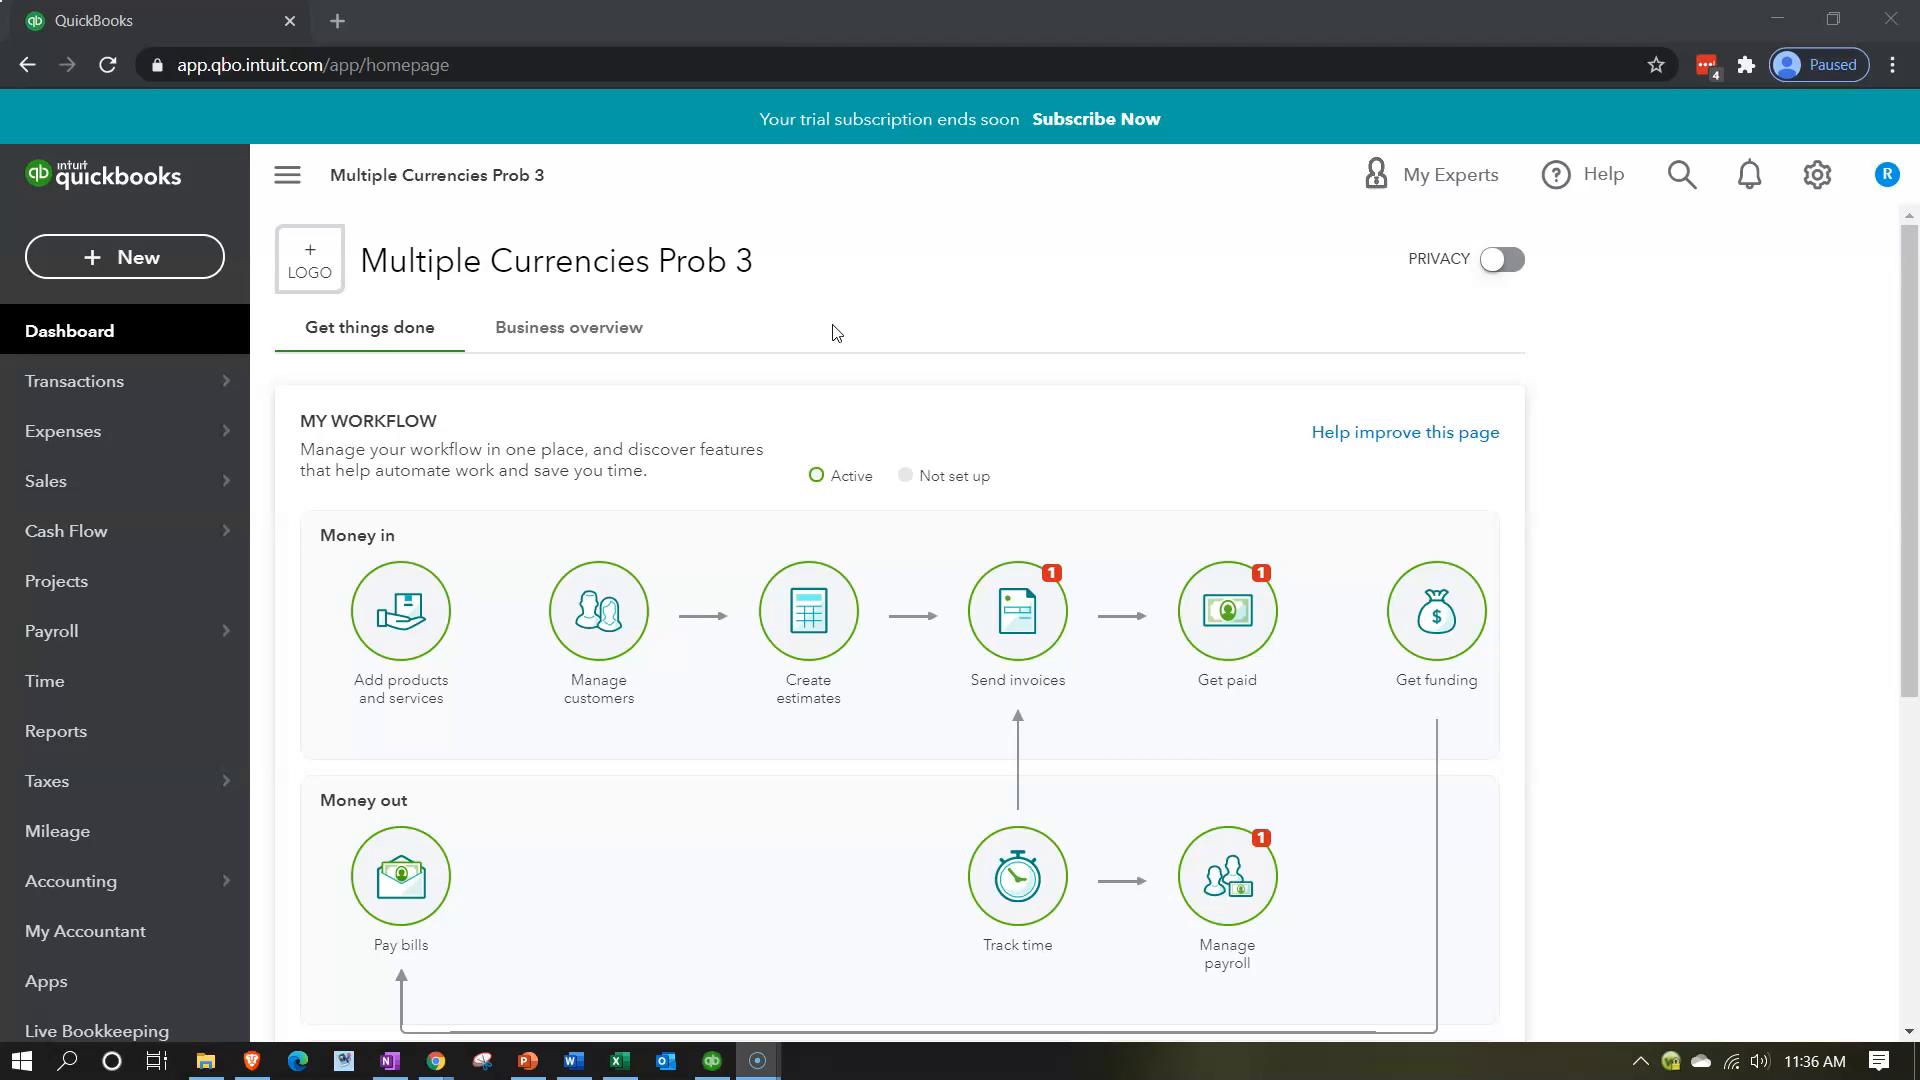
# Duplicate the QuickBooks homepage twice so that three browser tabs of the company are open.
pyautogui.rightClick(196, 26)
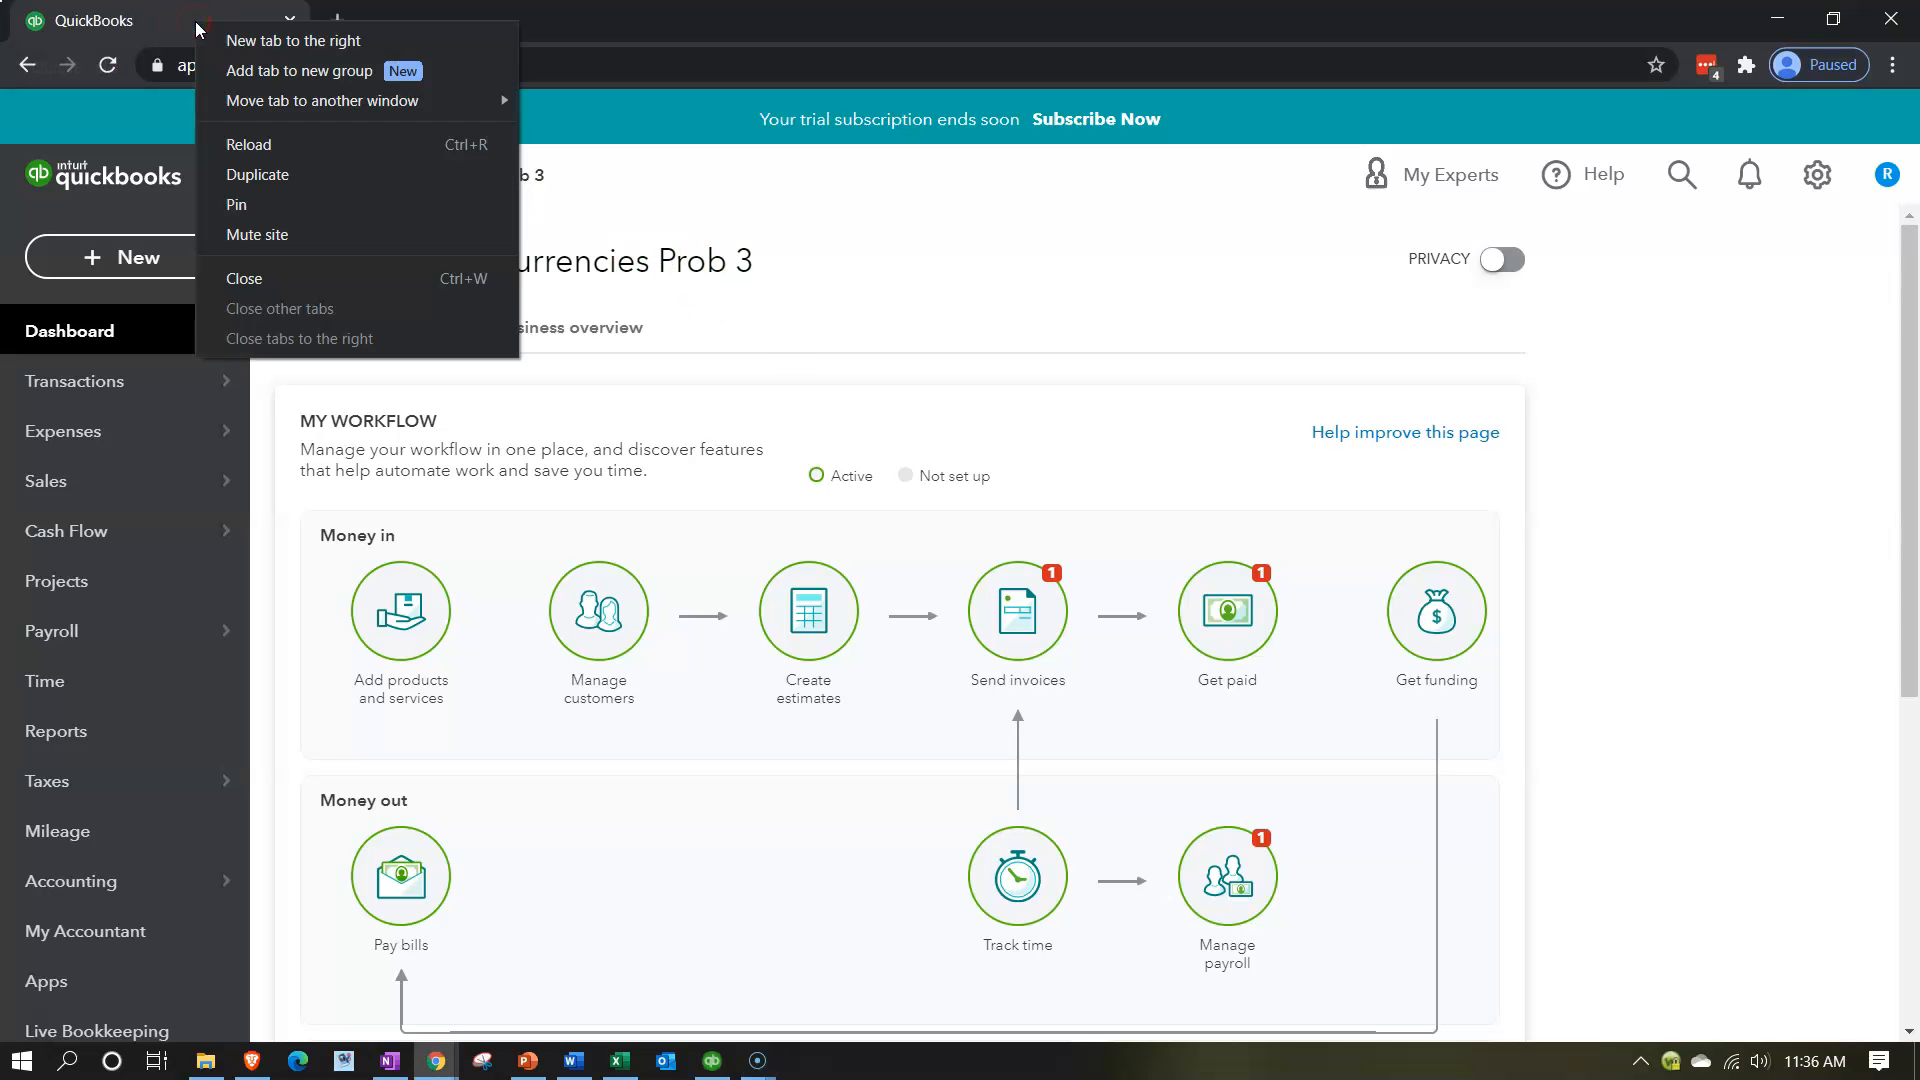
pyautogui.click(260, 178)
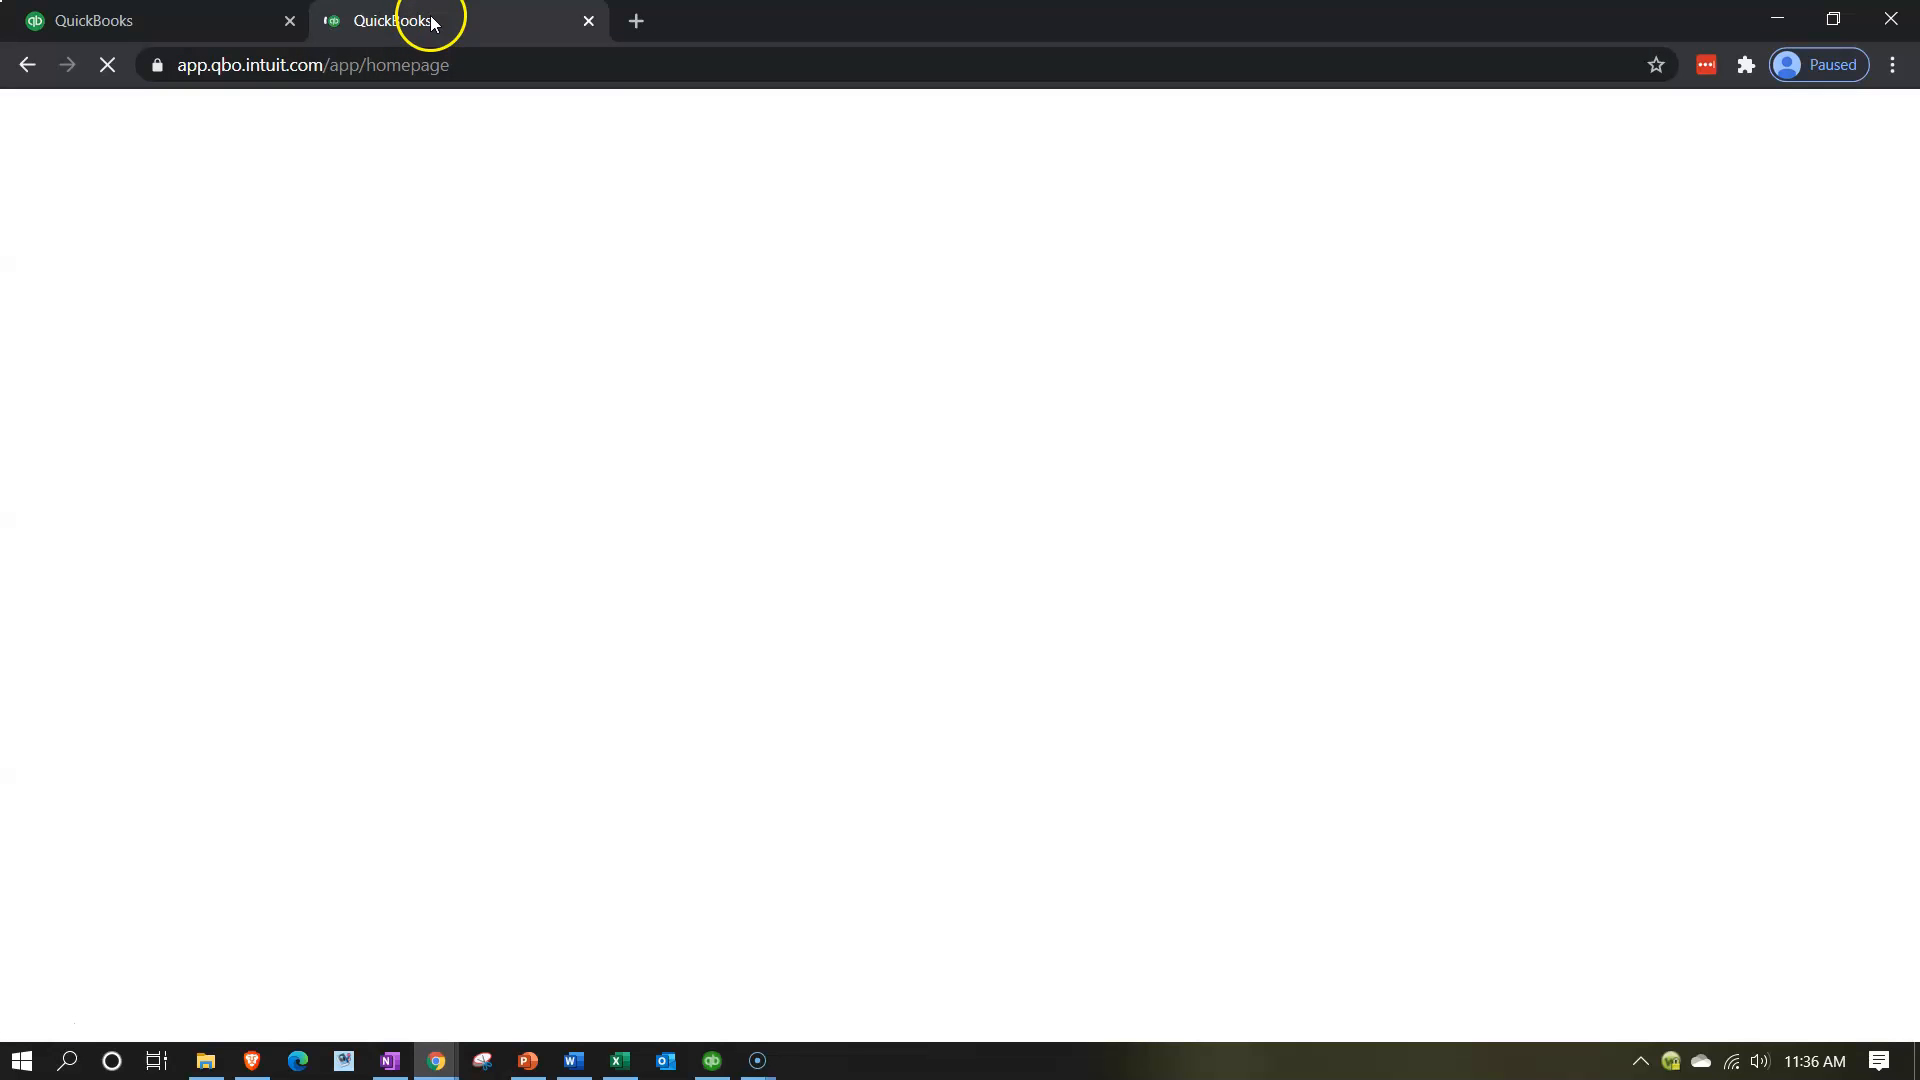
pyautogui.rightClick(430, 21)
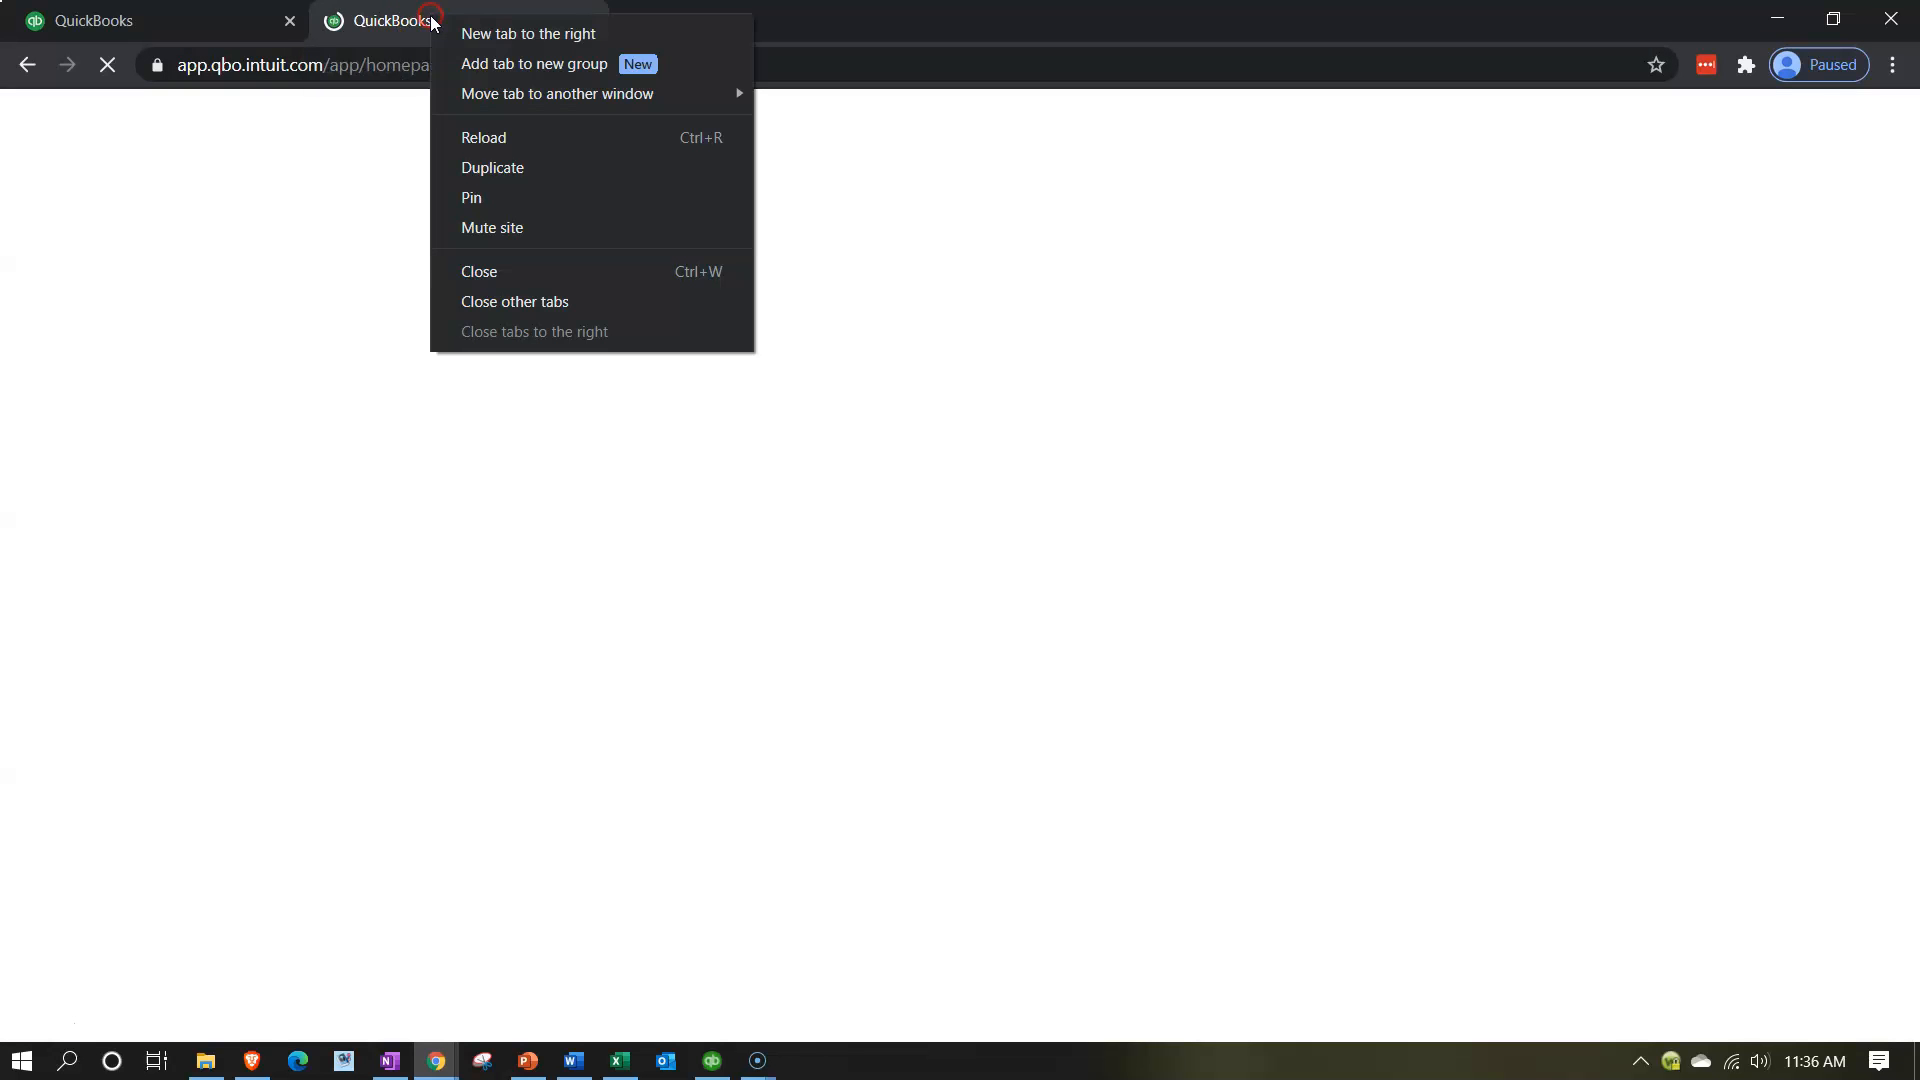
pyautogui.click(505, 166)
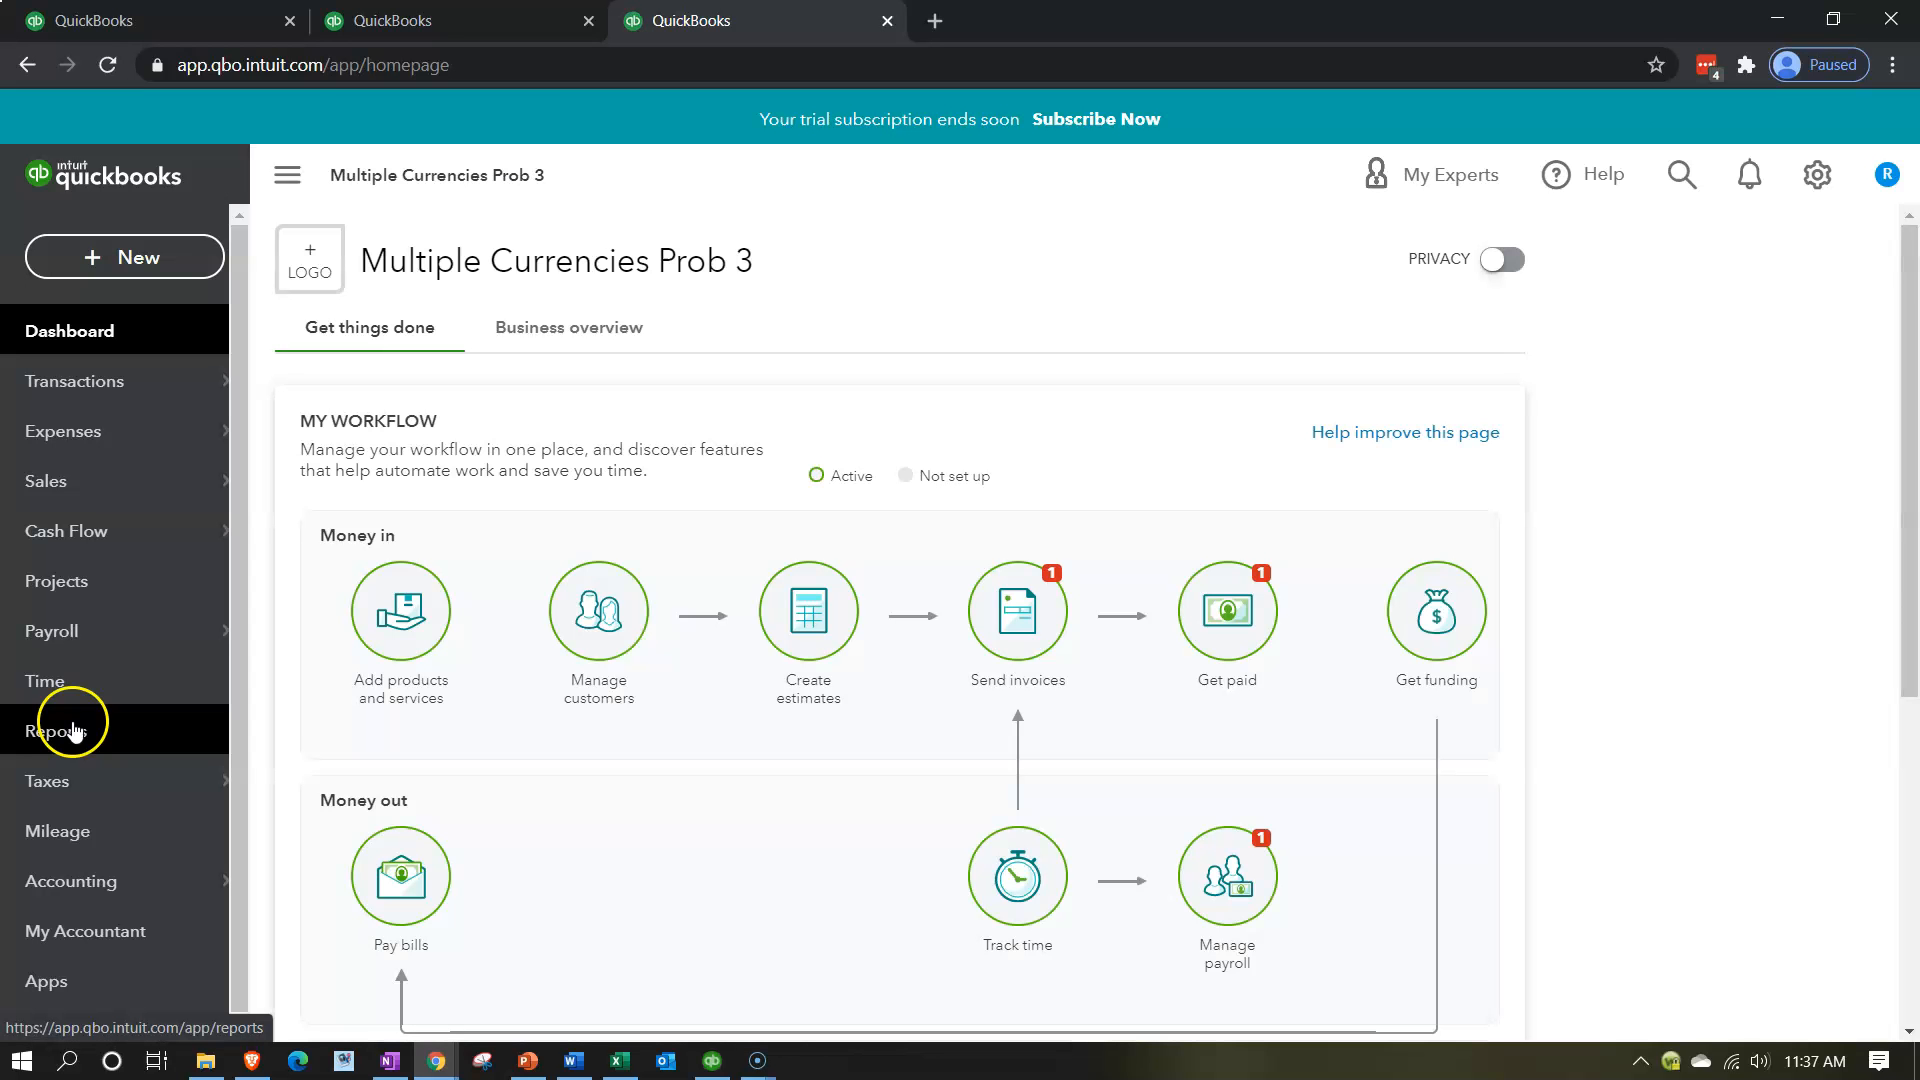
# Open the Profit and Loss report from the favorite reports in the third browser tab.
pyautogui.click(72, 730)
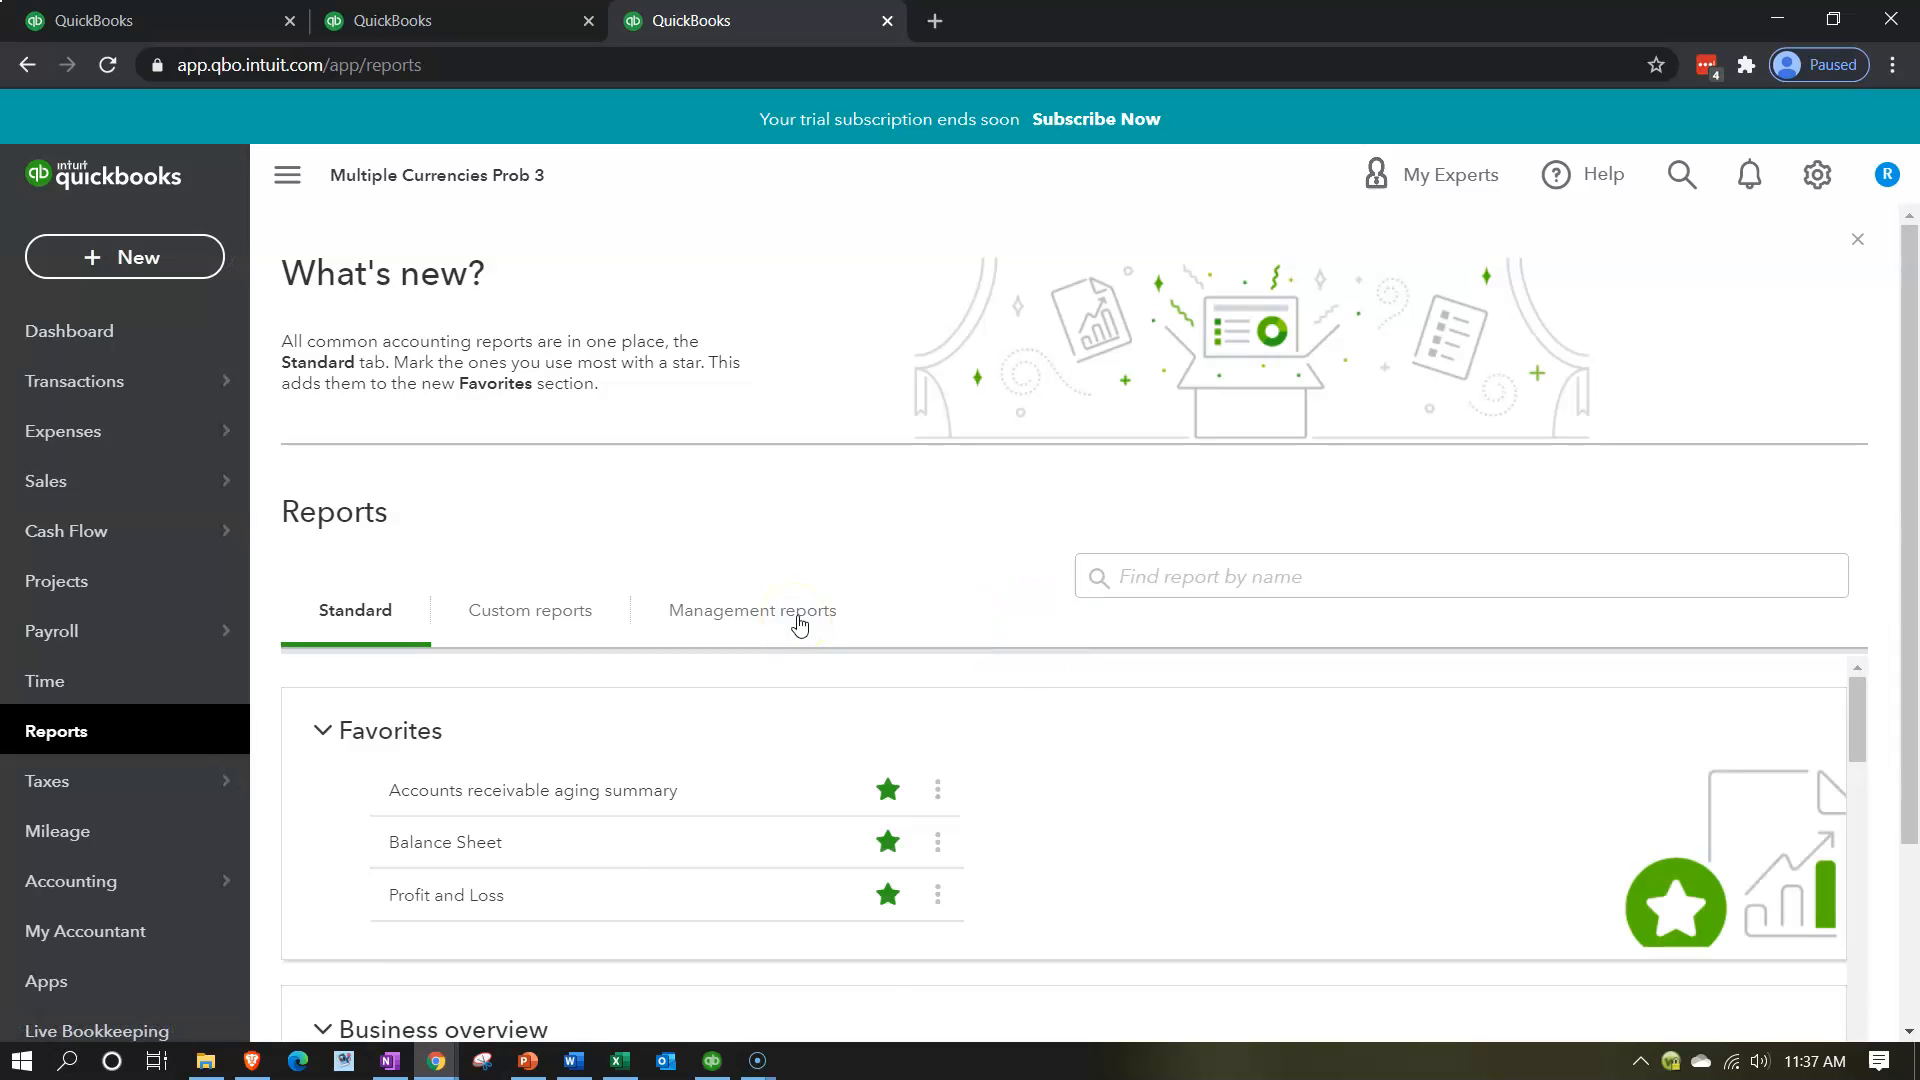
pyautogui.scroll(-1, 531, 808)
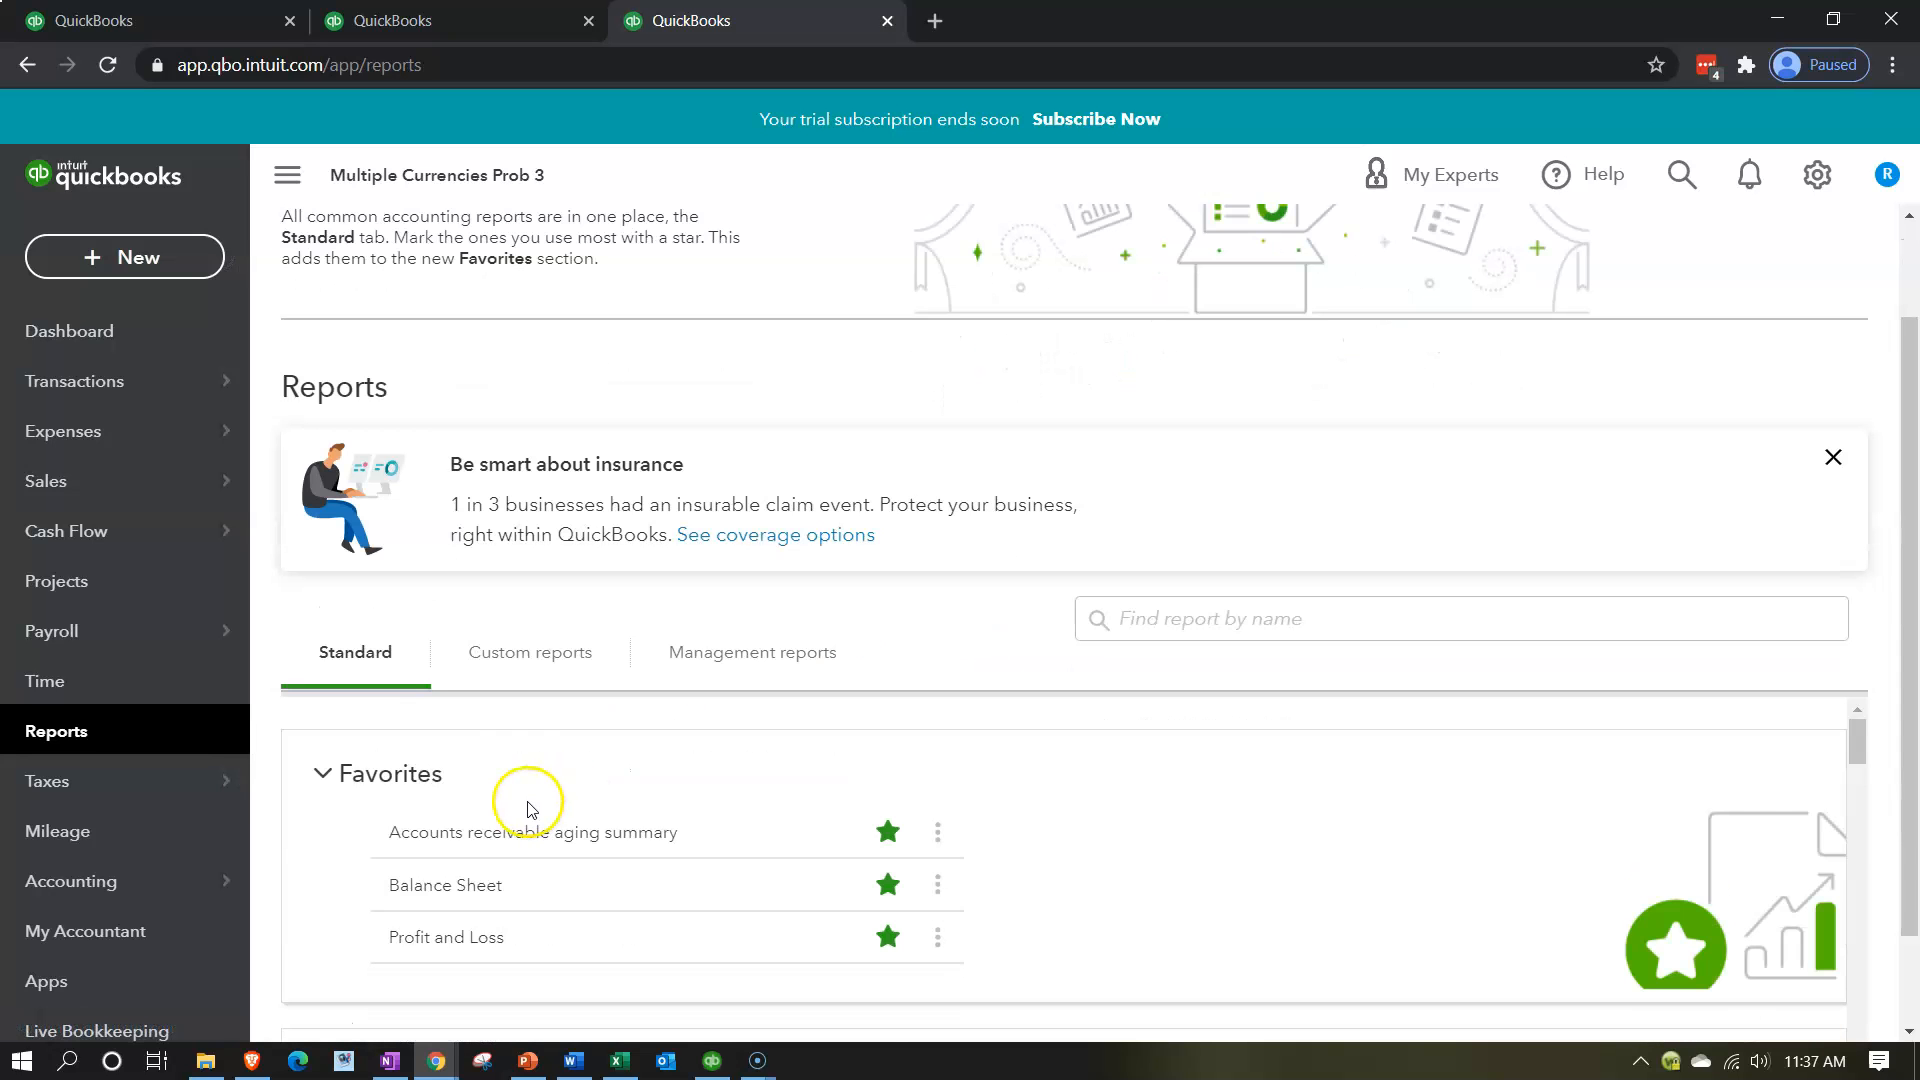
pyautogui.click(446, 945)
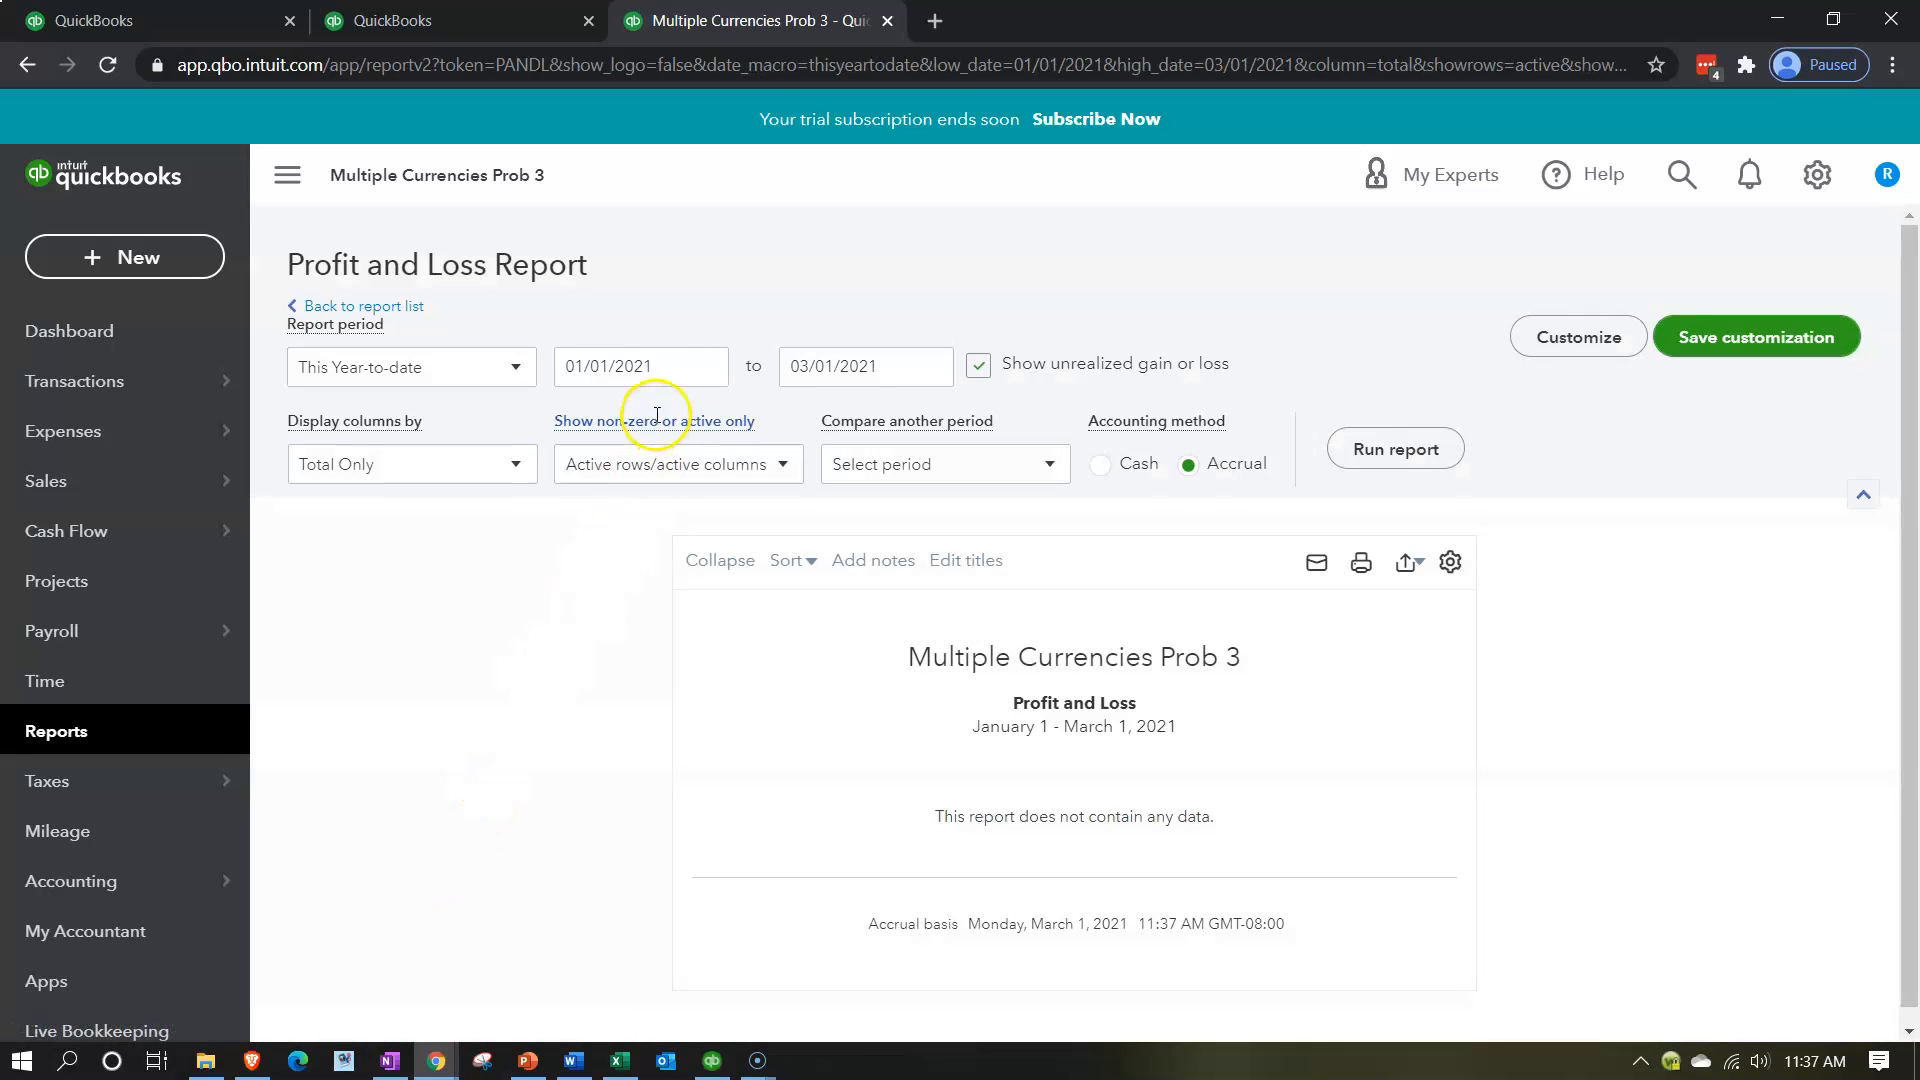
# Run the Profit and Loss report for the period 01/01/2020 to 12/31/2020.
pyautogui.click(626, 364)
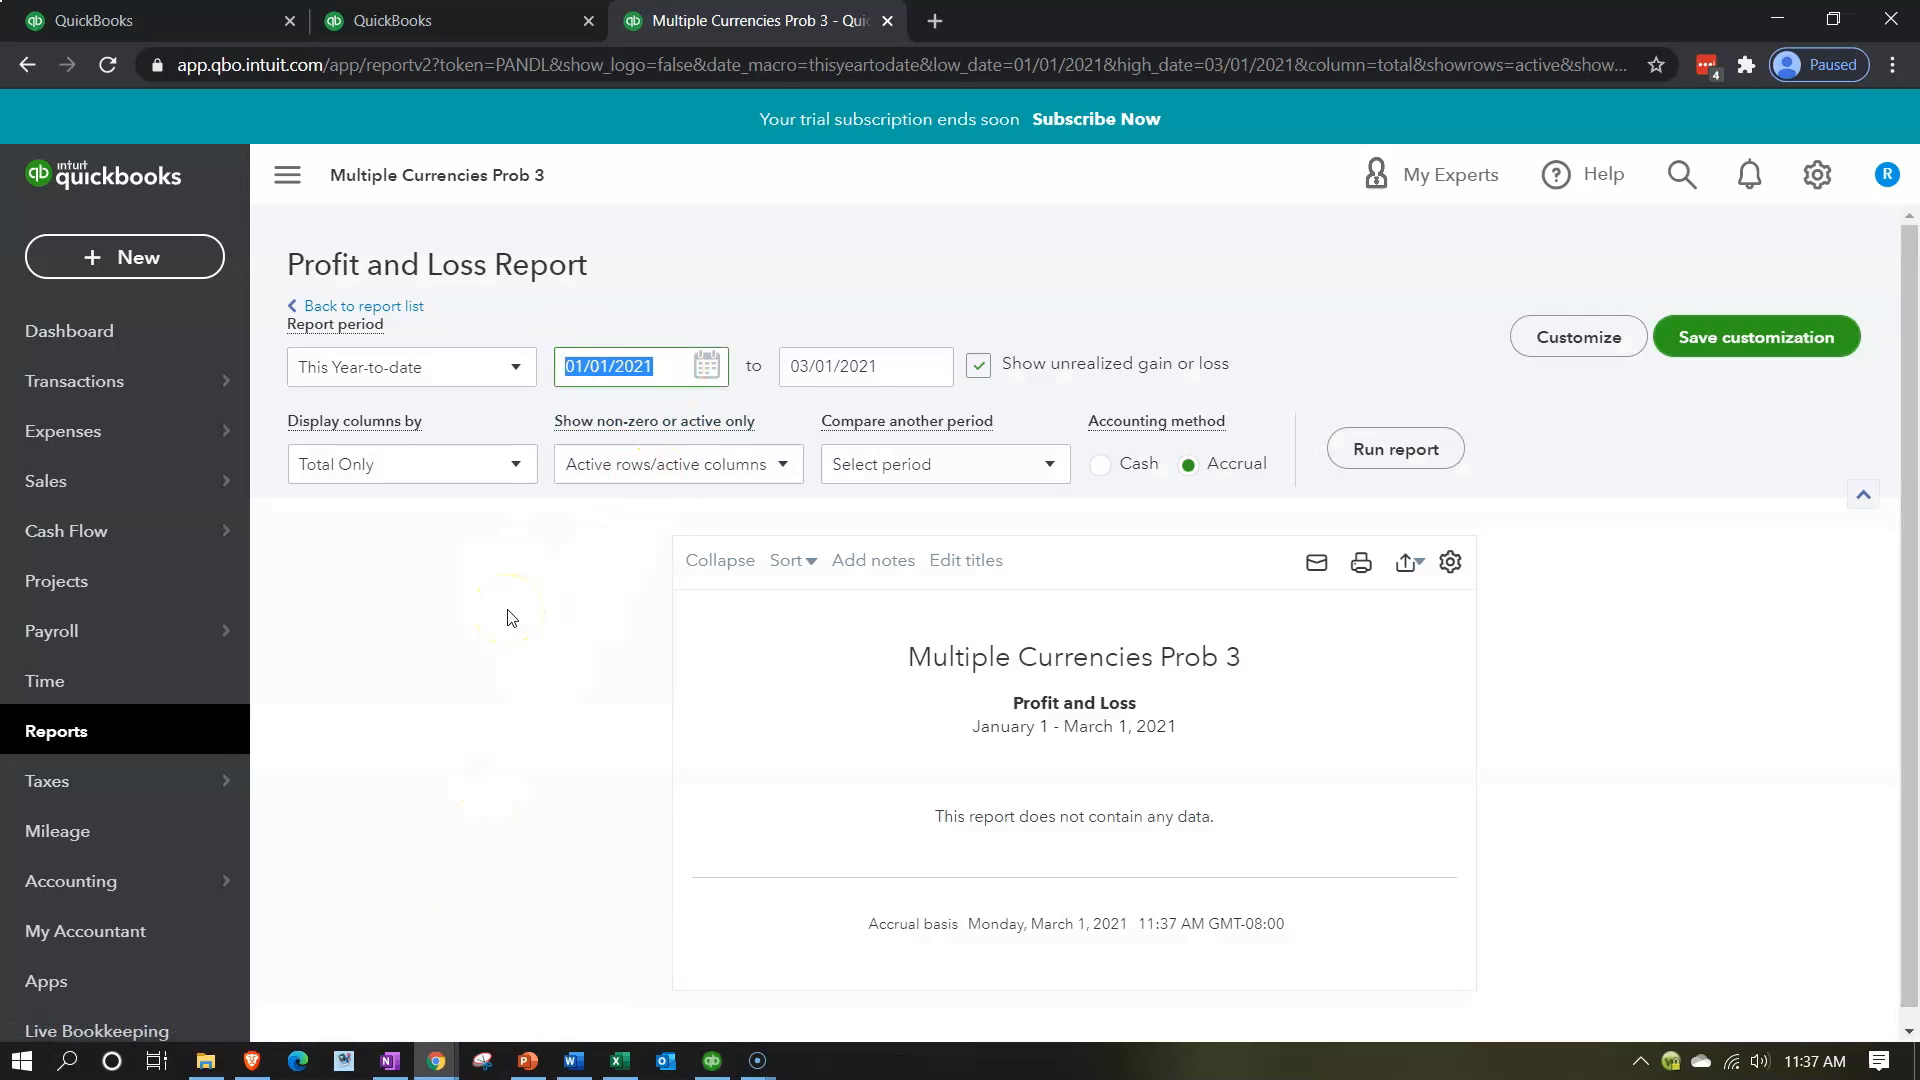
pyautogui.write('010120')
pyautogui.press('Tab')
pyautogui.write('15')
pyautogui.press('BackSpace')
pyautogui.write('23120')
pyautogui.press('Tab')
pyautogui.click(1362, 450)
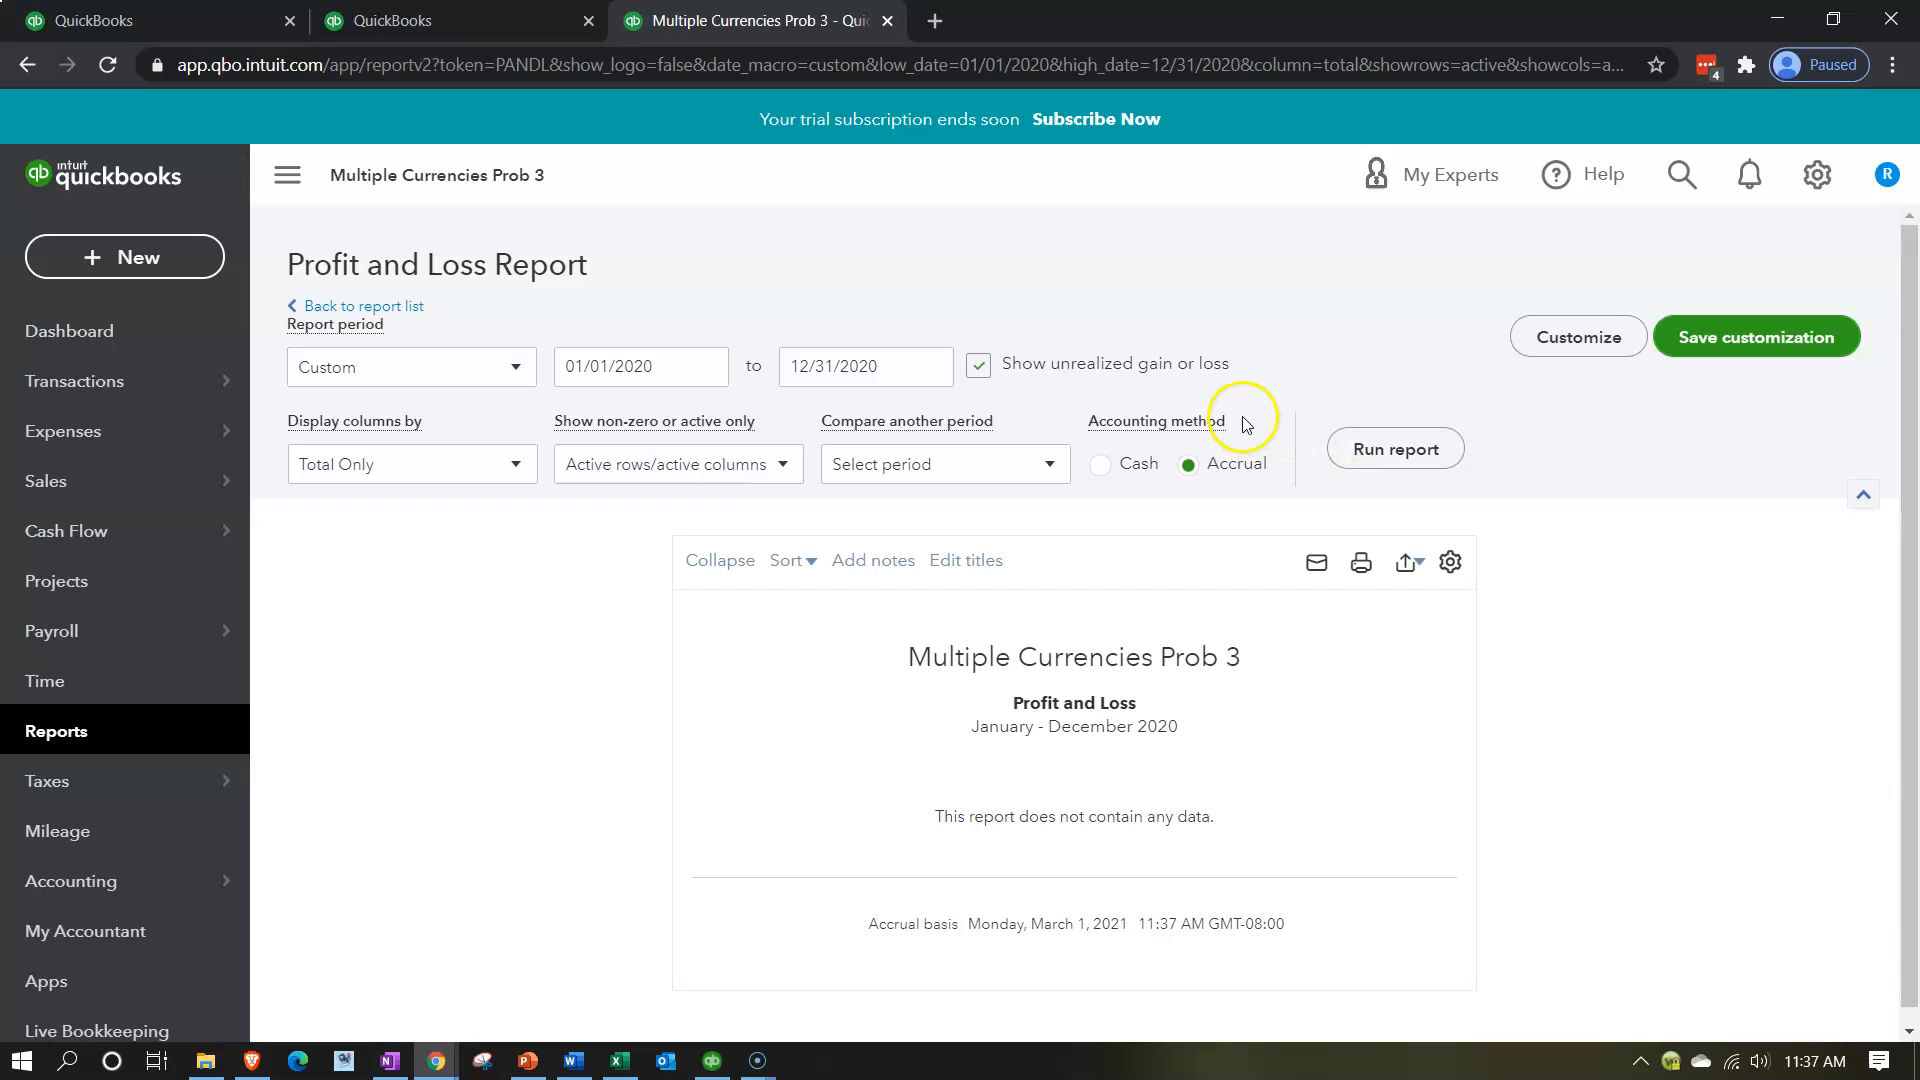
# Open the Balance Sheet report from the favorite reports in the second browser tab.
pyautogui.click(515, 29)
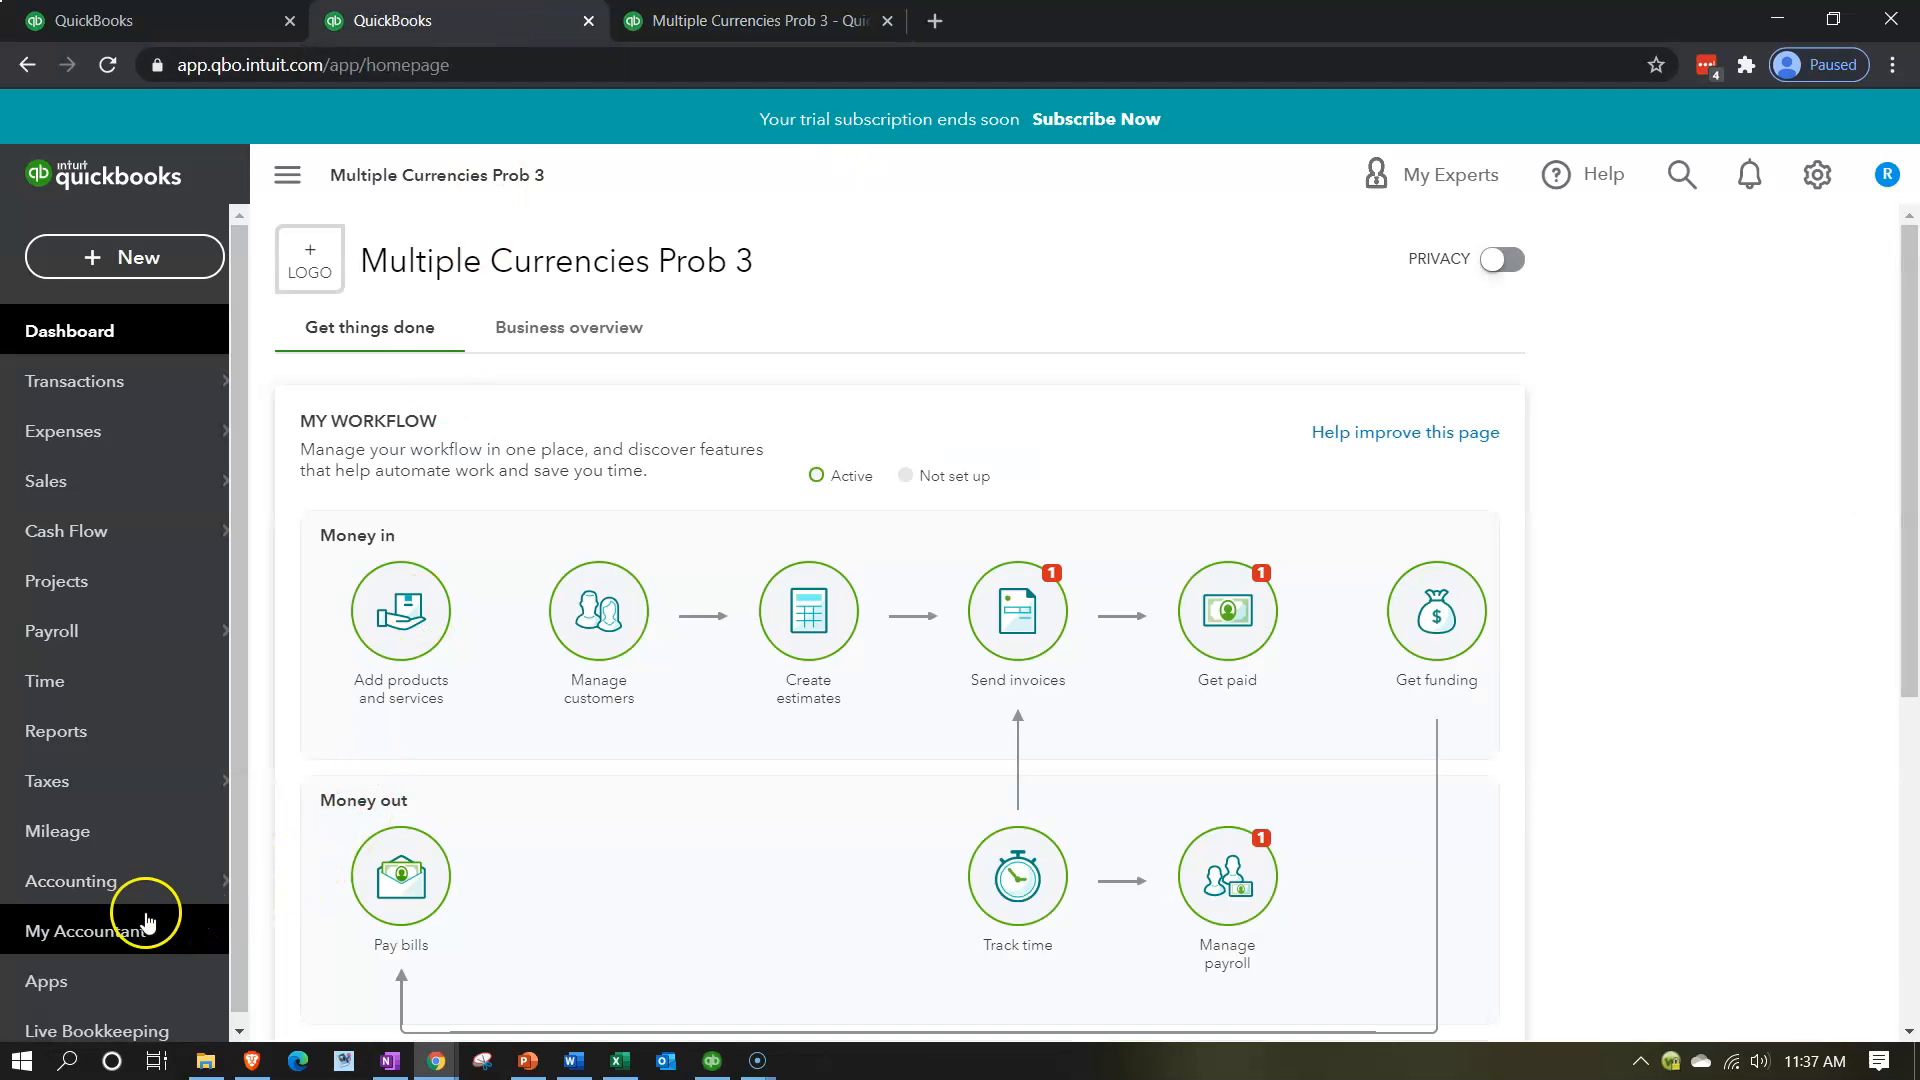
pyautogui.moveTo(95, 877)
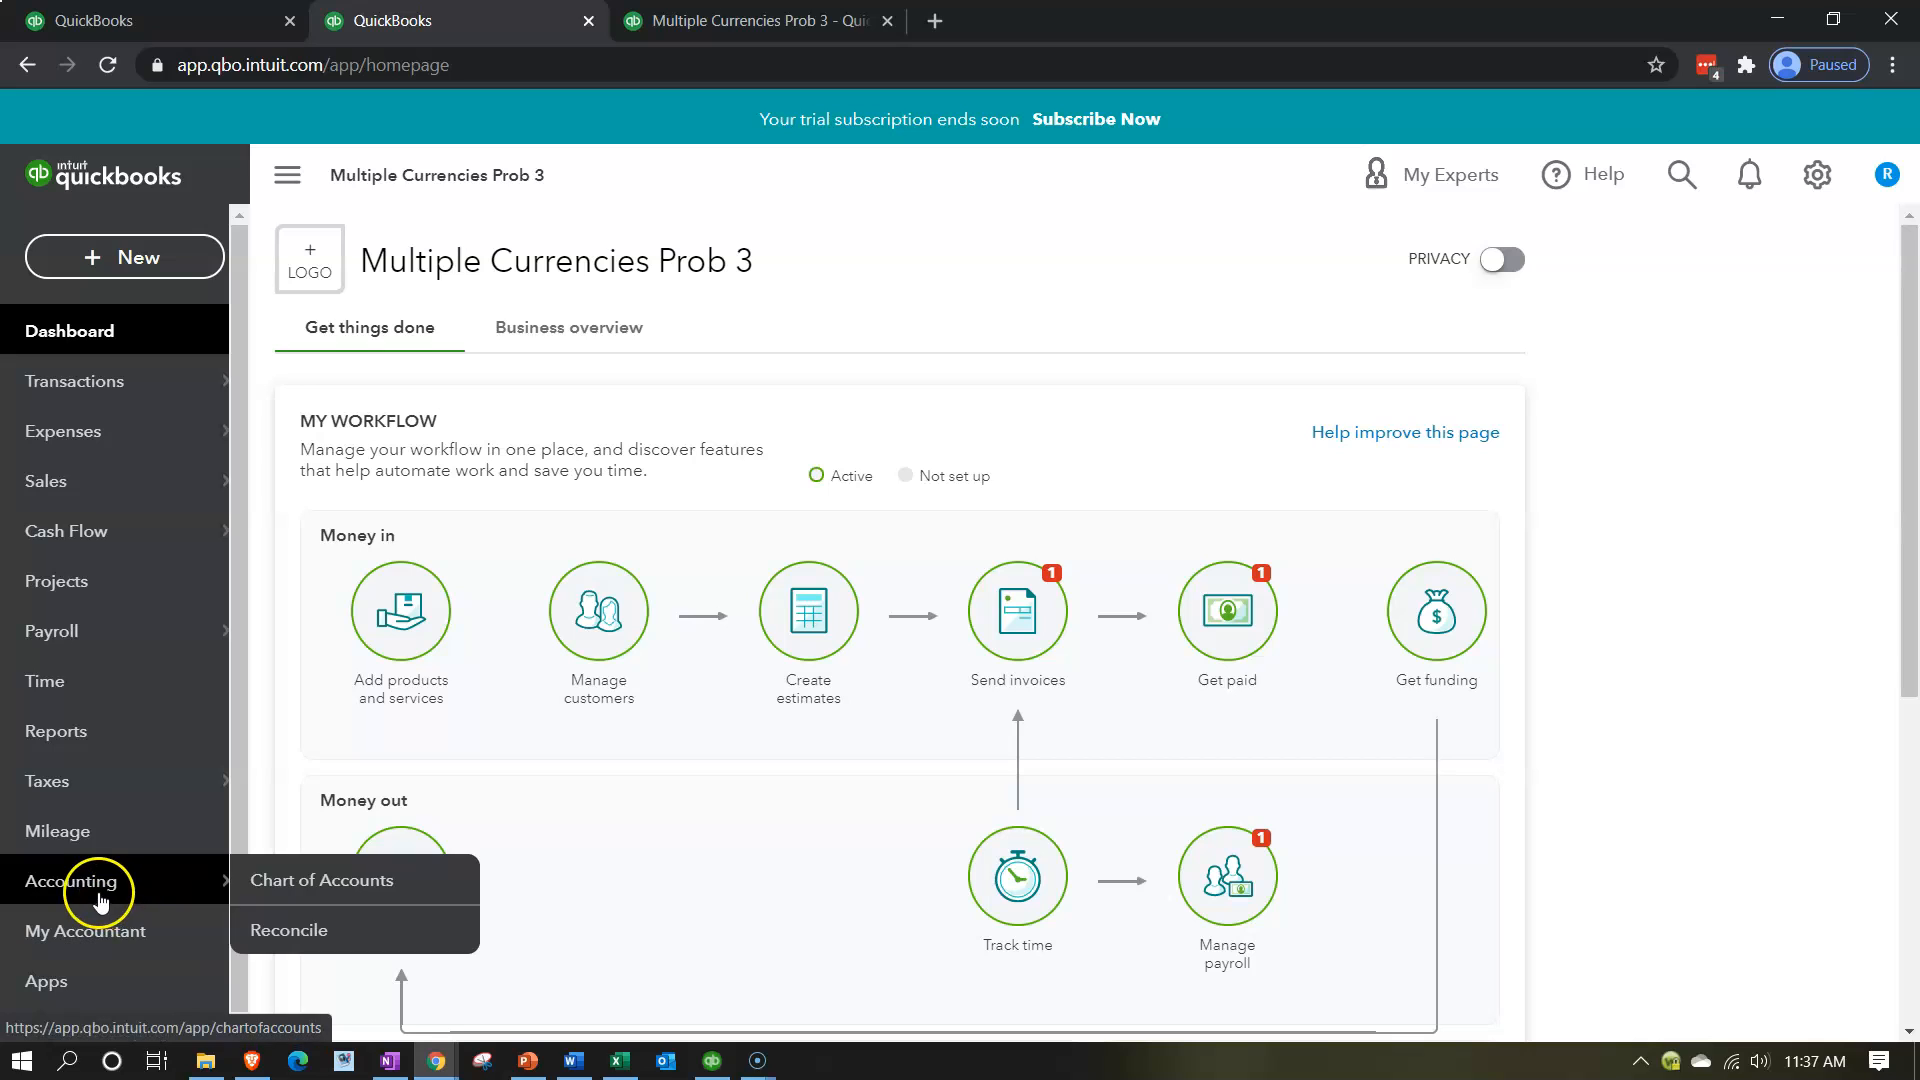
pyautogui.click(72, 738)
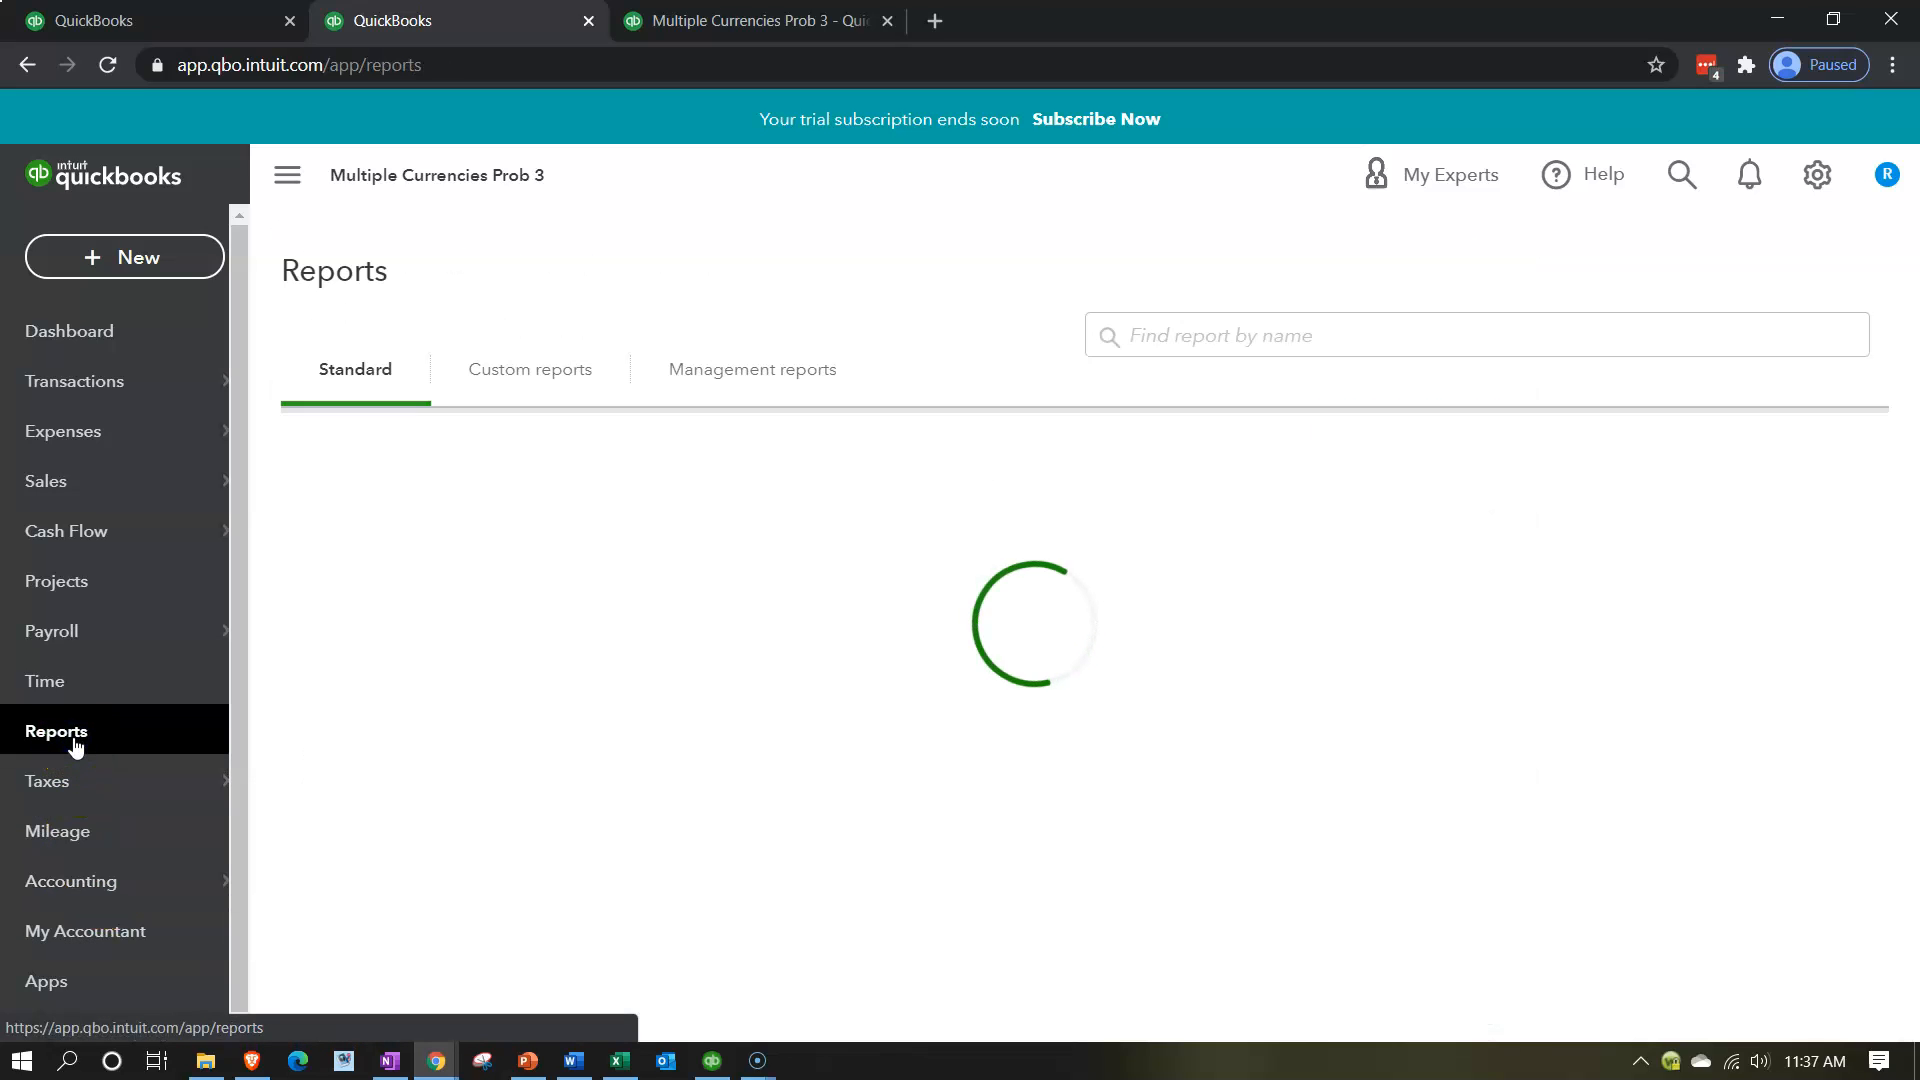
pyautogui.click(133, 795)
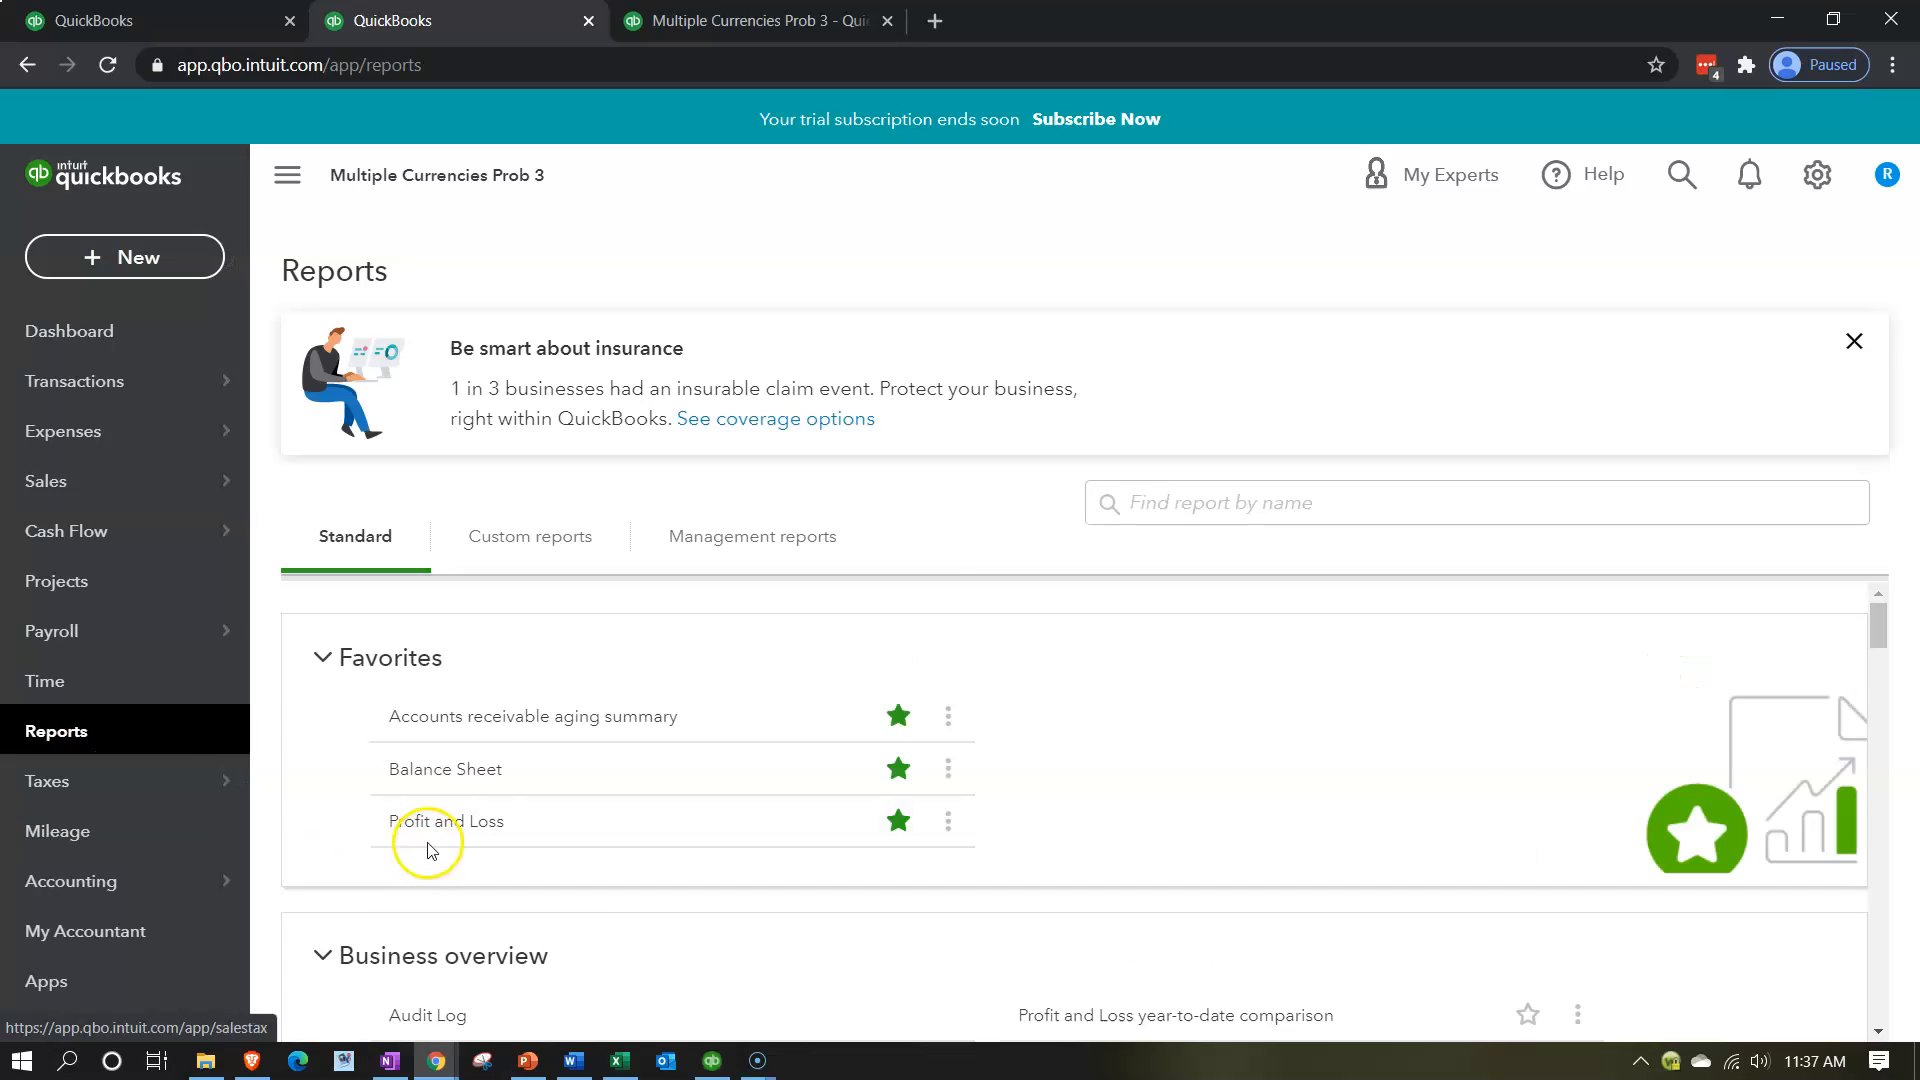
pyautogui.click(447, 772)
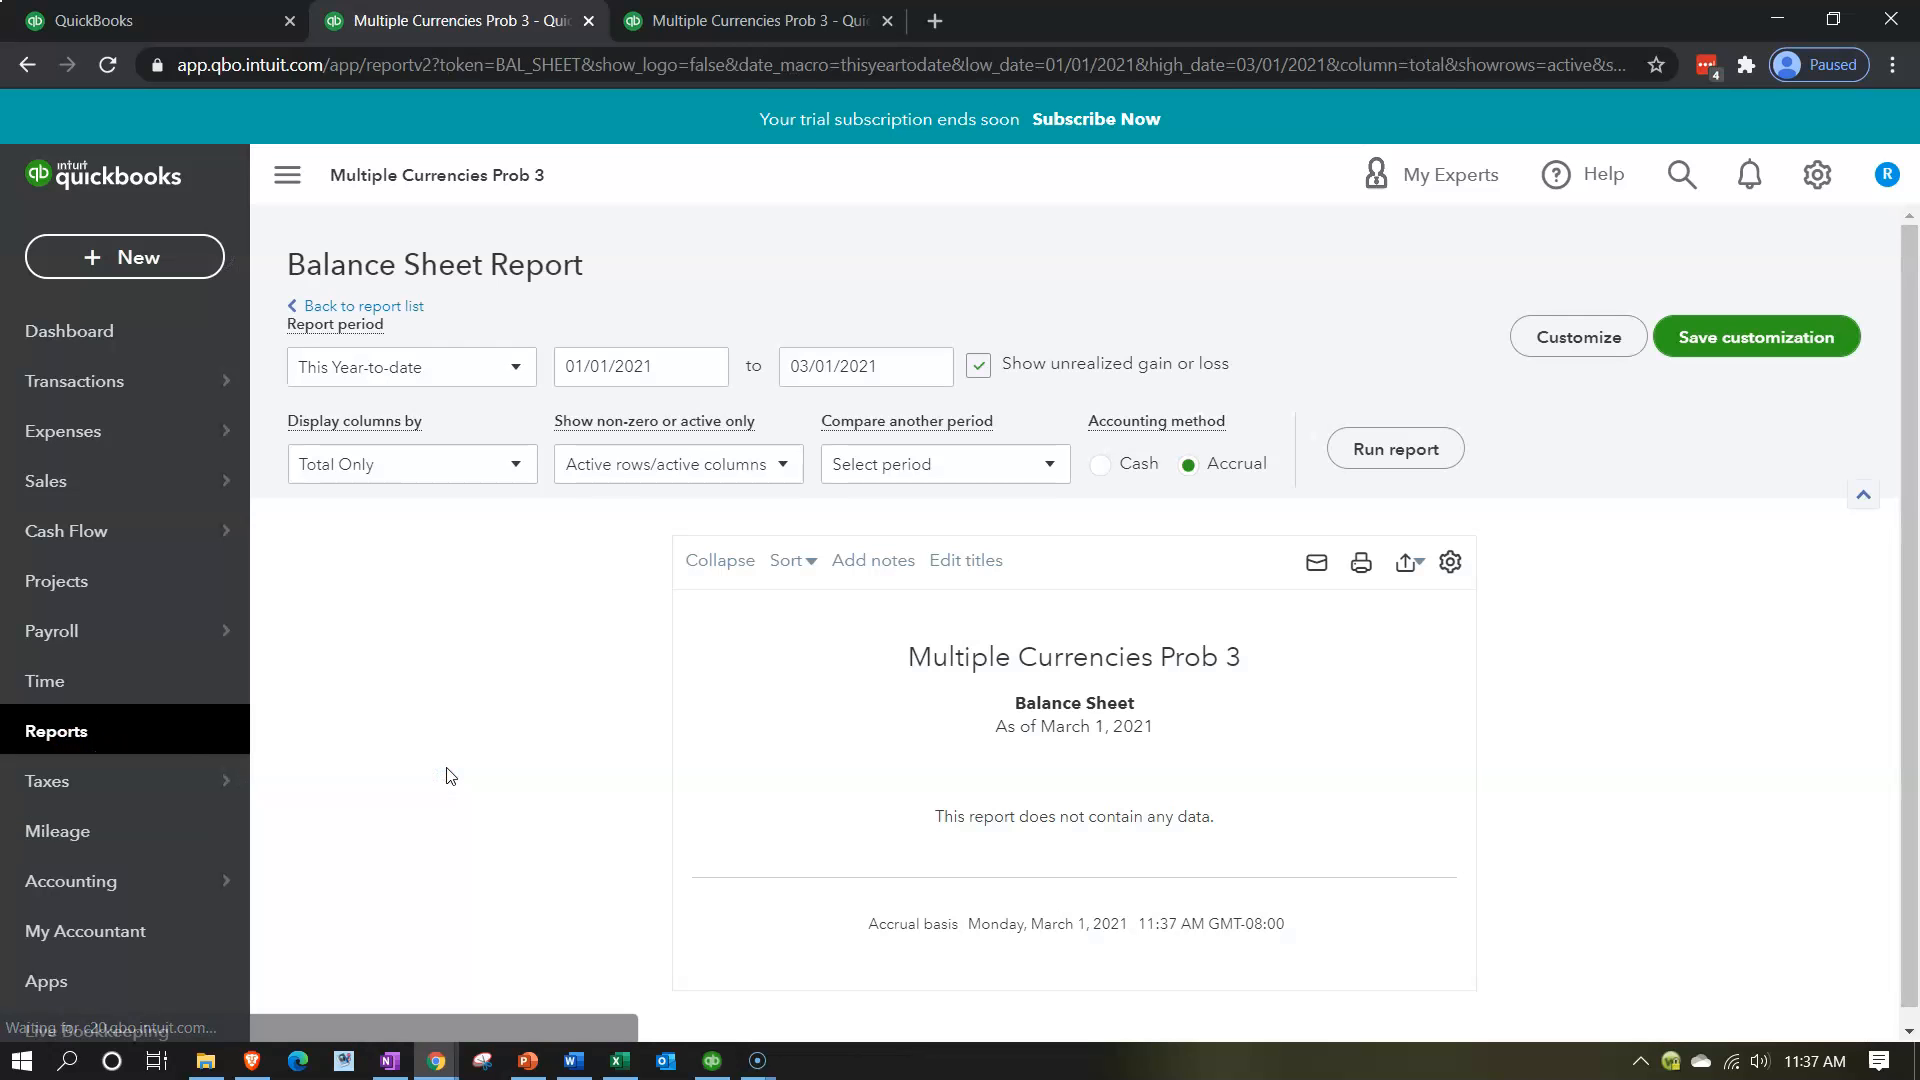
pyautogui.click(604, 537)
# Run the Balance Sheet report for 01/01/2020 to 12/31/2020, and return to the first browser tab.
pyautogui.click(665, 362)
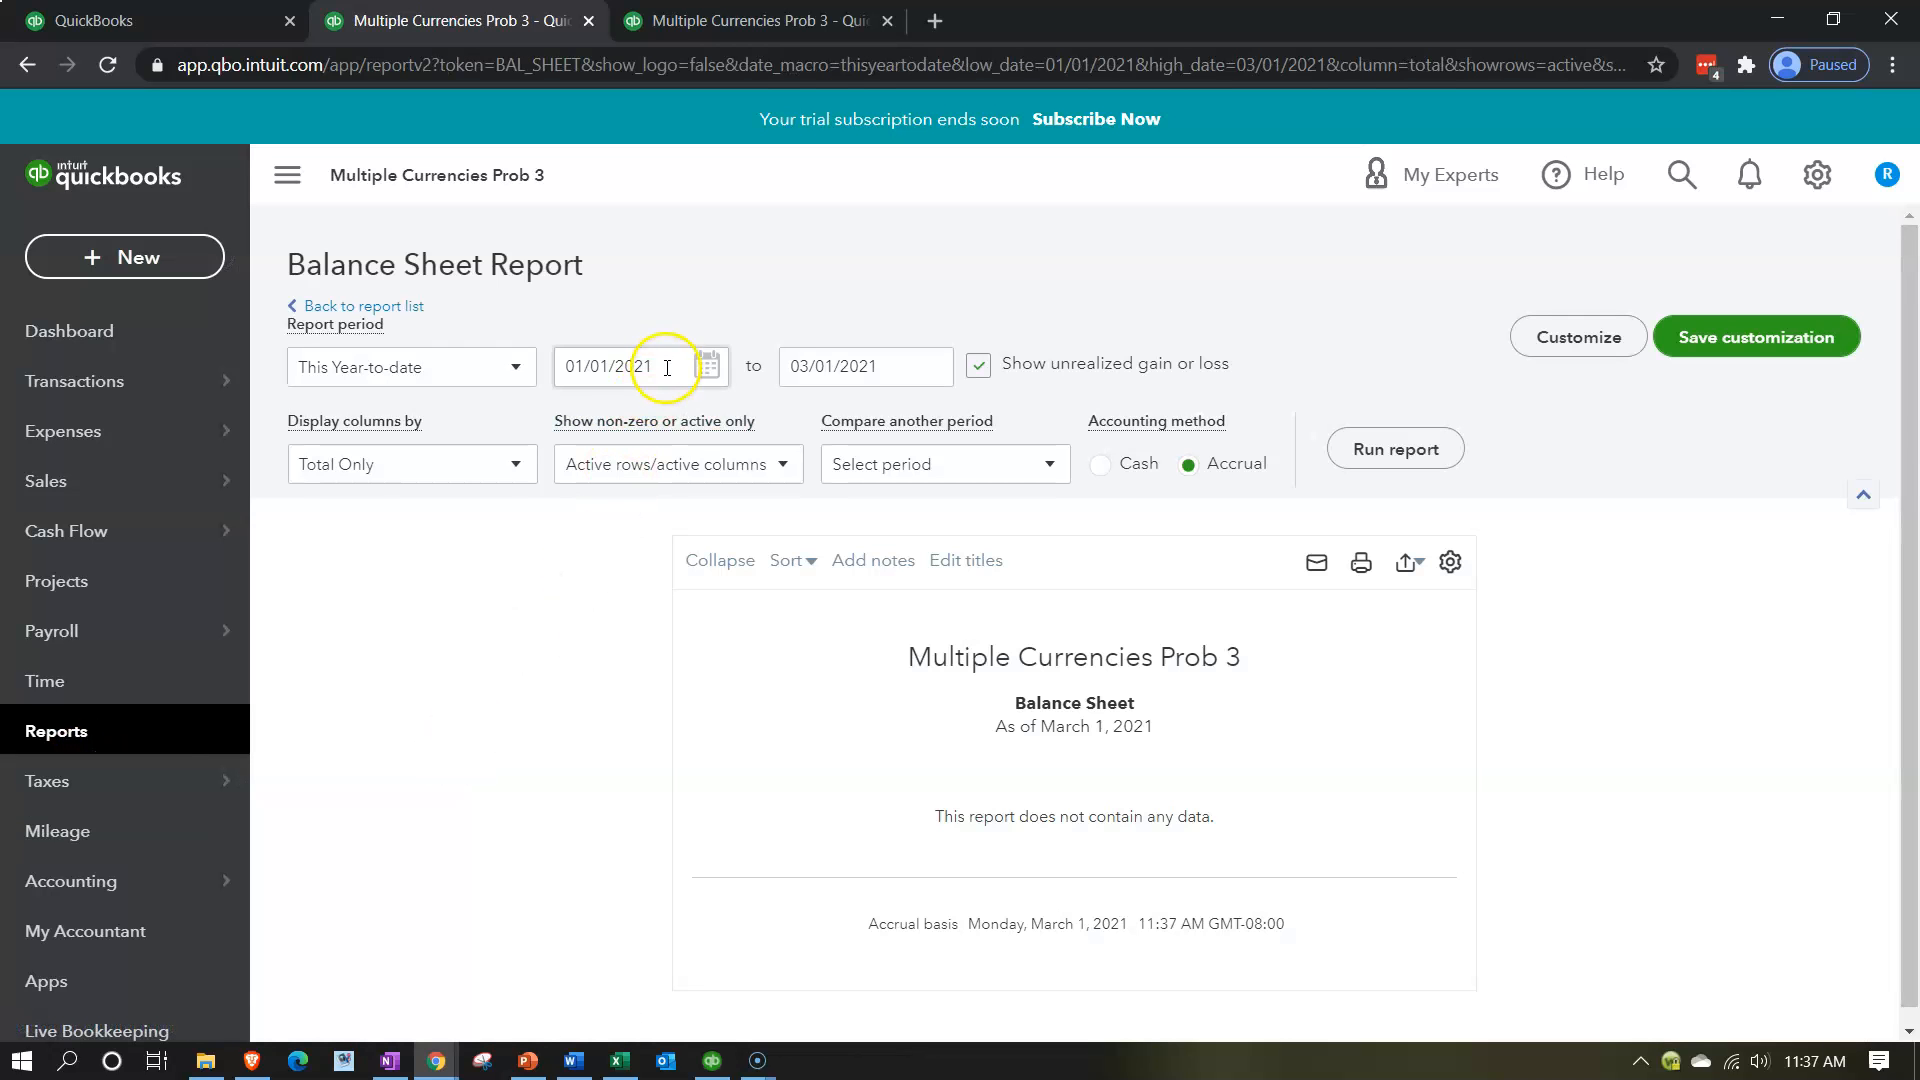
pyautogui.moveTo(645, 364); pyautogui.dragTo(668, 364)
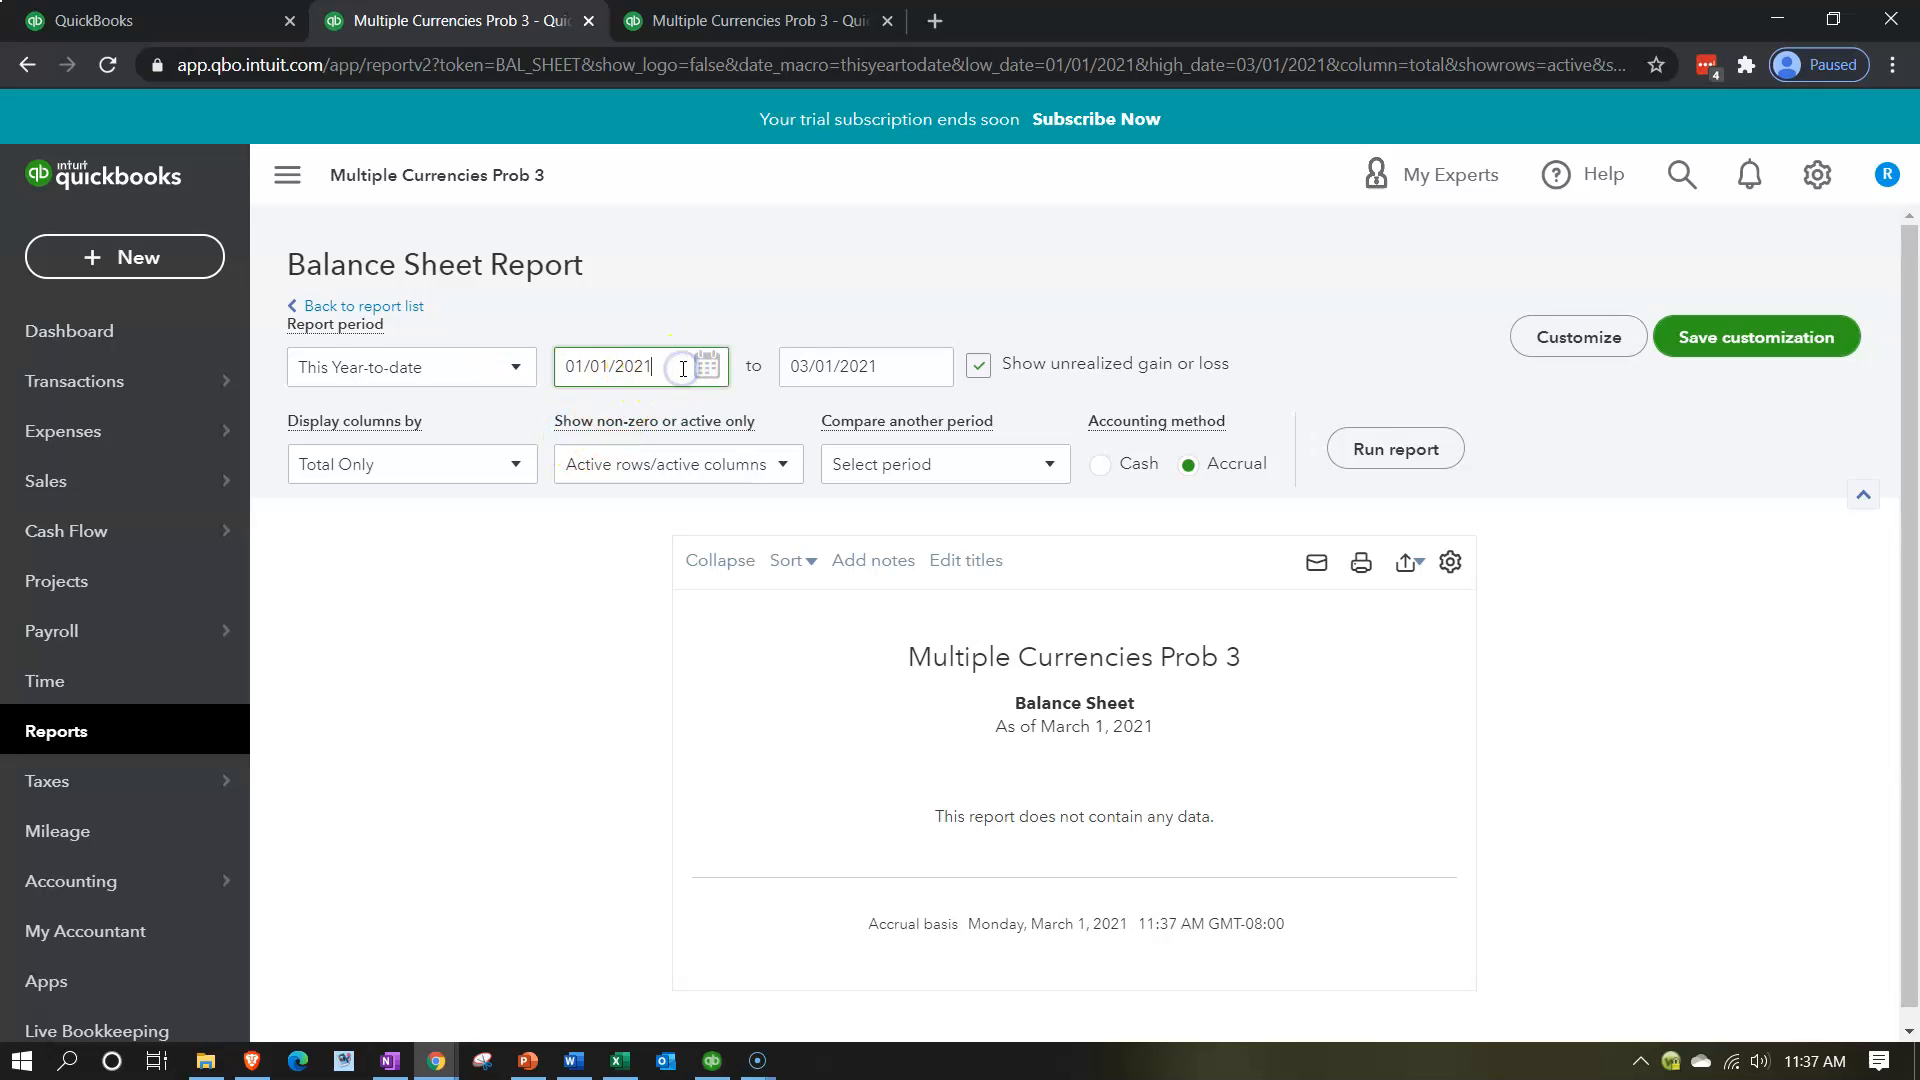
pyautogui.moveTo(681, 369); pyautogui.dragTo(510, 362)
pyautogui.write('01/01/2020')
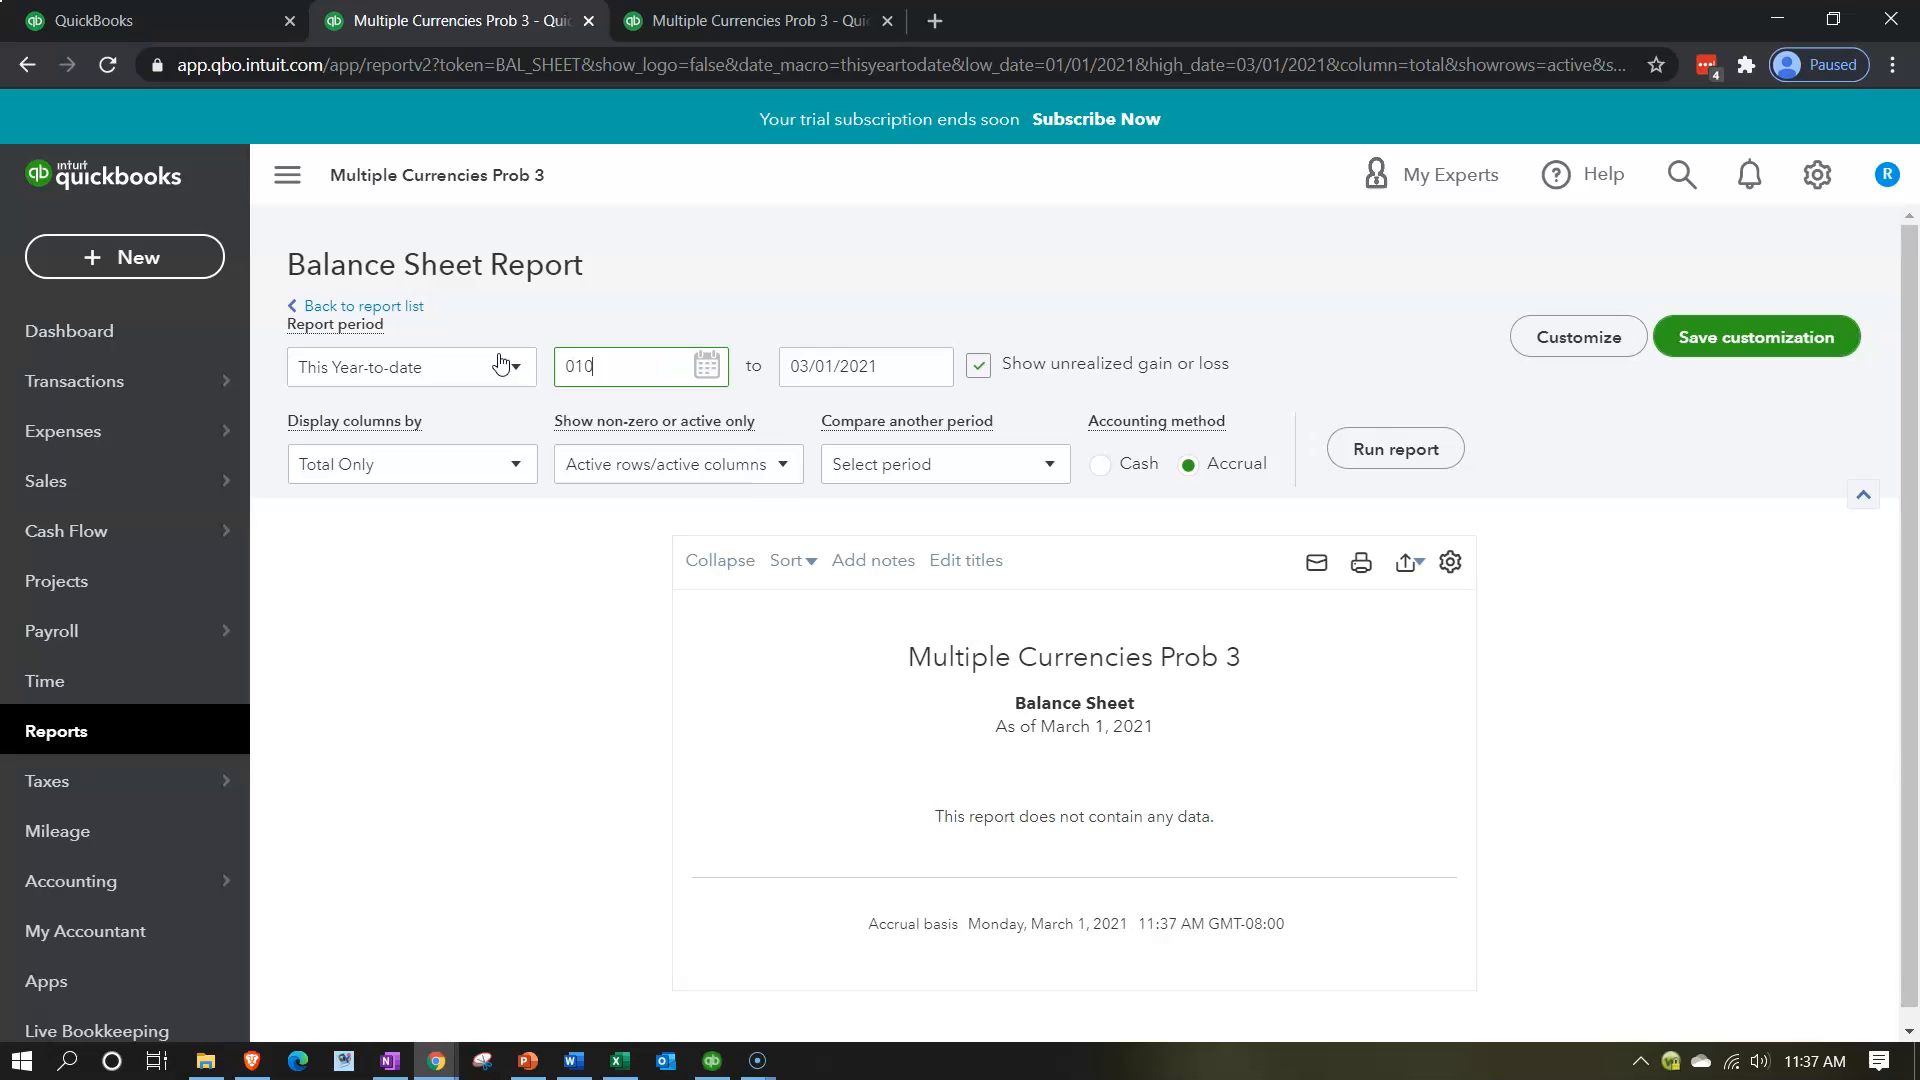
pyautogui.press('Tab')
pyautogui.write('12/31/2020')
pyautogui.press('Tab')
pyautogui.click(1341, 459)
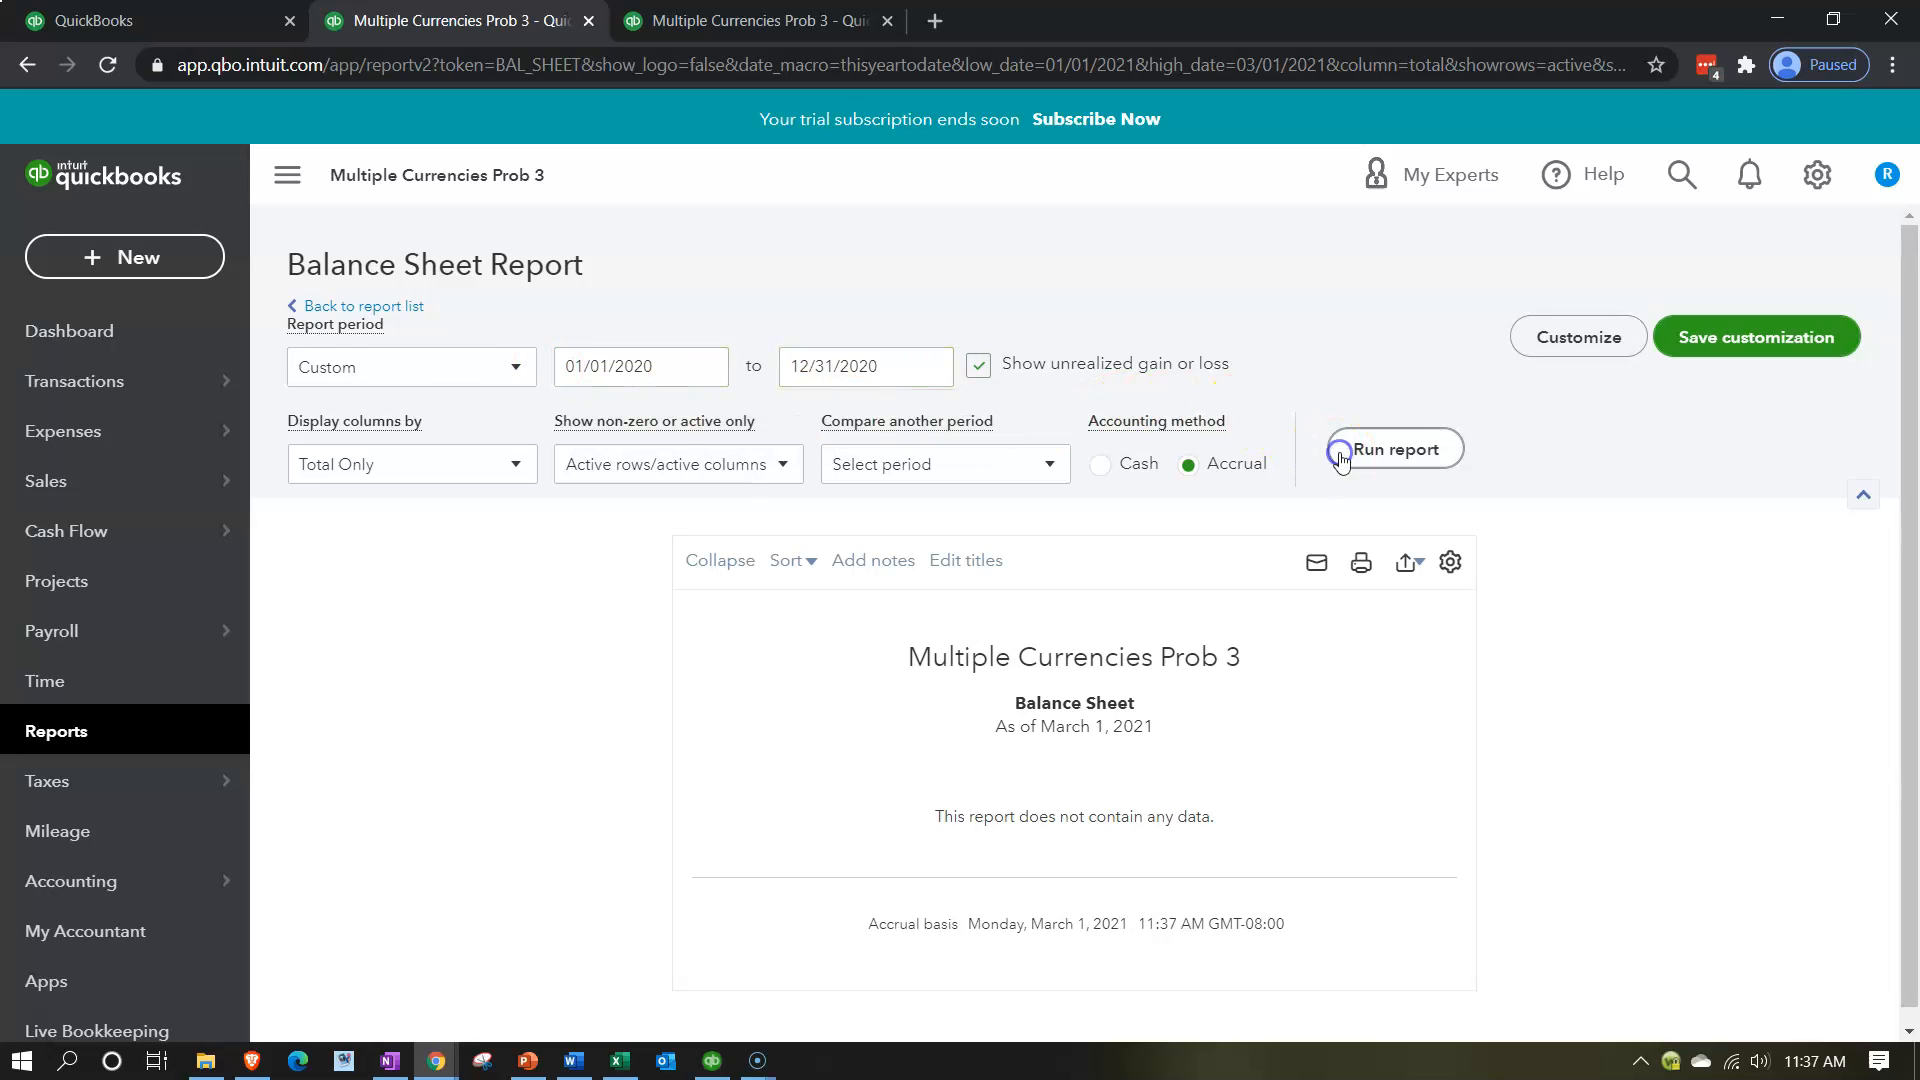
pyautogui.click(287, 174)
pyautogui.click(222, 30)
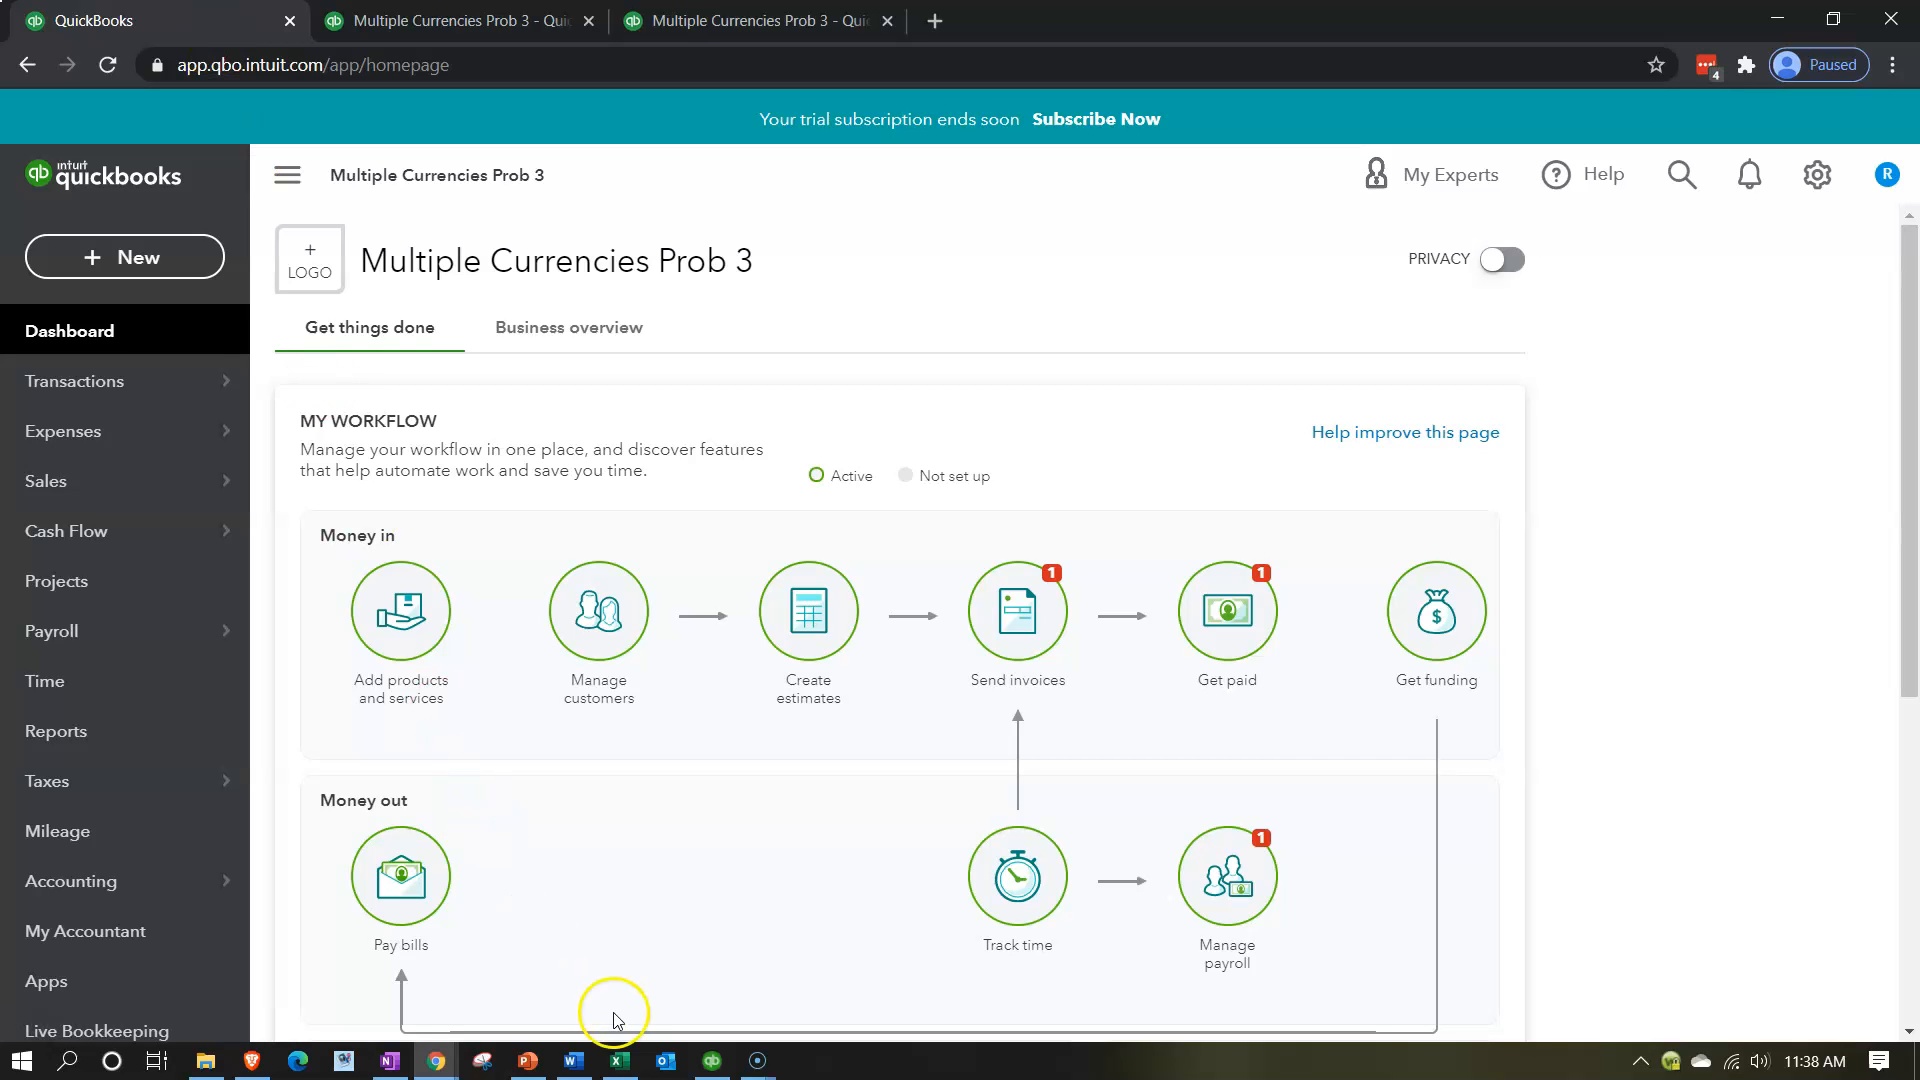
# Switch to the Excel forward exchange contract worksheet and examine the MXN amount and the 10/1/x1 journal entry's accounts, amounts and debit formula.
pyautogui.click(620, 1062)
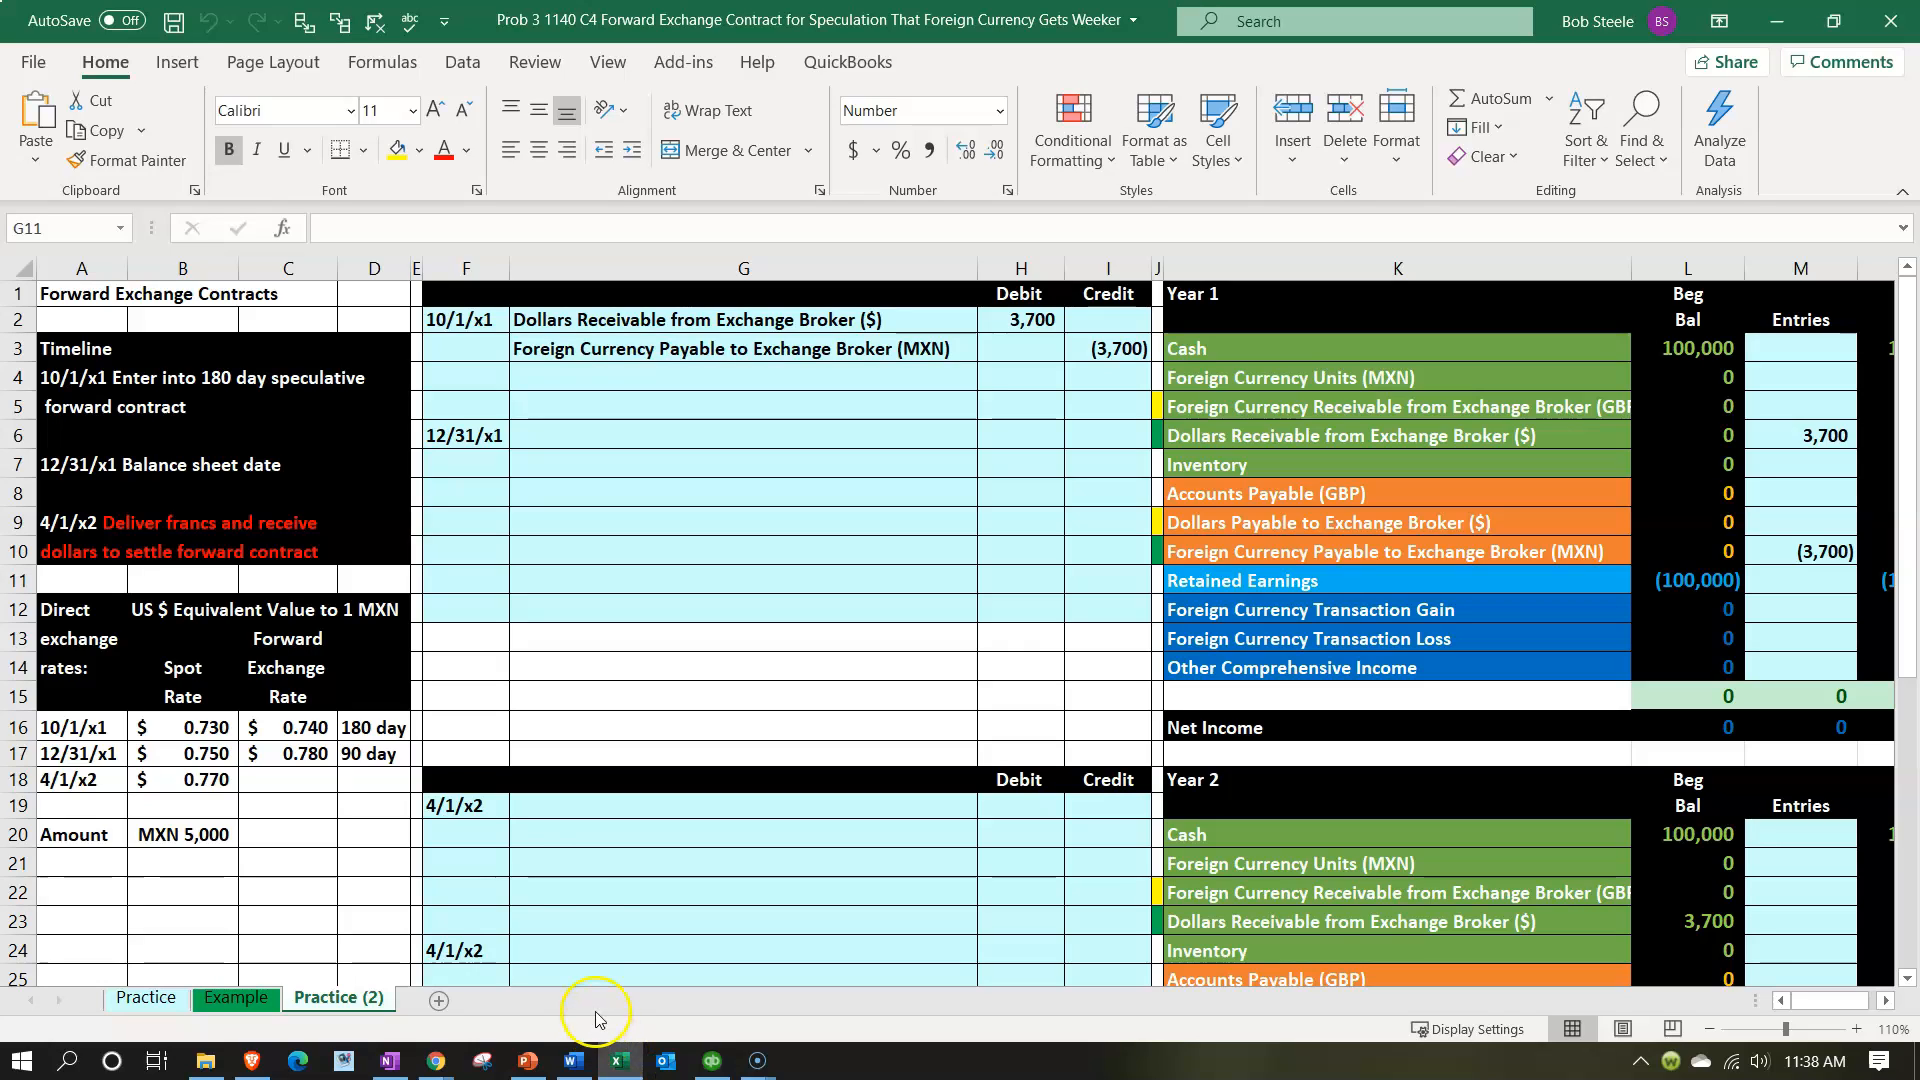
pyautogui.click(165, 836)
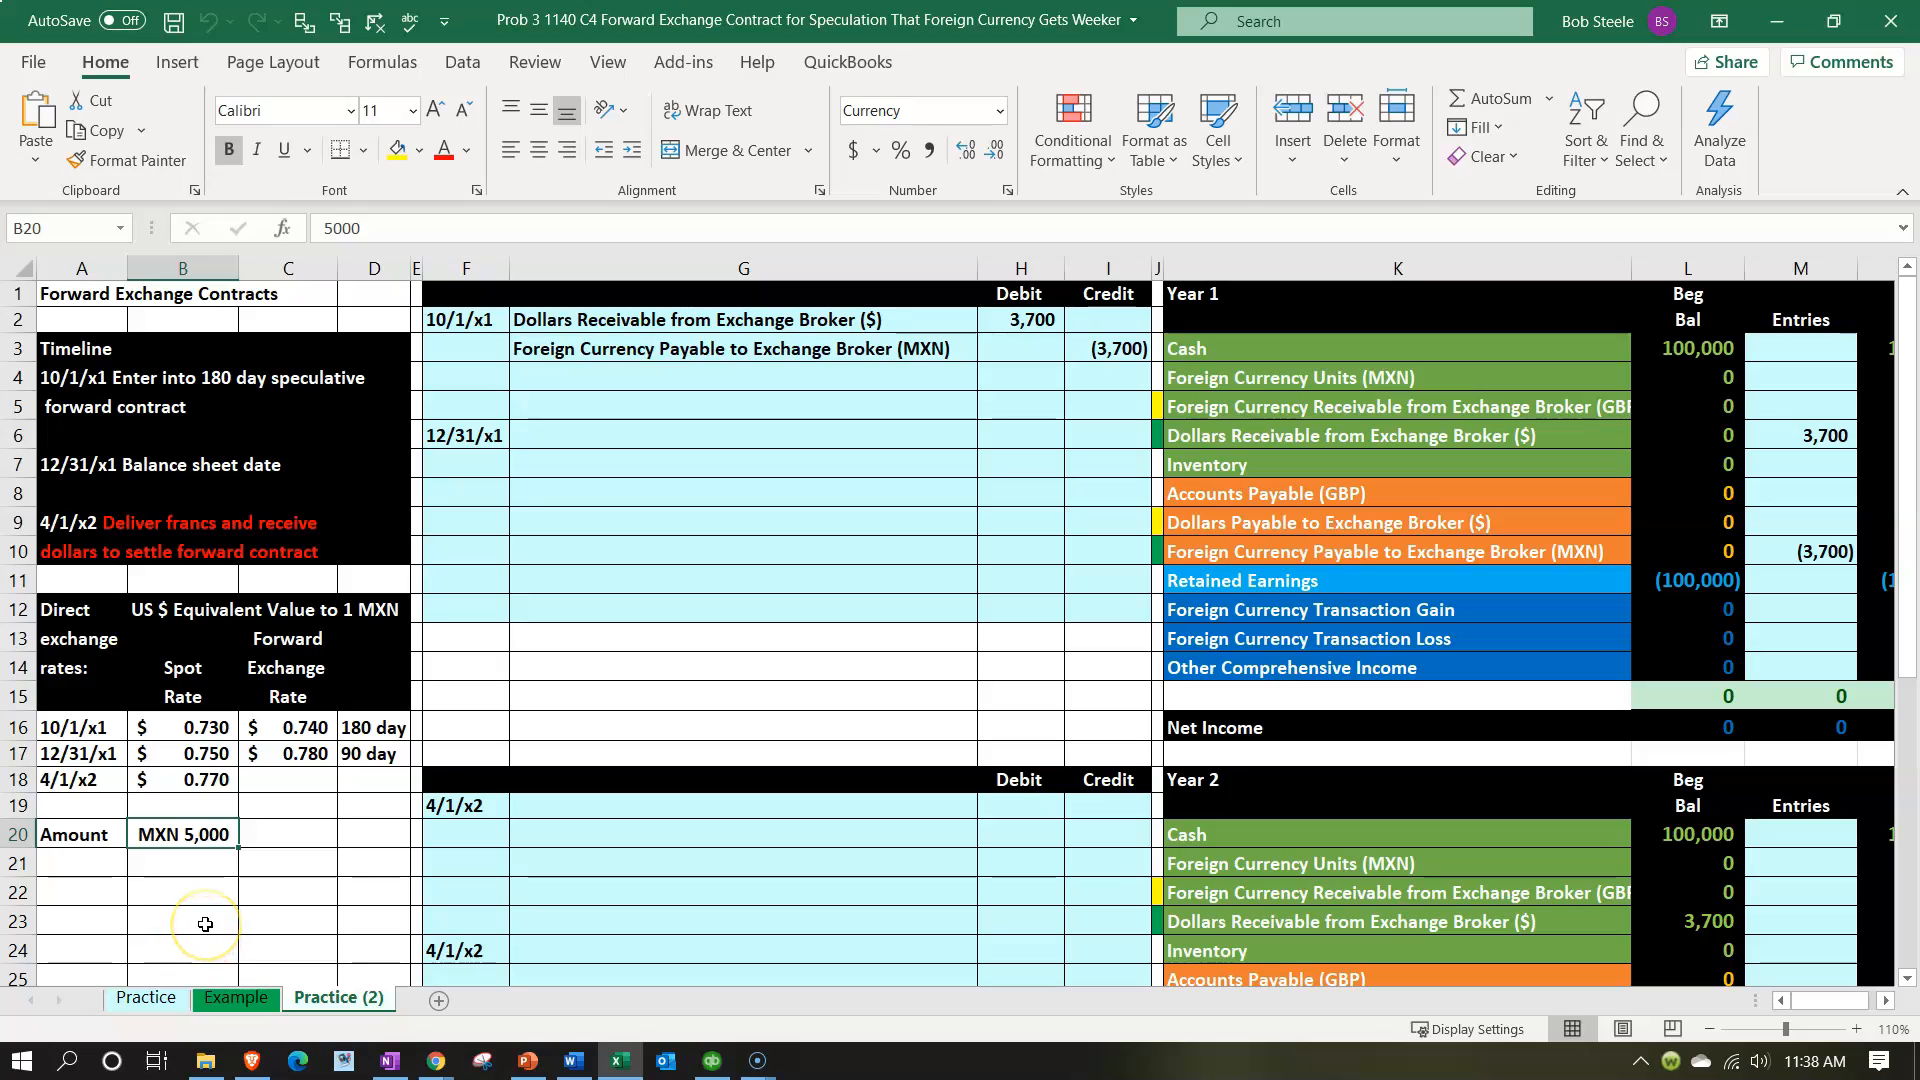
pyautogui.click(706, 356)
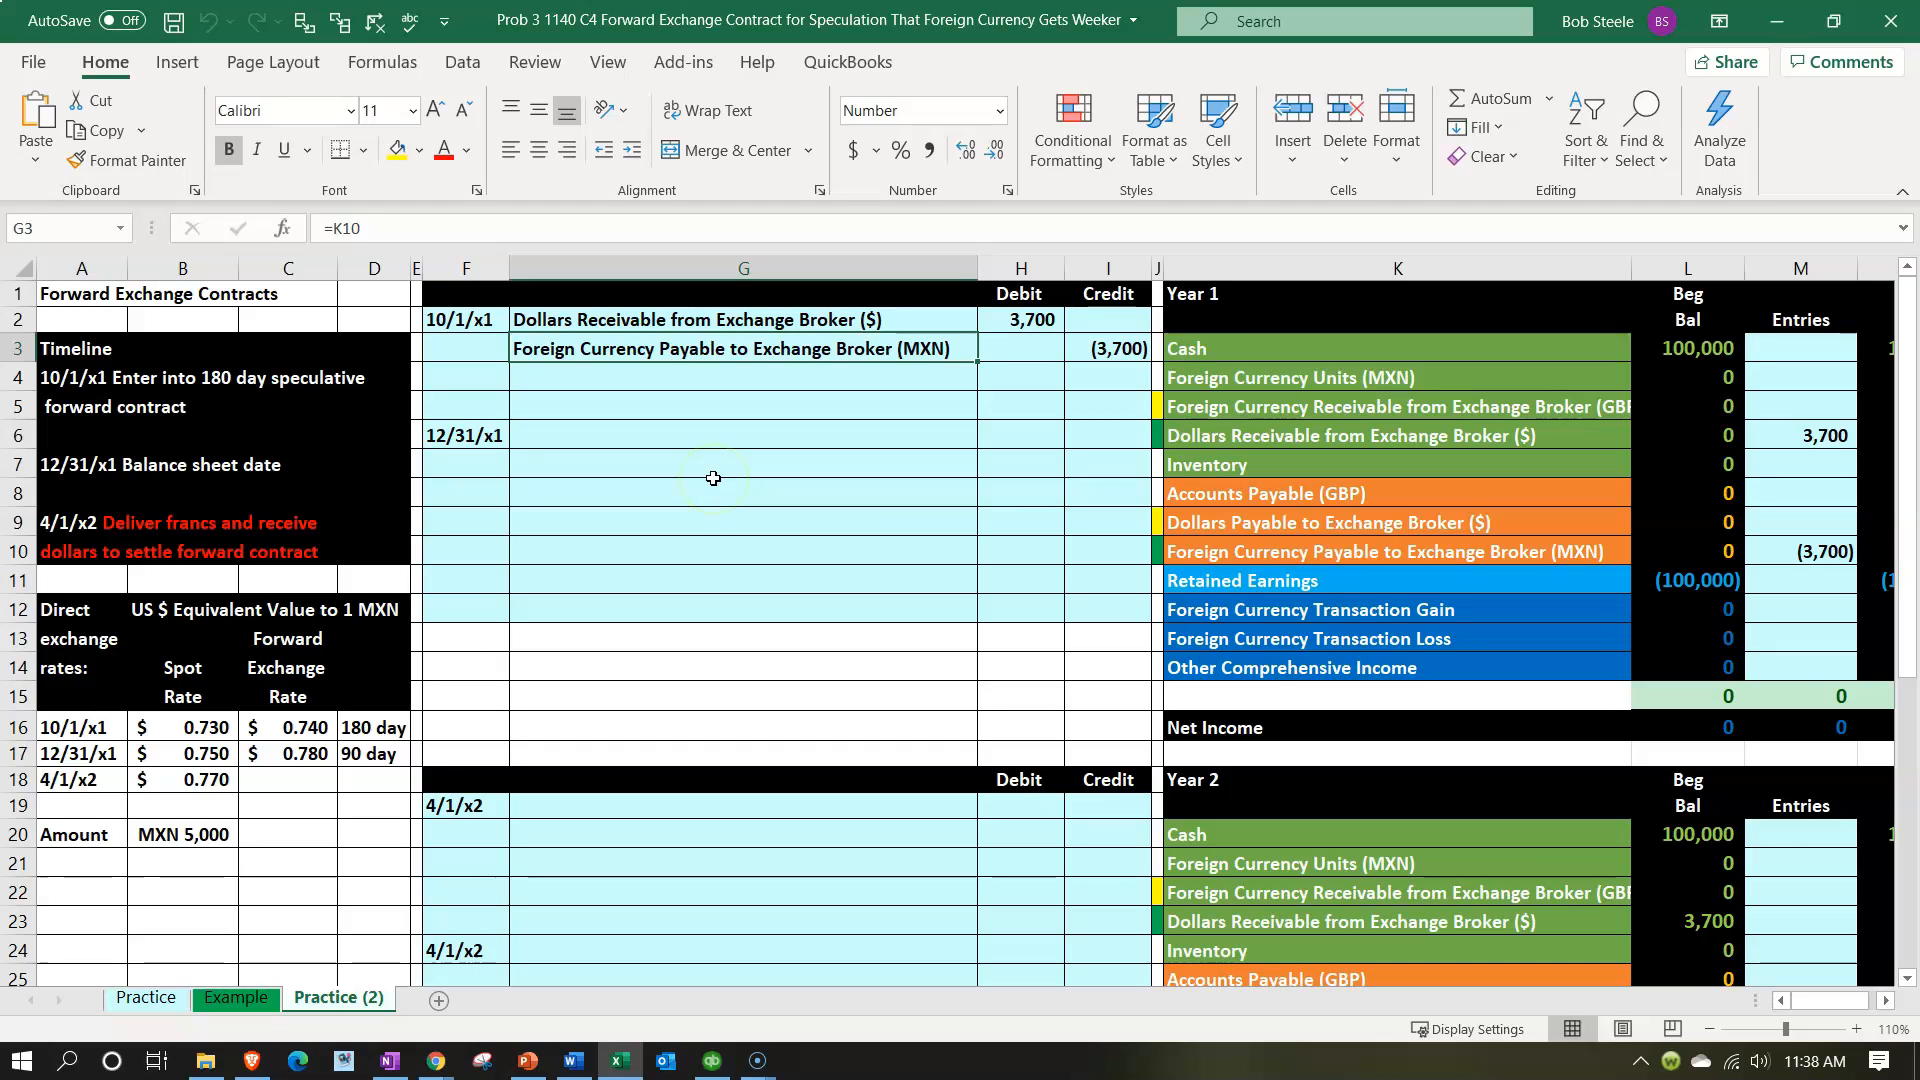
pyautogui.press('Right')
pyautogui.press('Right')
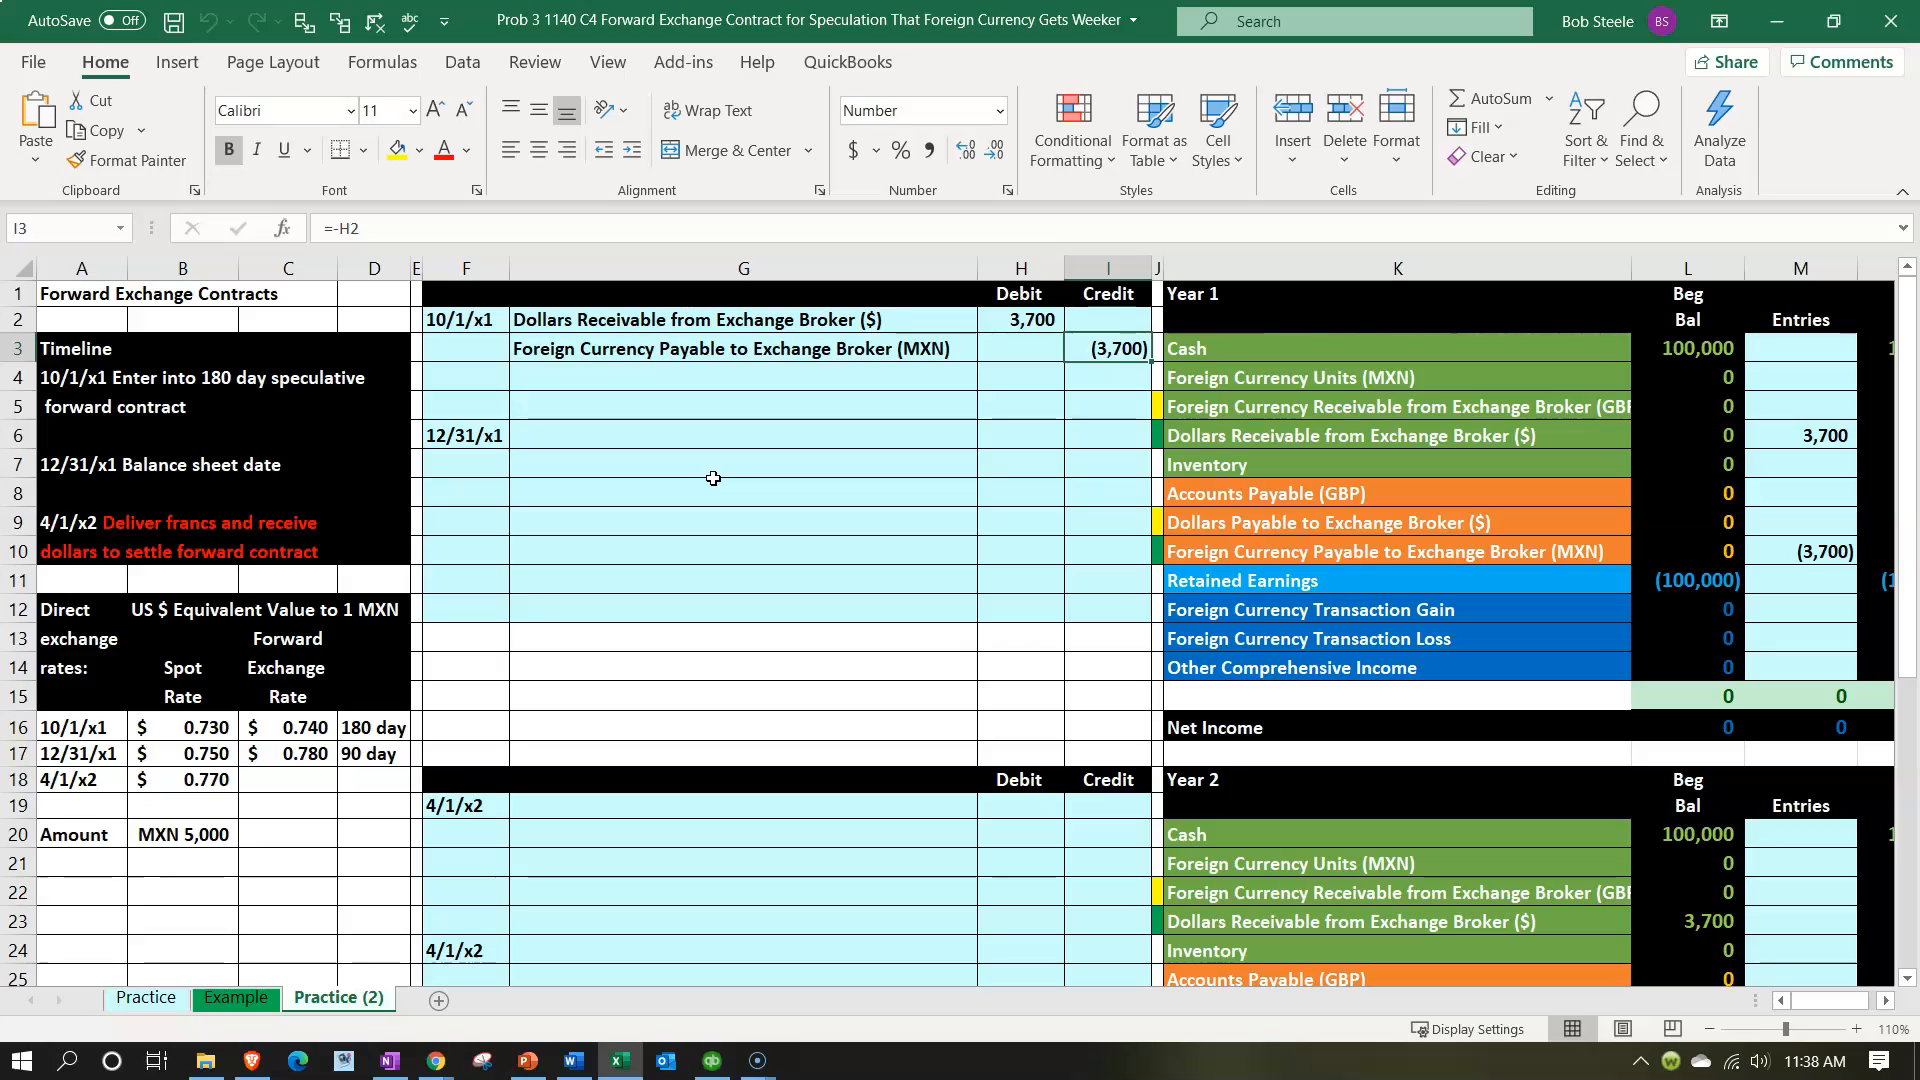
pyautogui.press('Up')
pyautogui.press('Left')
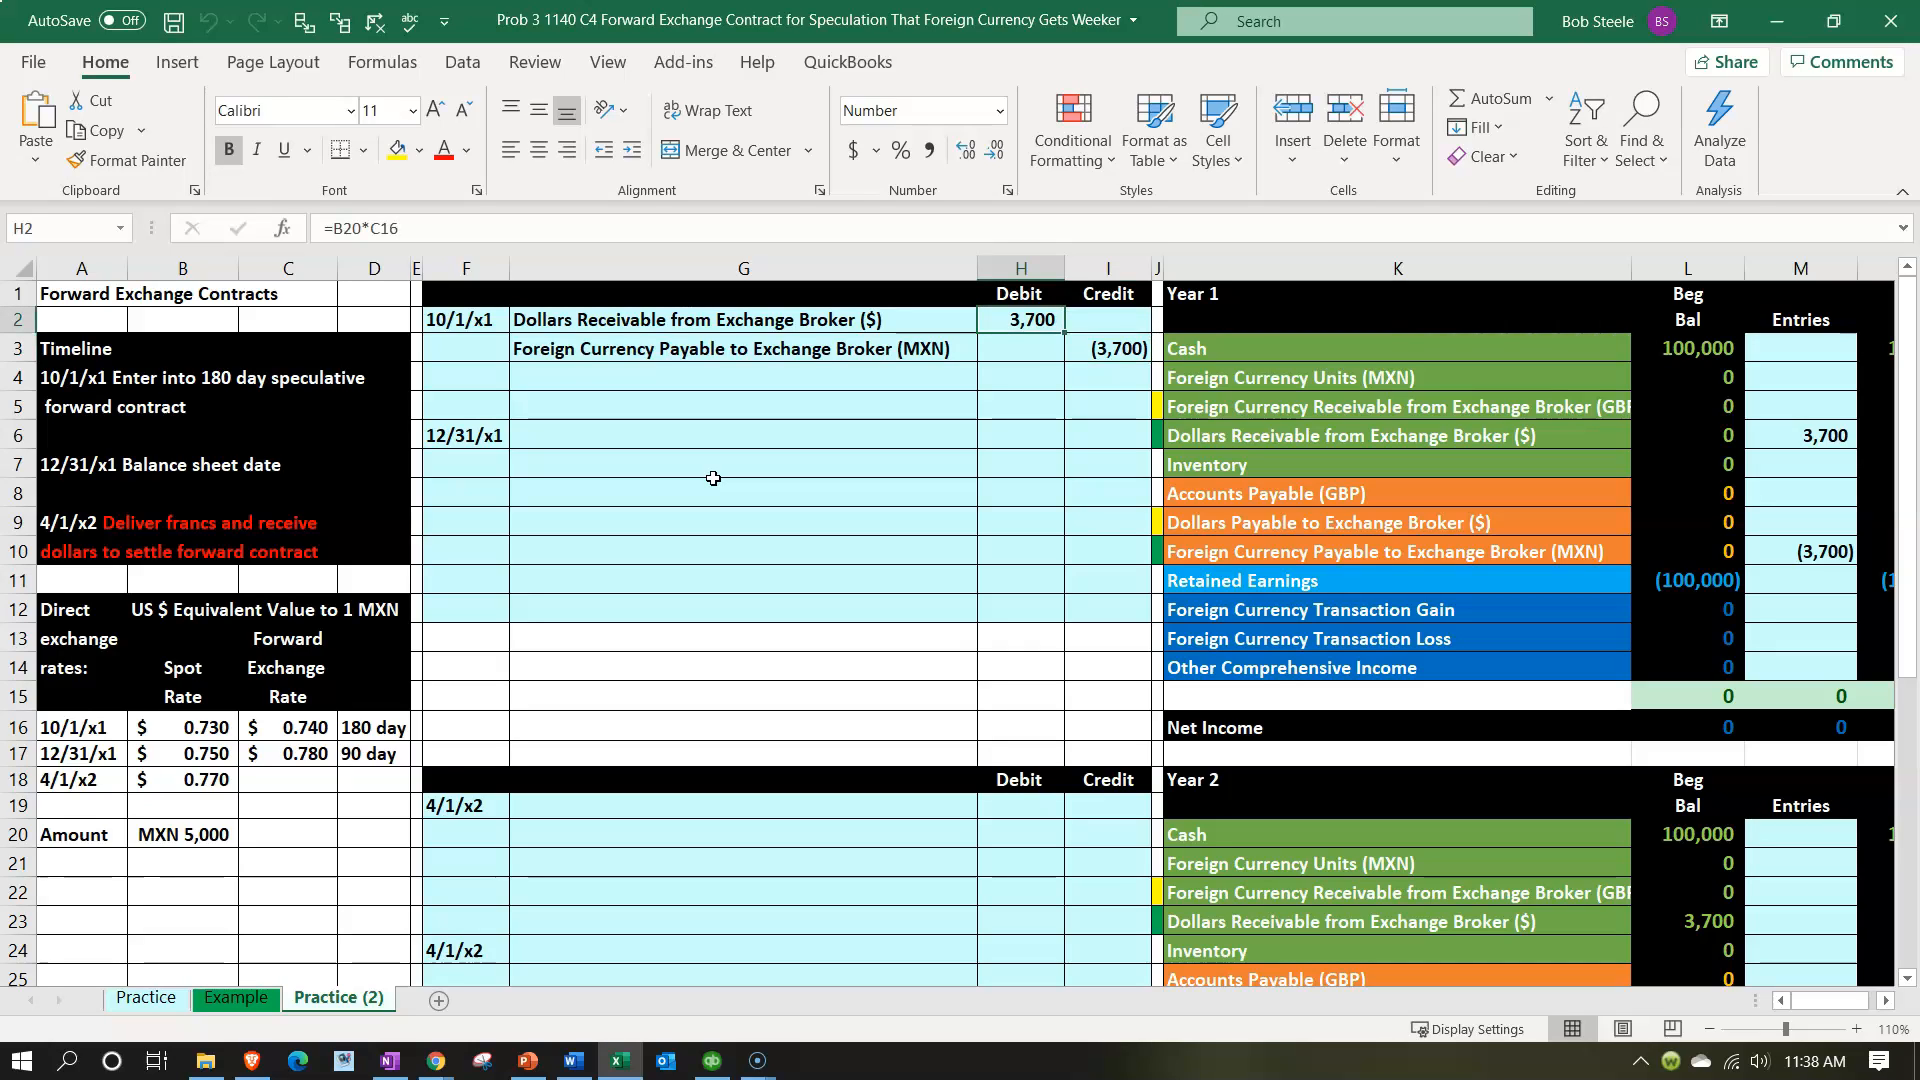
pyautogui.doubleClick(1005, 315)
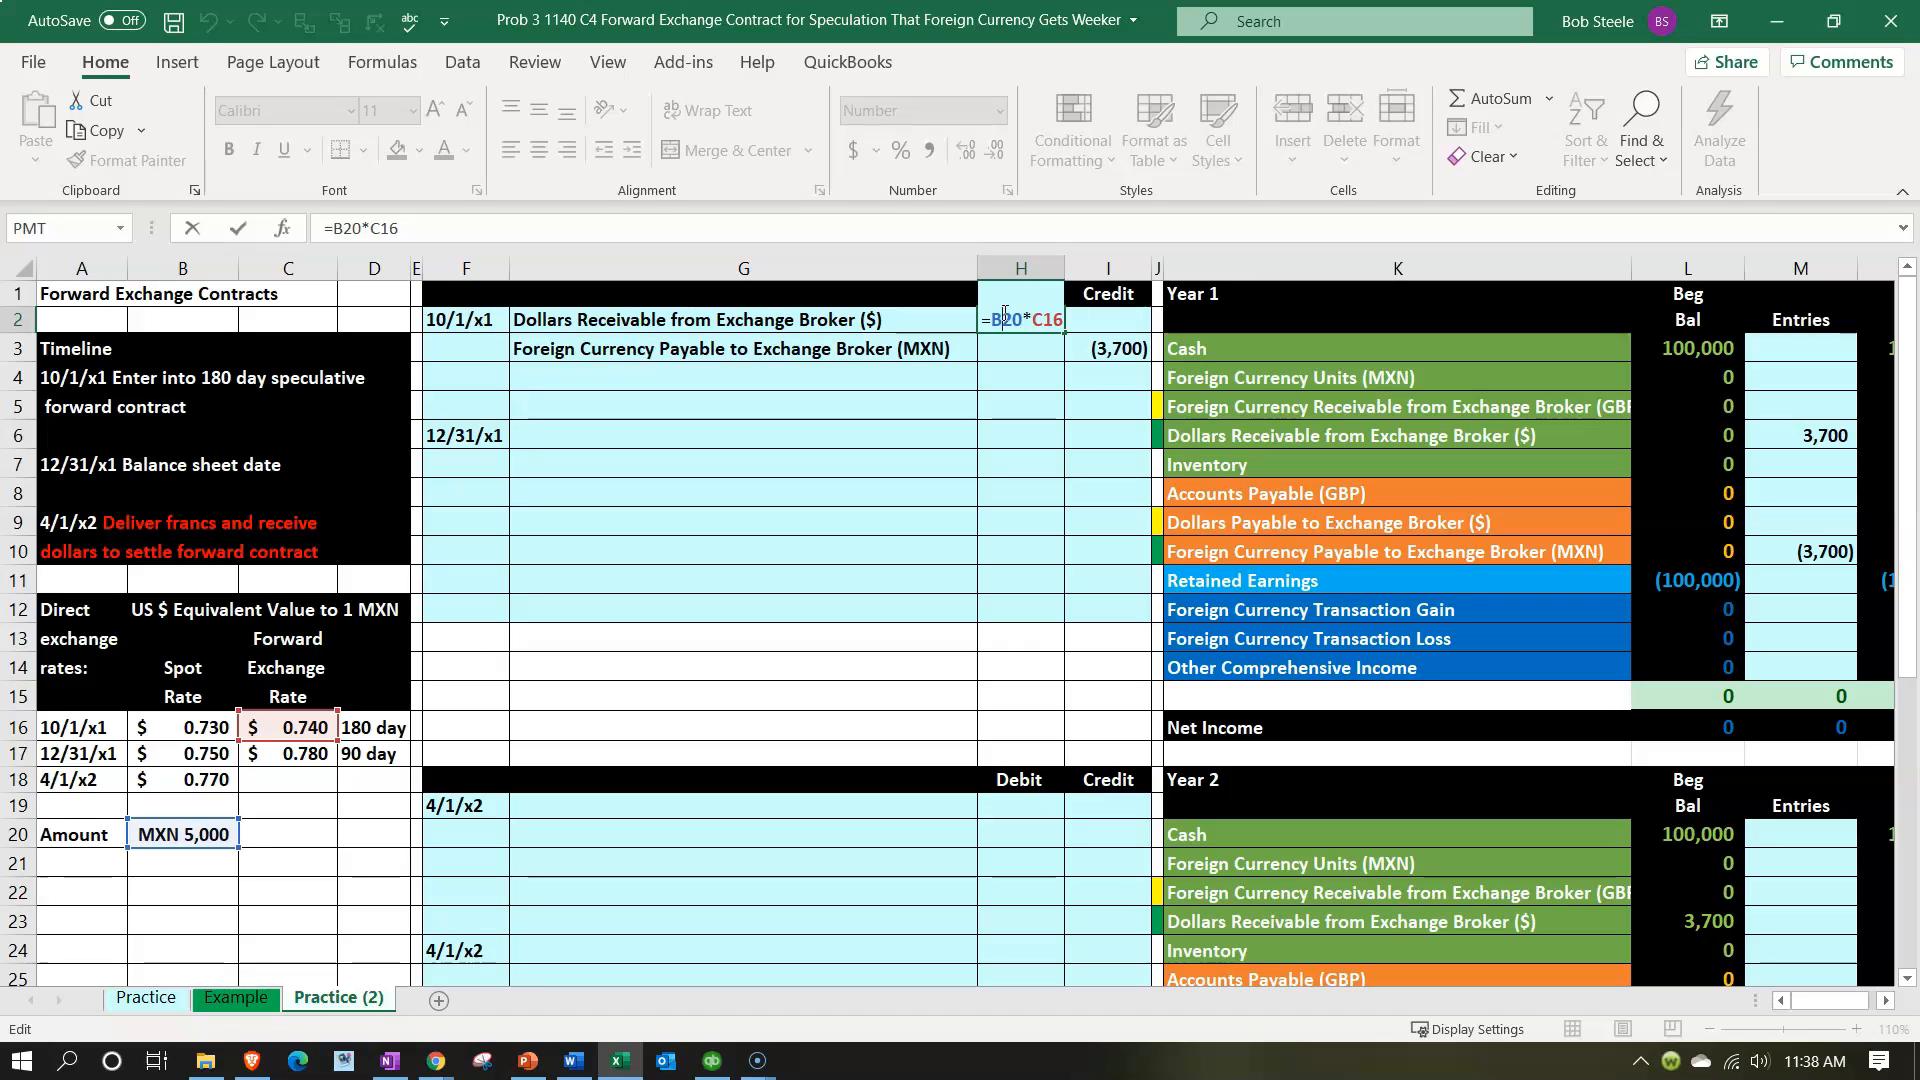
pyautogui.press('Return')
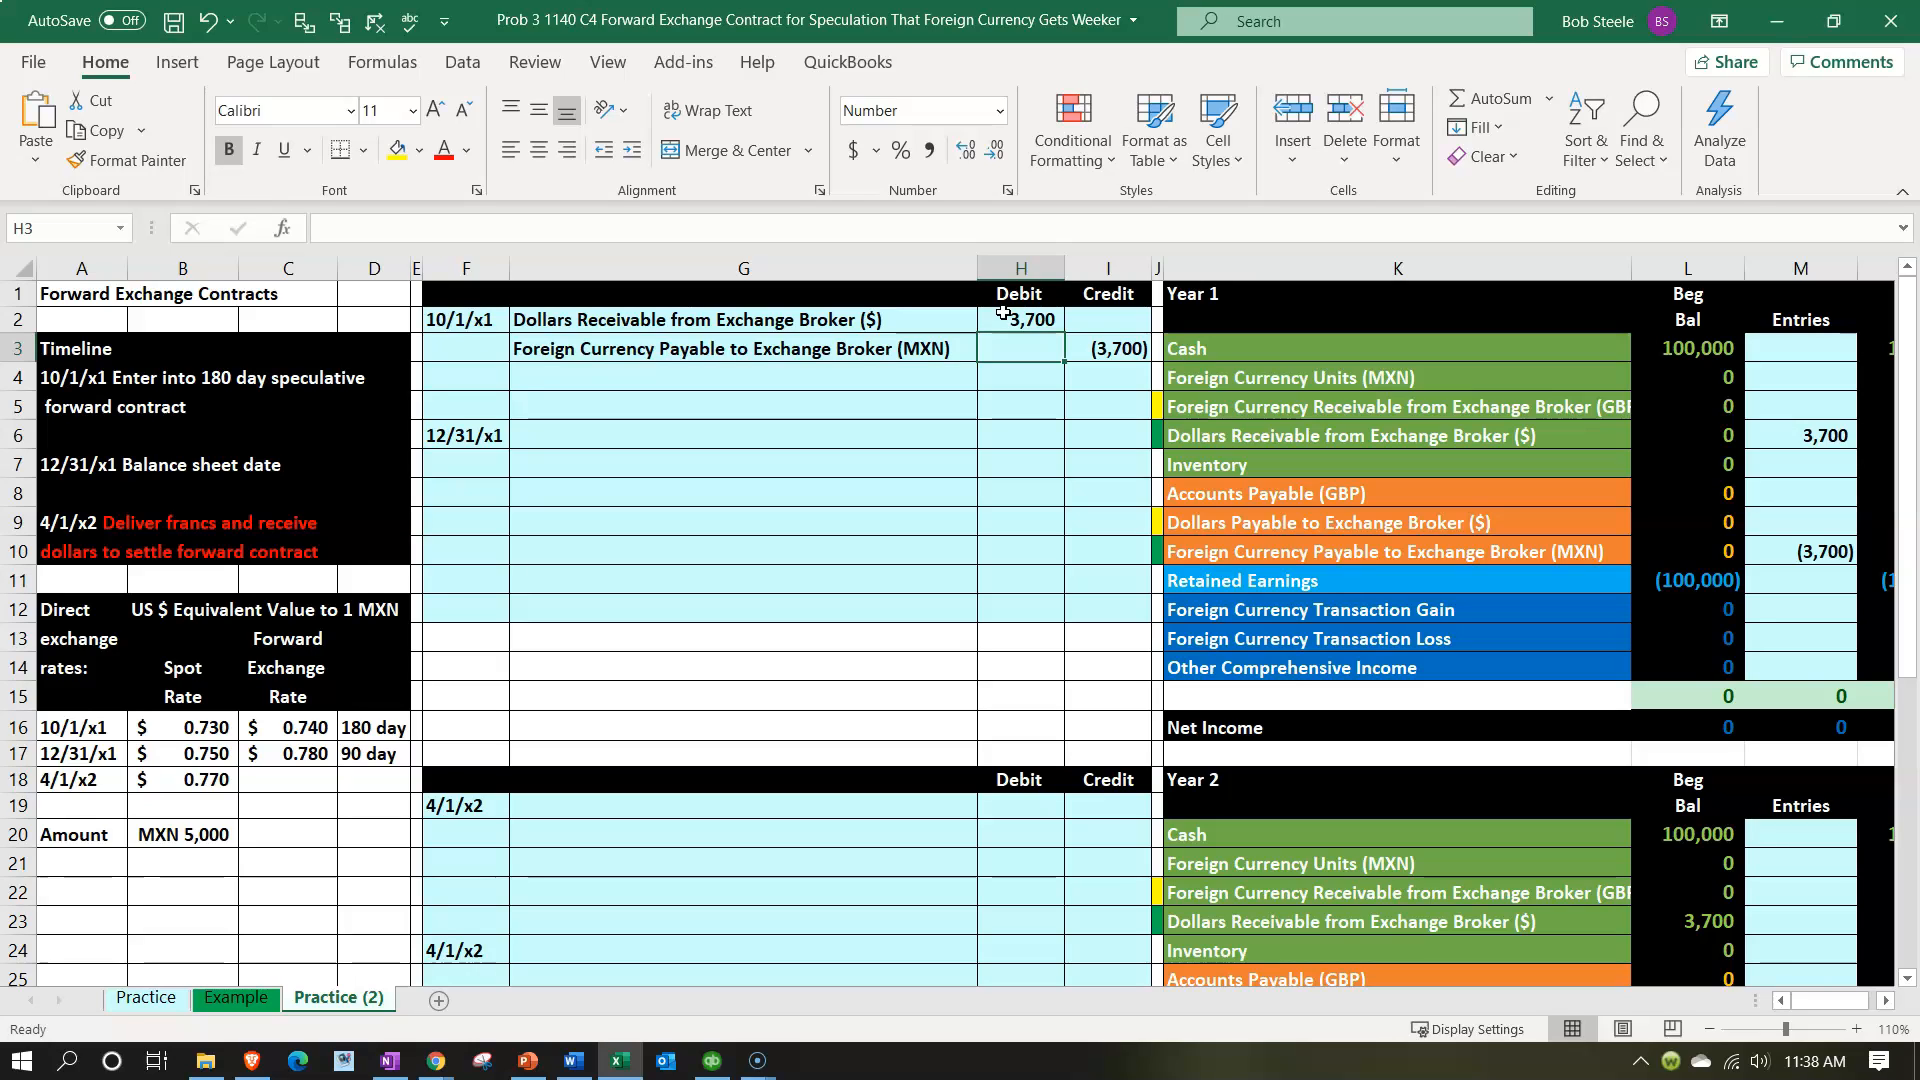
pyautogui.click(932, 318)
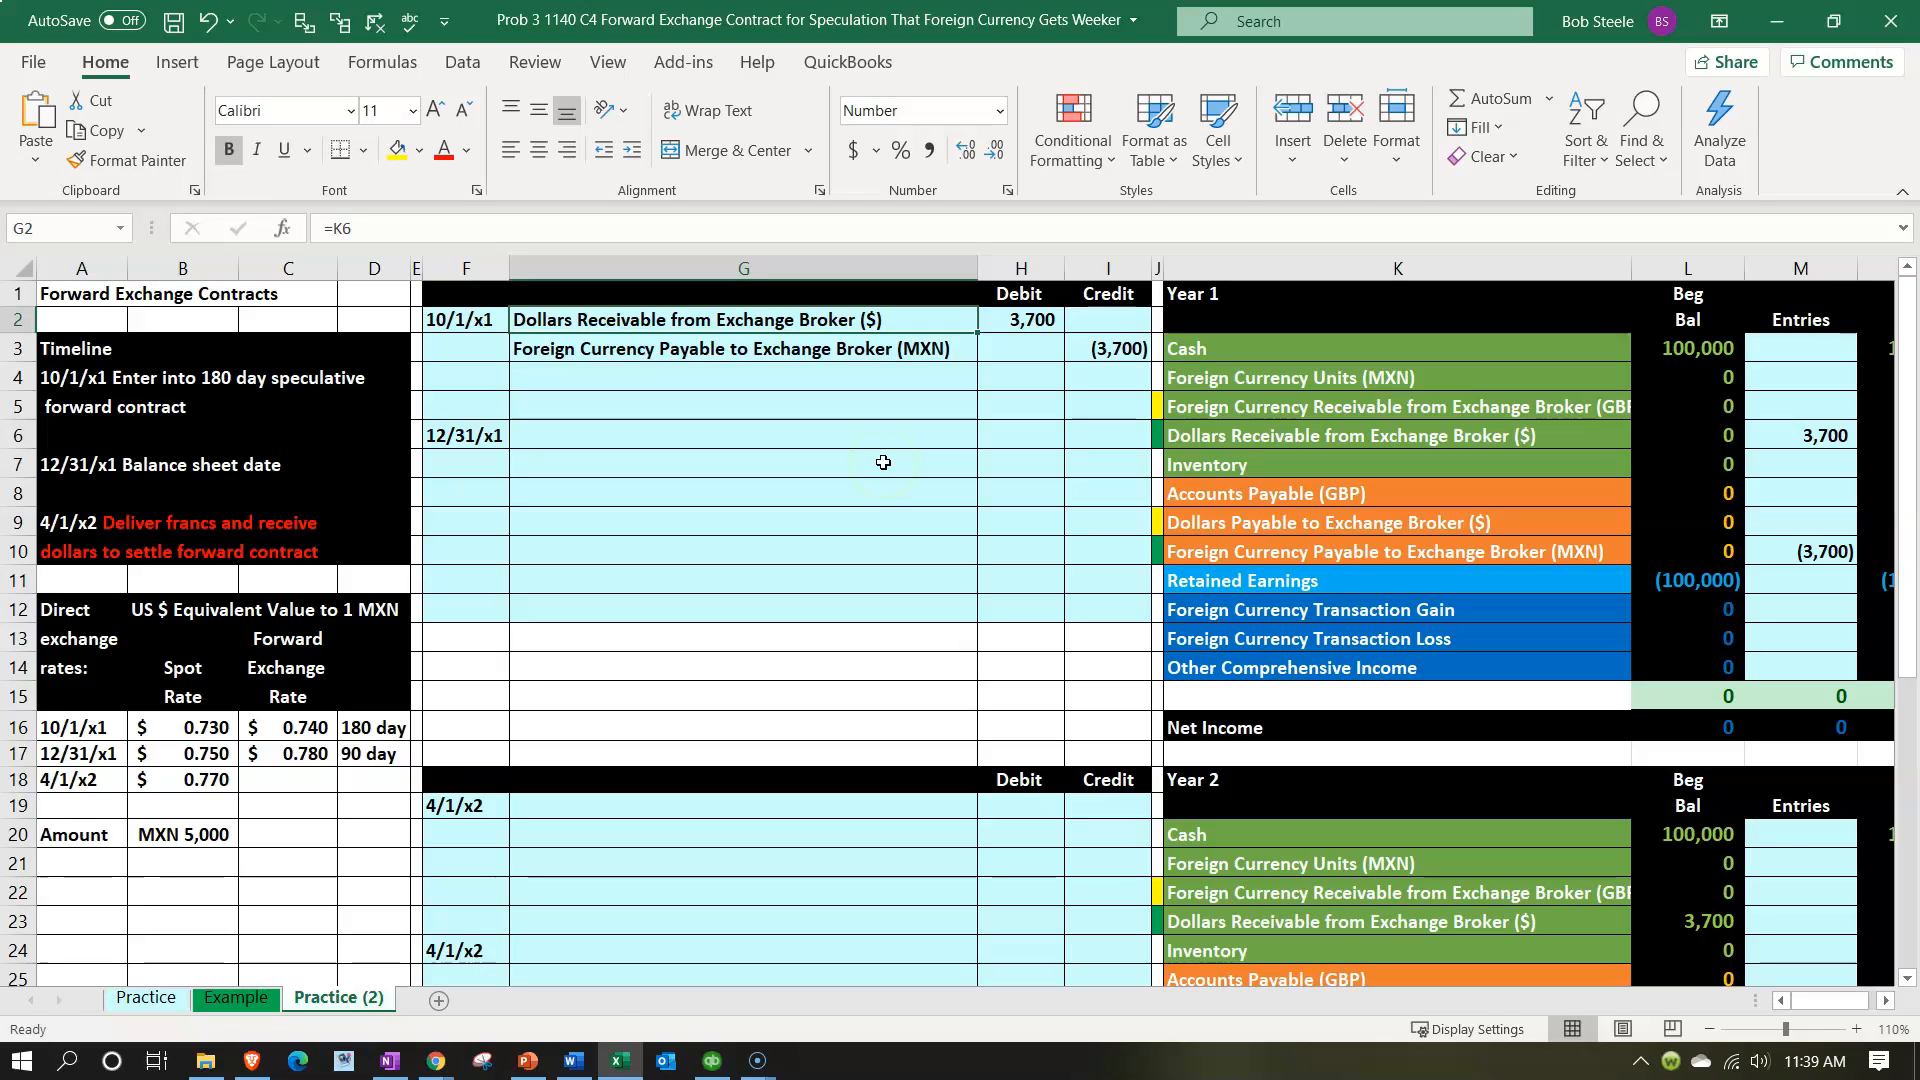
pyautogui.click(825, 348)
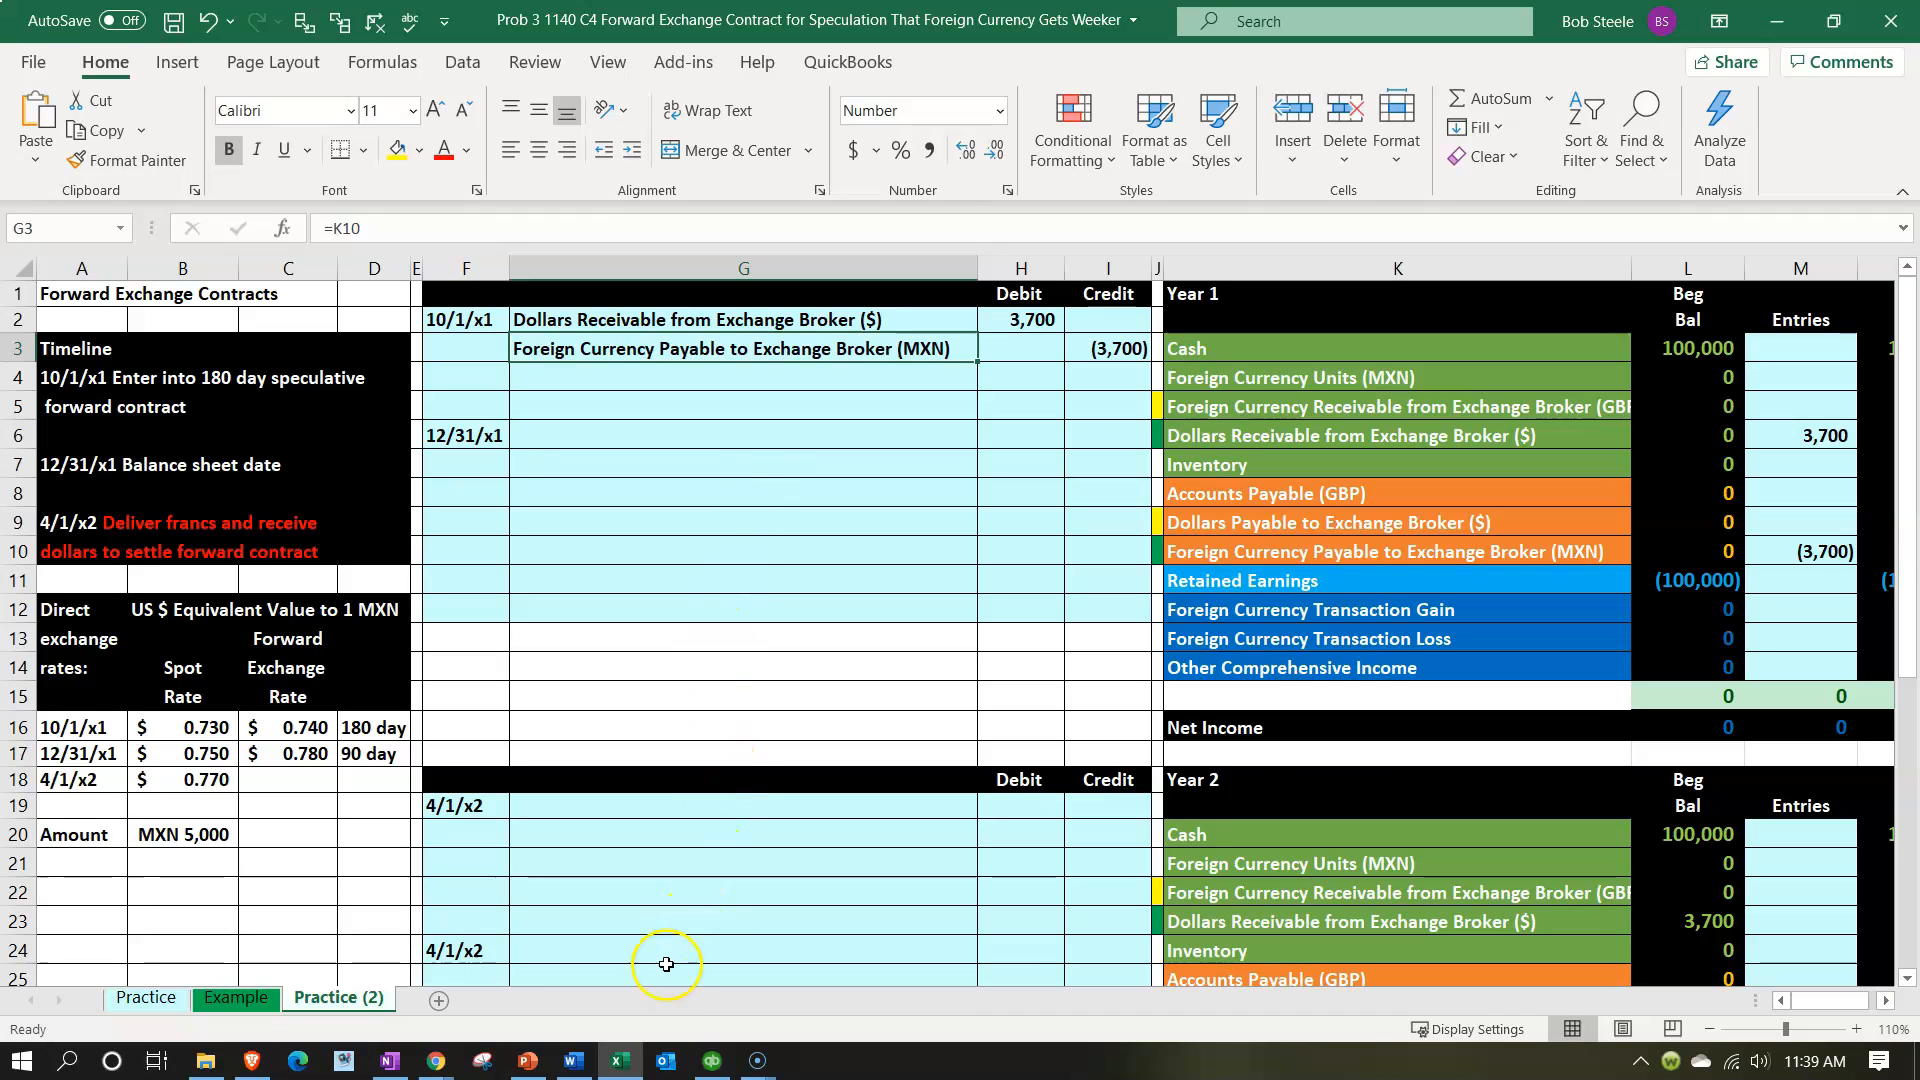
# Switch back to QuickBooks Online in the browser and open the company's Currencies list.
pyautogui.click(624, 1063)
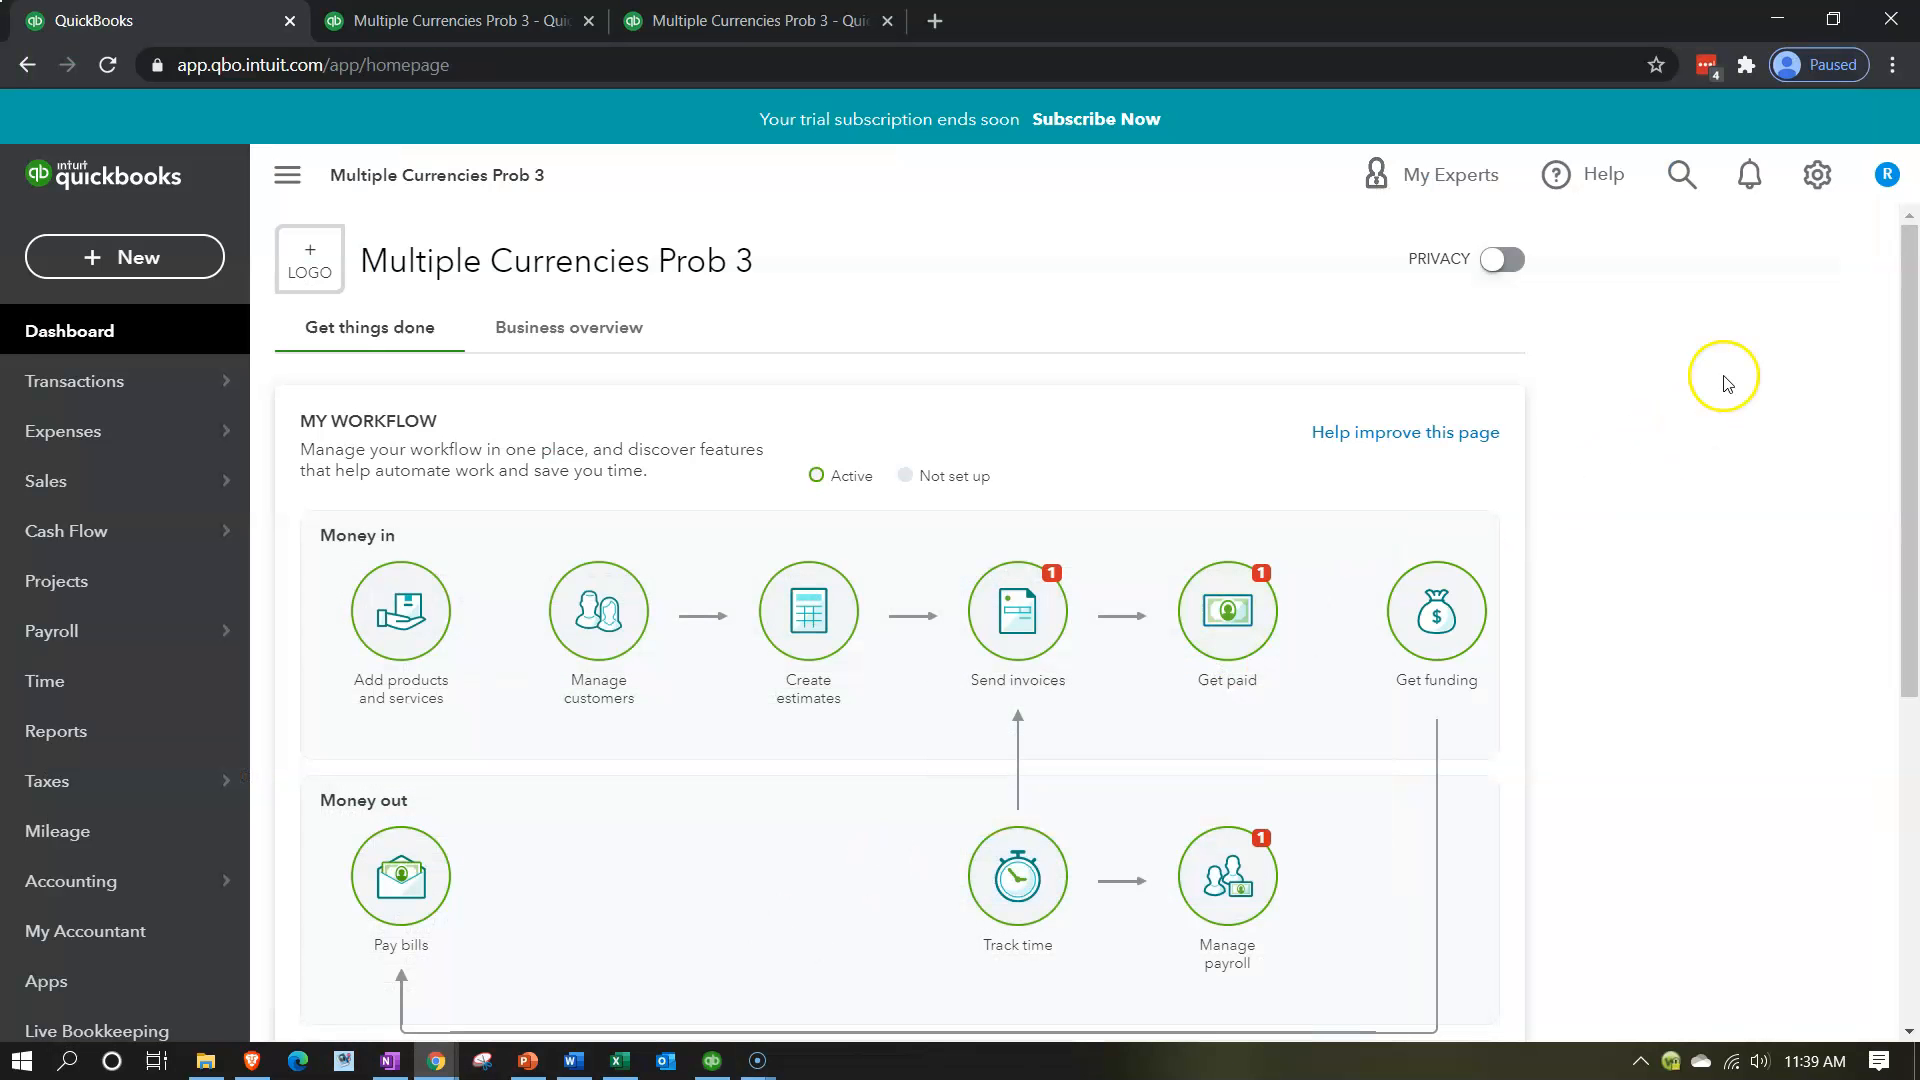
pyautogui.click(1825, 188)
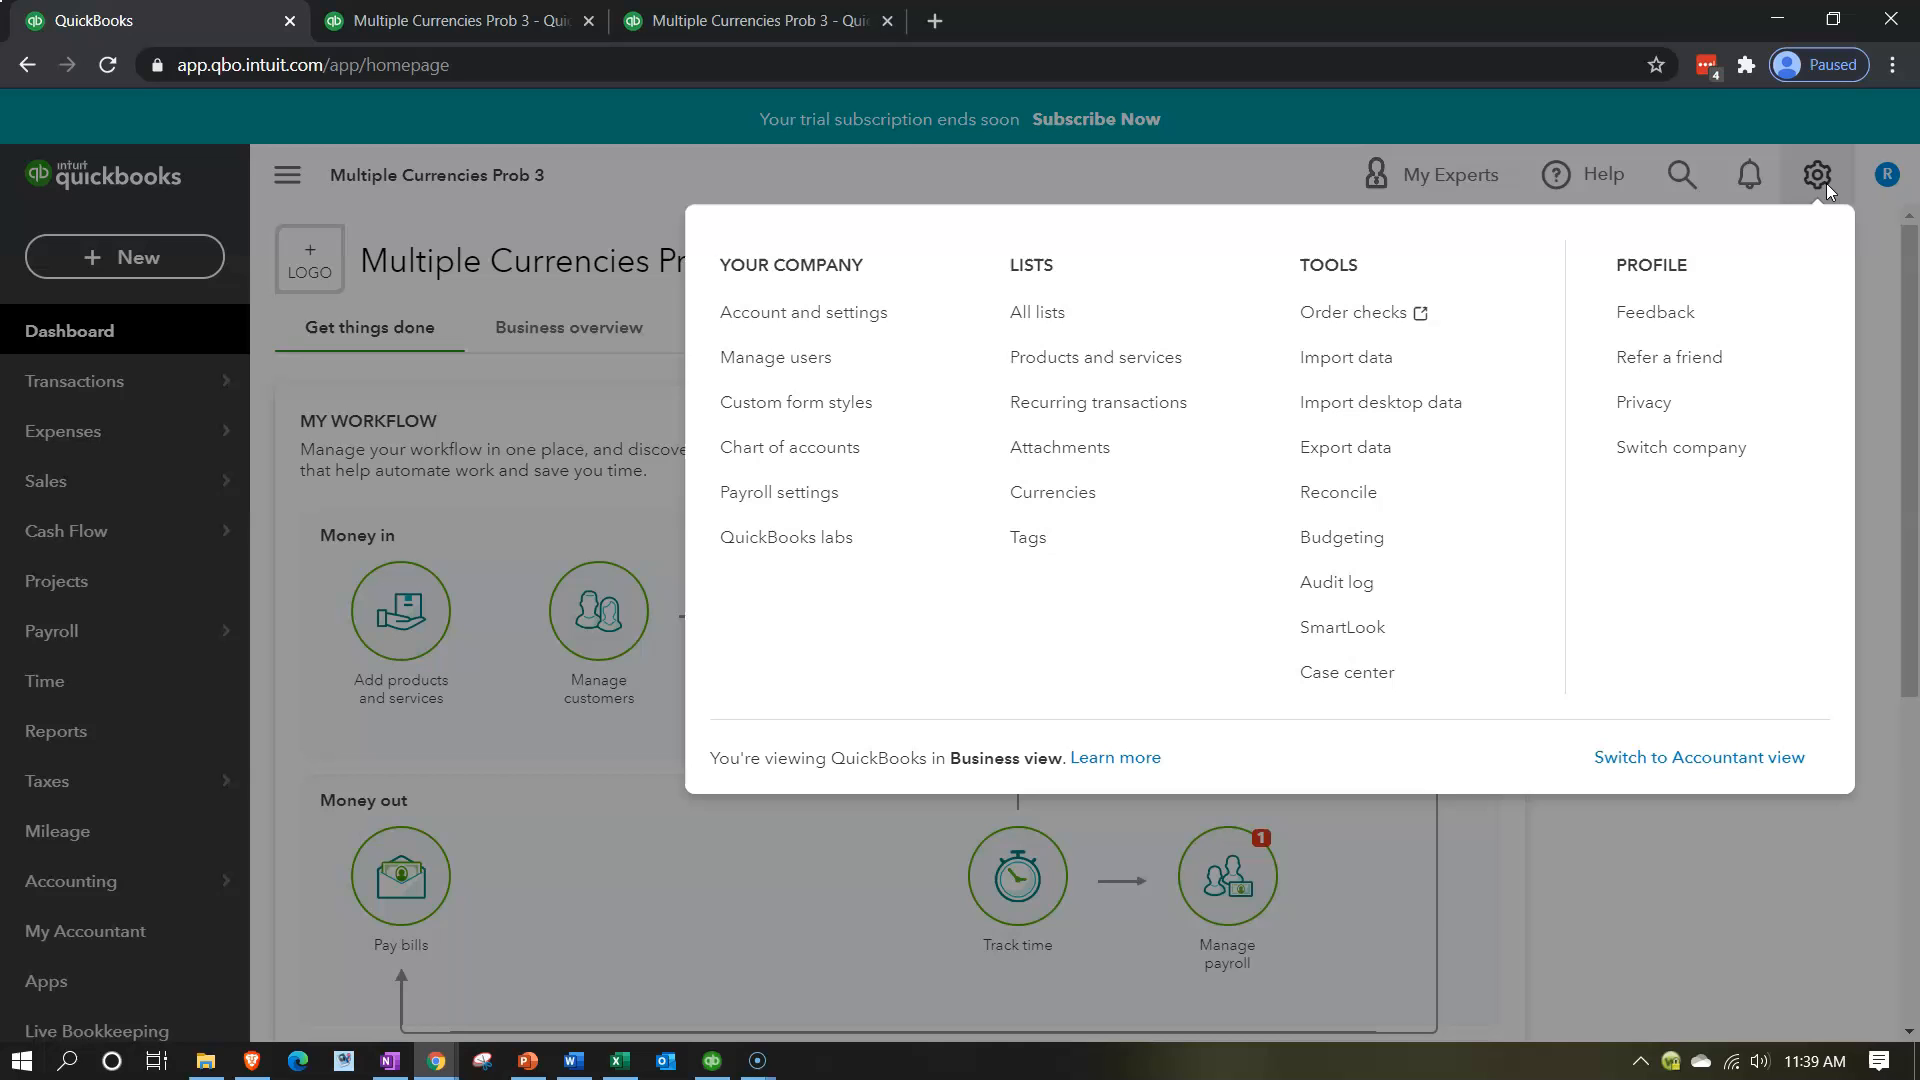
pyautogui.click(1093, 500)
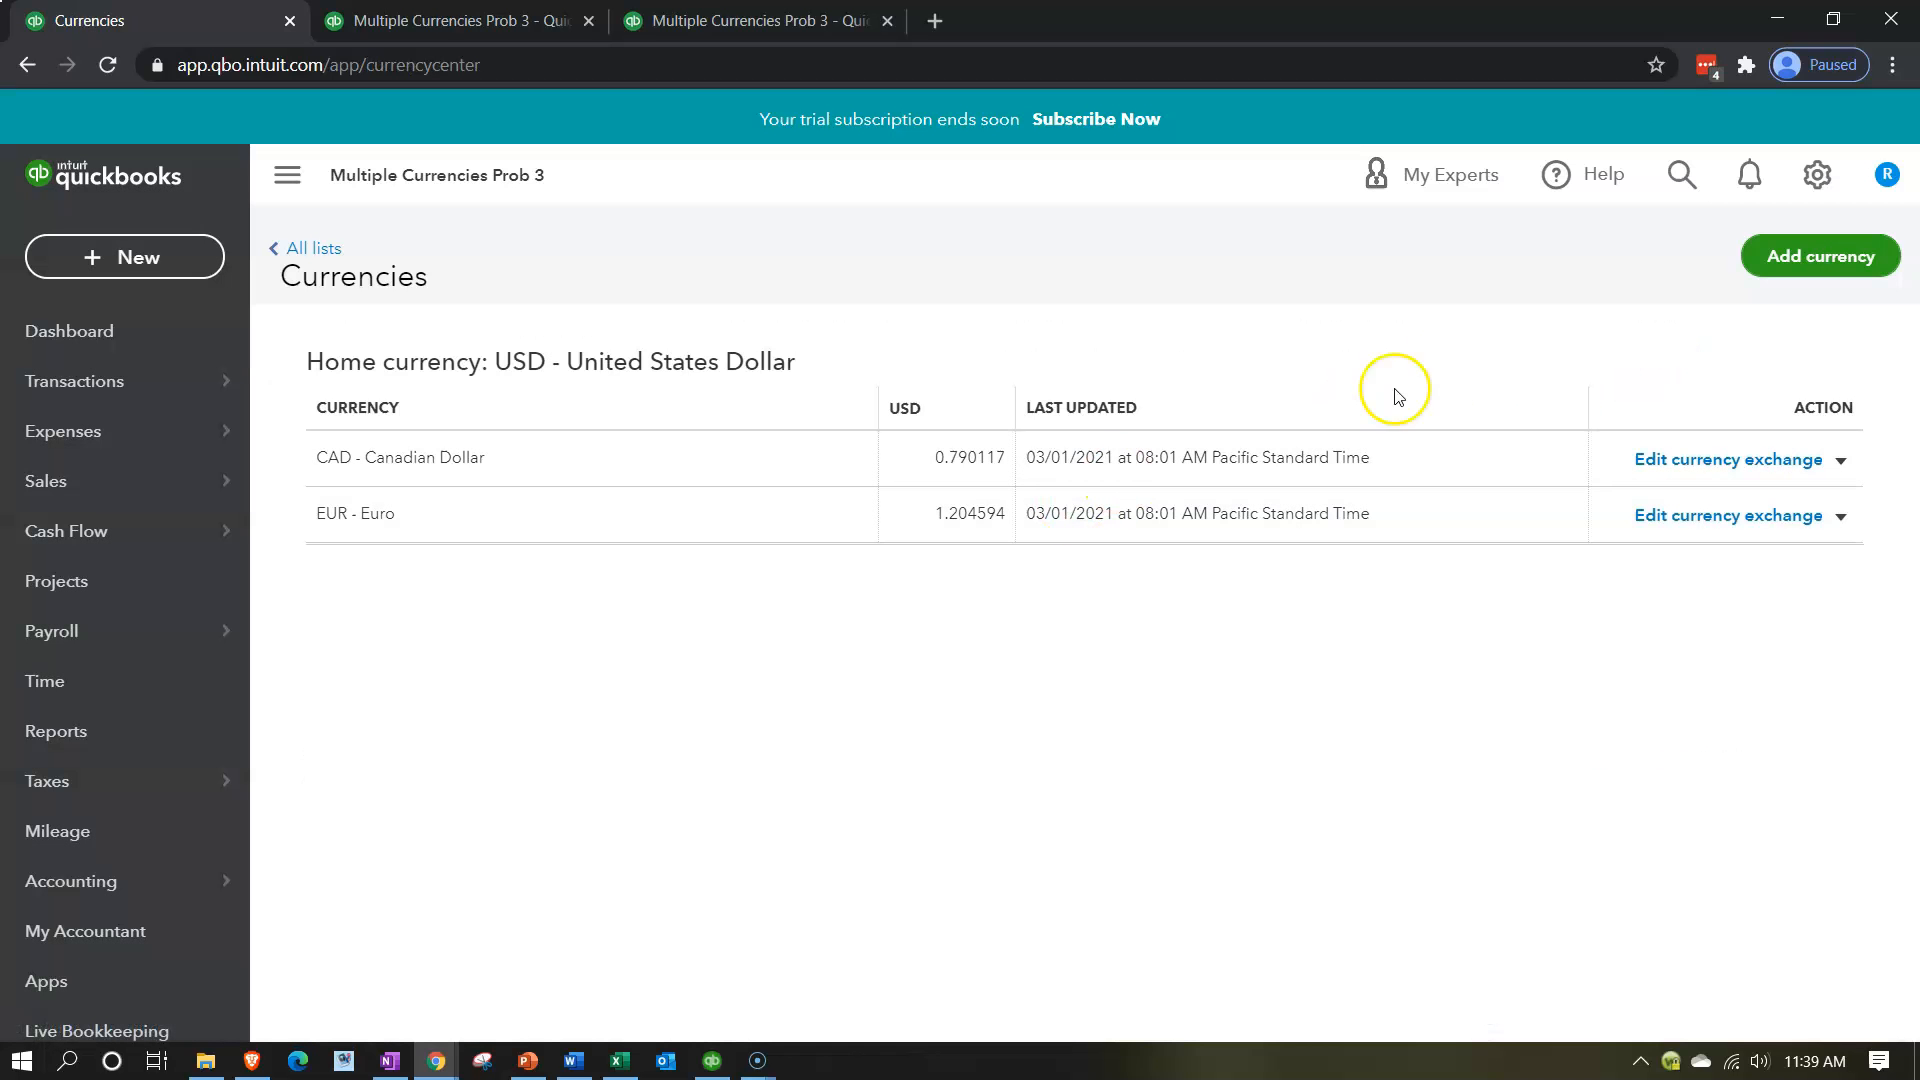
# Add MXN - Mexican Peso to the company's currencies.
pyautogui.click(1800, 270)
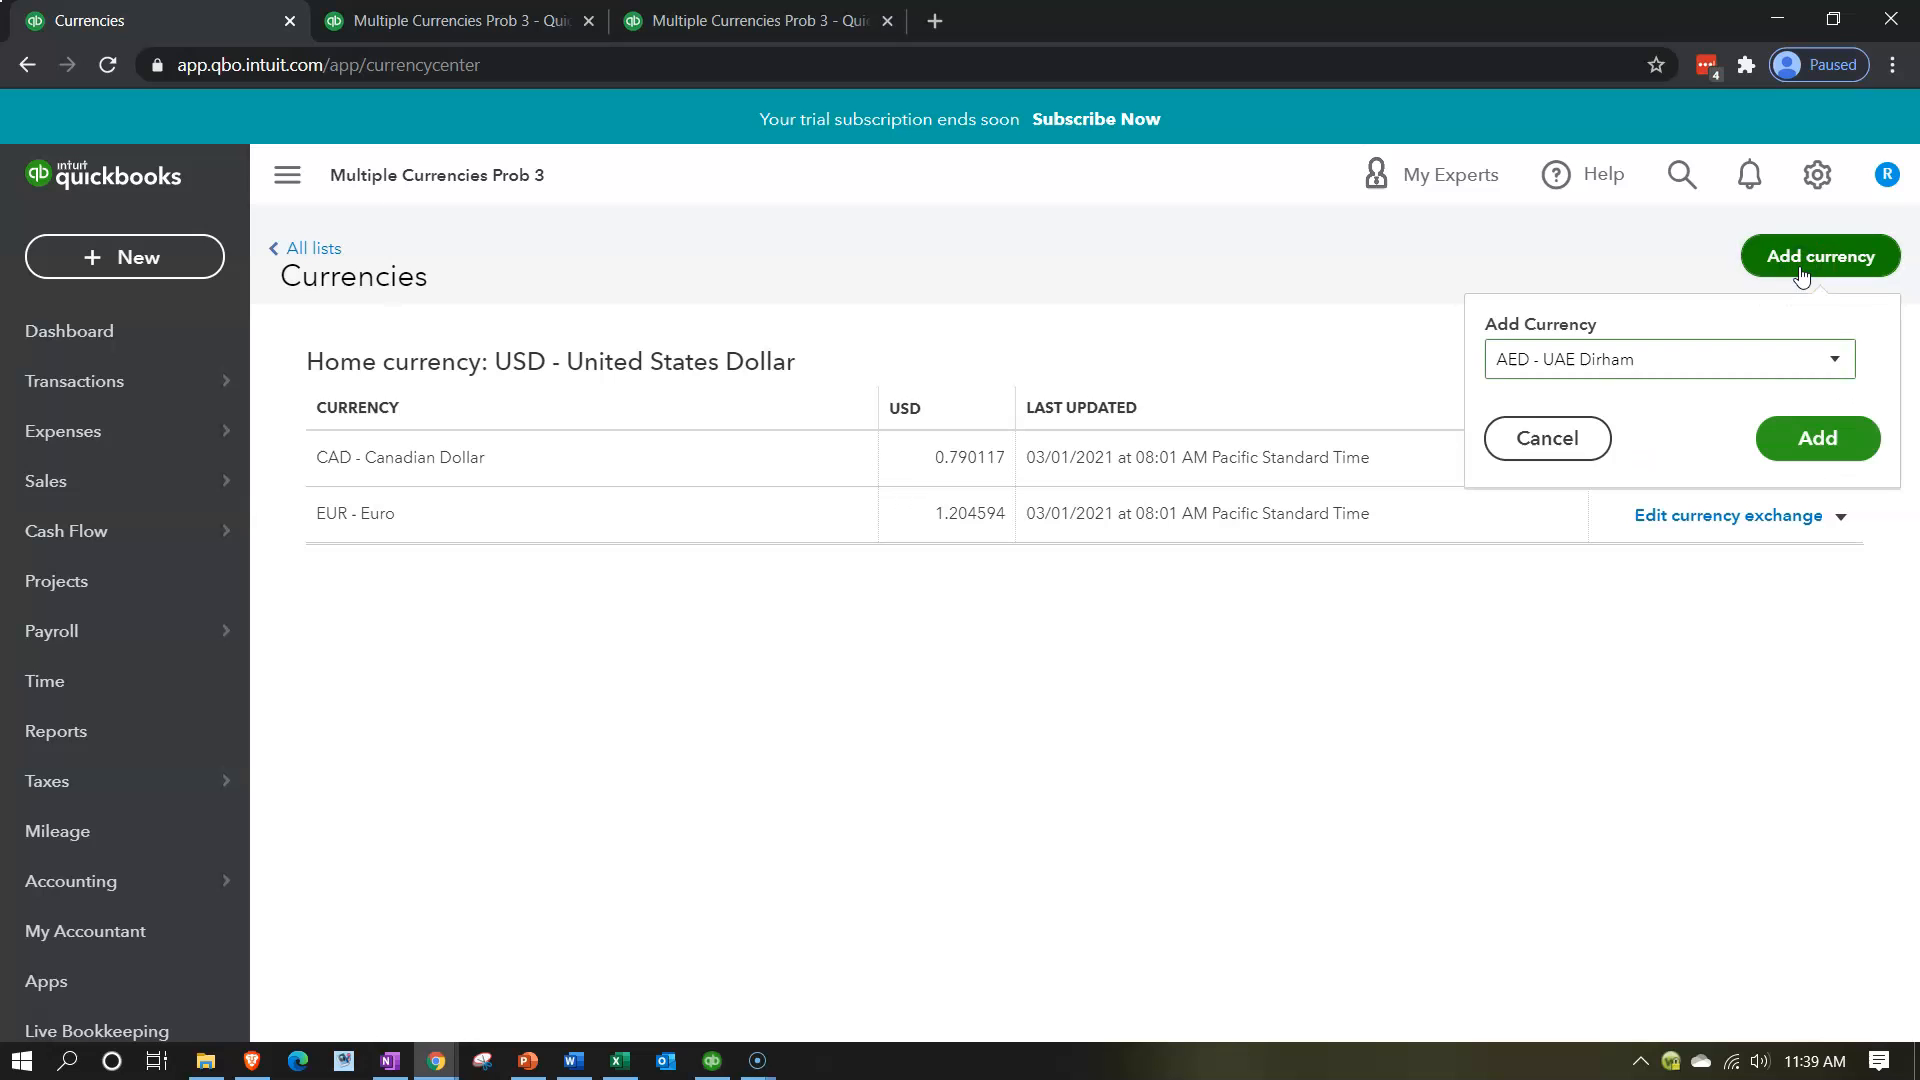
pyautogui.click(1803, 373)
pyautogui.scroll(-10, 1727, 538)
pyautogui.scroll(-8, 1727, 538)
pyautogui.scroll(-8, 1727, 538)
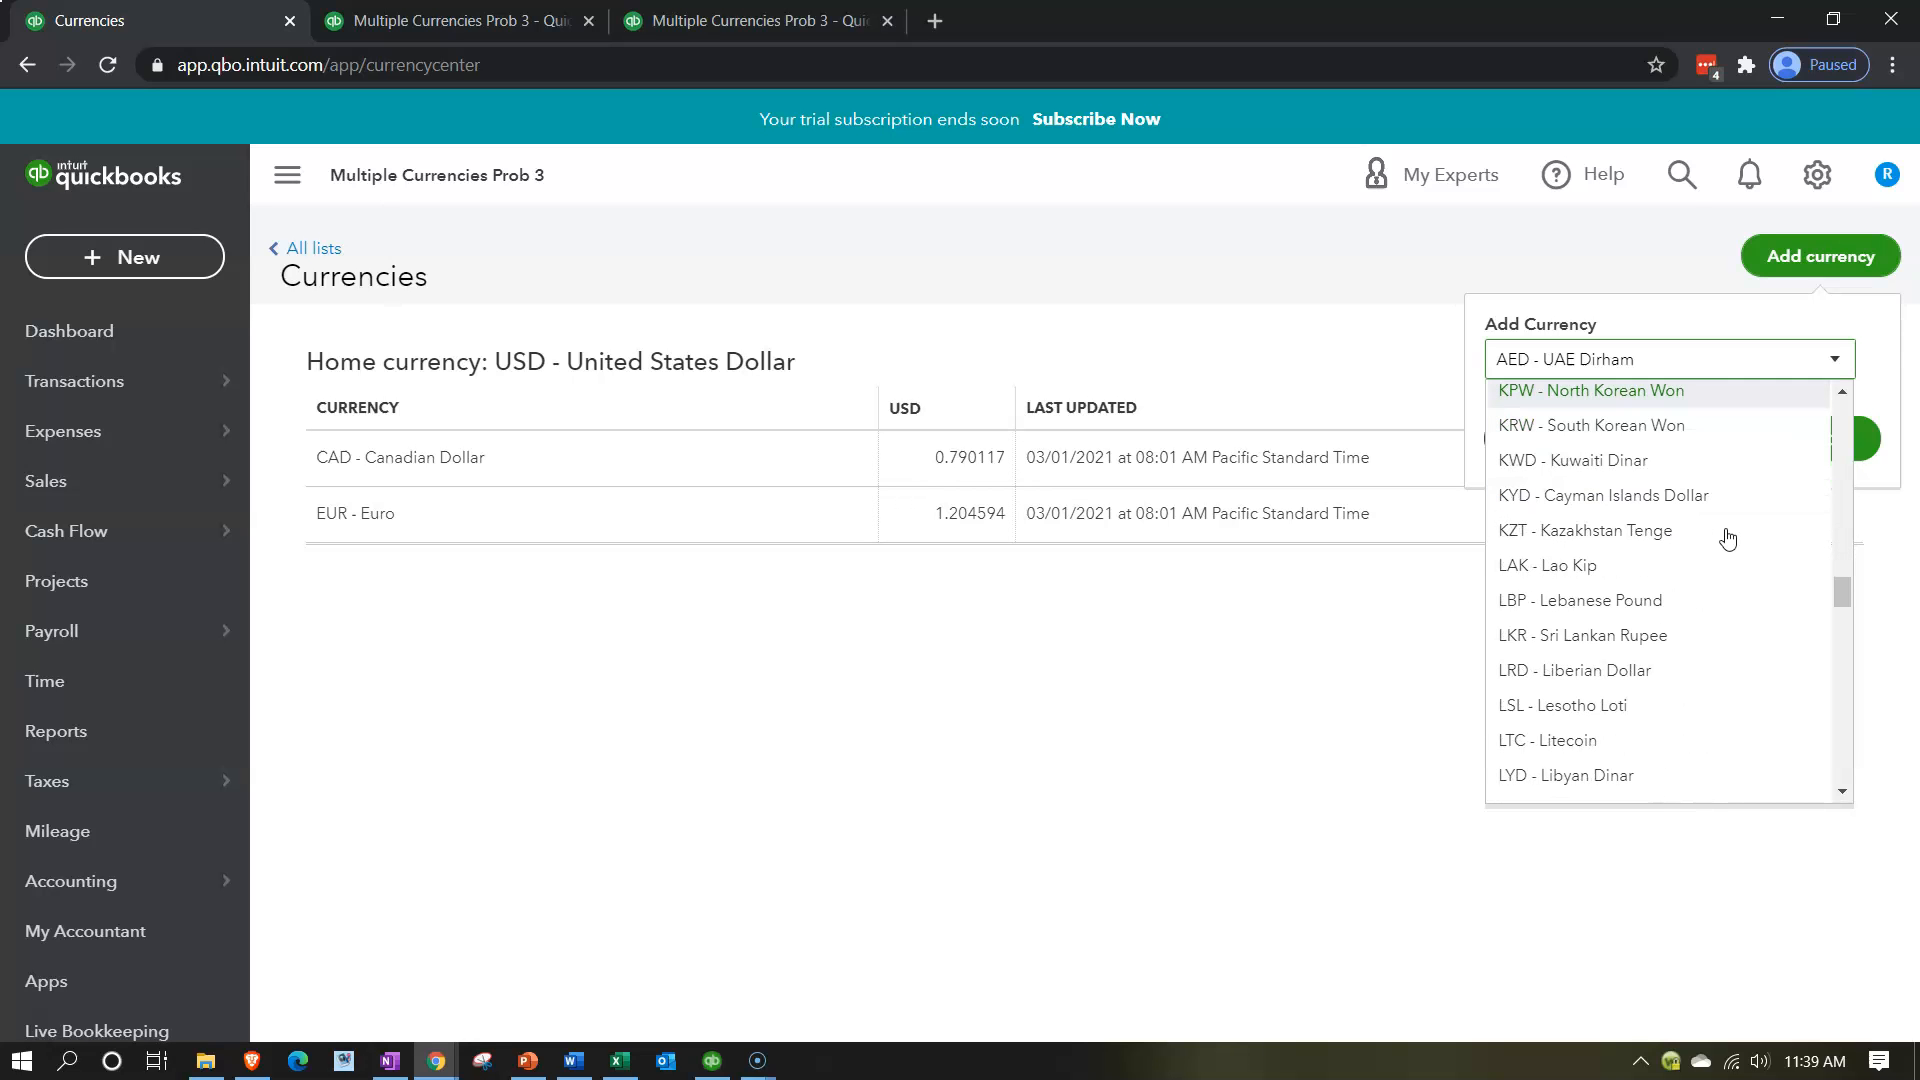
pyautogui.scroll(-4, 1727, 538)
pyautogui.click(1567, 391)
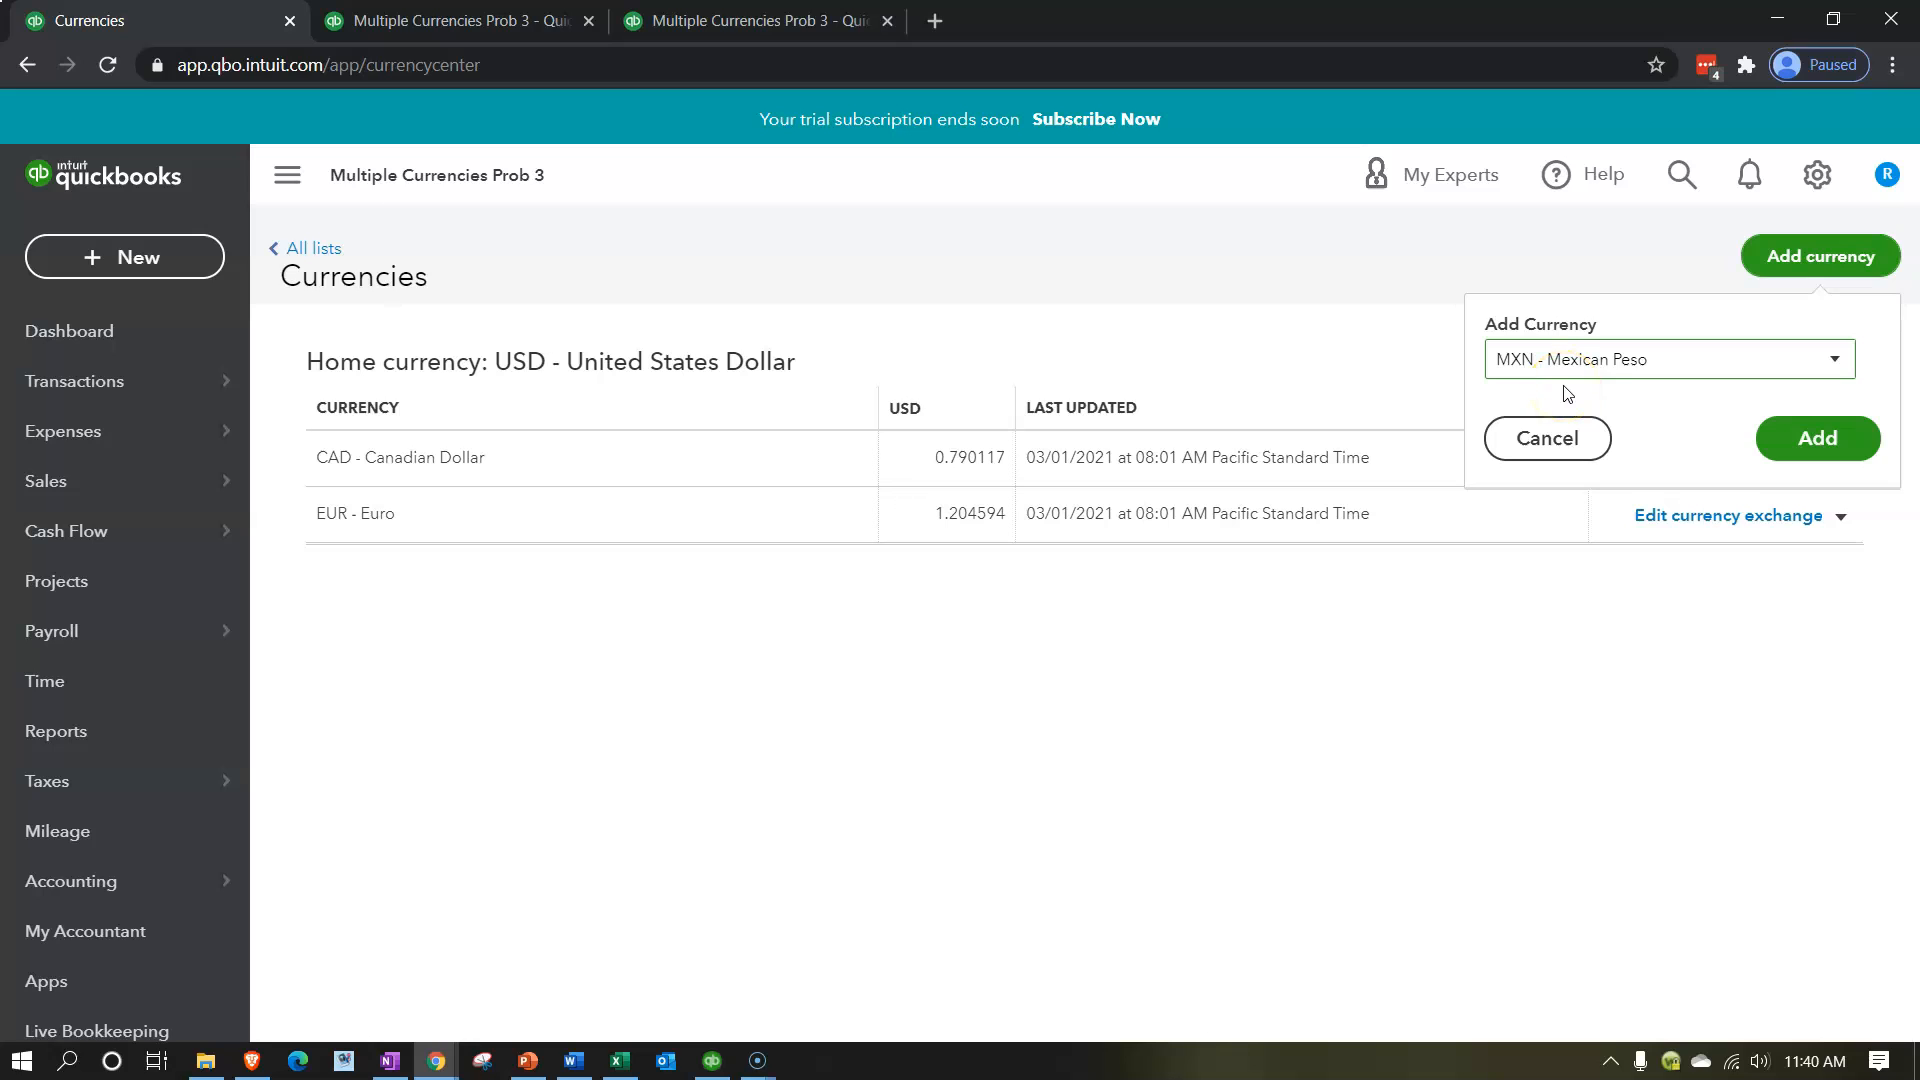
pyautogui.click(1808, 437)
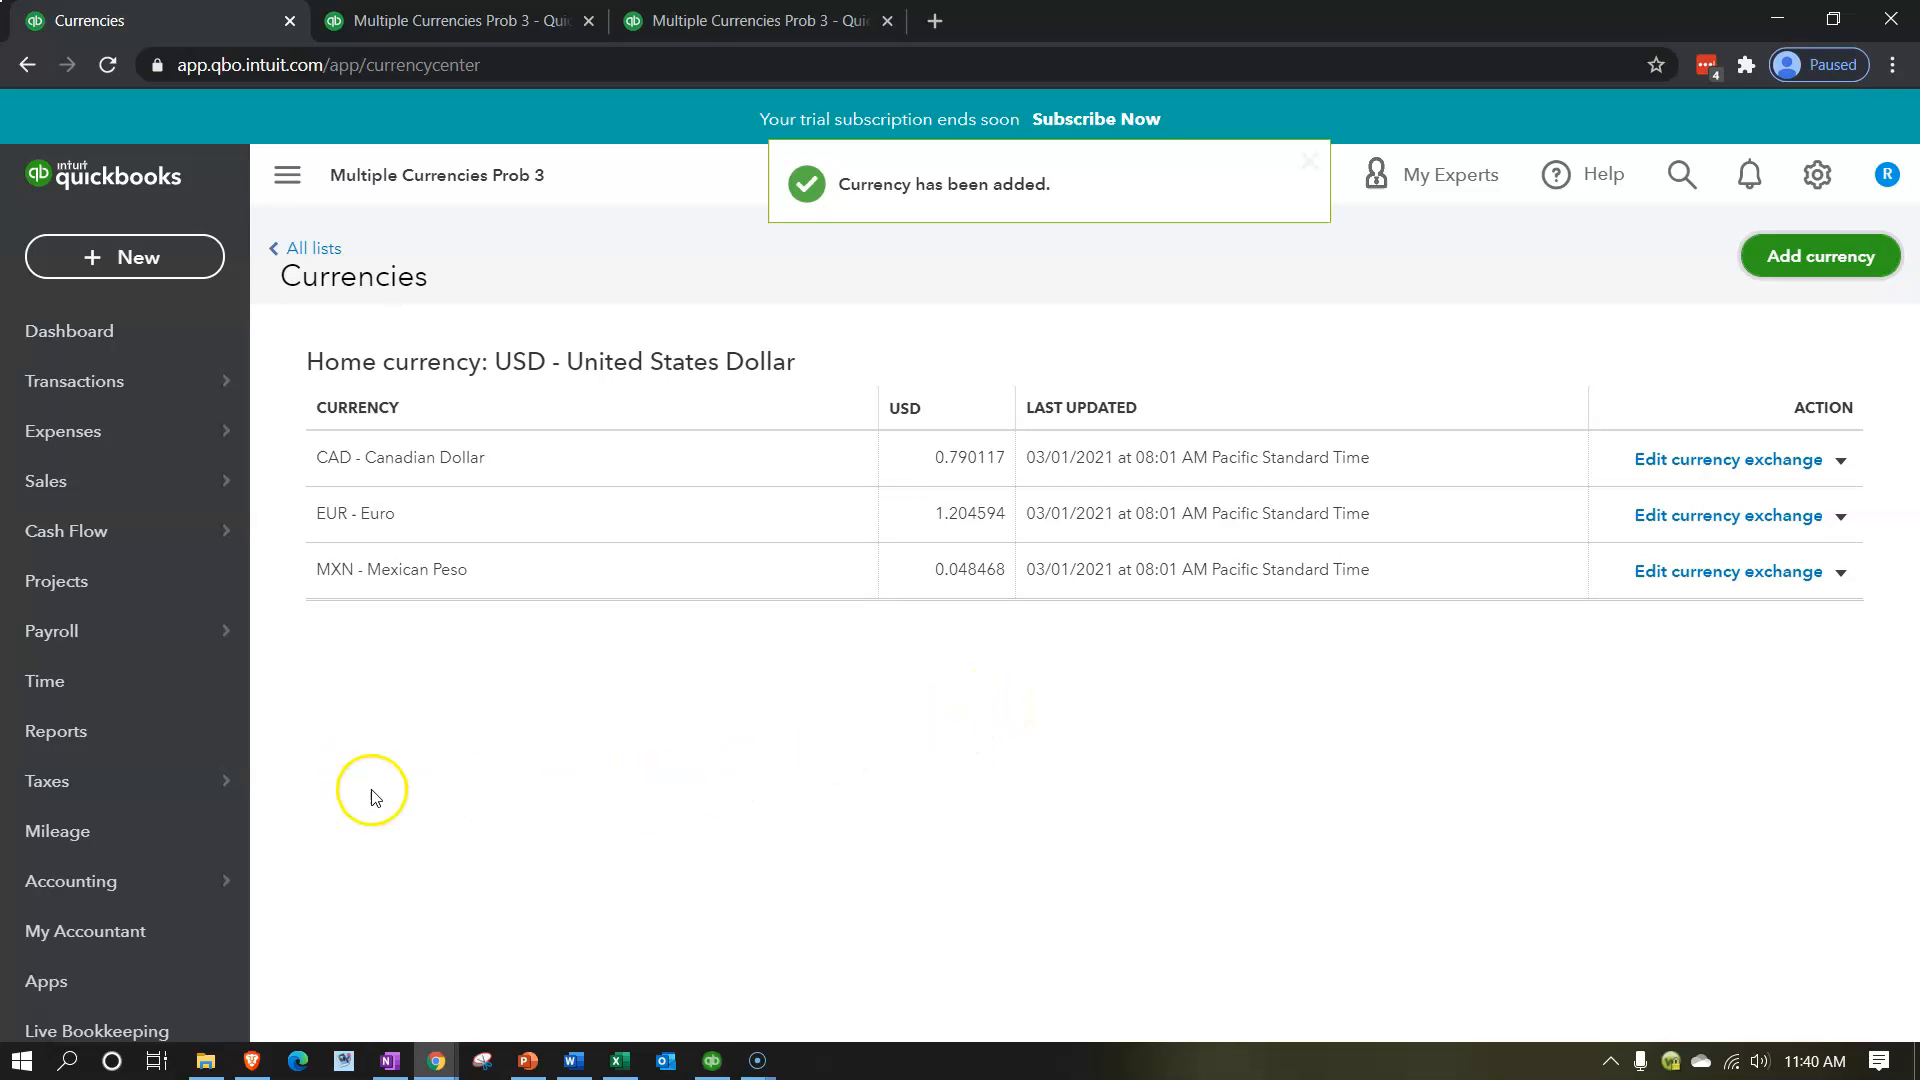
# Open the chart of accounts and compare the new-account fields for Accounts receivable (A/R) and Other Current Assets, closing the form unsaved.
pyautogui.click(110, 900)
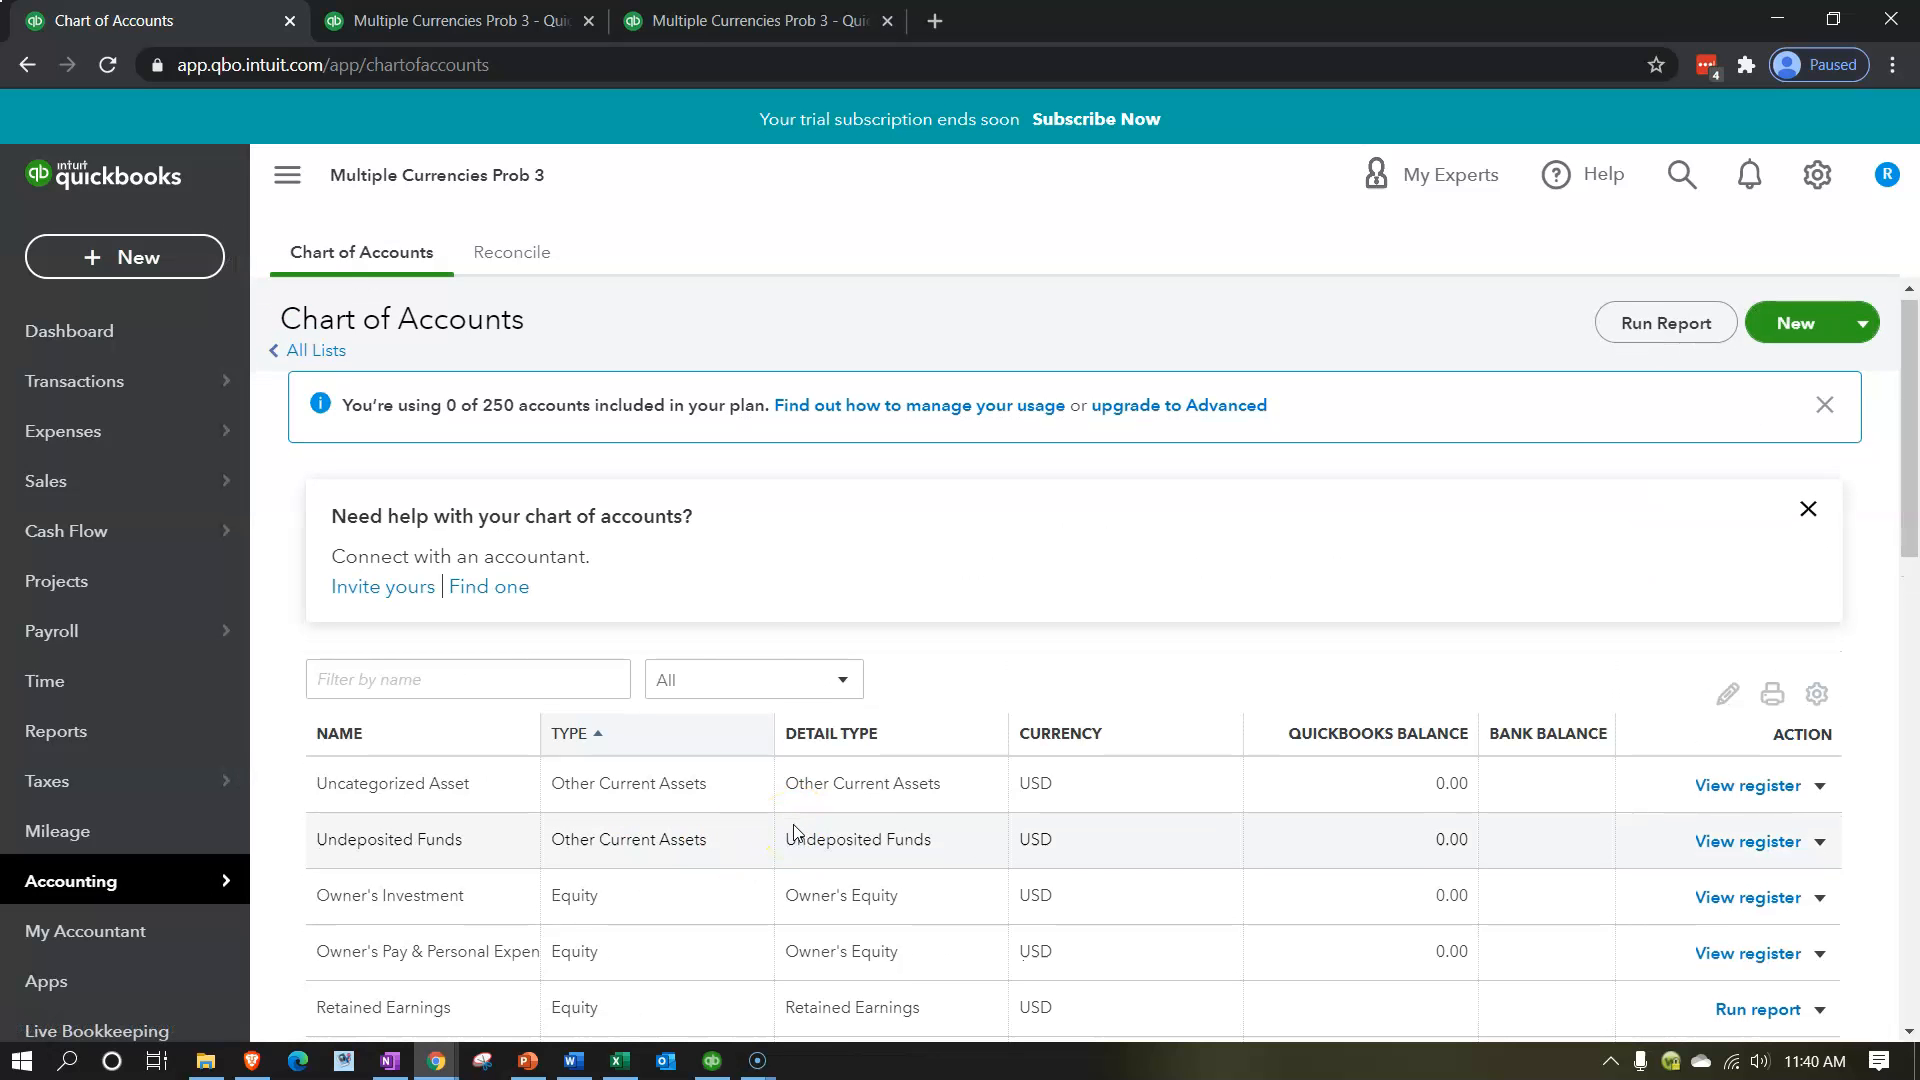
pyautogui.scroll(-1, 790, 830)
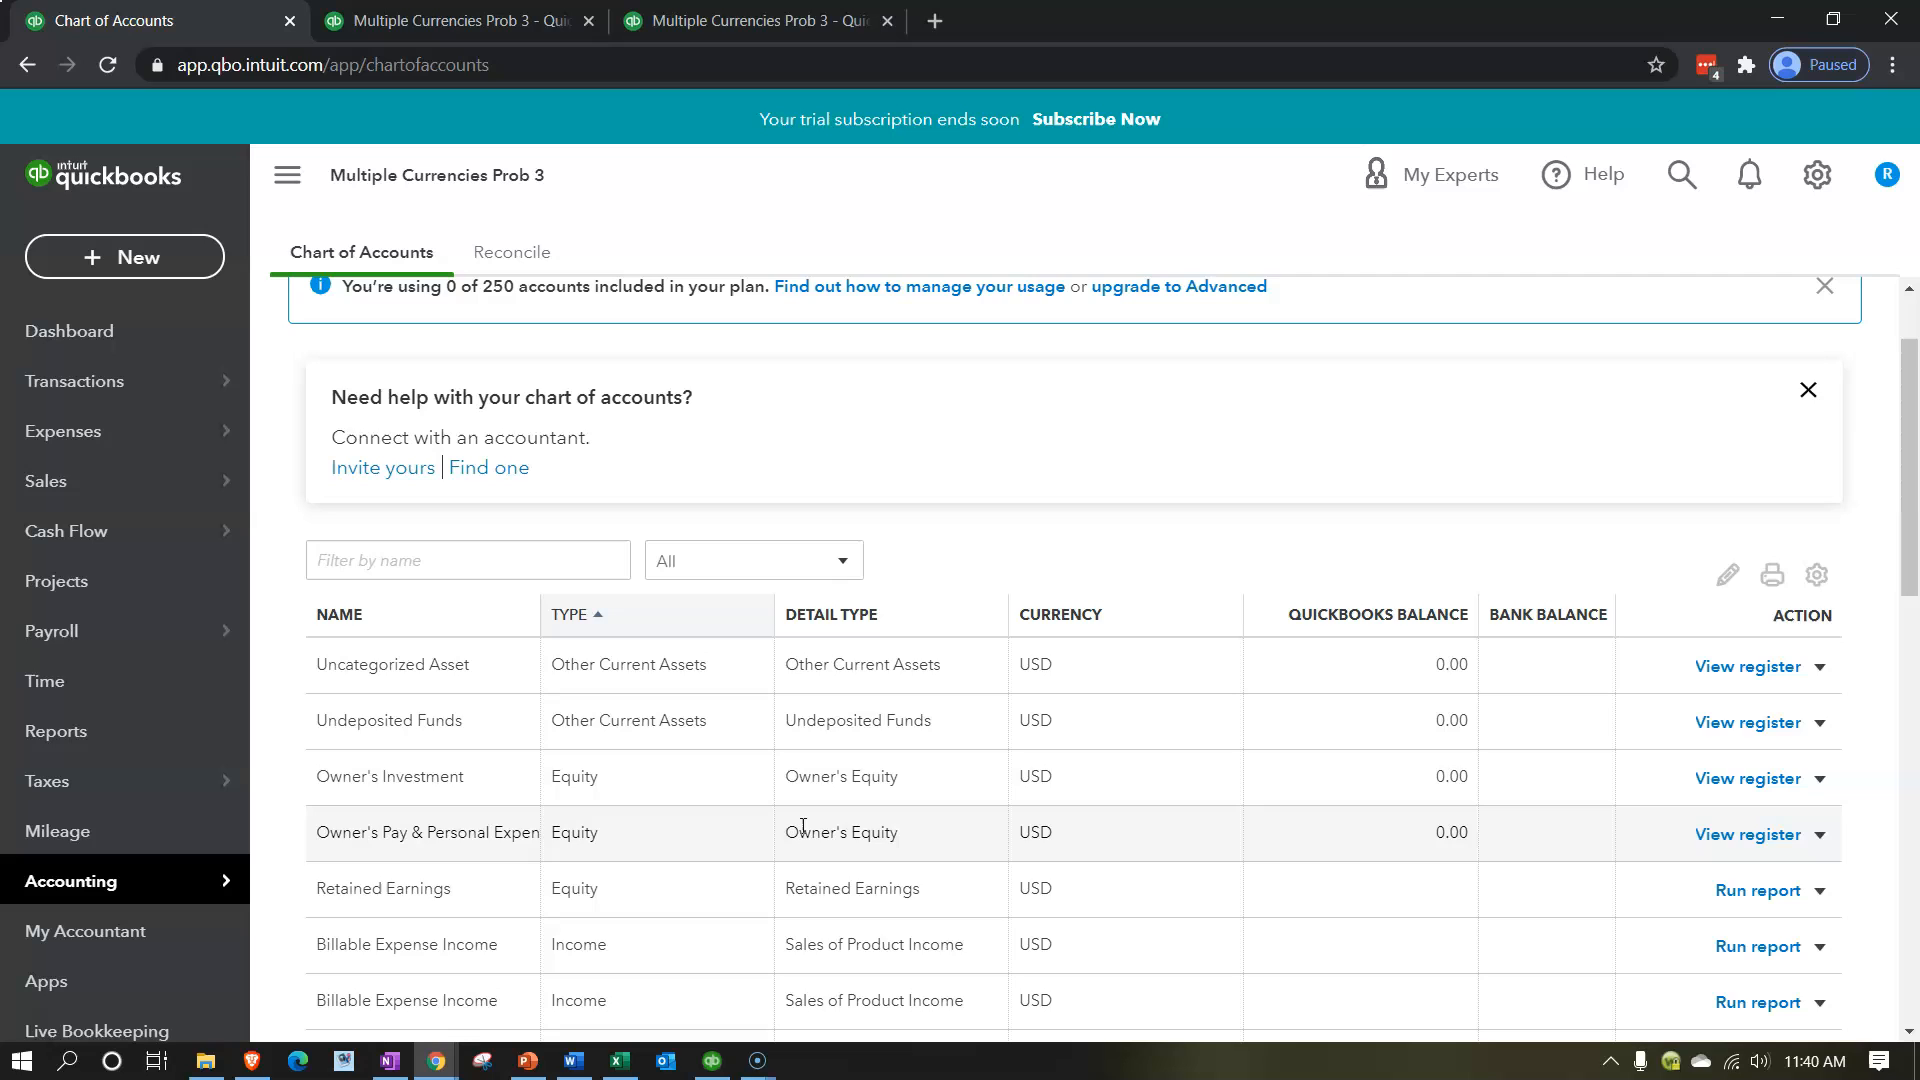
pyautogui.scroll(1, 801, 818)
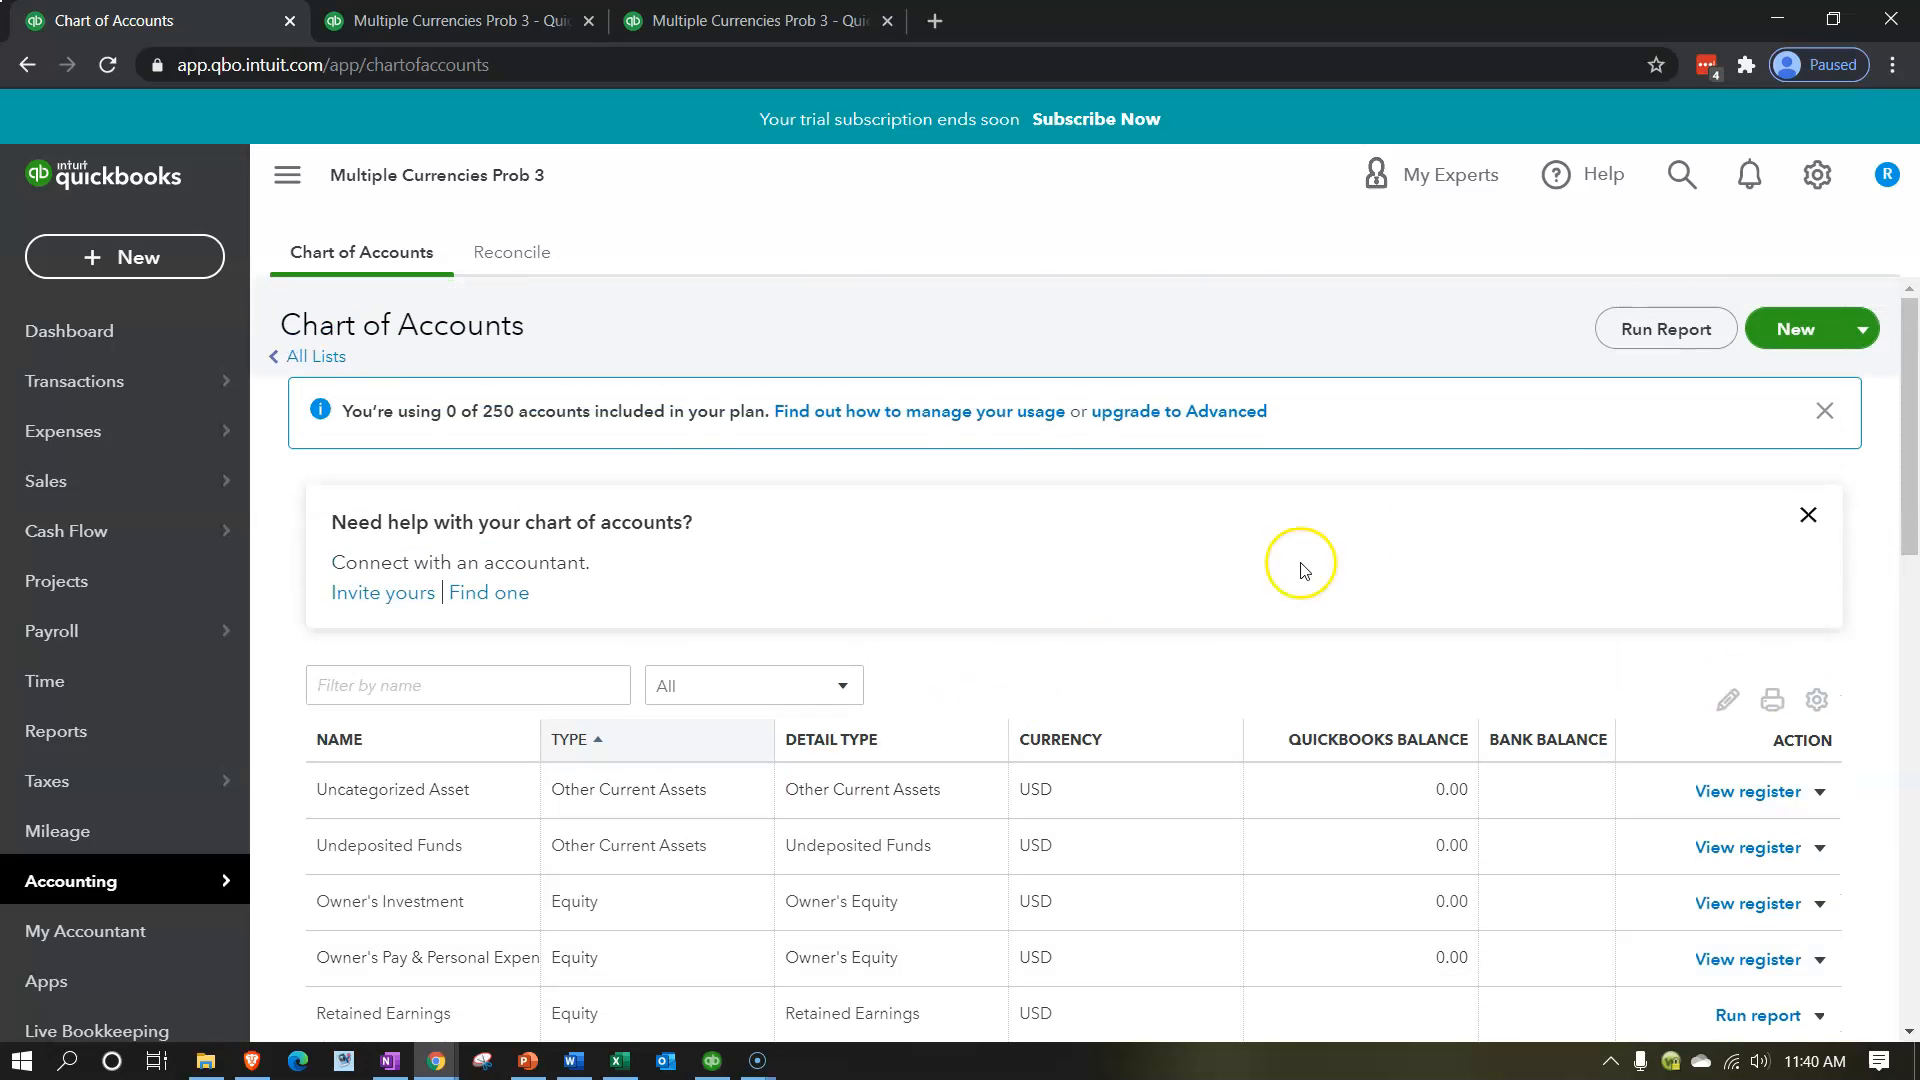
pyautogui.click(1792, 330)
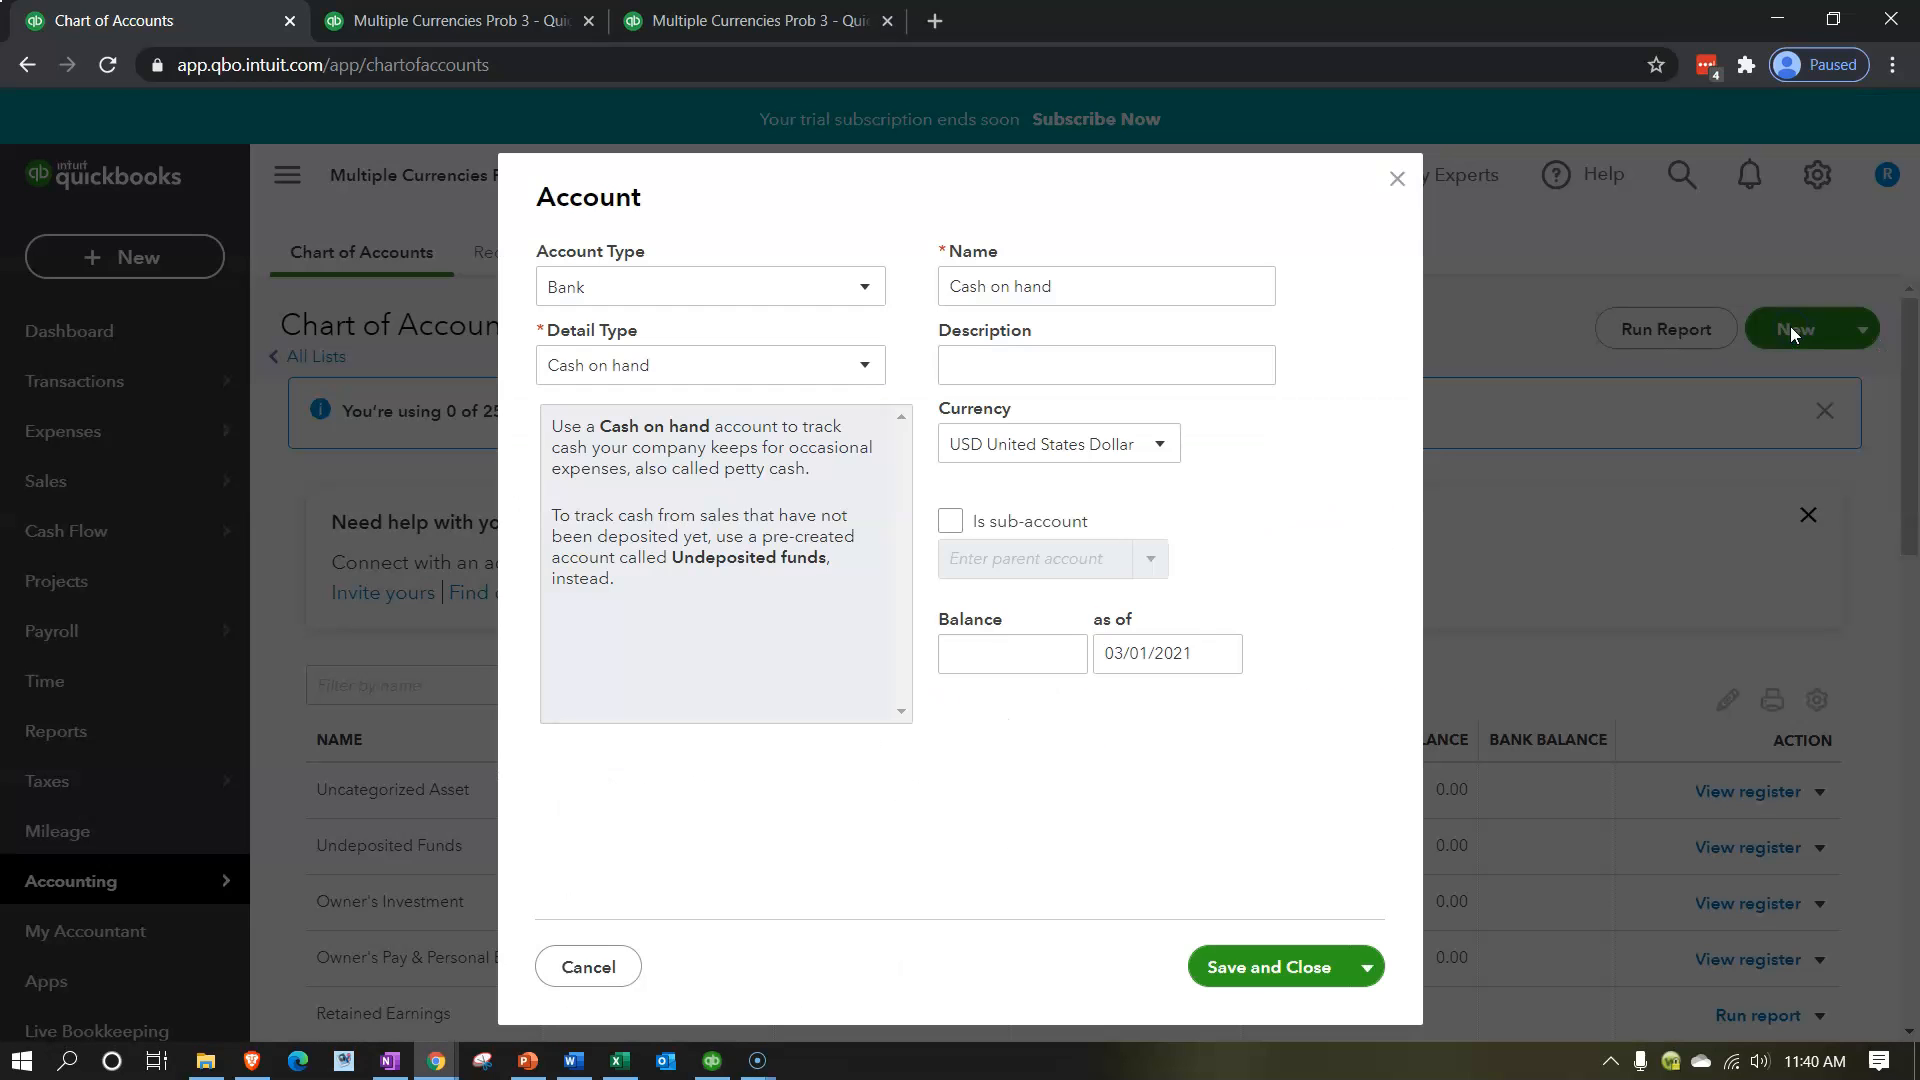
pyautogui.click(855, 297)
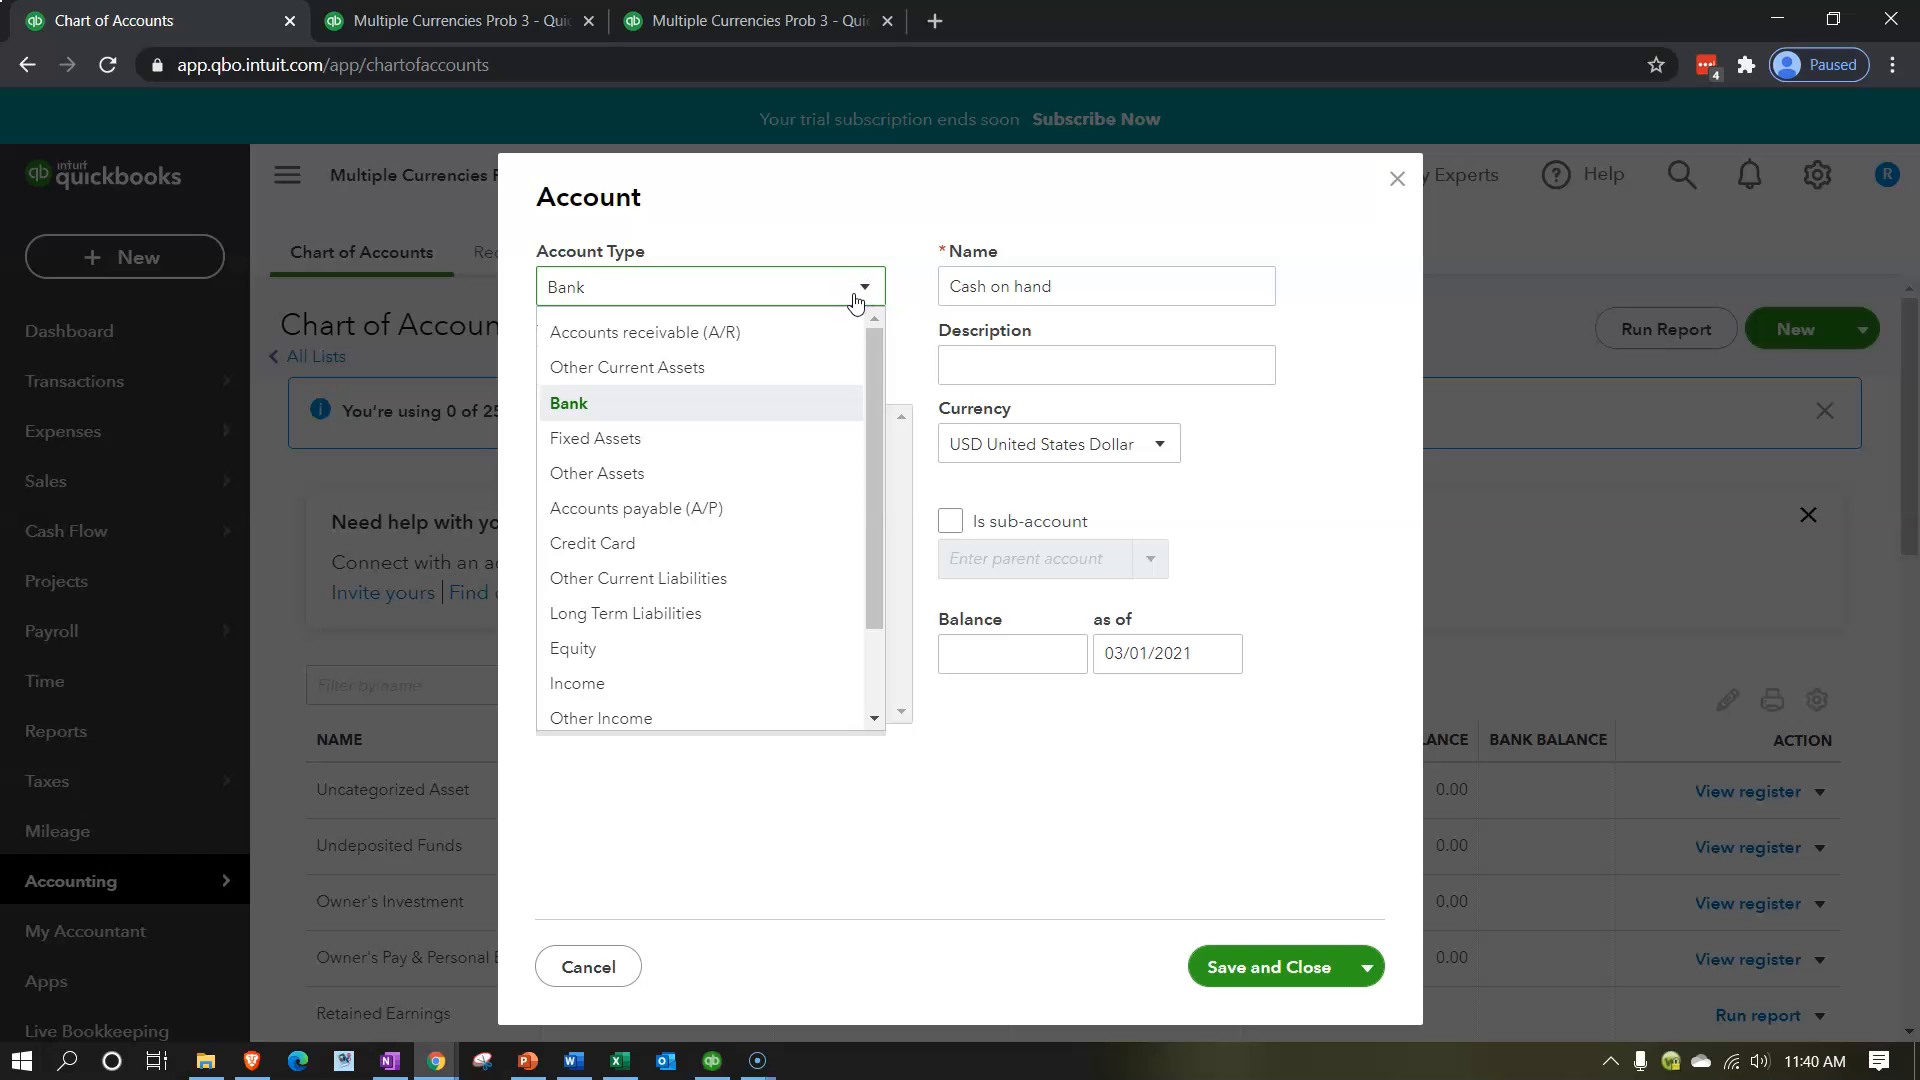
pyautogui.click(743, 331)
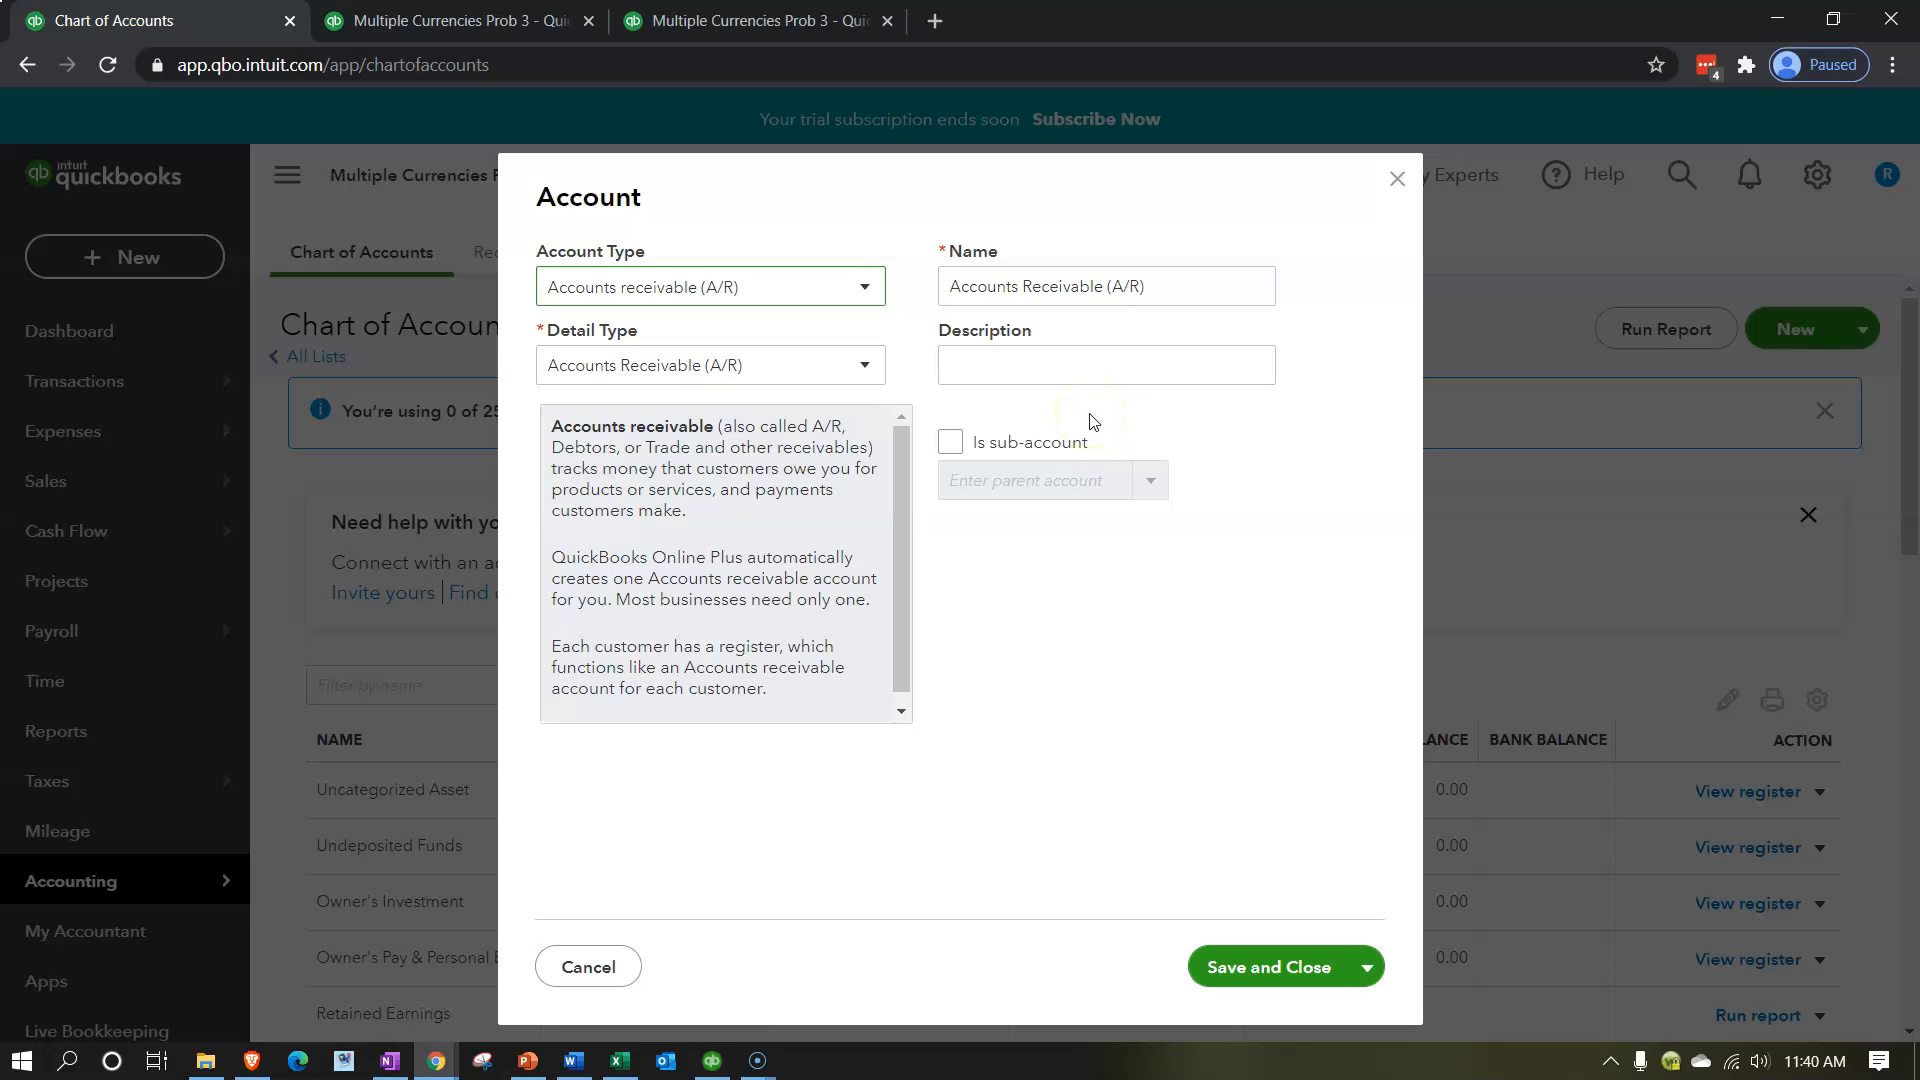
pyautogui.click(864, 300)
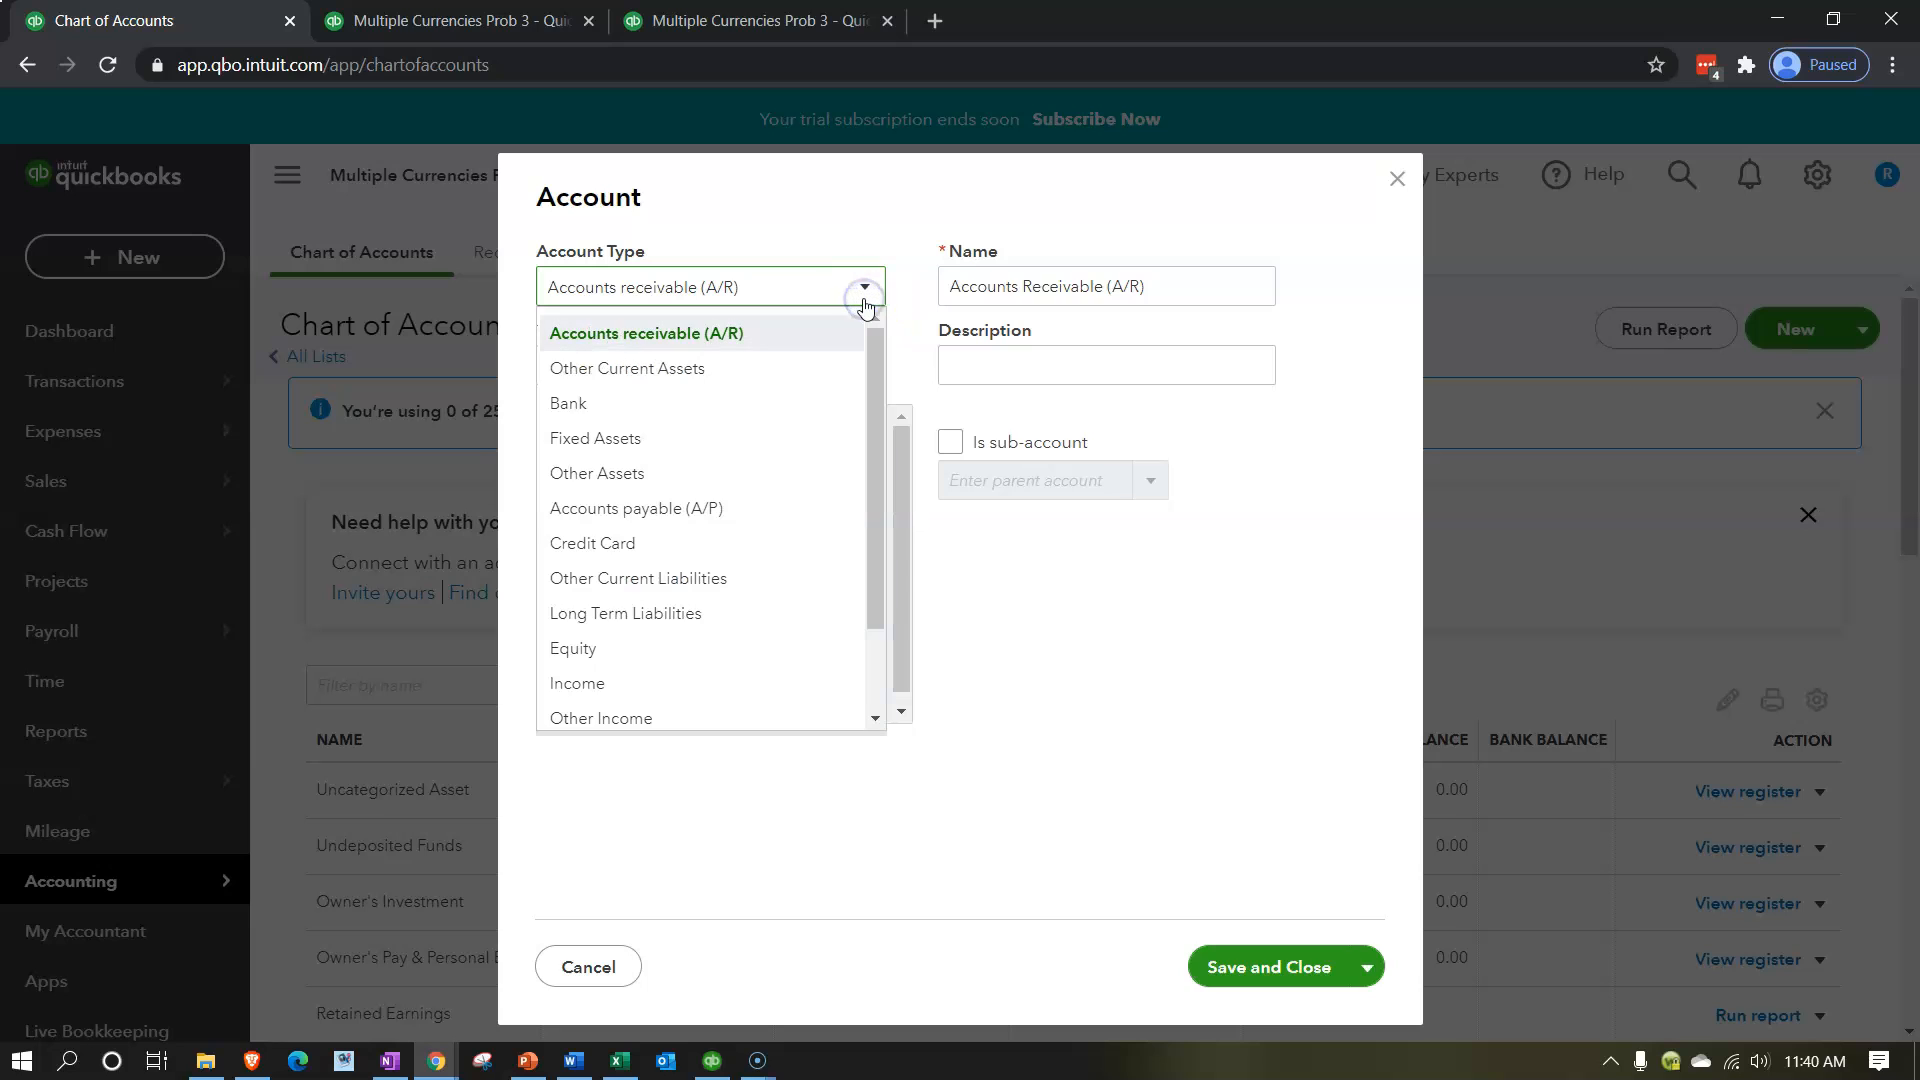
pyautogui.click(790, 367)
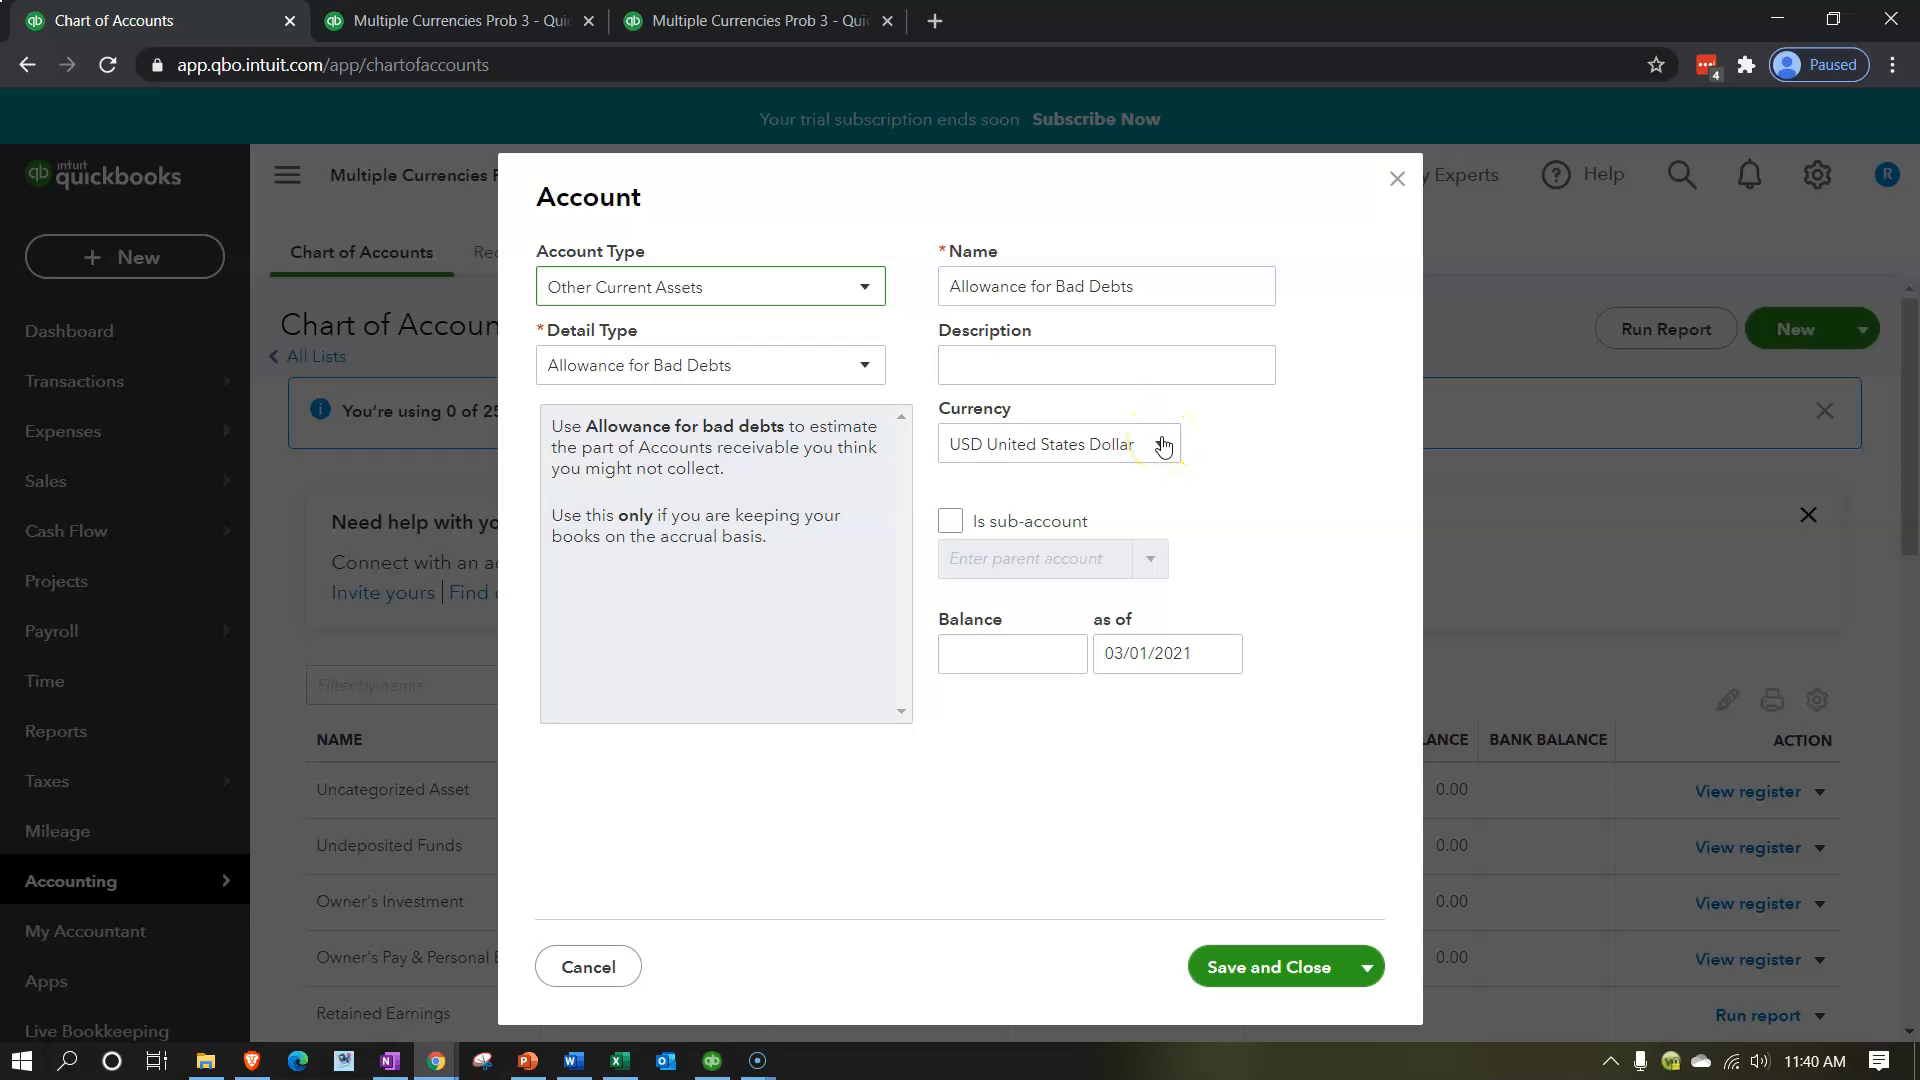
pyautogui.click(1398, 181)
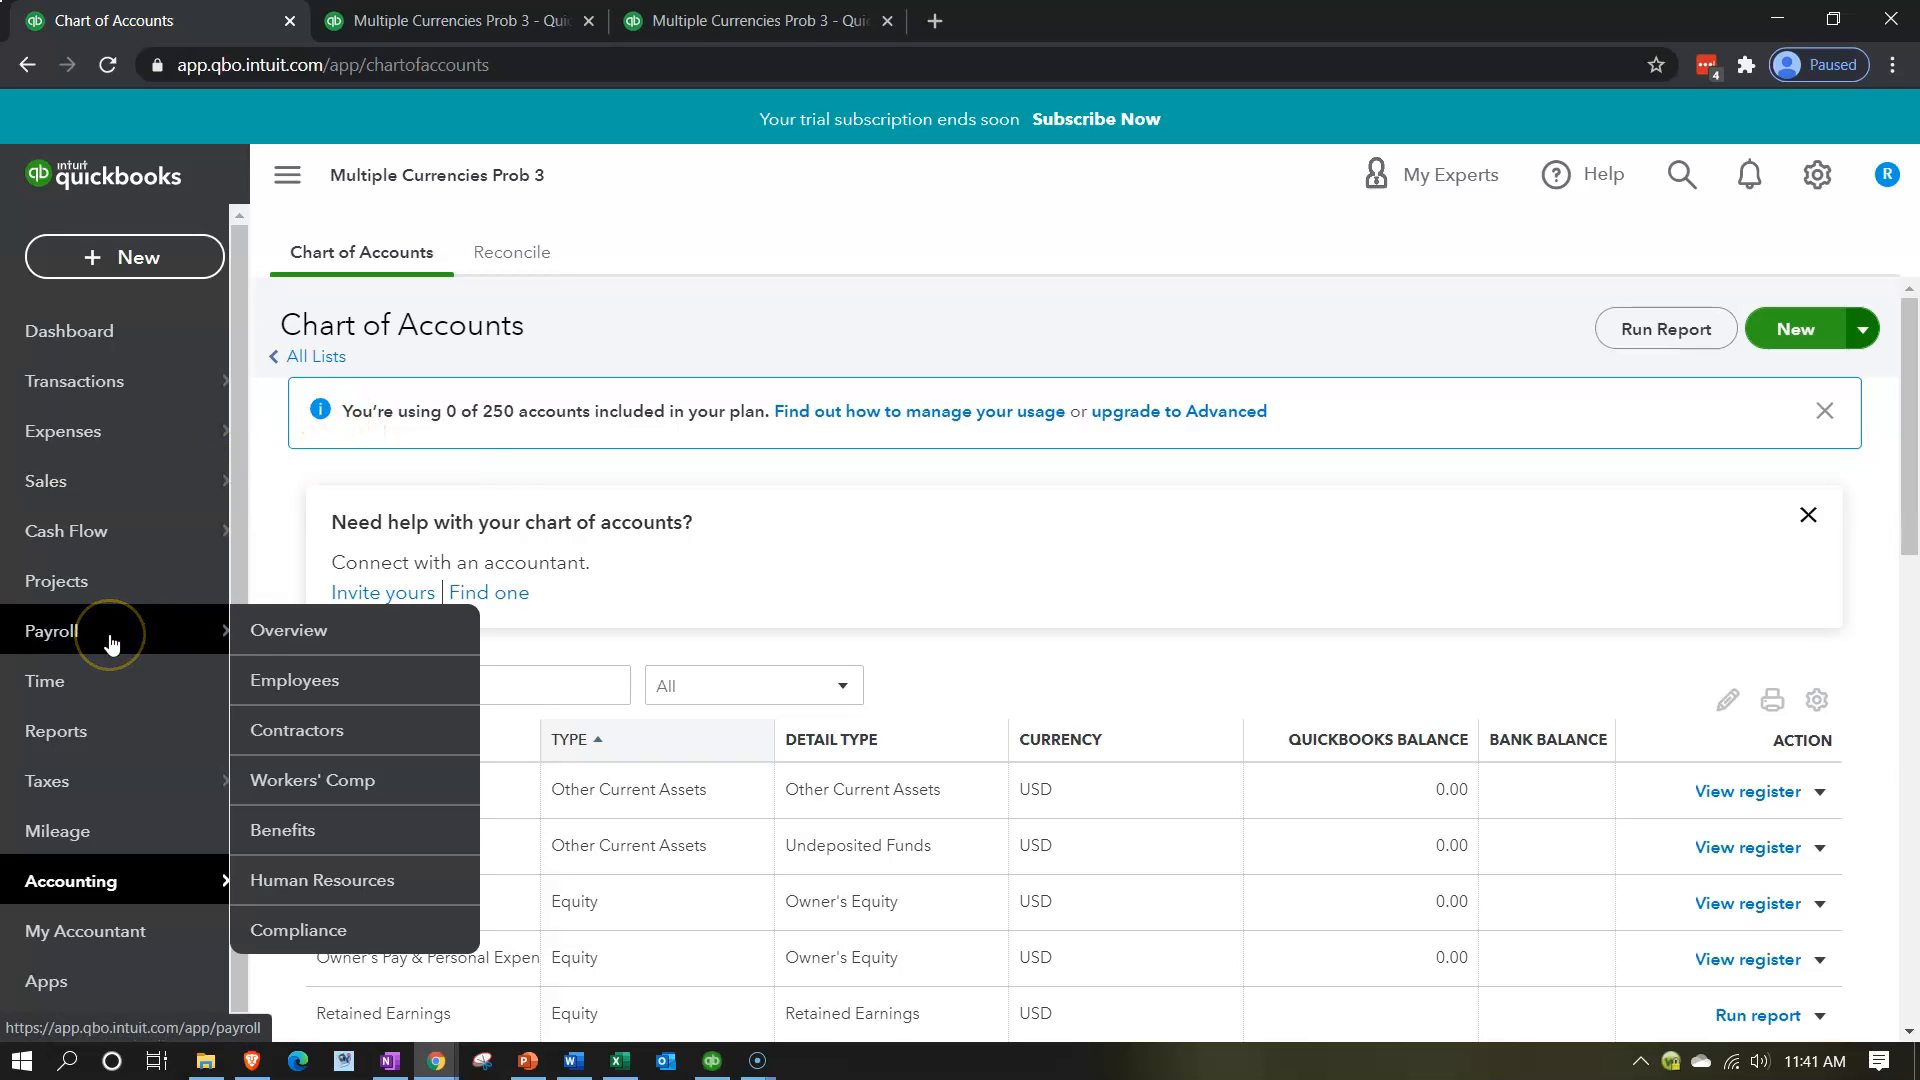
# Start a new customer manually from the Customers page and enter Broker Customer USD as its first name.
pyautogui.click(72, 490)
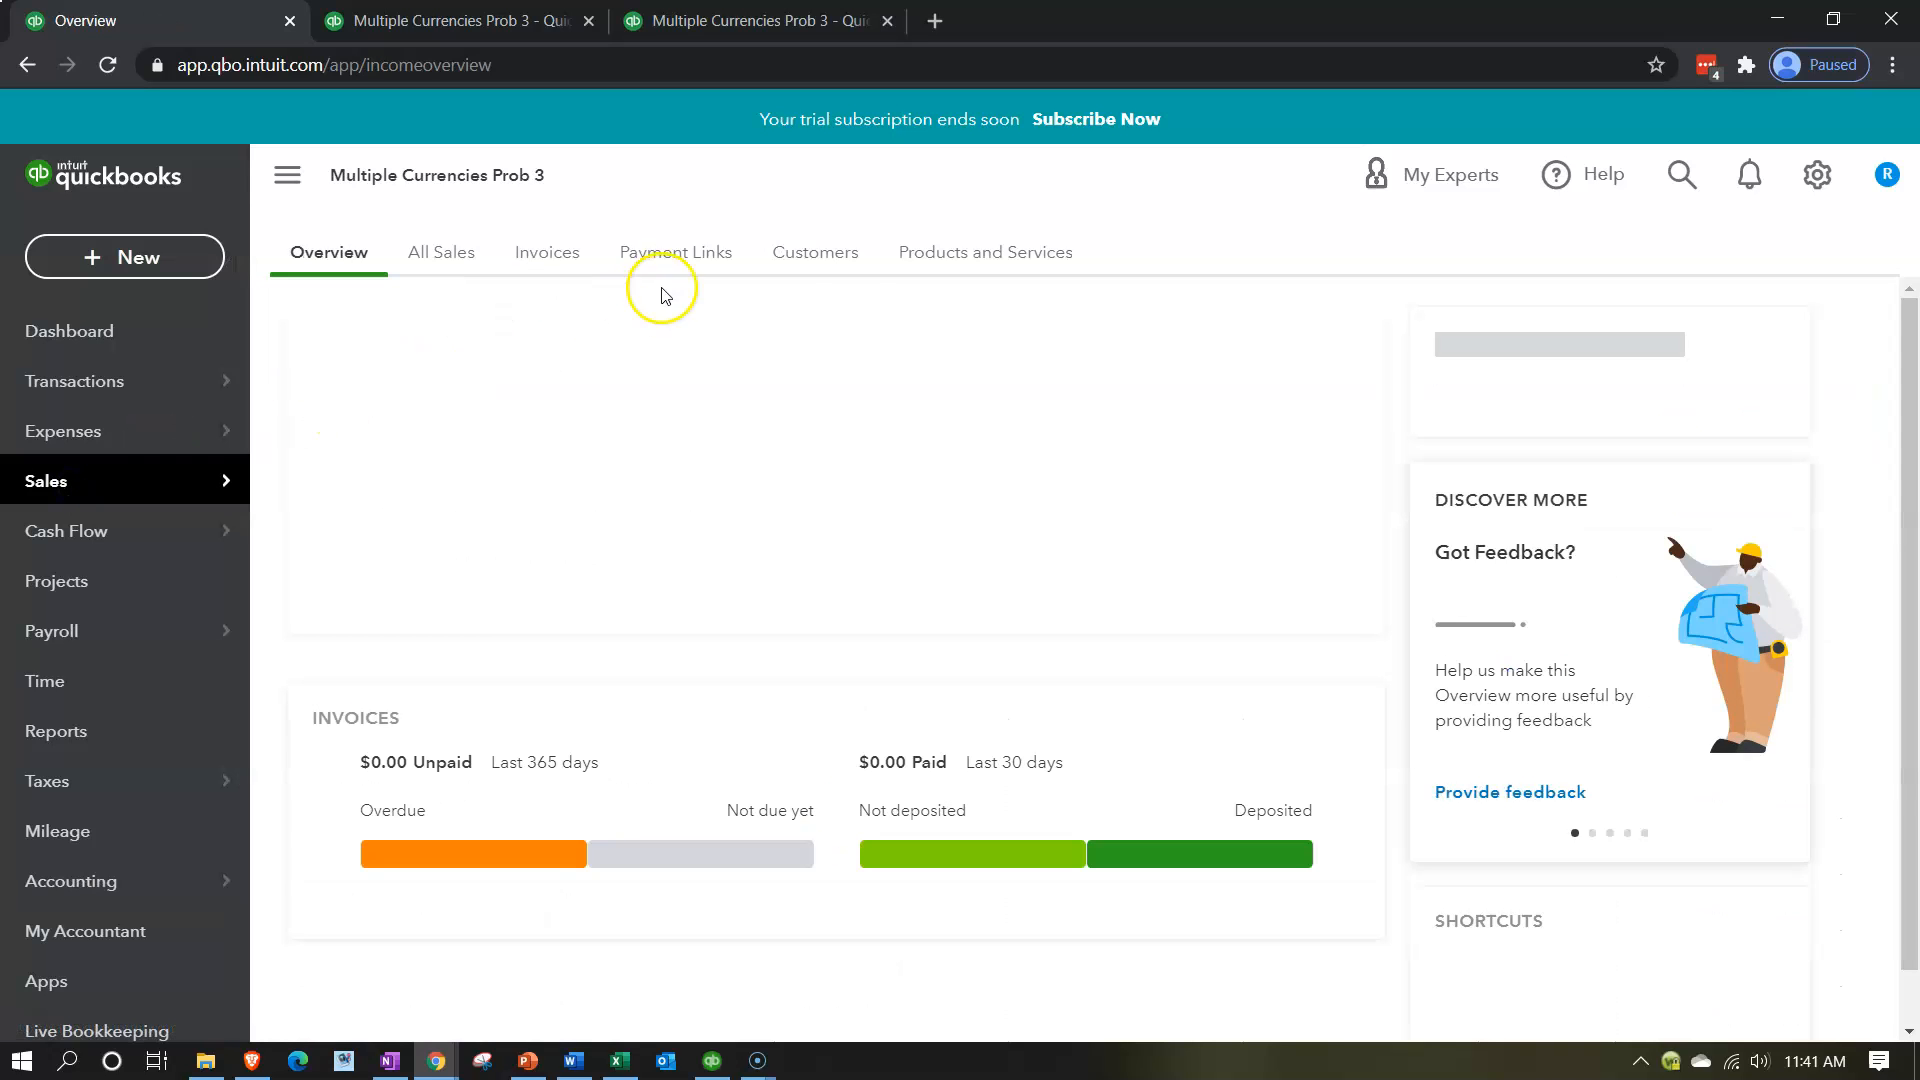
pyautogui.click(812, 253)
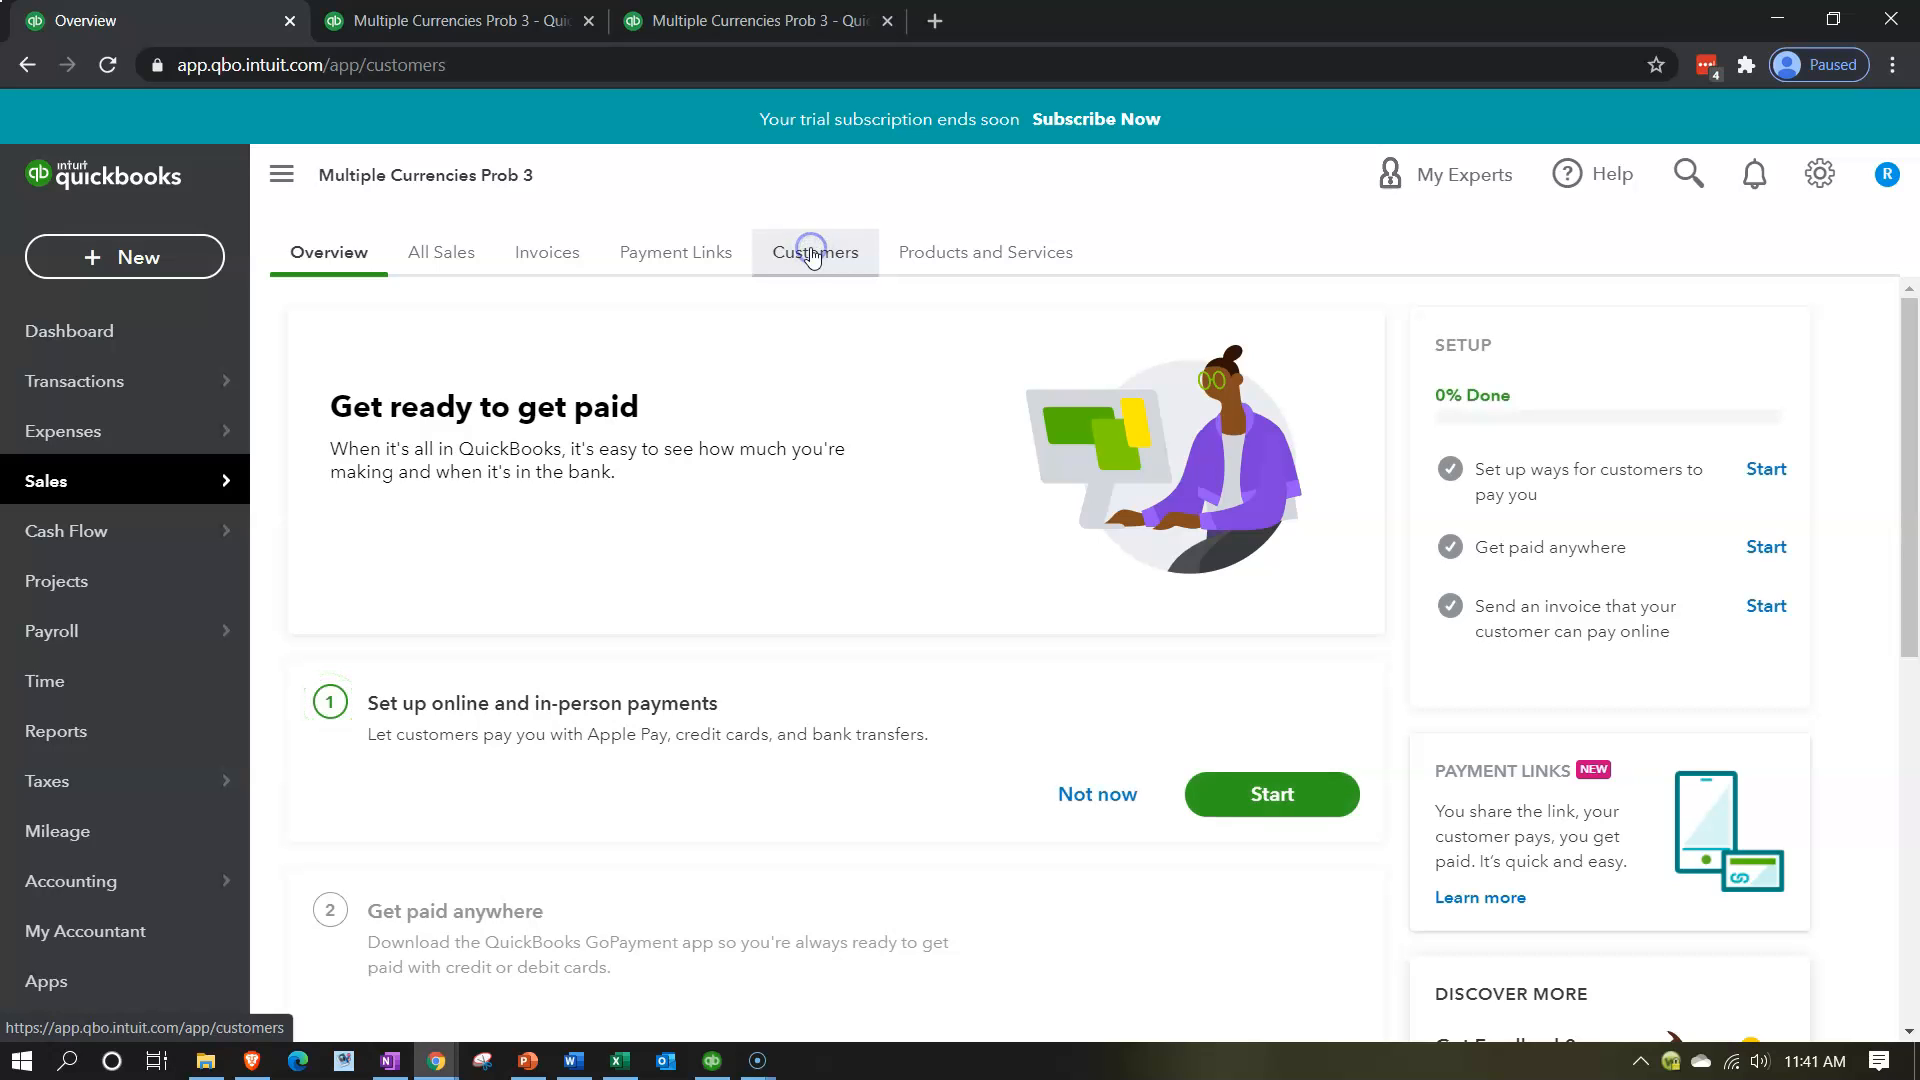
pyautogui.click(805, 242)
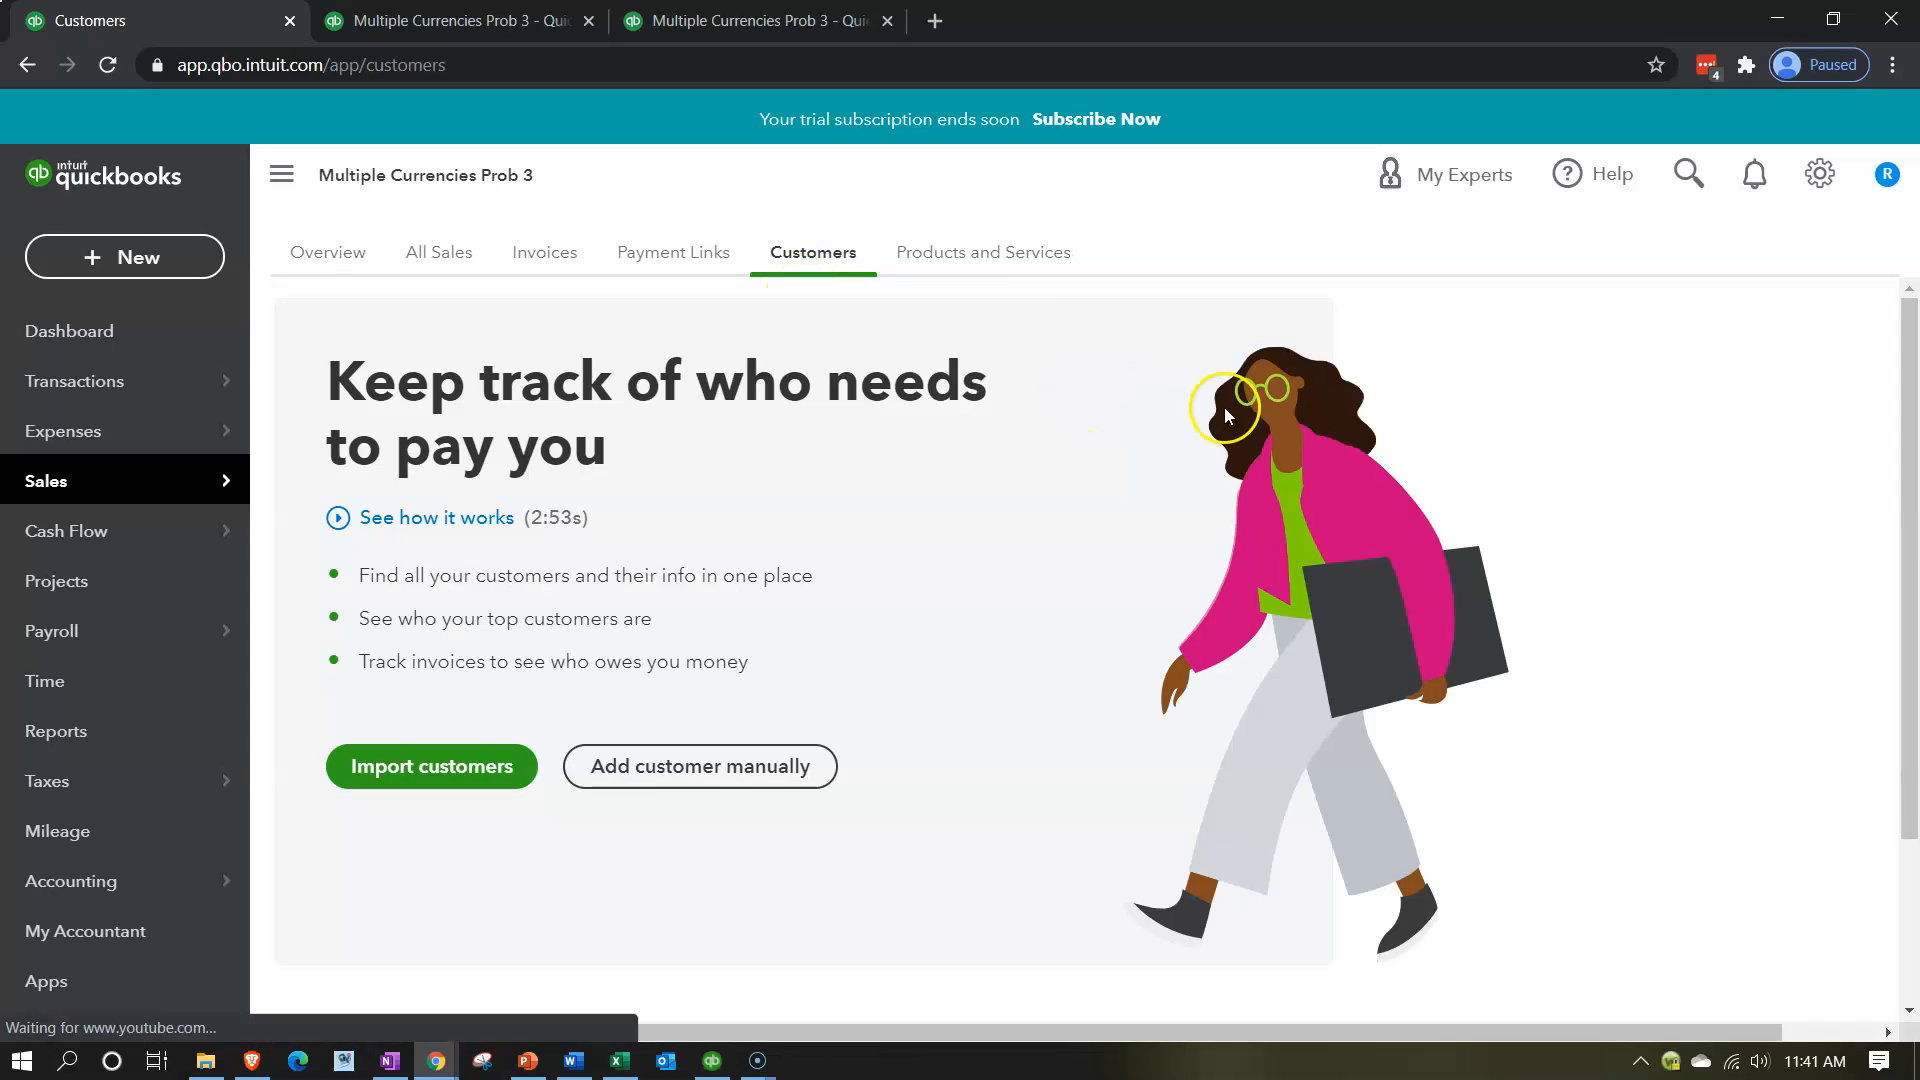
pyautogui.click(648, 770)
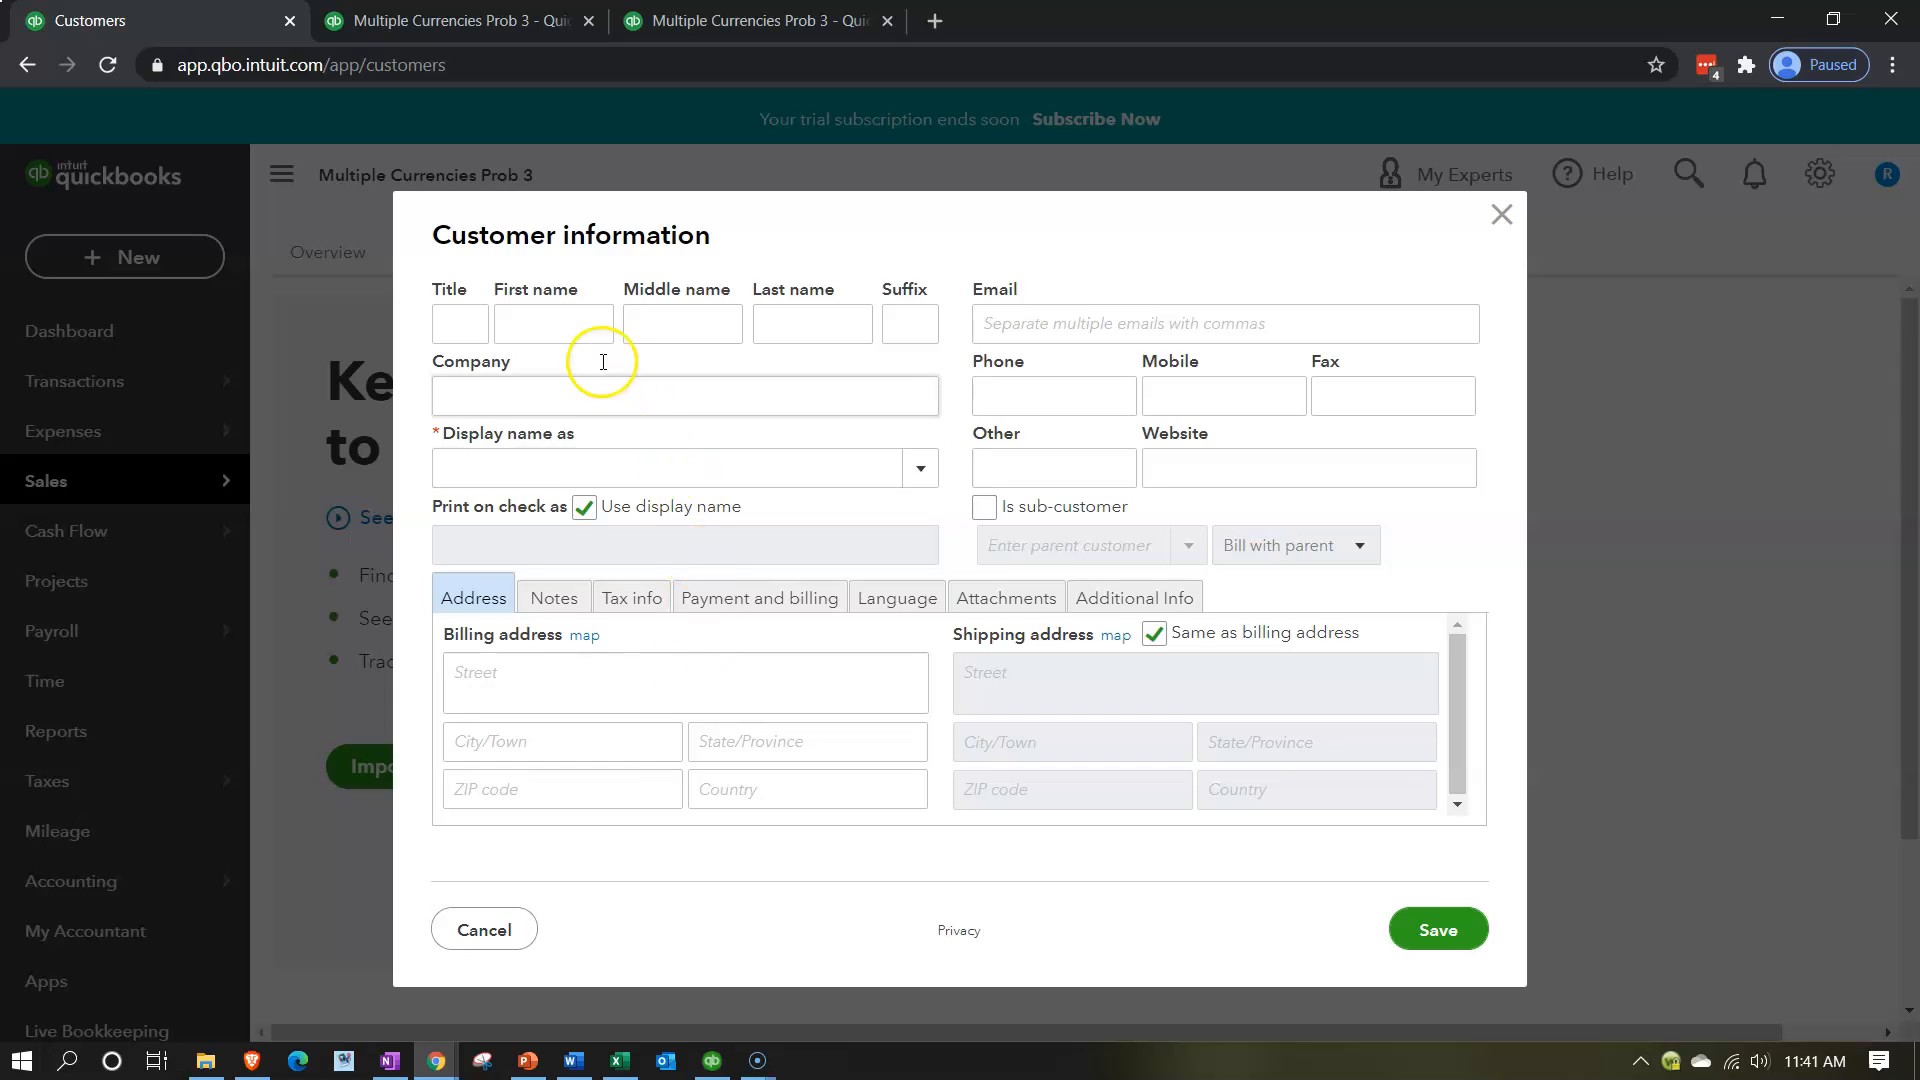
pyautogui.click(543, 325)
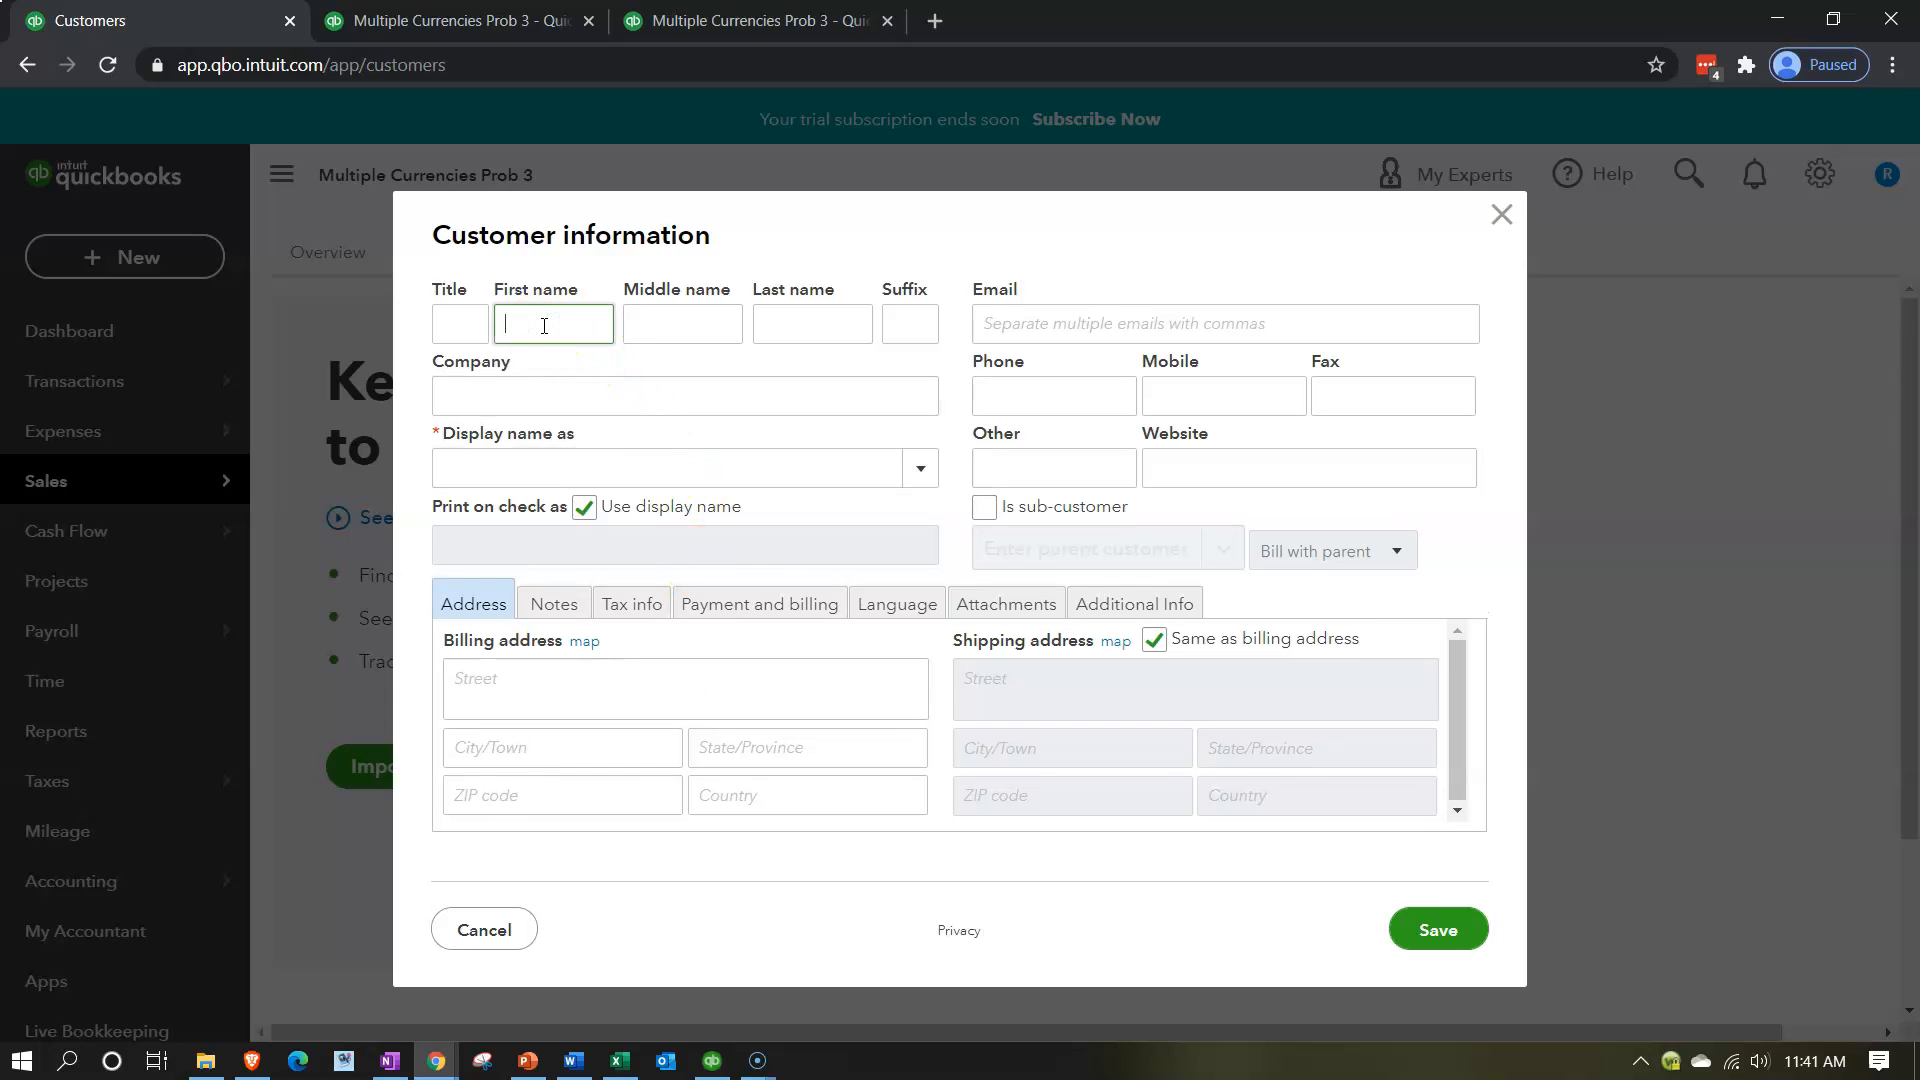
pyautogui.write('Brok')
pyautogui.write('er')
pyautogui.write(' USD')
pyautogui.press('BackSpace')
pyautogui.press('BackSpace')
pyautogui.press('BackSpace')
pyautogui.press('BackSpace')
pyautogui.write('Customer USD')
pyautogui.press('Tab')
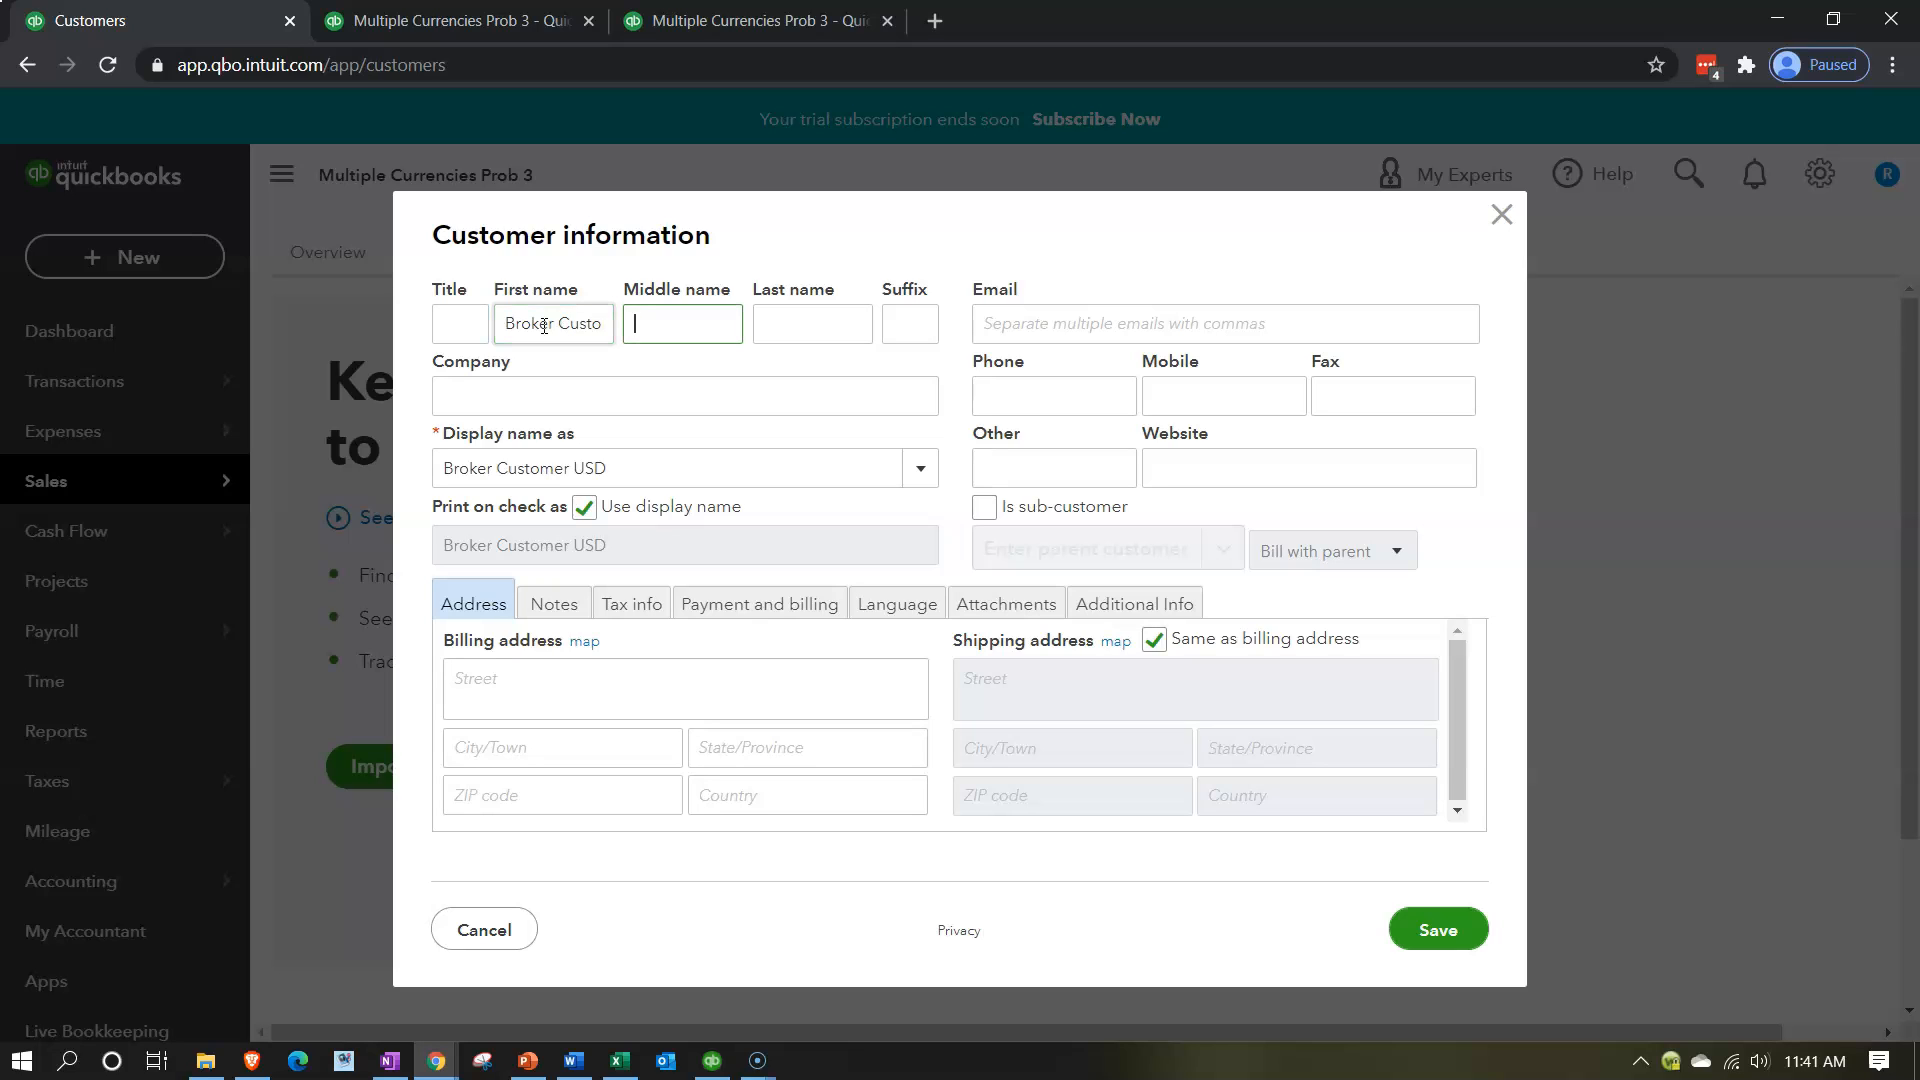
# Check the currency the customer pays with in the billing details, keep USD United States Dollar, and save the customer.
pyautogui.click(616, 606)
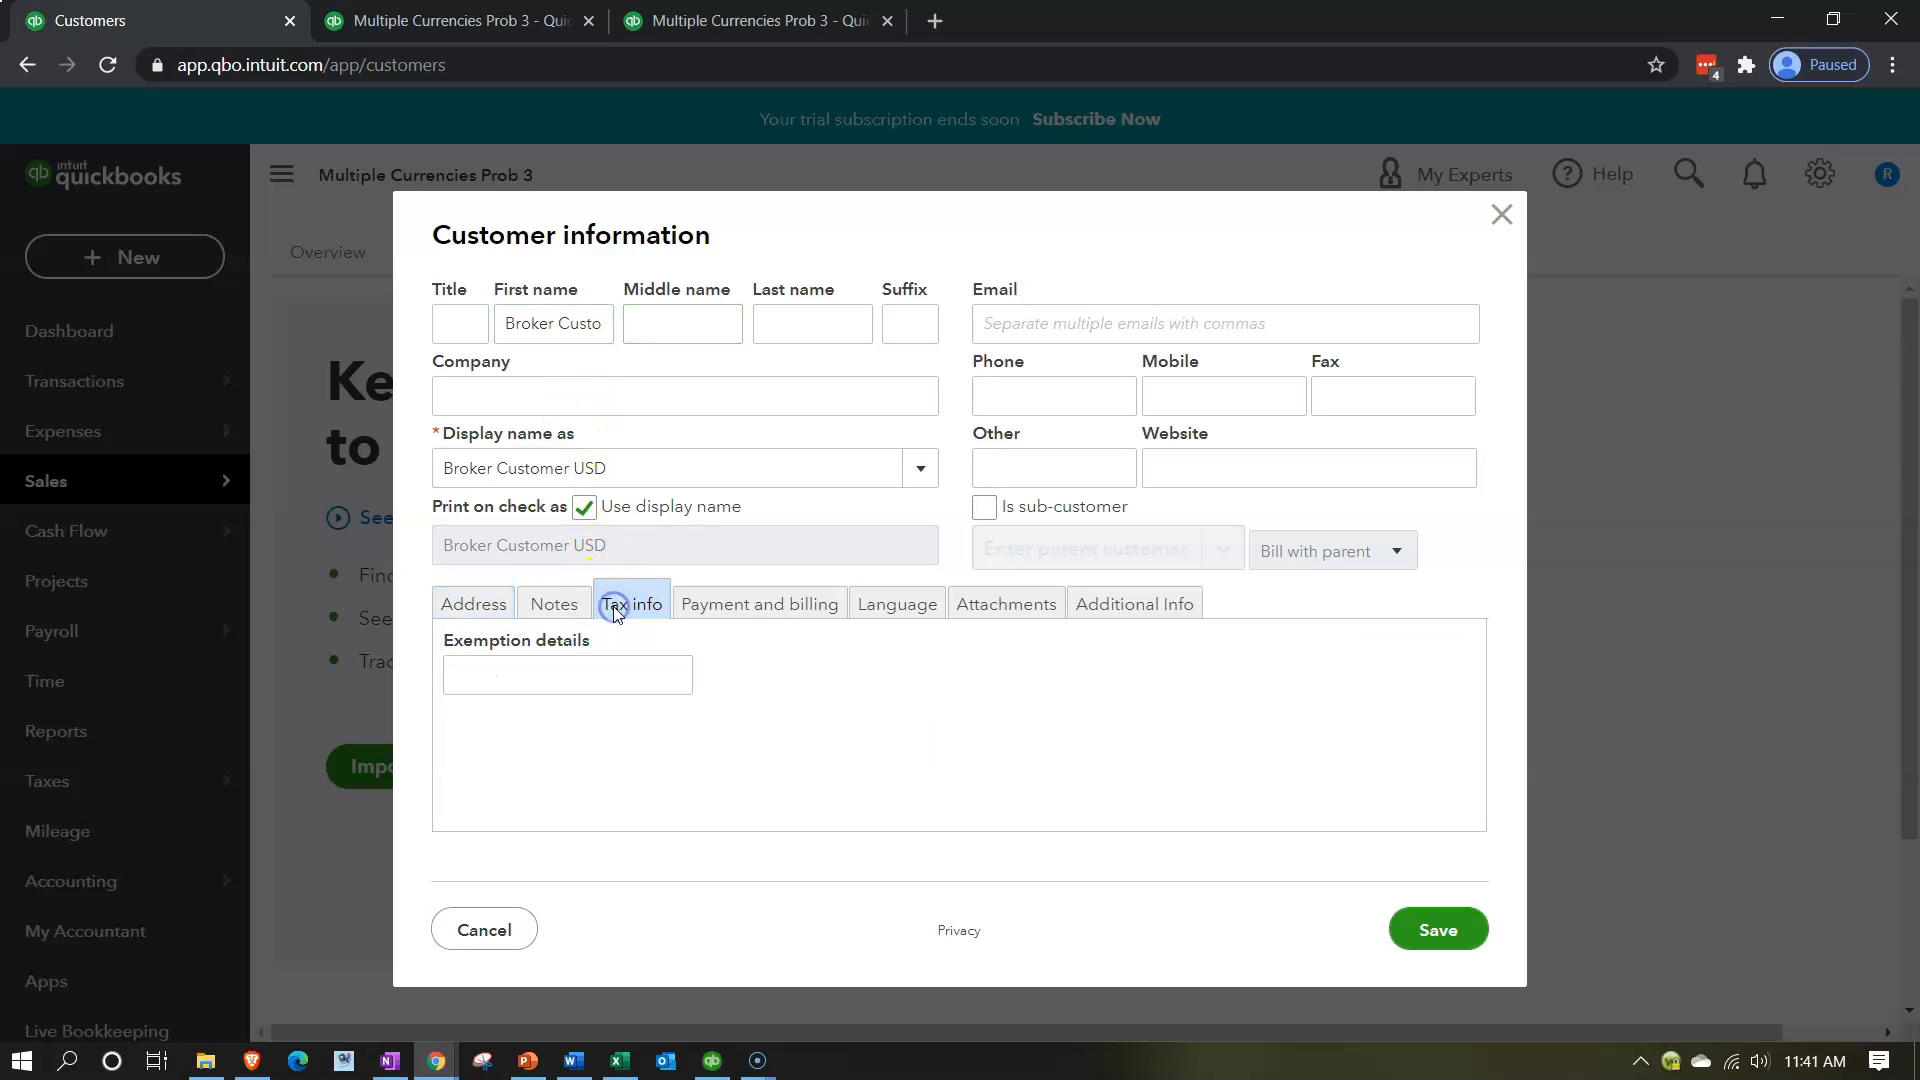
pyautogui.click(700, 596)
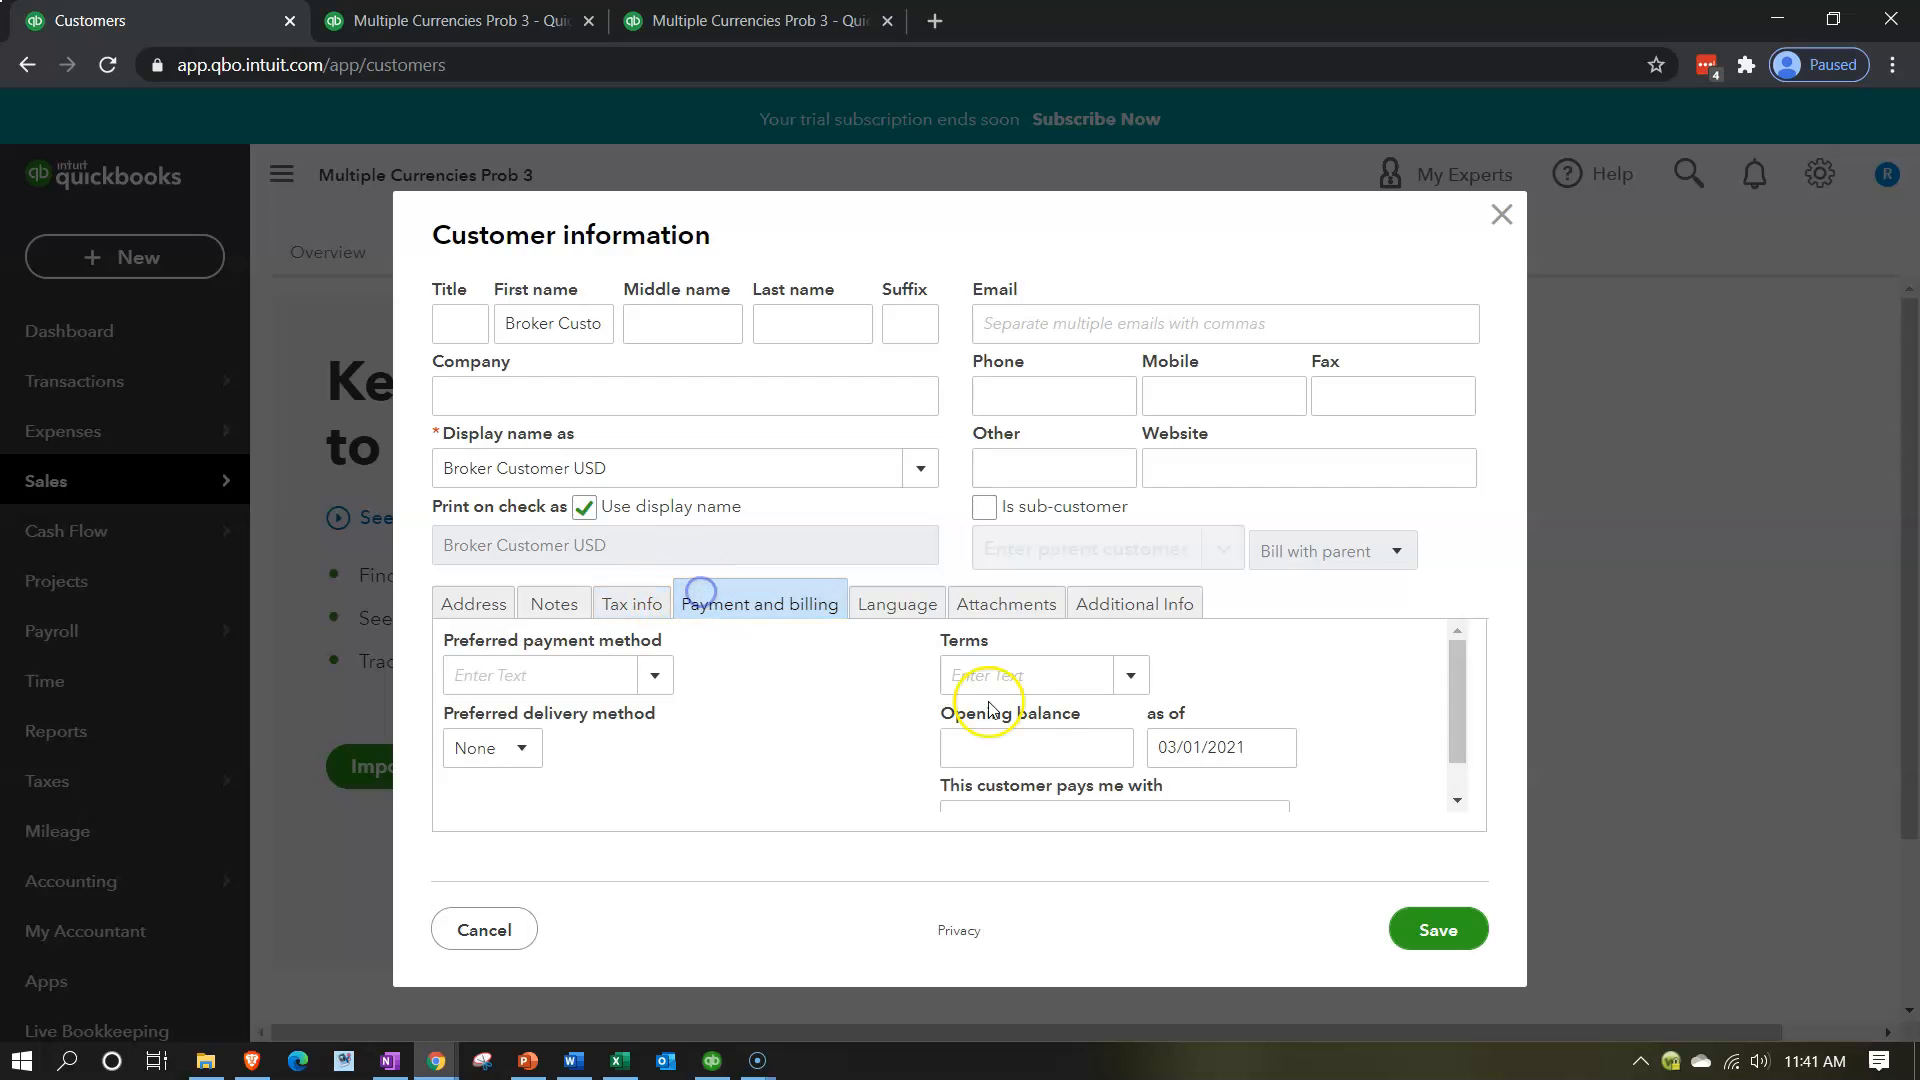
pyautogui.scroll(-1, 1290, 718)
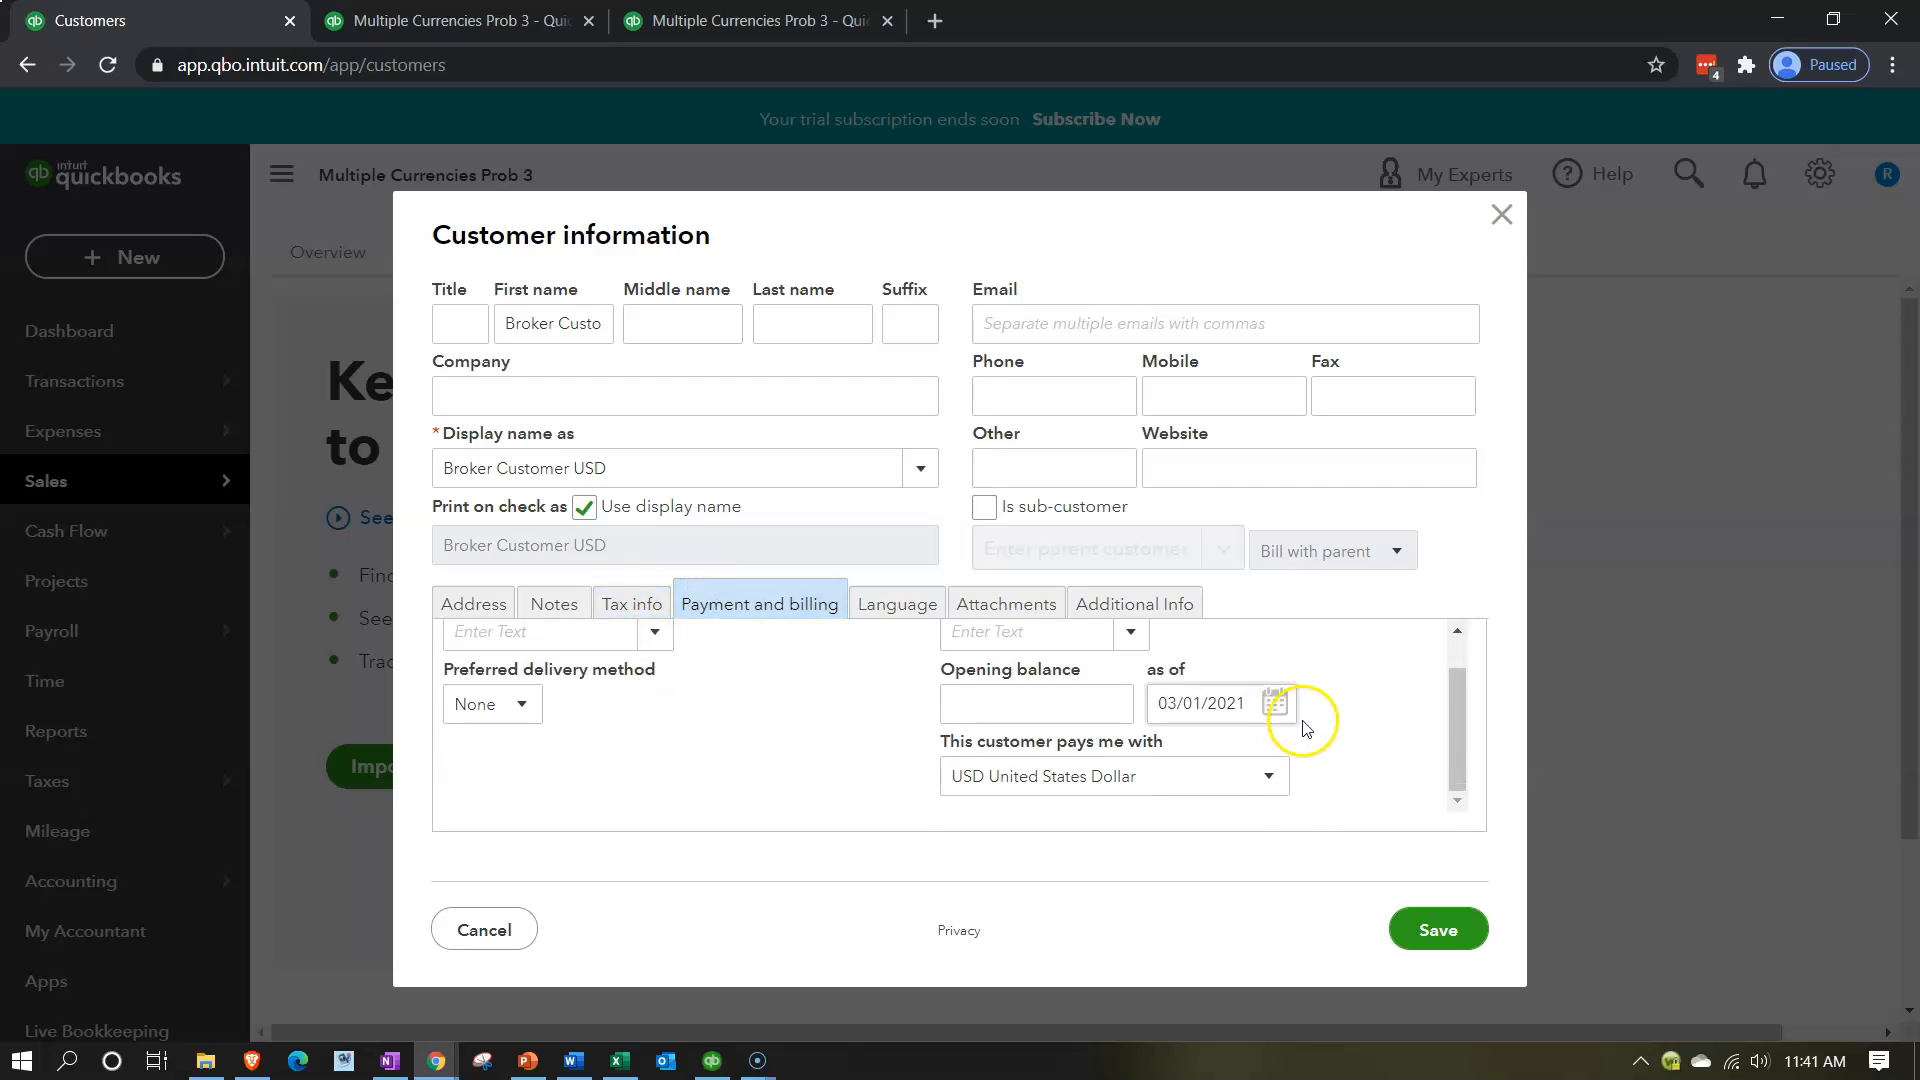
pyautogui.click(1288, 795)
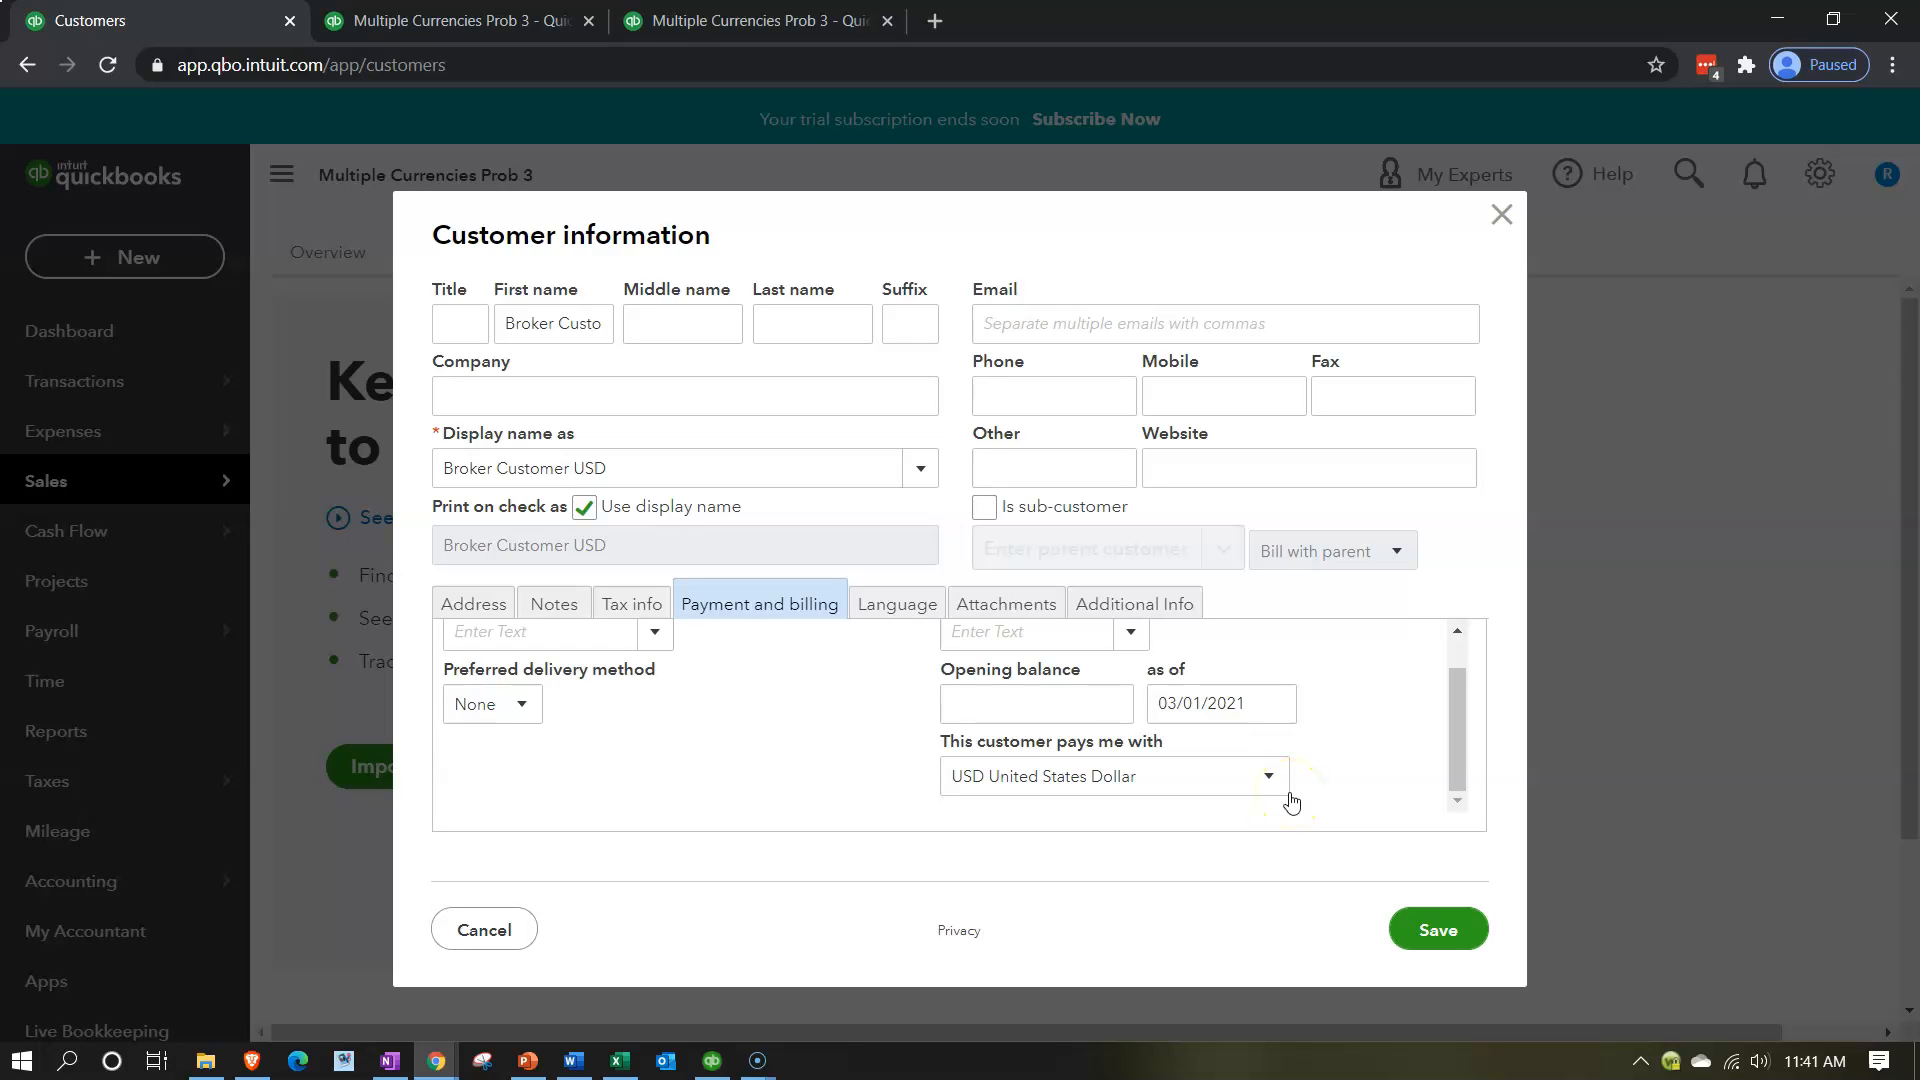
pyautogui.click(1418, 938)
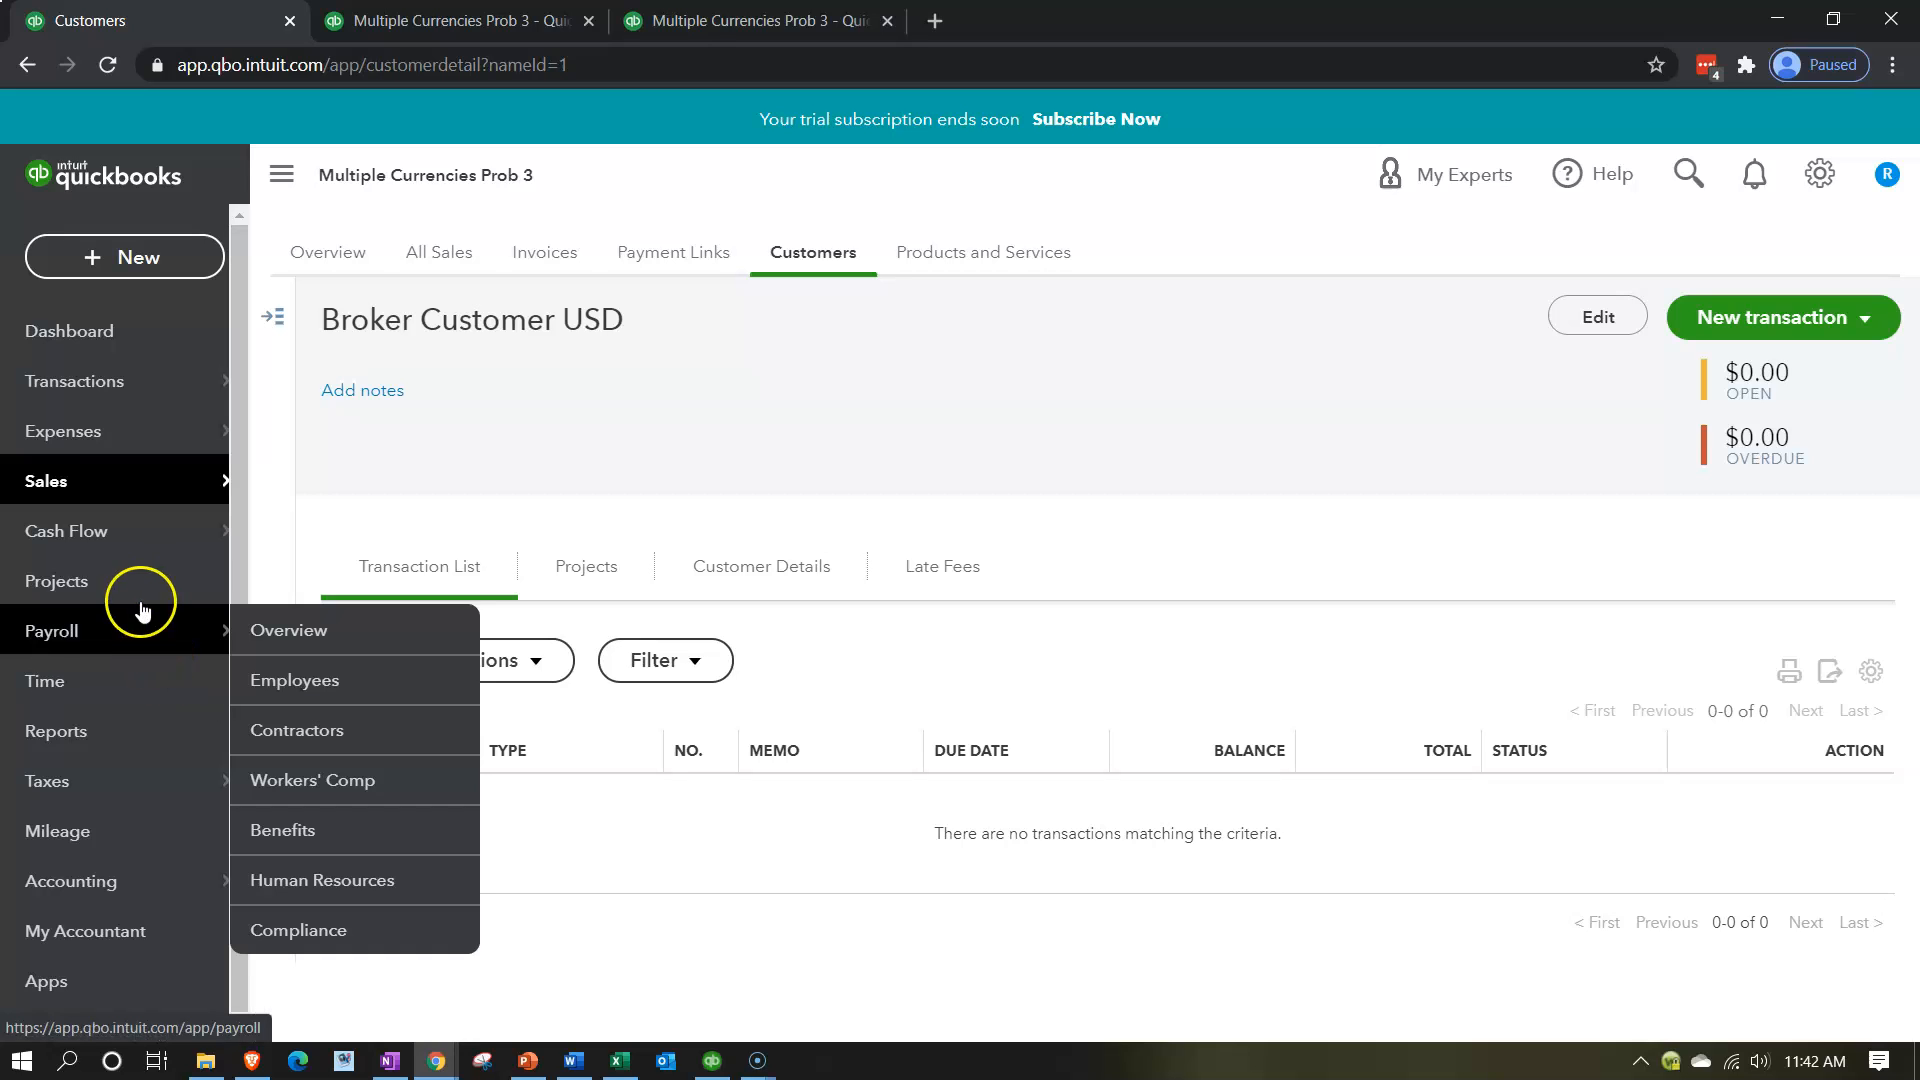
# Start a new vendor manually from the Vendors page and enter Broker Vendor MXN as its first name.
pyautogui.click(76, 433)
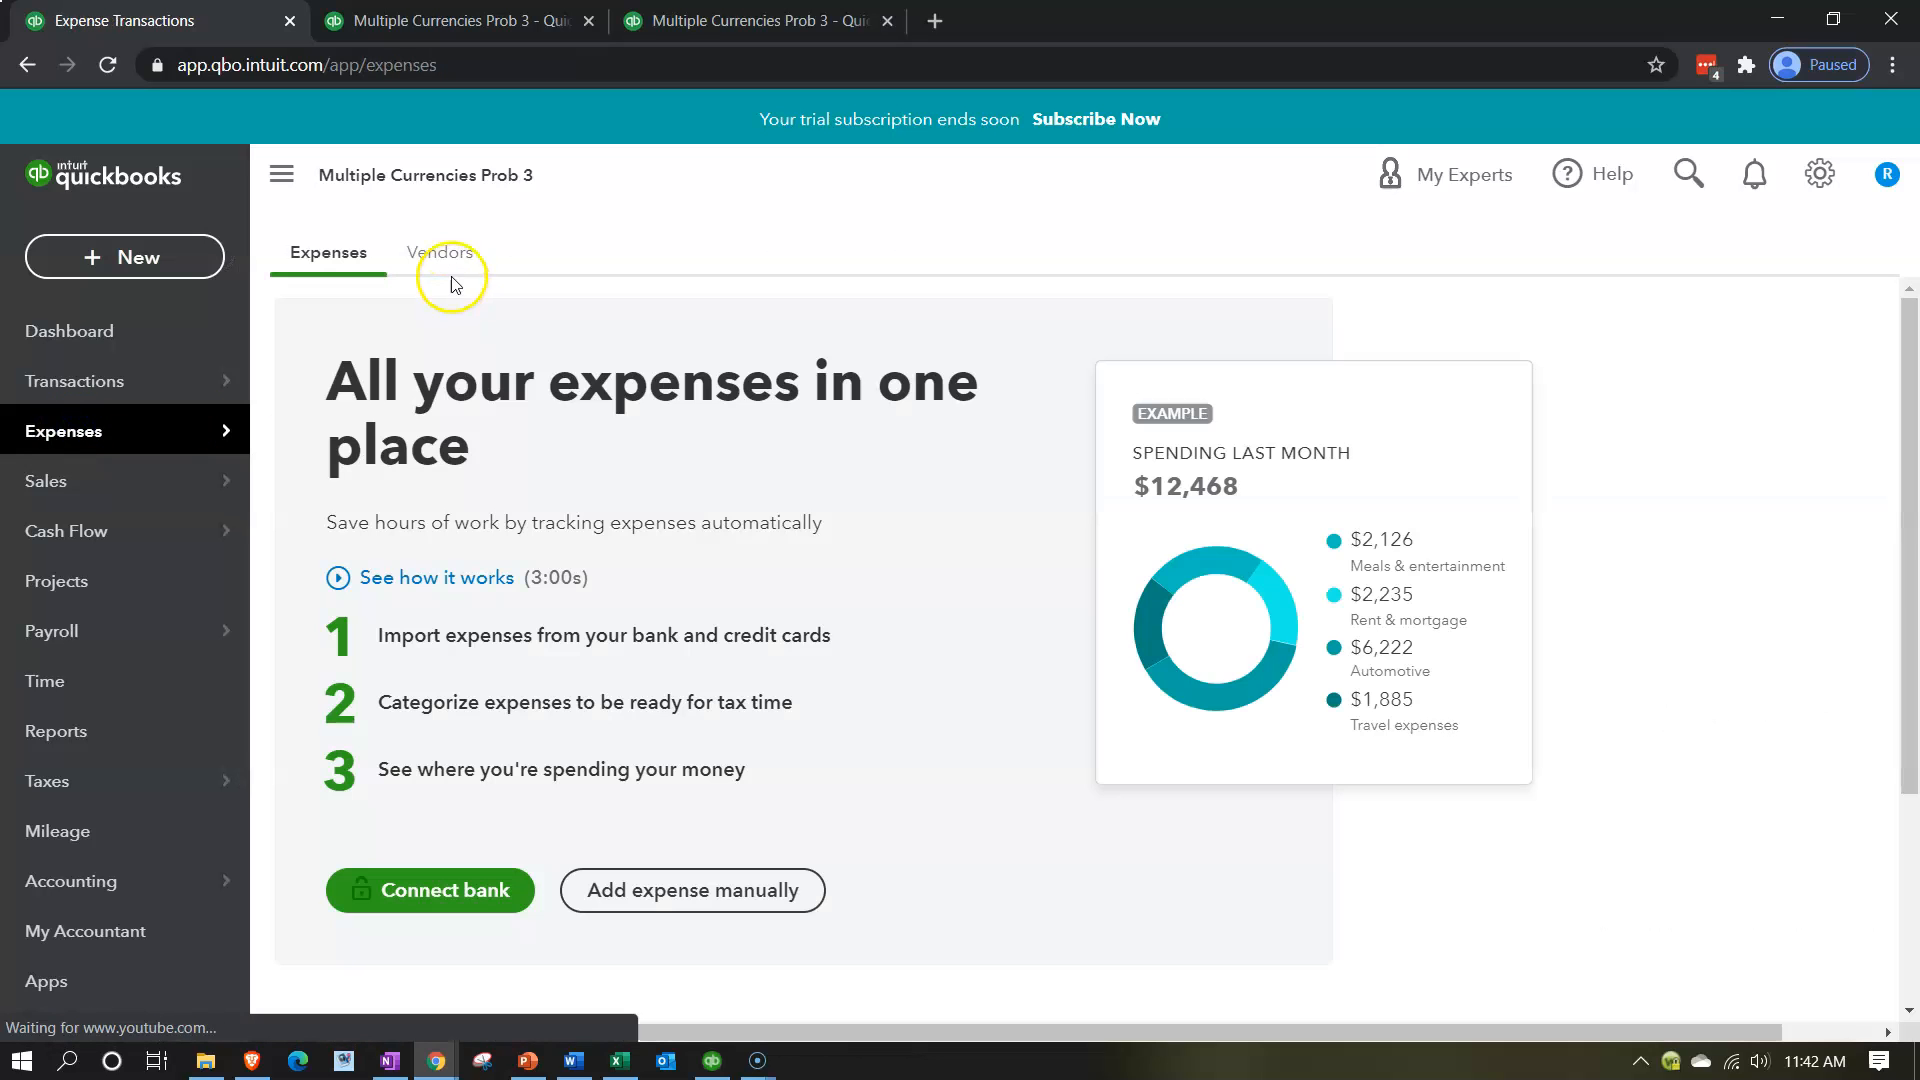
pyautogui.click(446, 262)
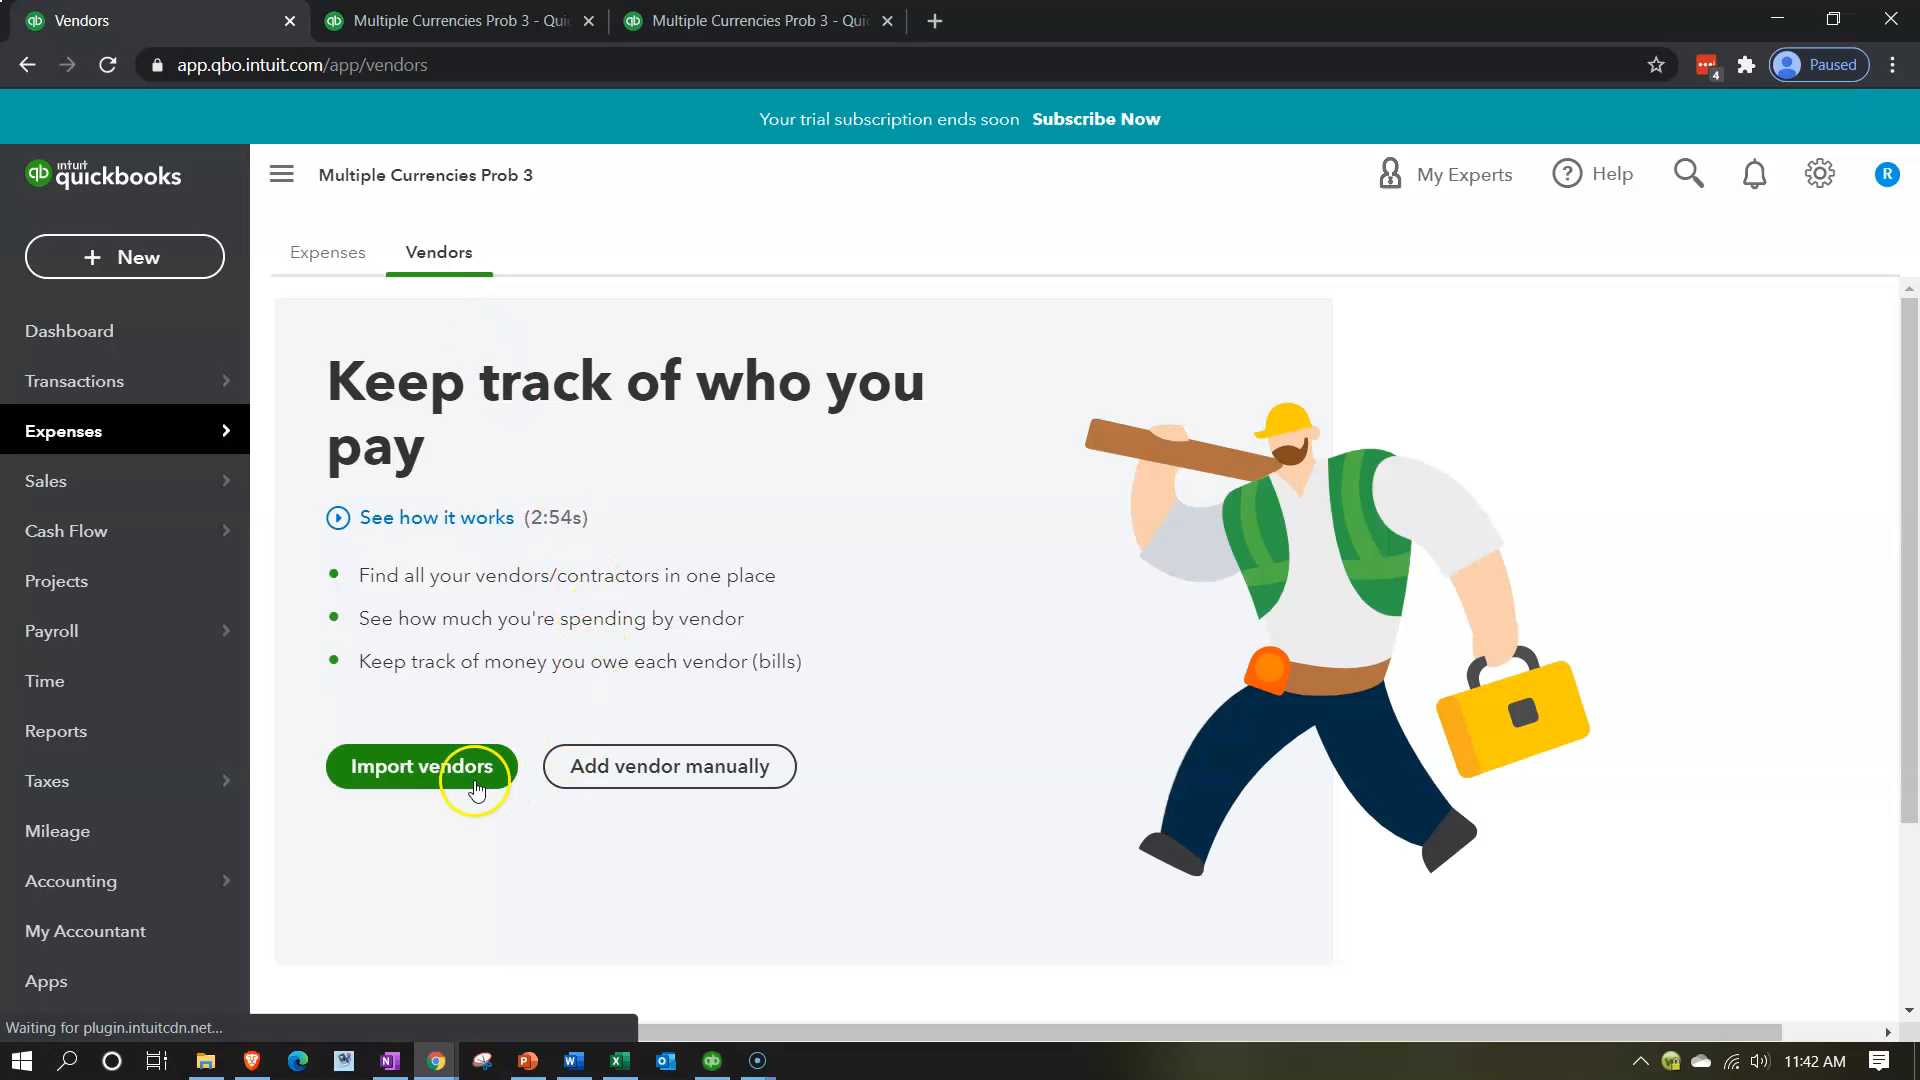
pyautogui.click(583, 765)
pyautogui.click(525, 325)
pyautogui.write('Broker')
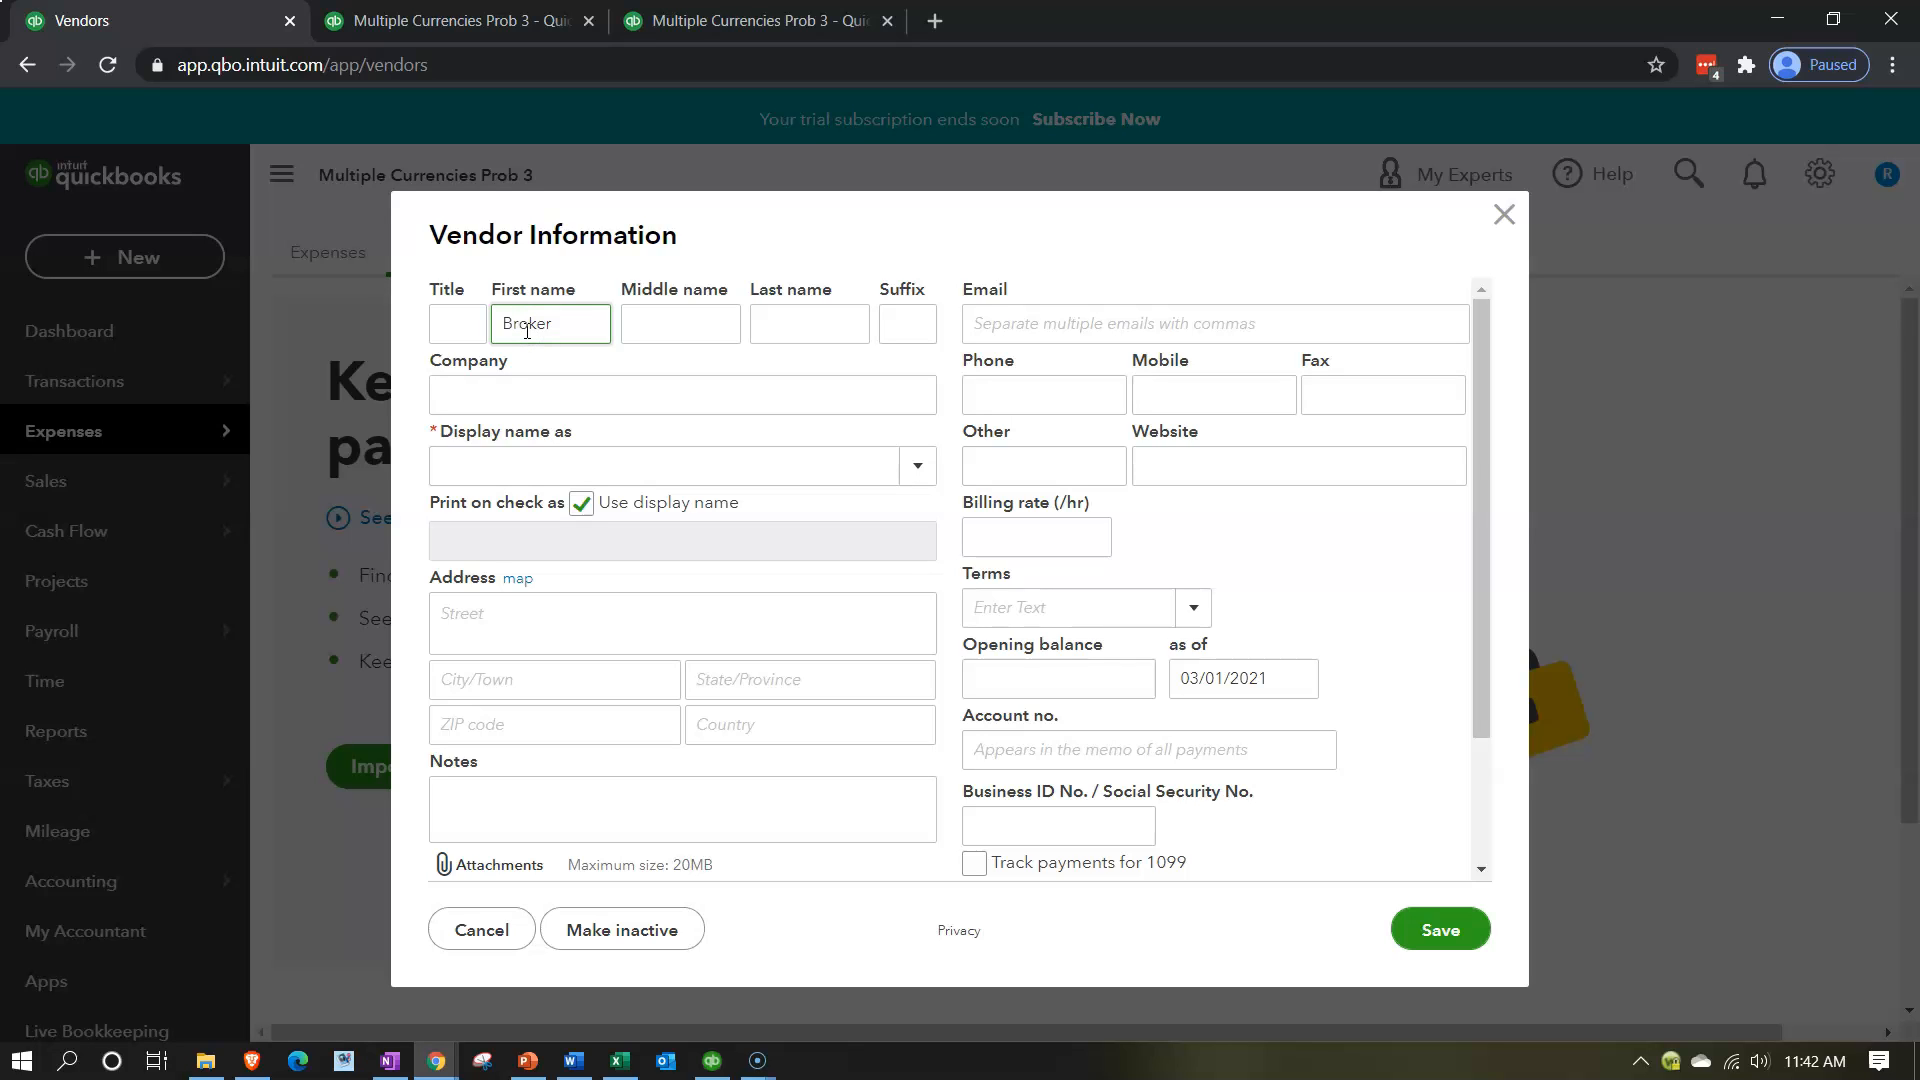
pyautogui.write(' Ve')
pyautogui.write('ndor')
pyautogui.write(' M')
pyautogui.write('XN')
# Set the currency the vendor is paid with to MXN Mexican Peso and save the vendor.
pyautogui.scroll(-3, 995, 585)
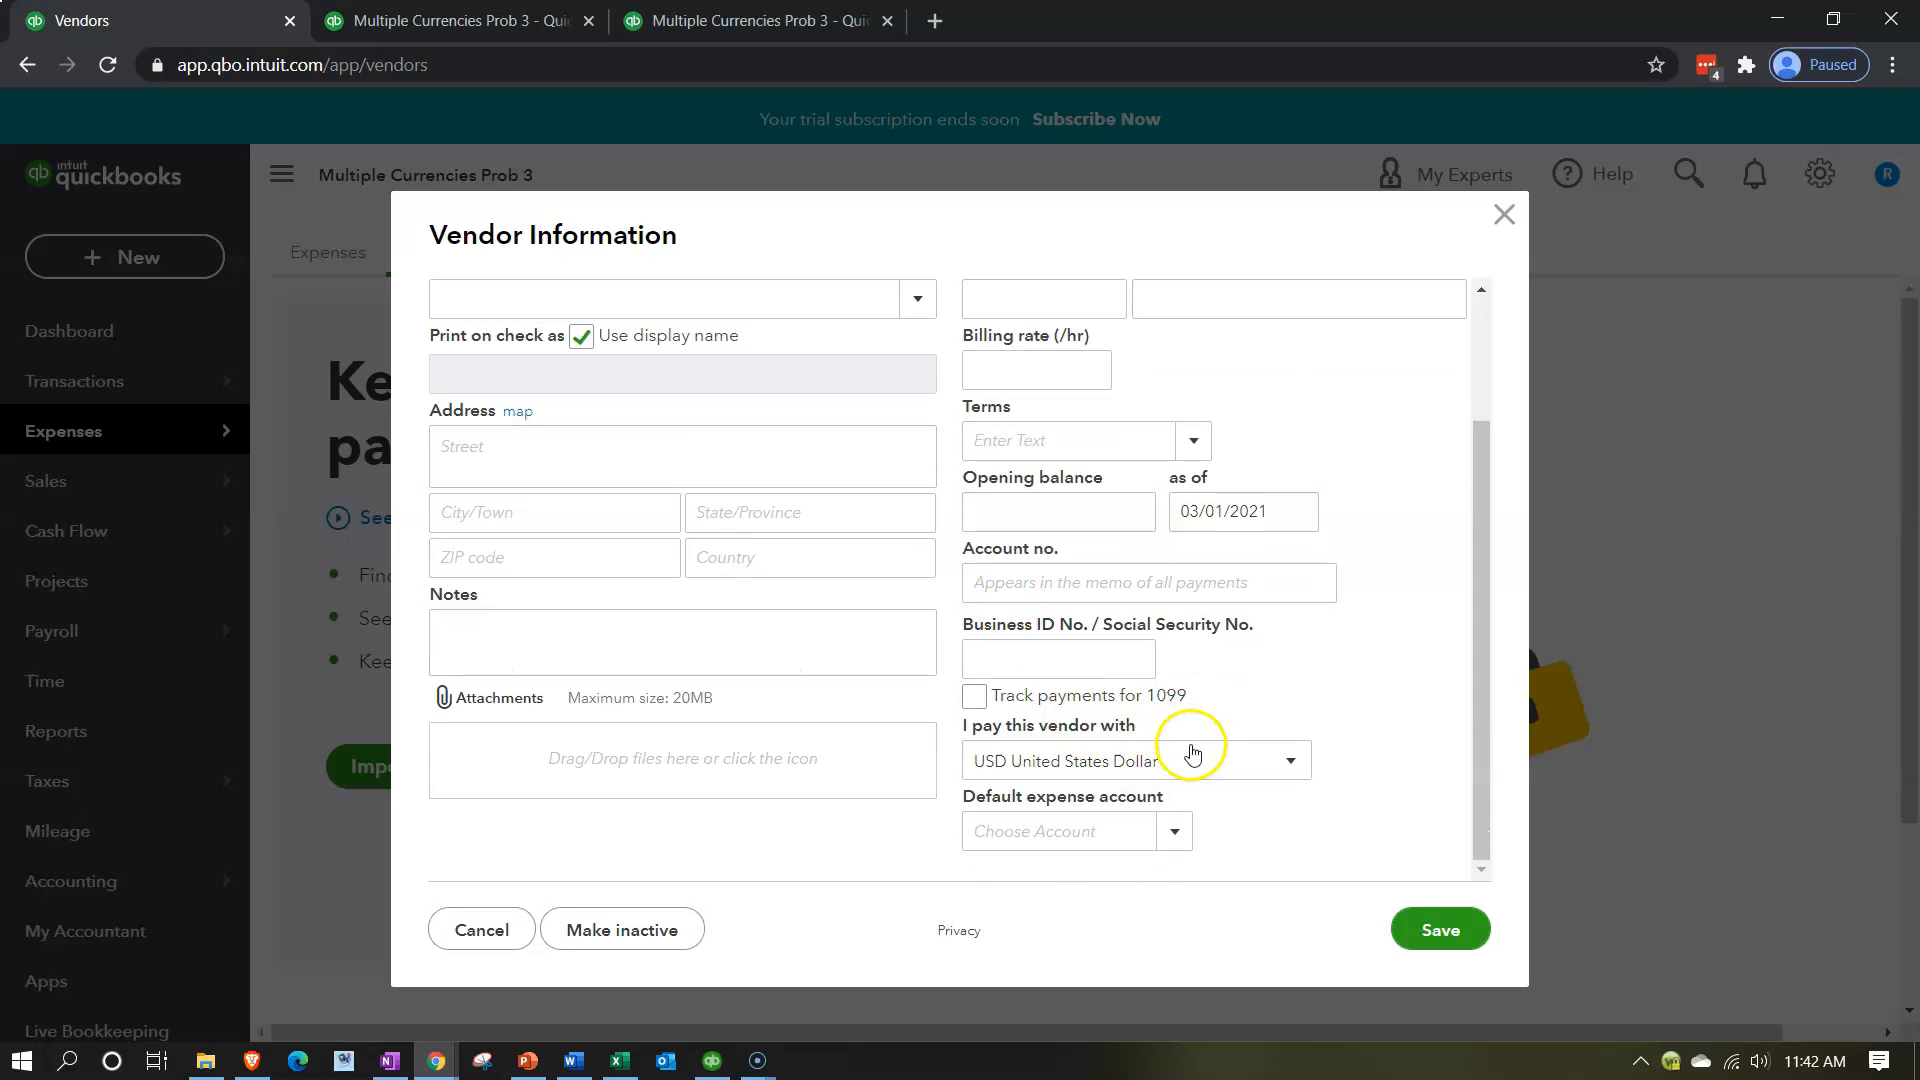
pyautogui.click(1287, 762)
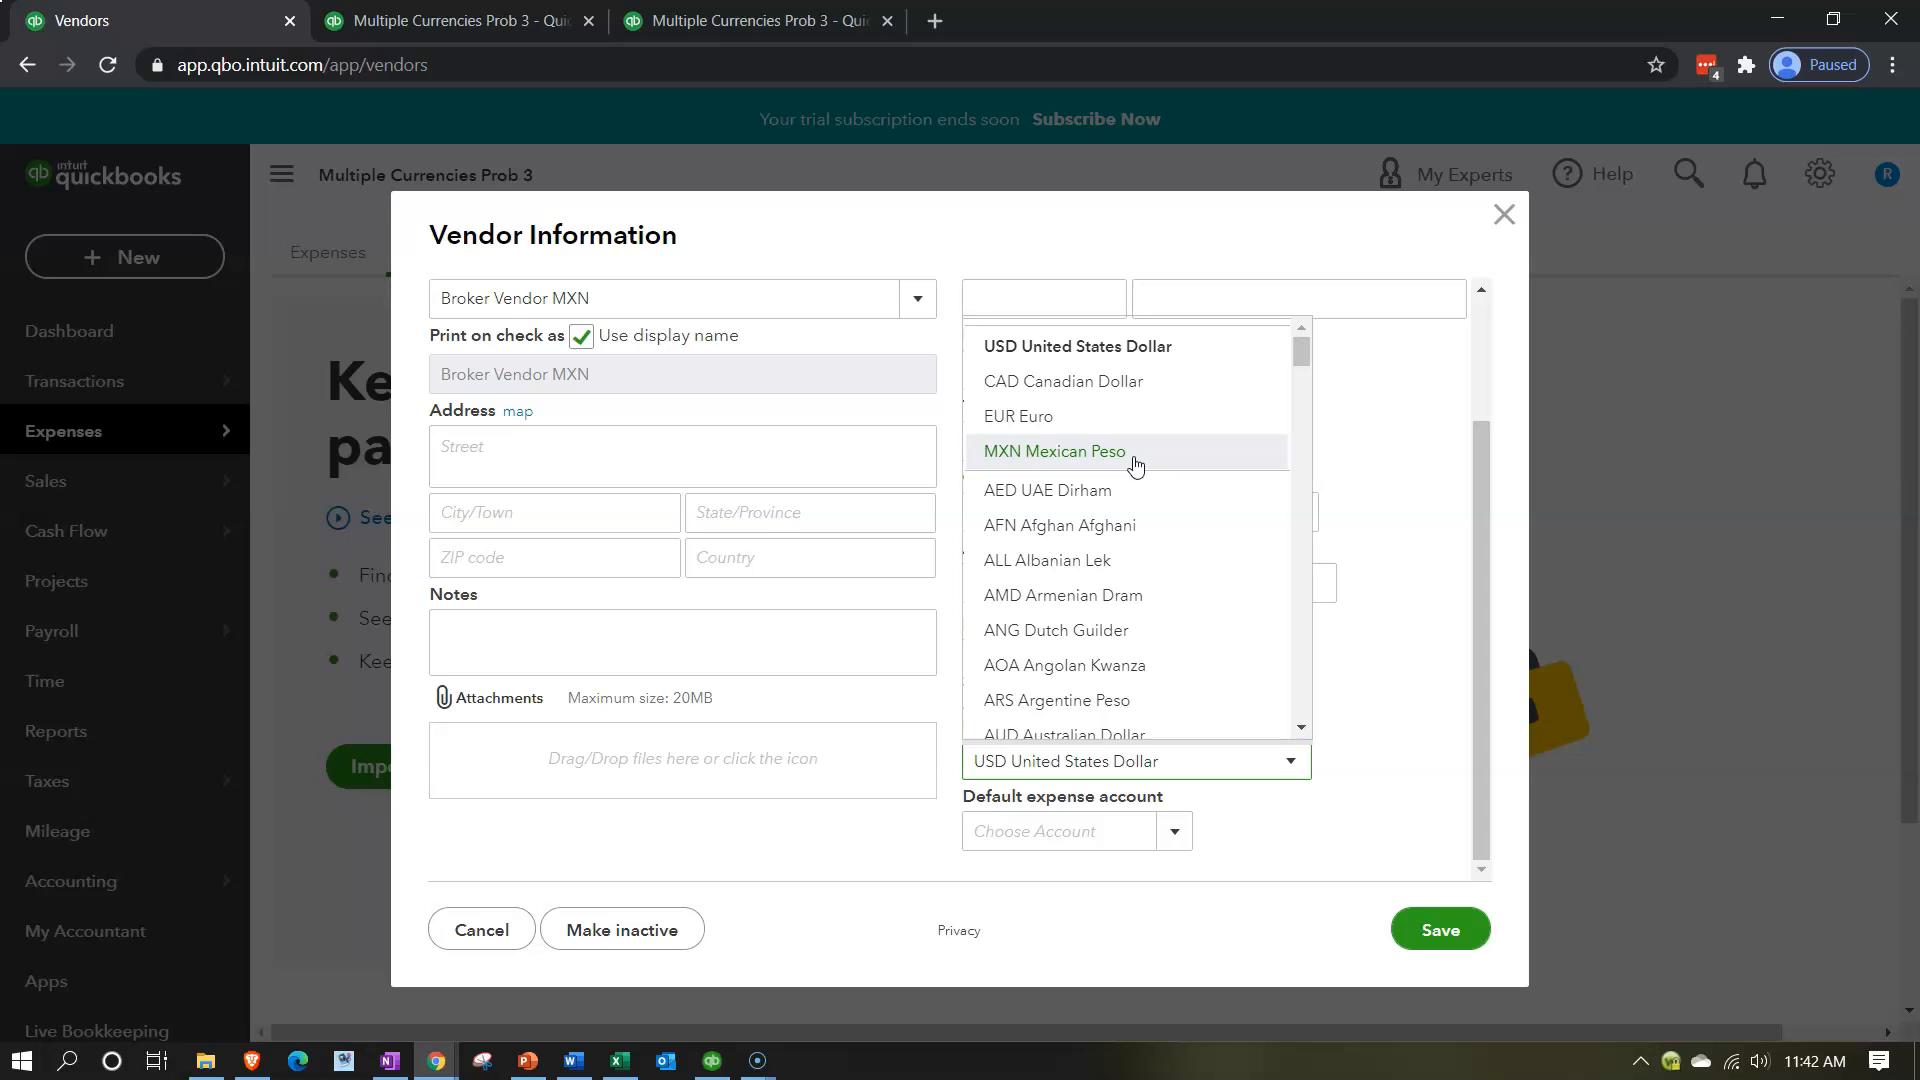
pyautogui.click(1135, 463)
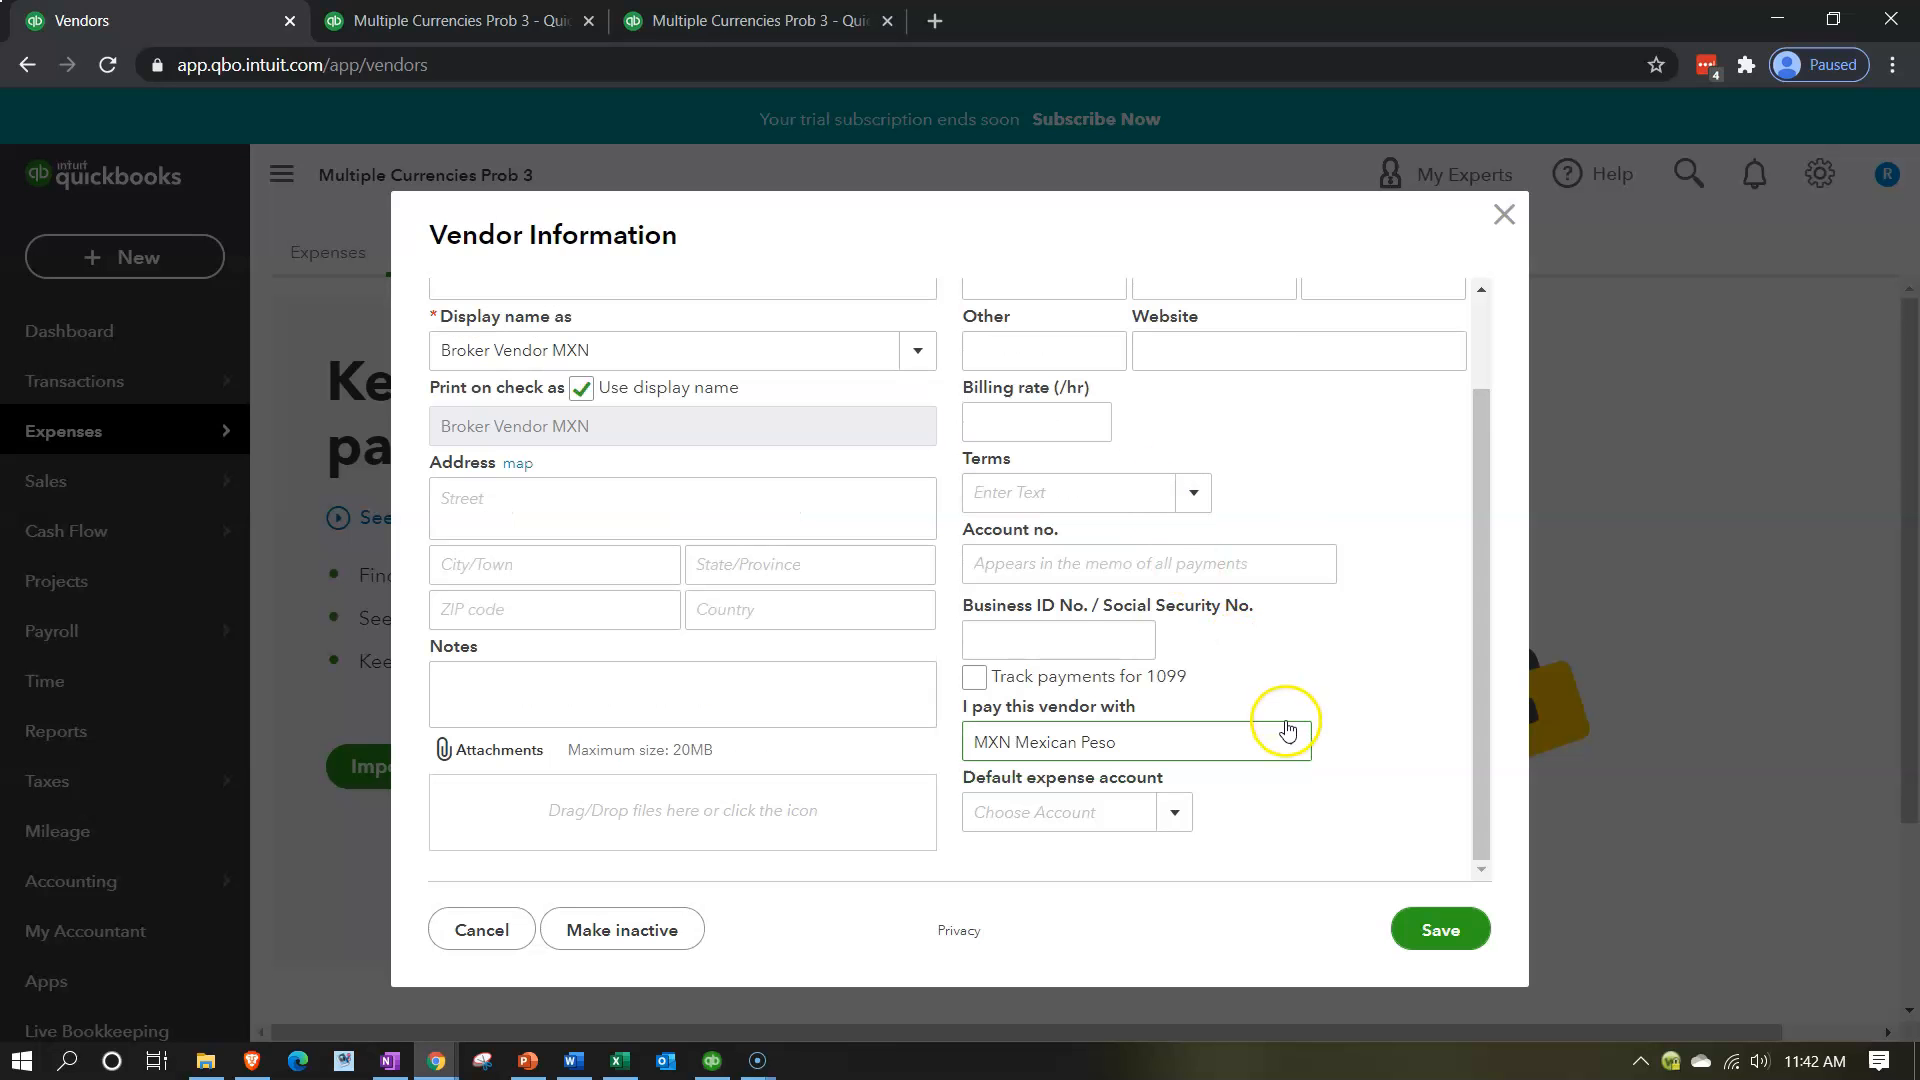
pyautogui.scroll(2, 850, 705)
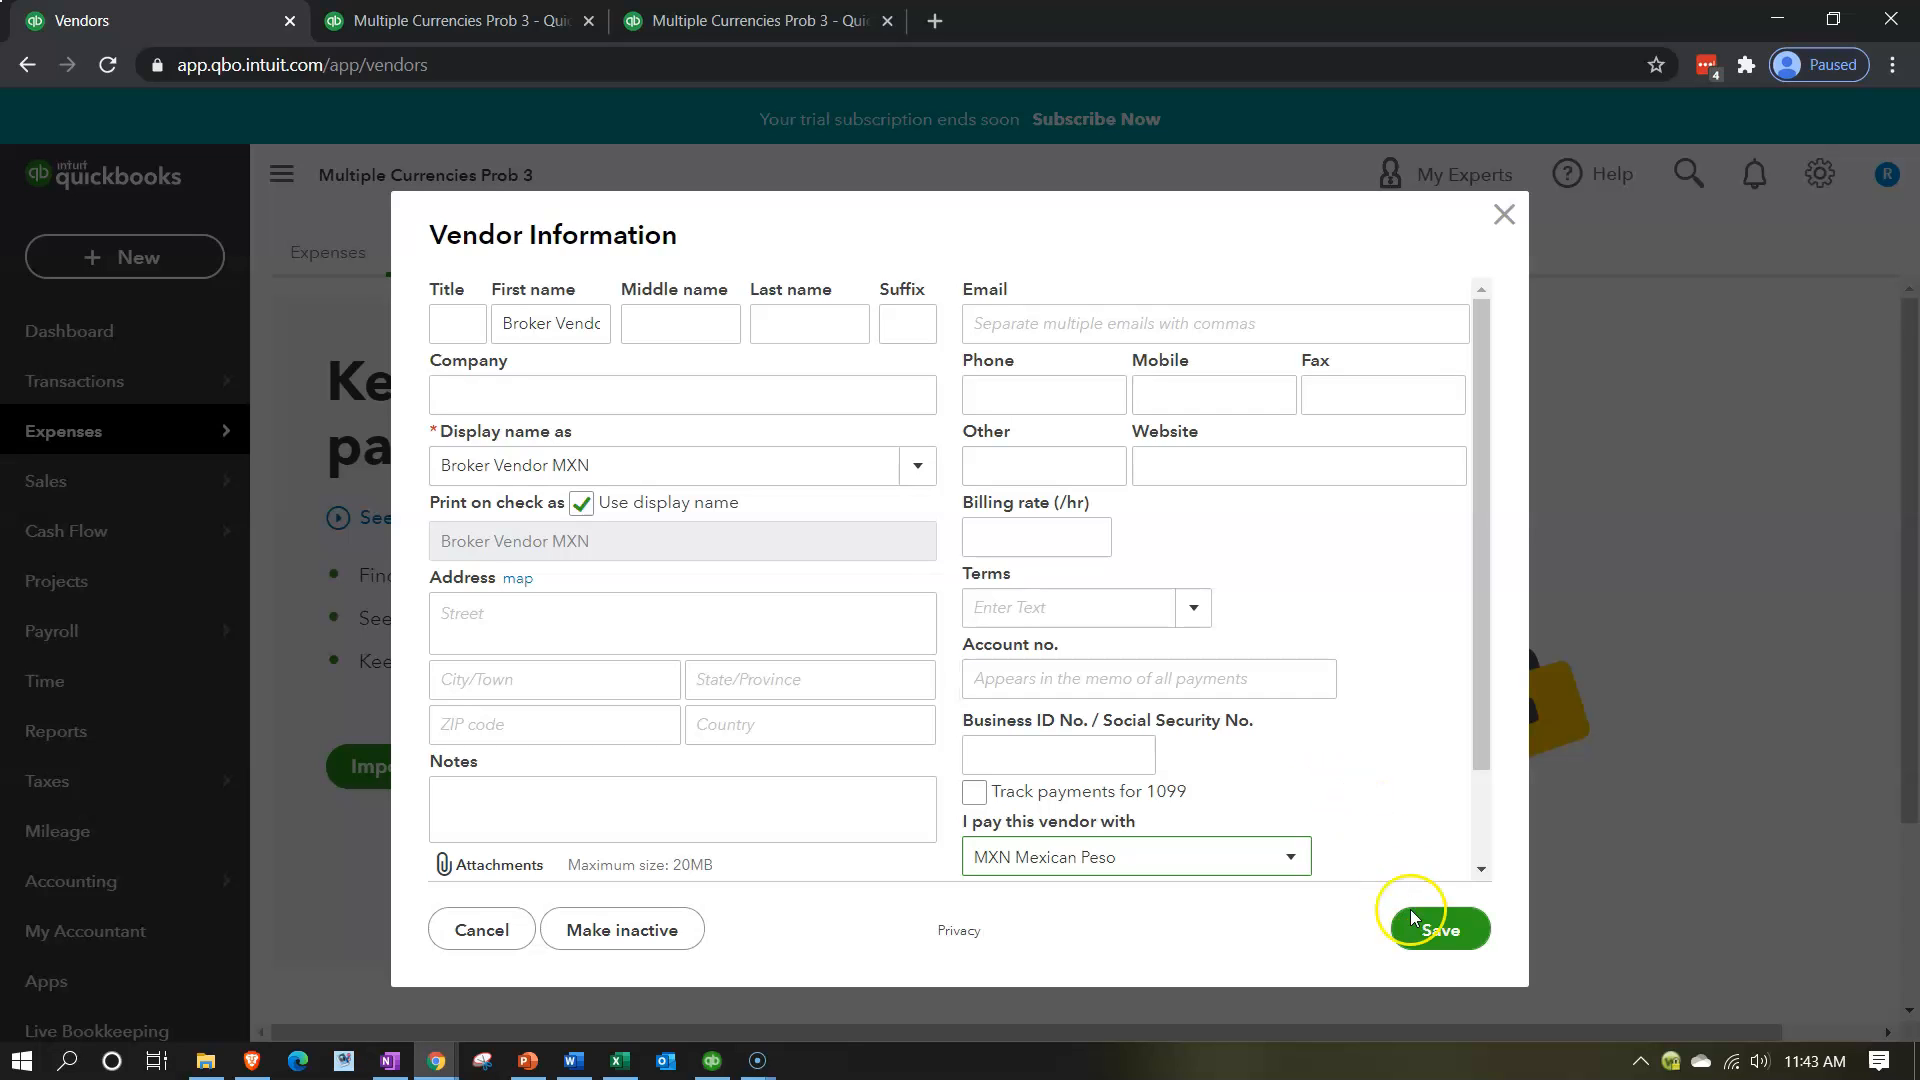
pyautogui.click(1441, 938)
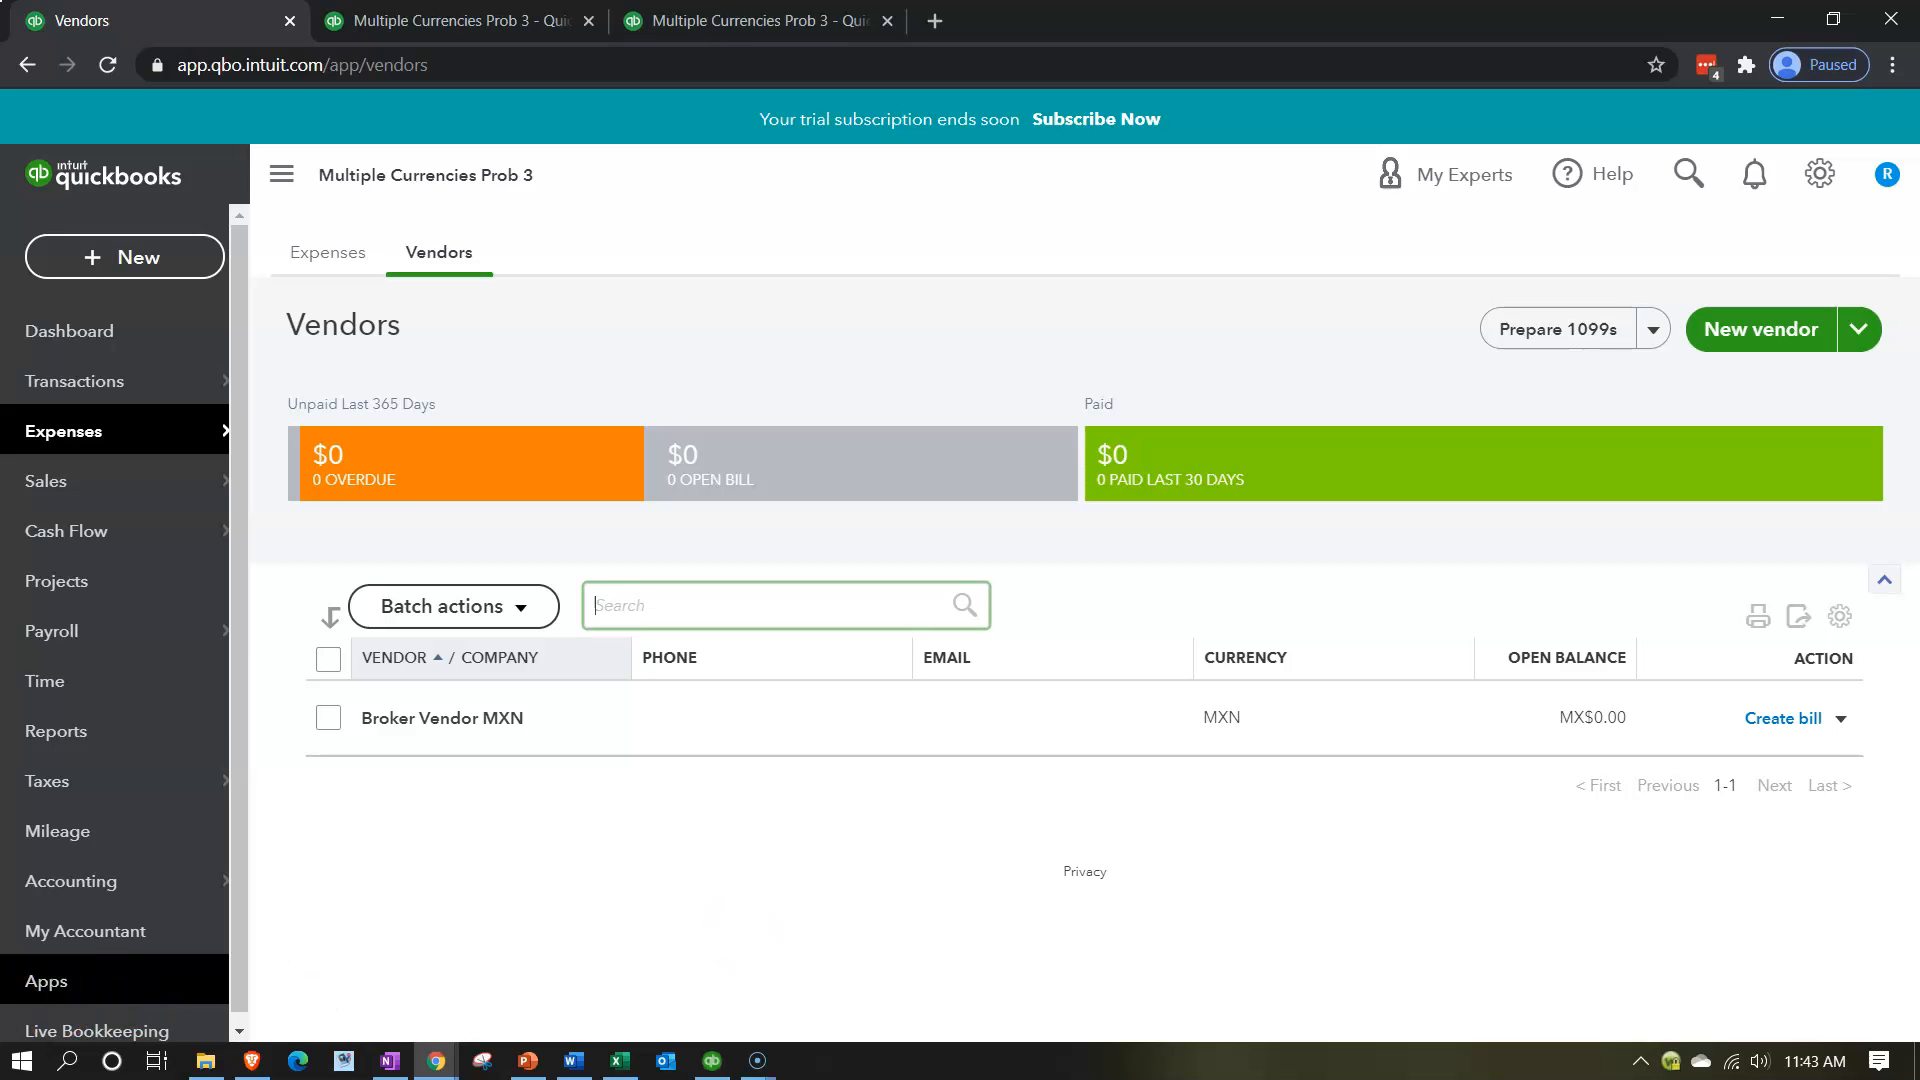
# Create a new invoice for Broker Customer USD and dismiss the guided tour.
pyautogui.click(140, 270)
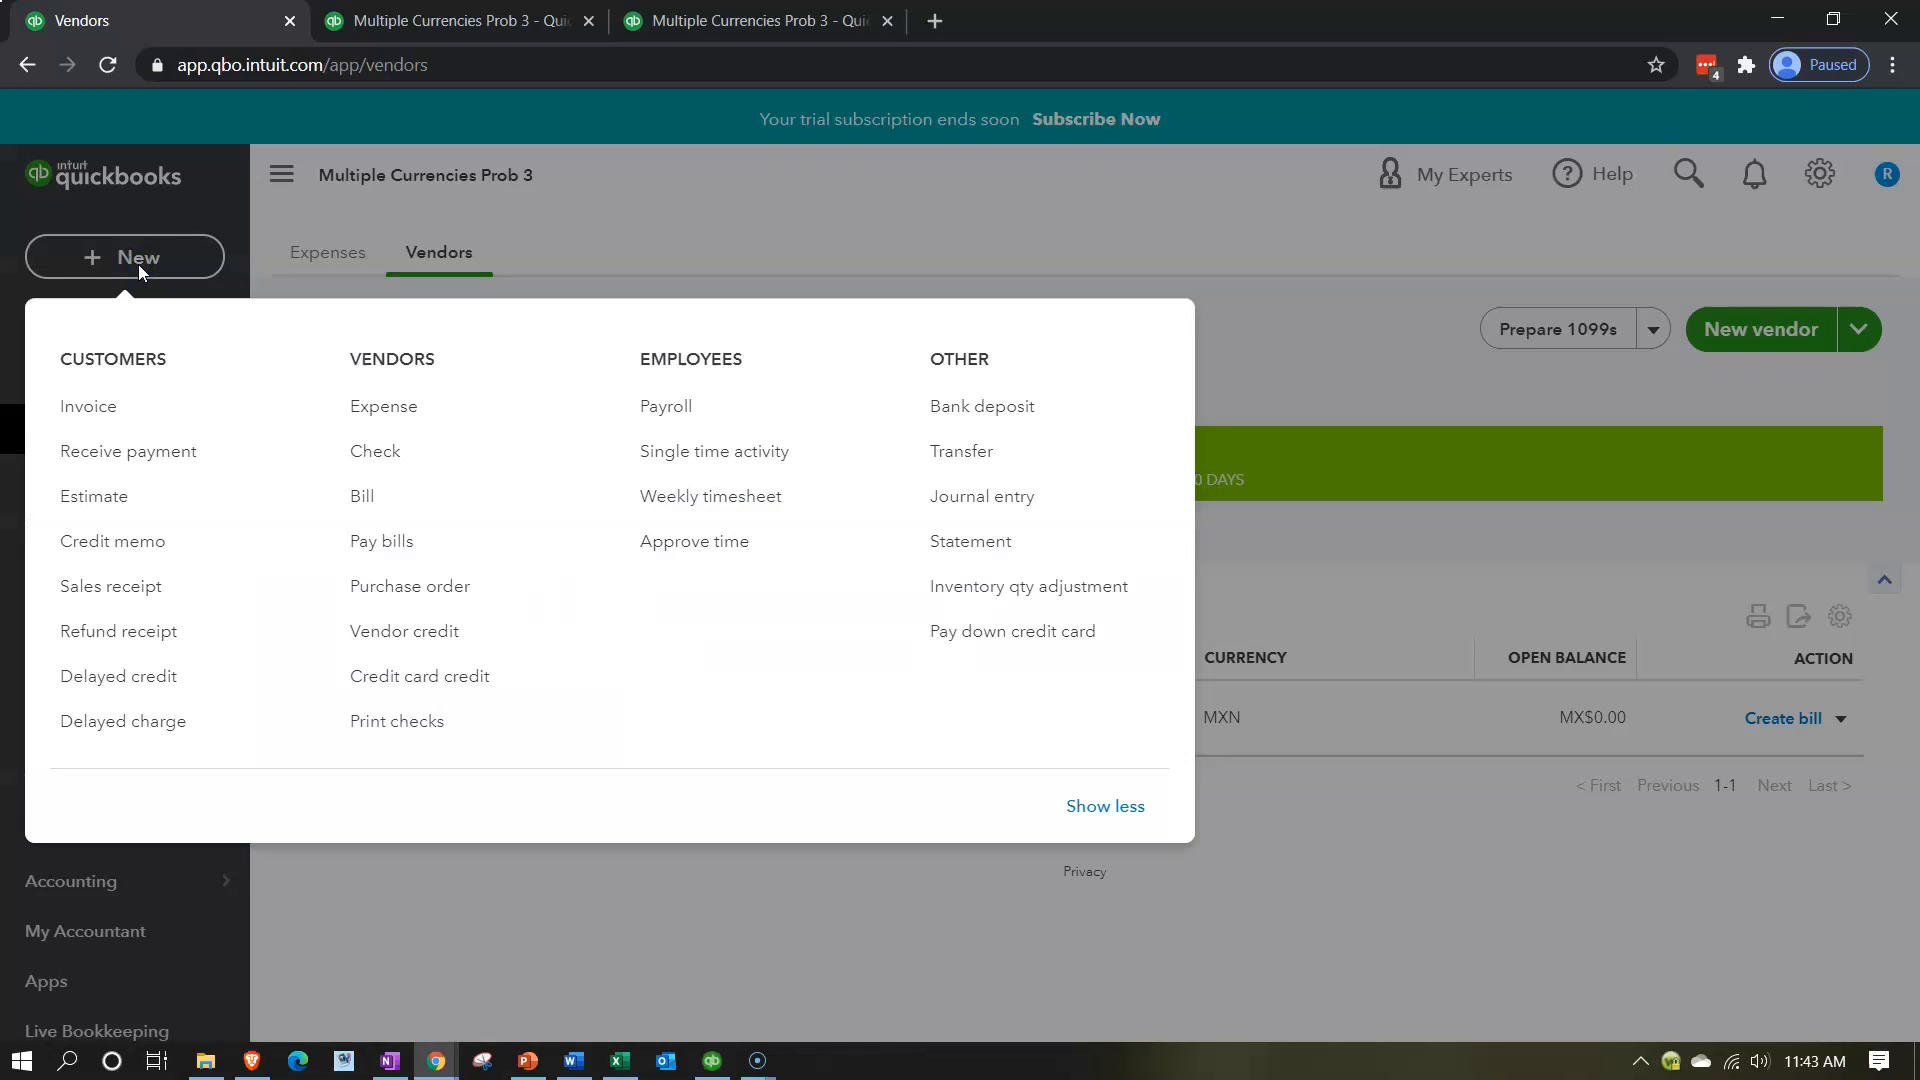
pyautogui.click(108, 418)
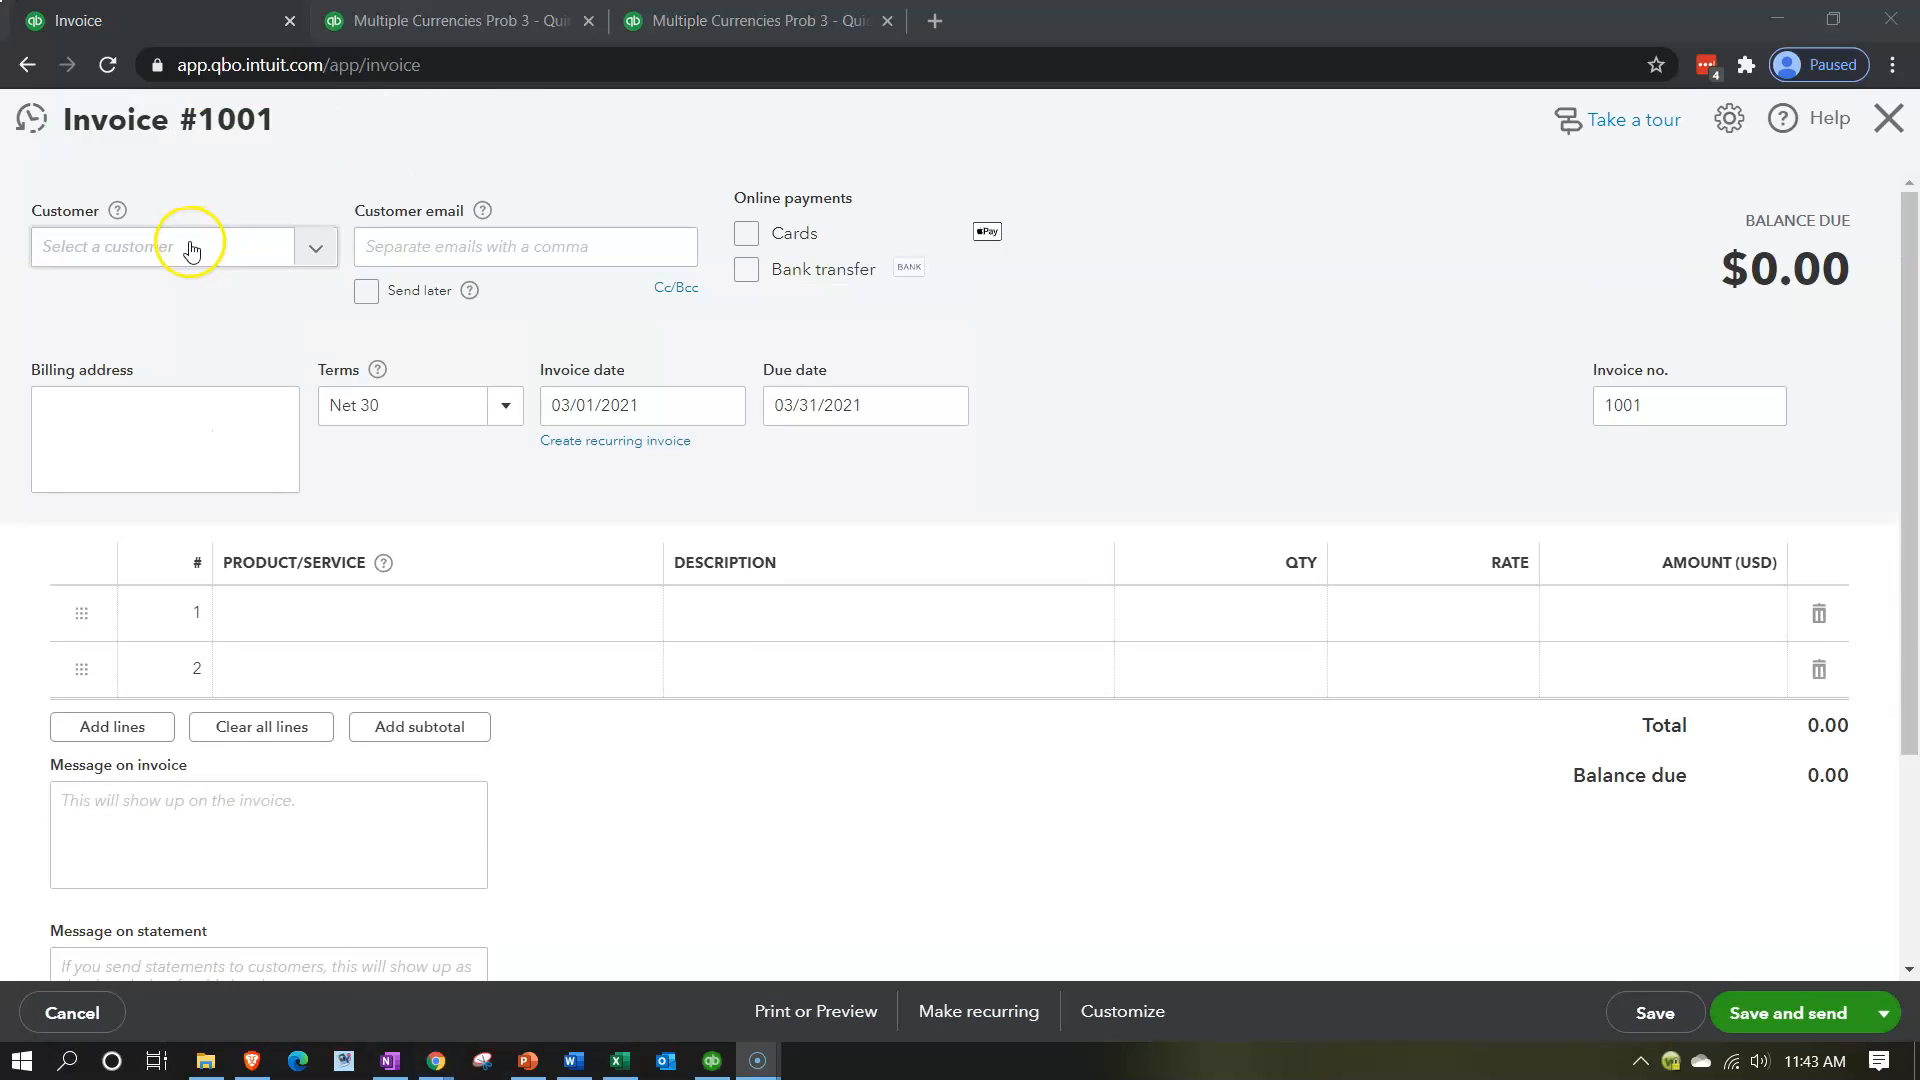
pyautogui.click(190, 247)
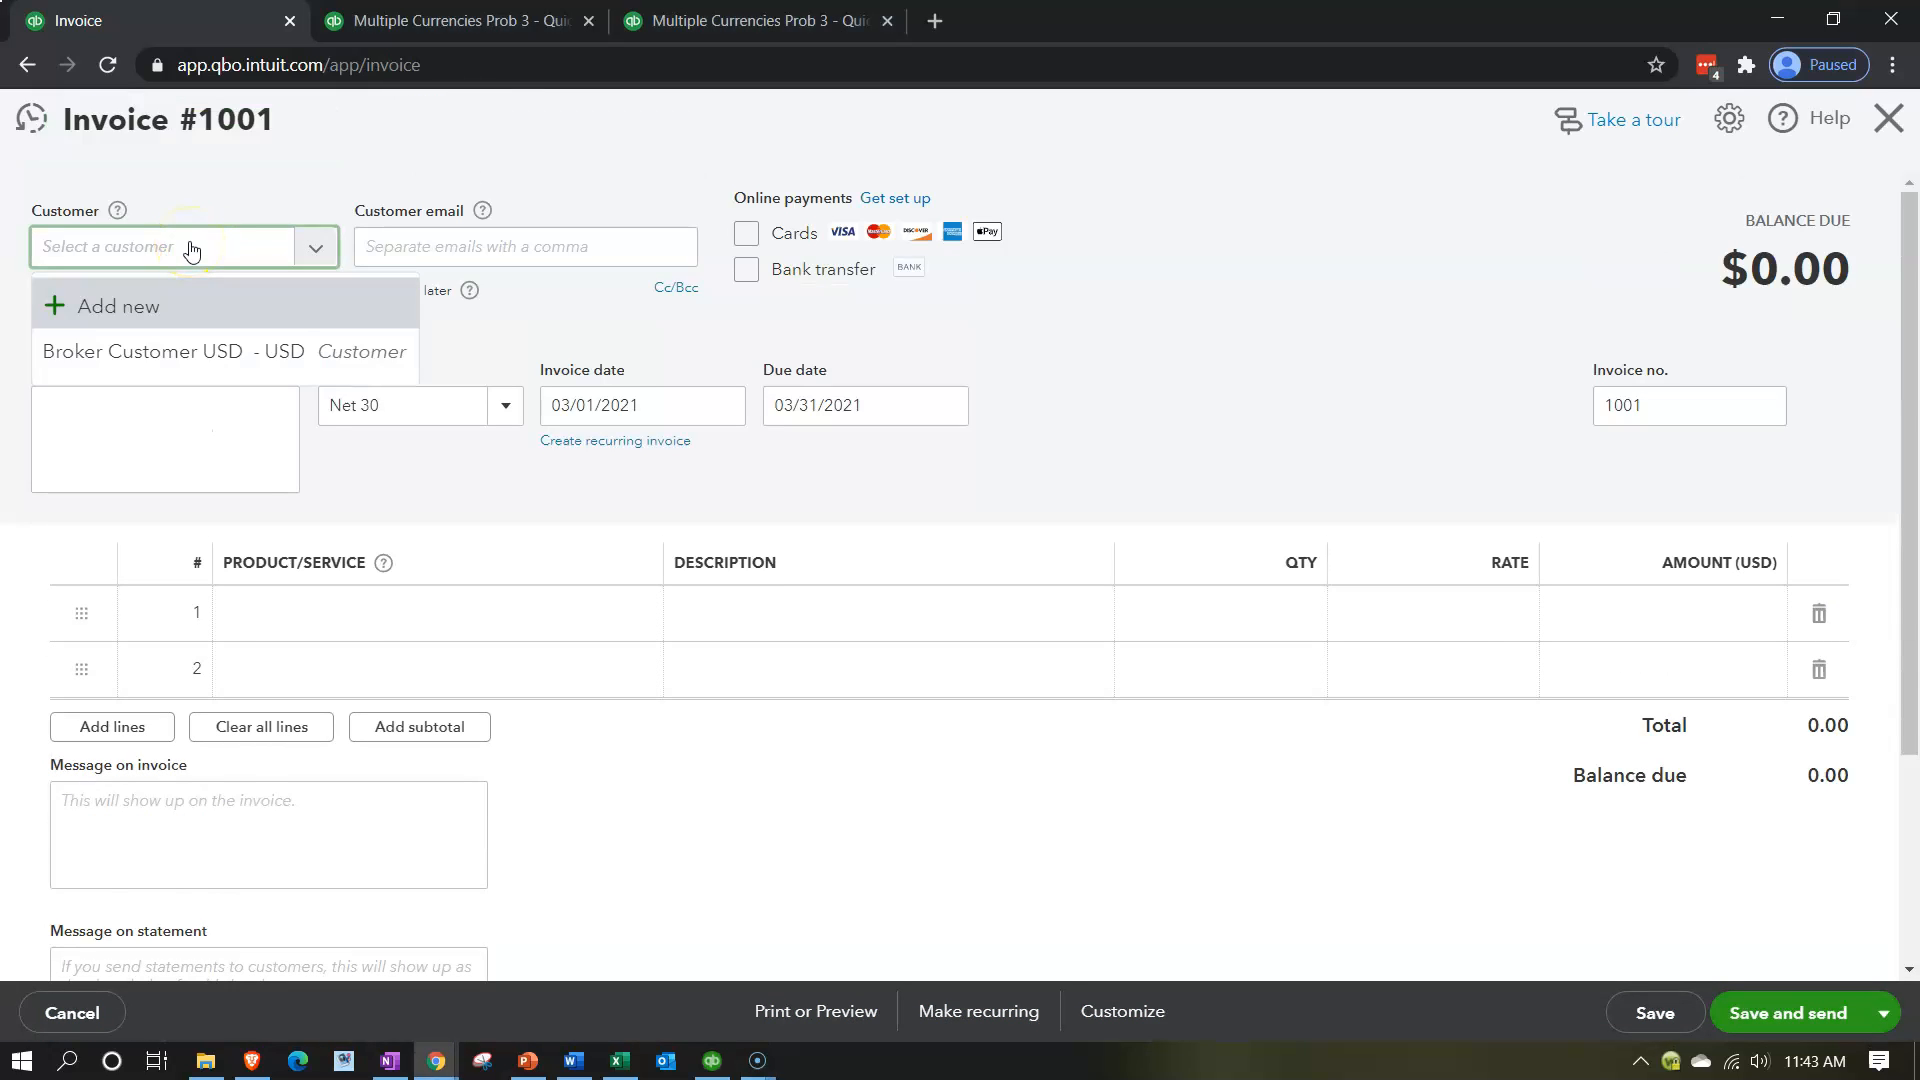
pyautogui.write('br')
pyautogui.click(152, 348)
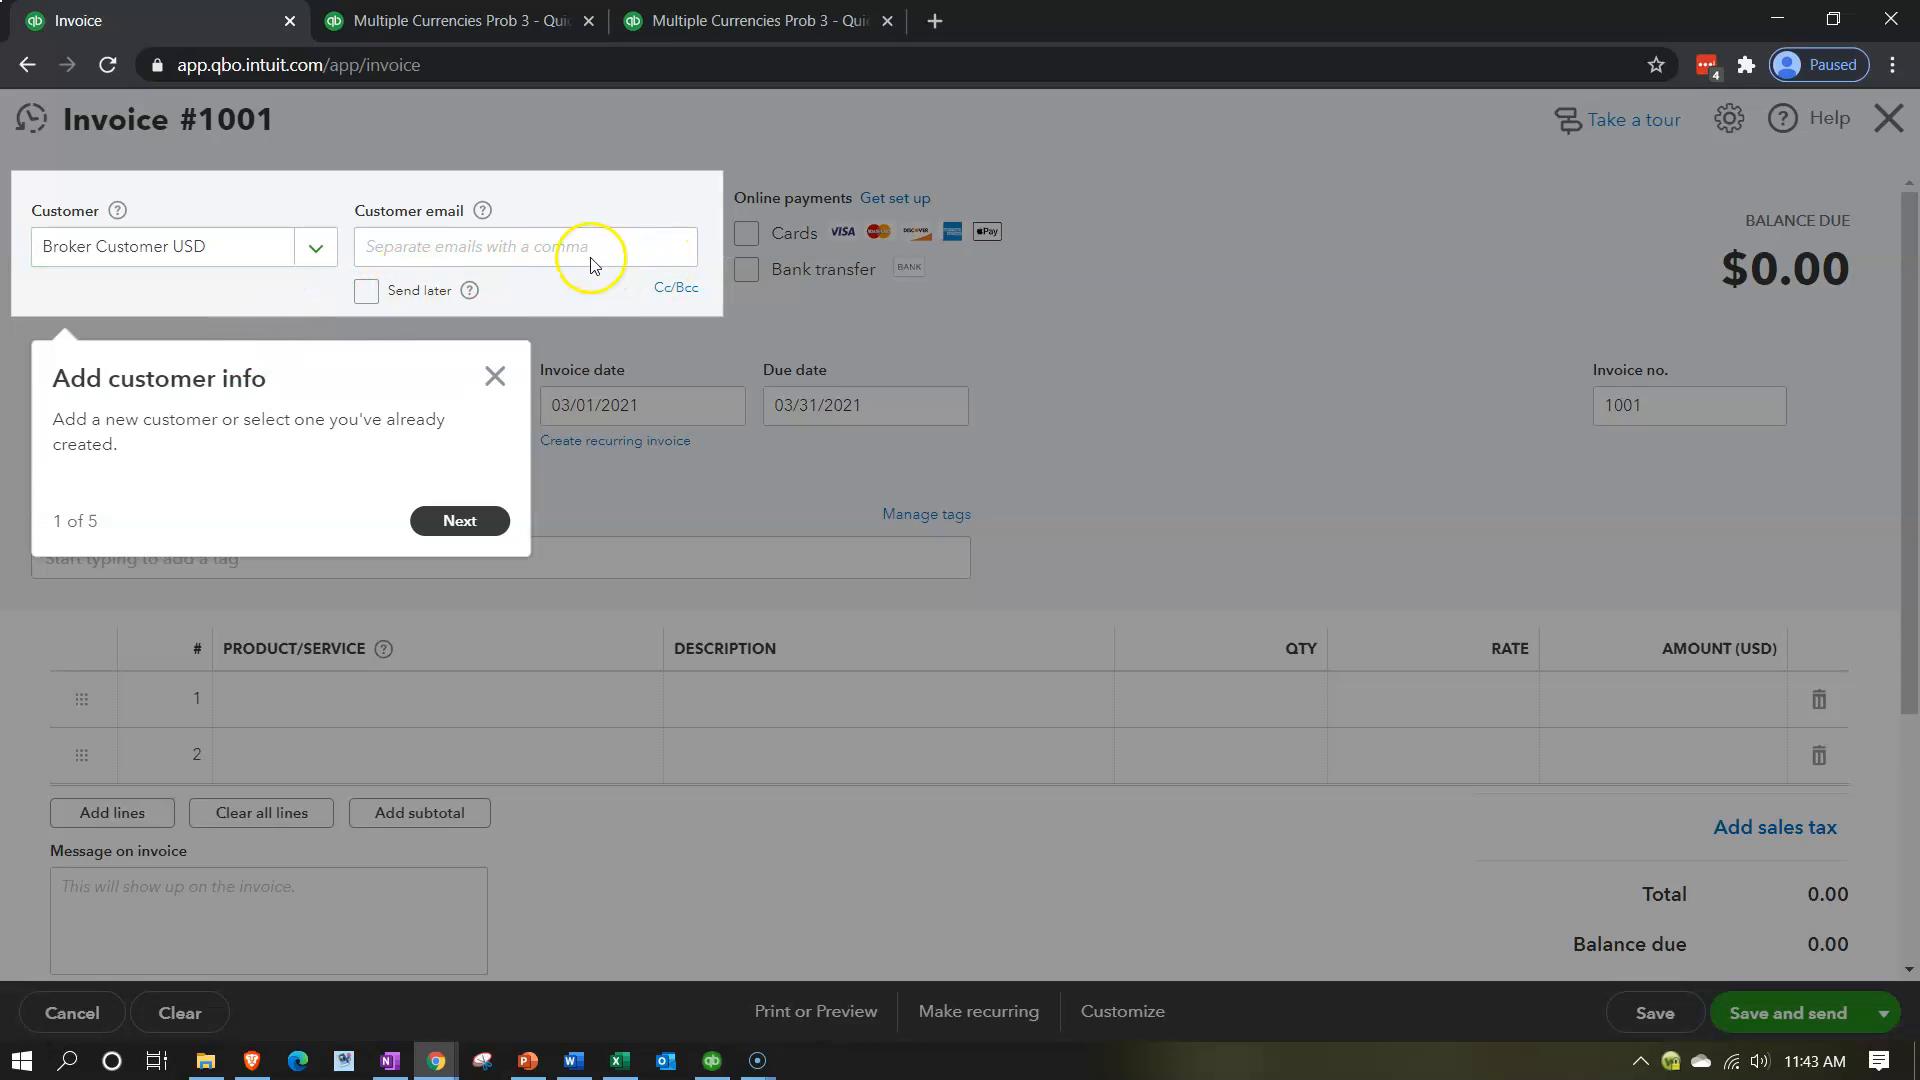
pyautogui.click(495, 376)
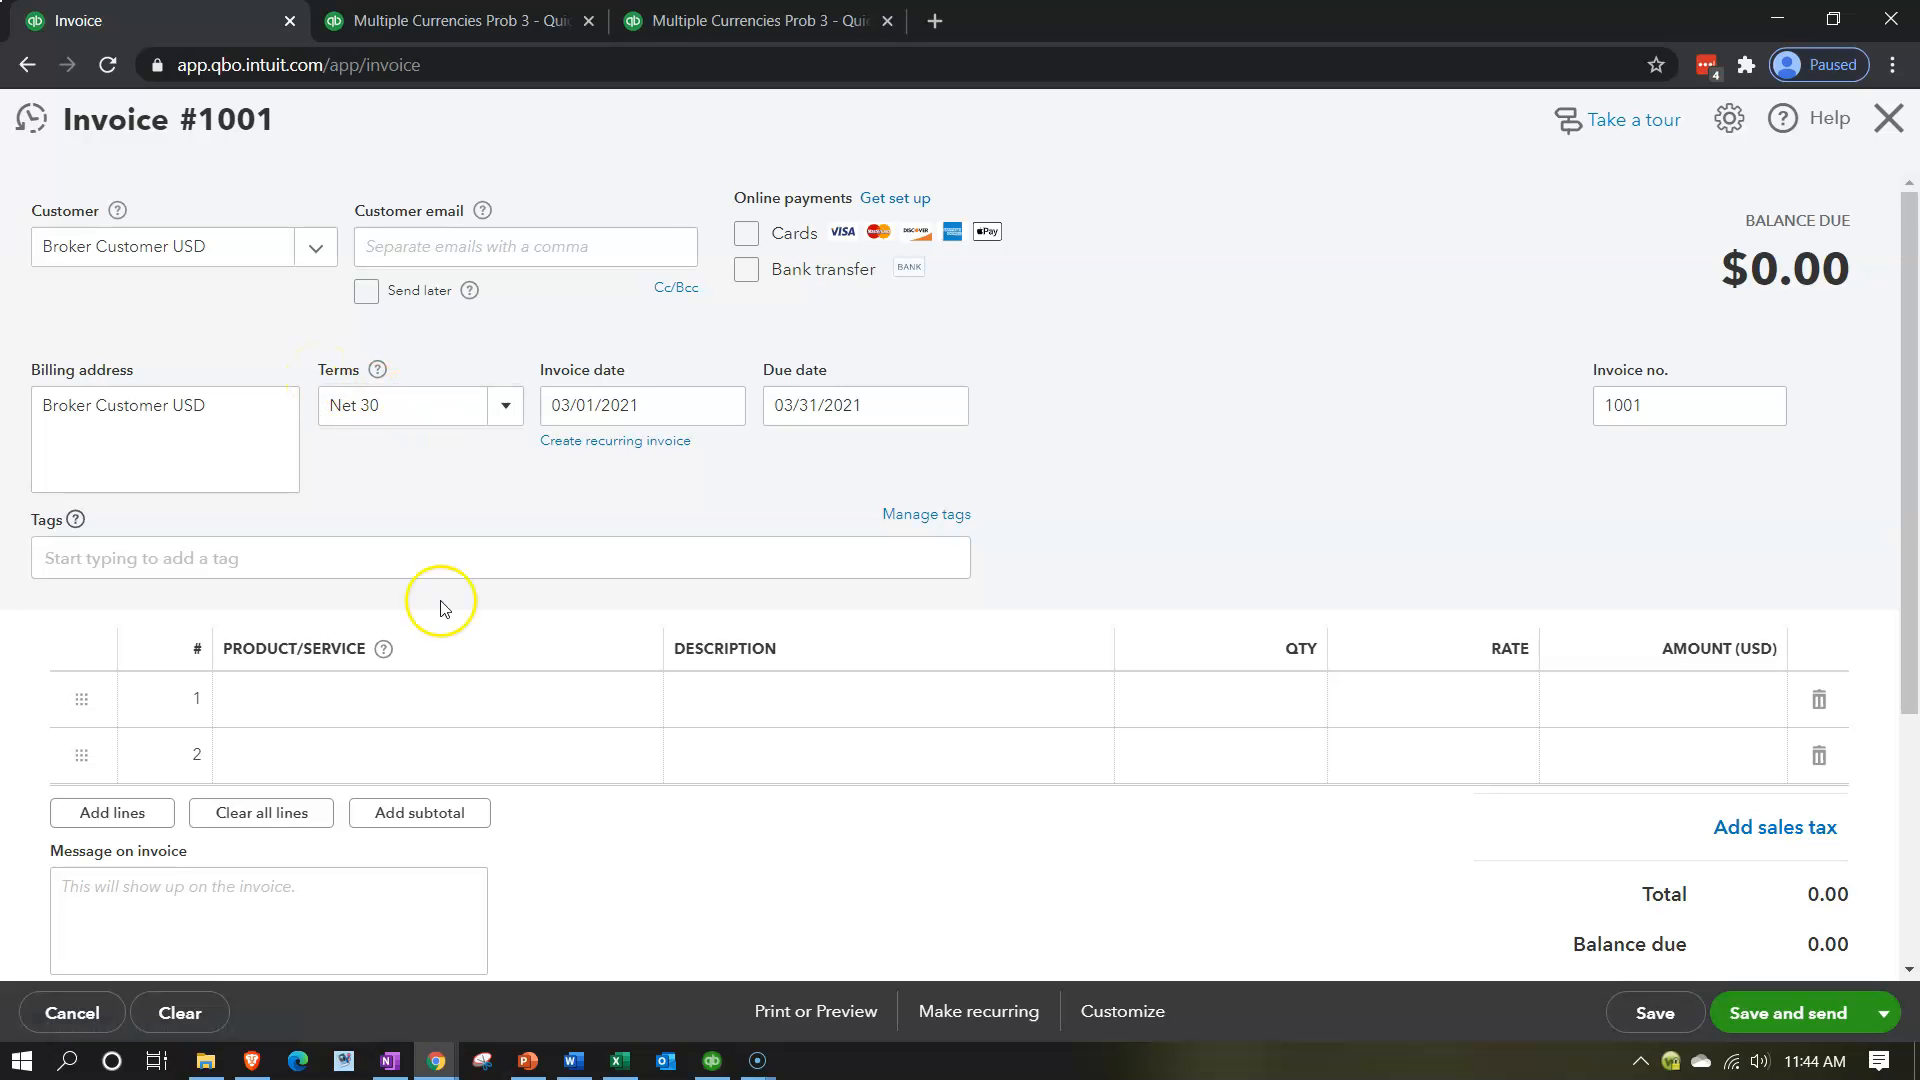
# Check the contract date in the Excel worksheet and set the invoice date to 10/01/2020.
pyautogui.click(619, 1059)
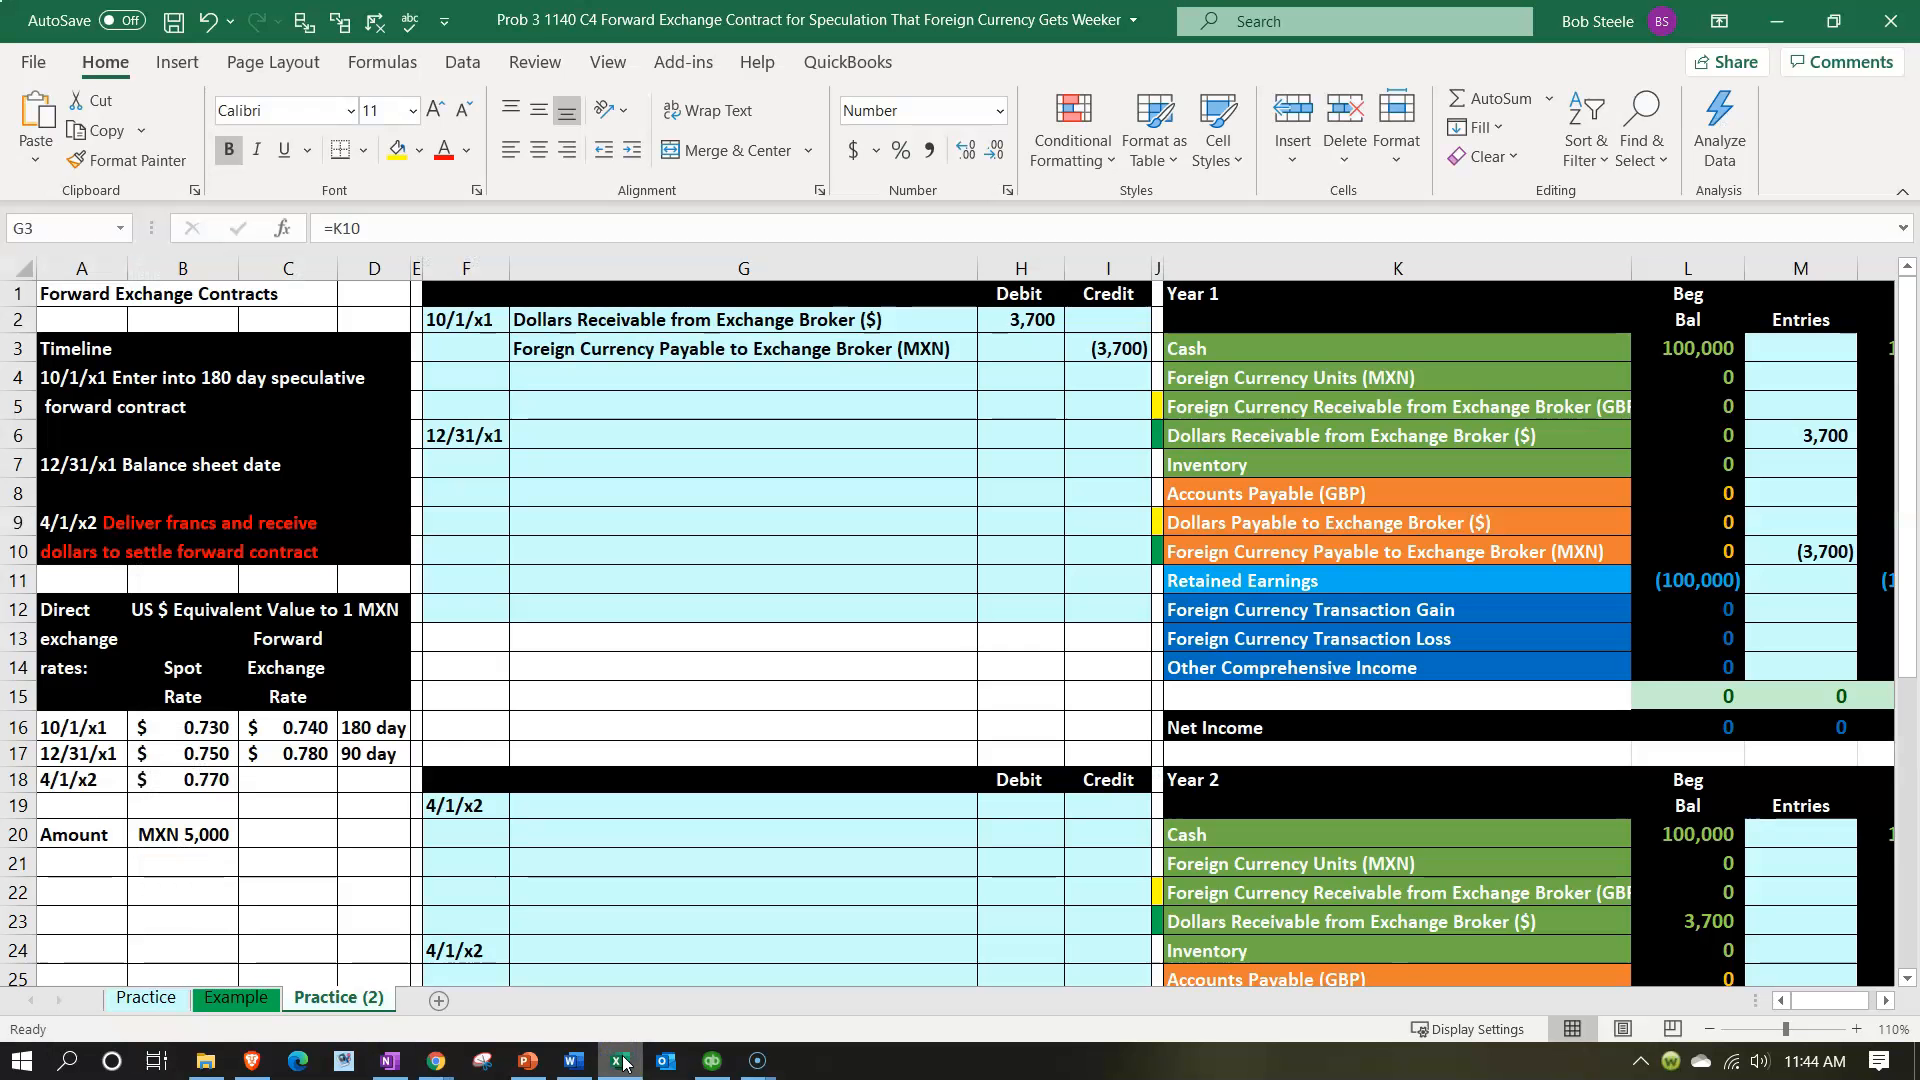
pyautogui.click(621, 1060)
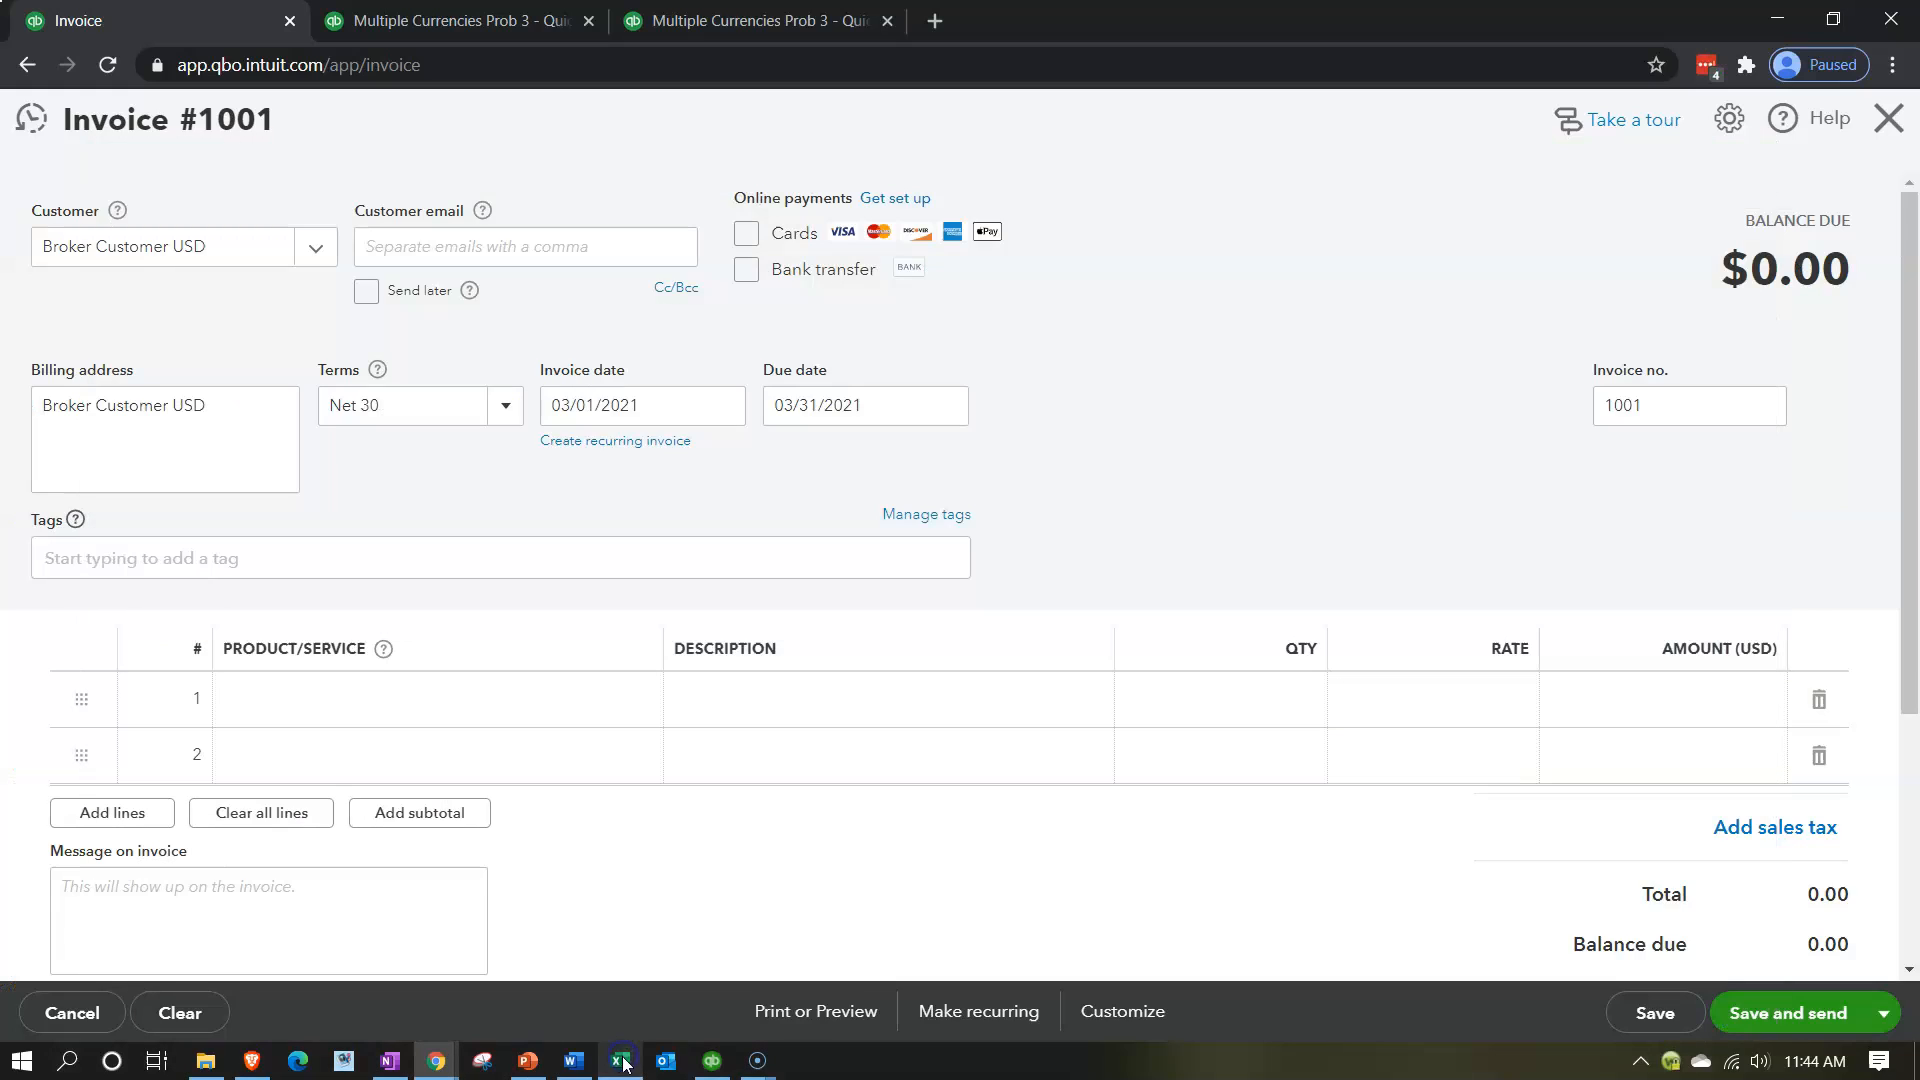
pyautogui.click(652, 396)
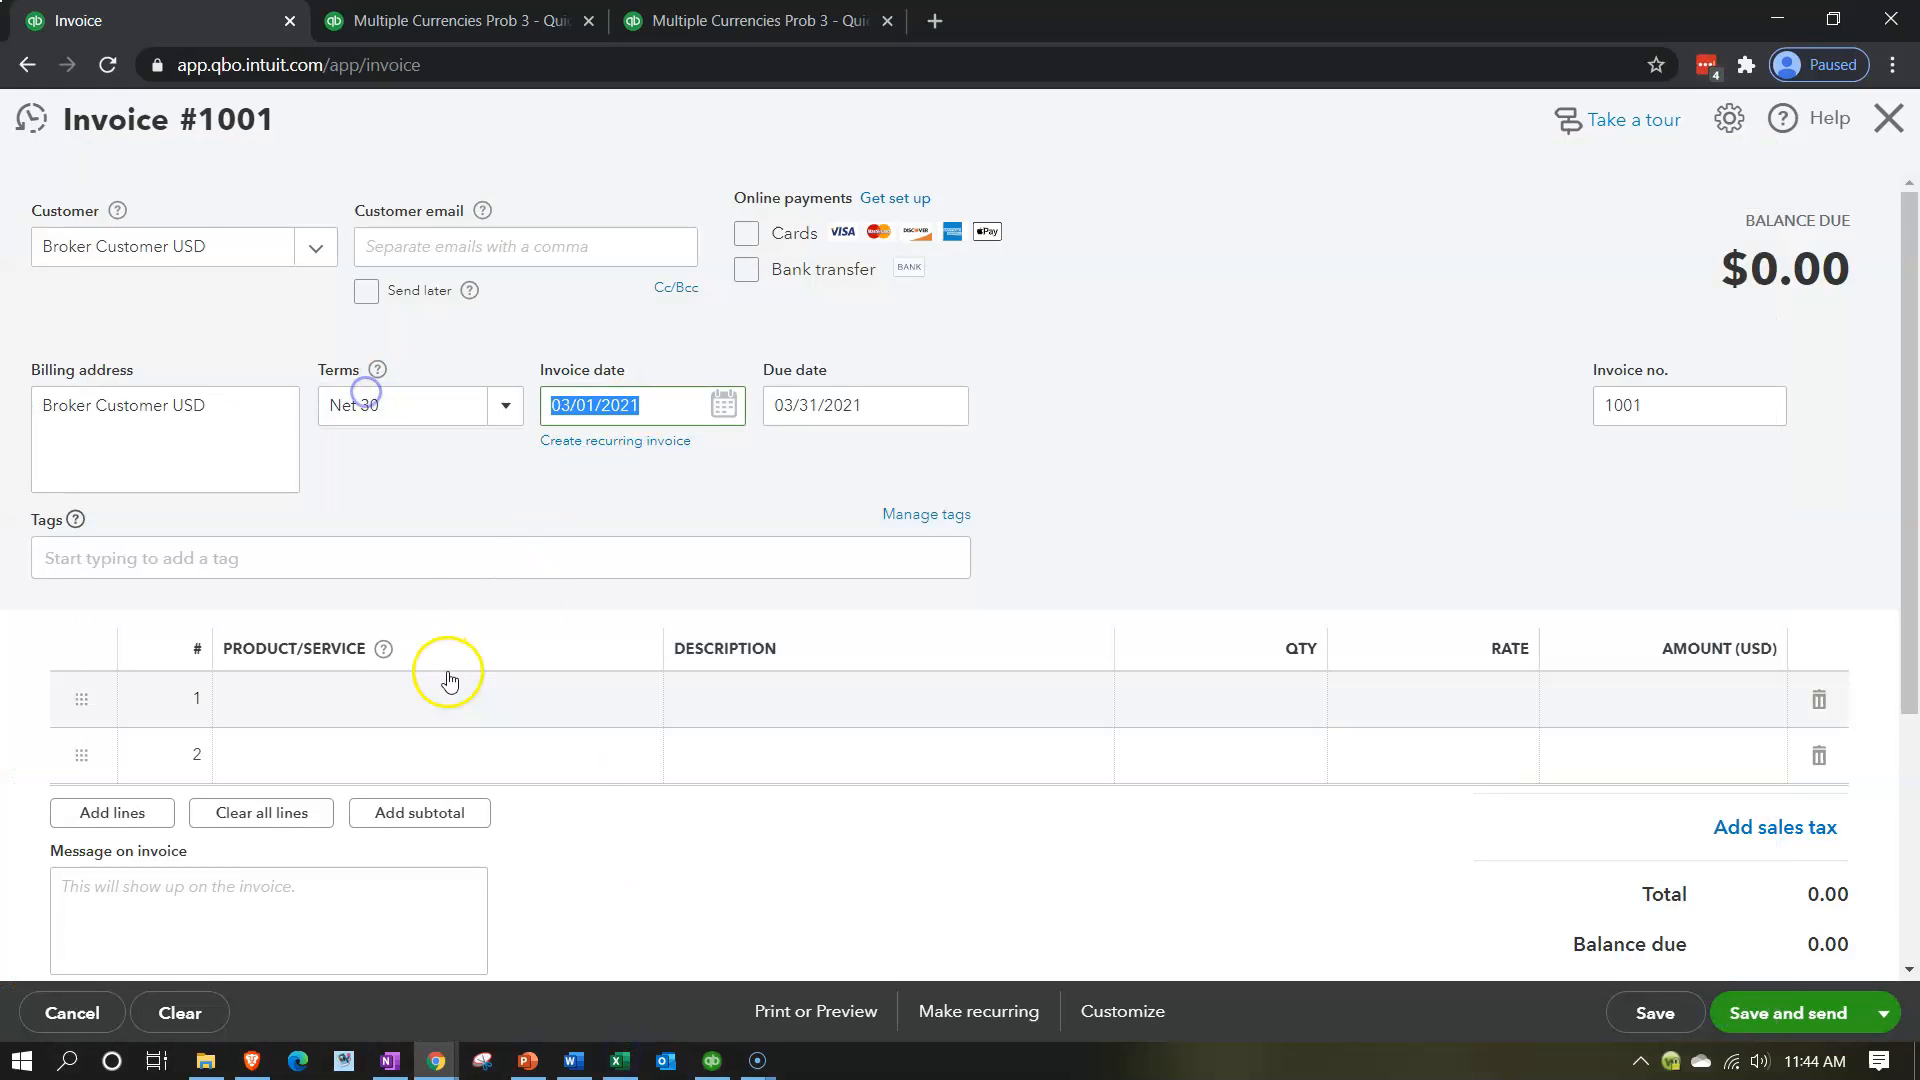
pyautogui.write('10/01/2')
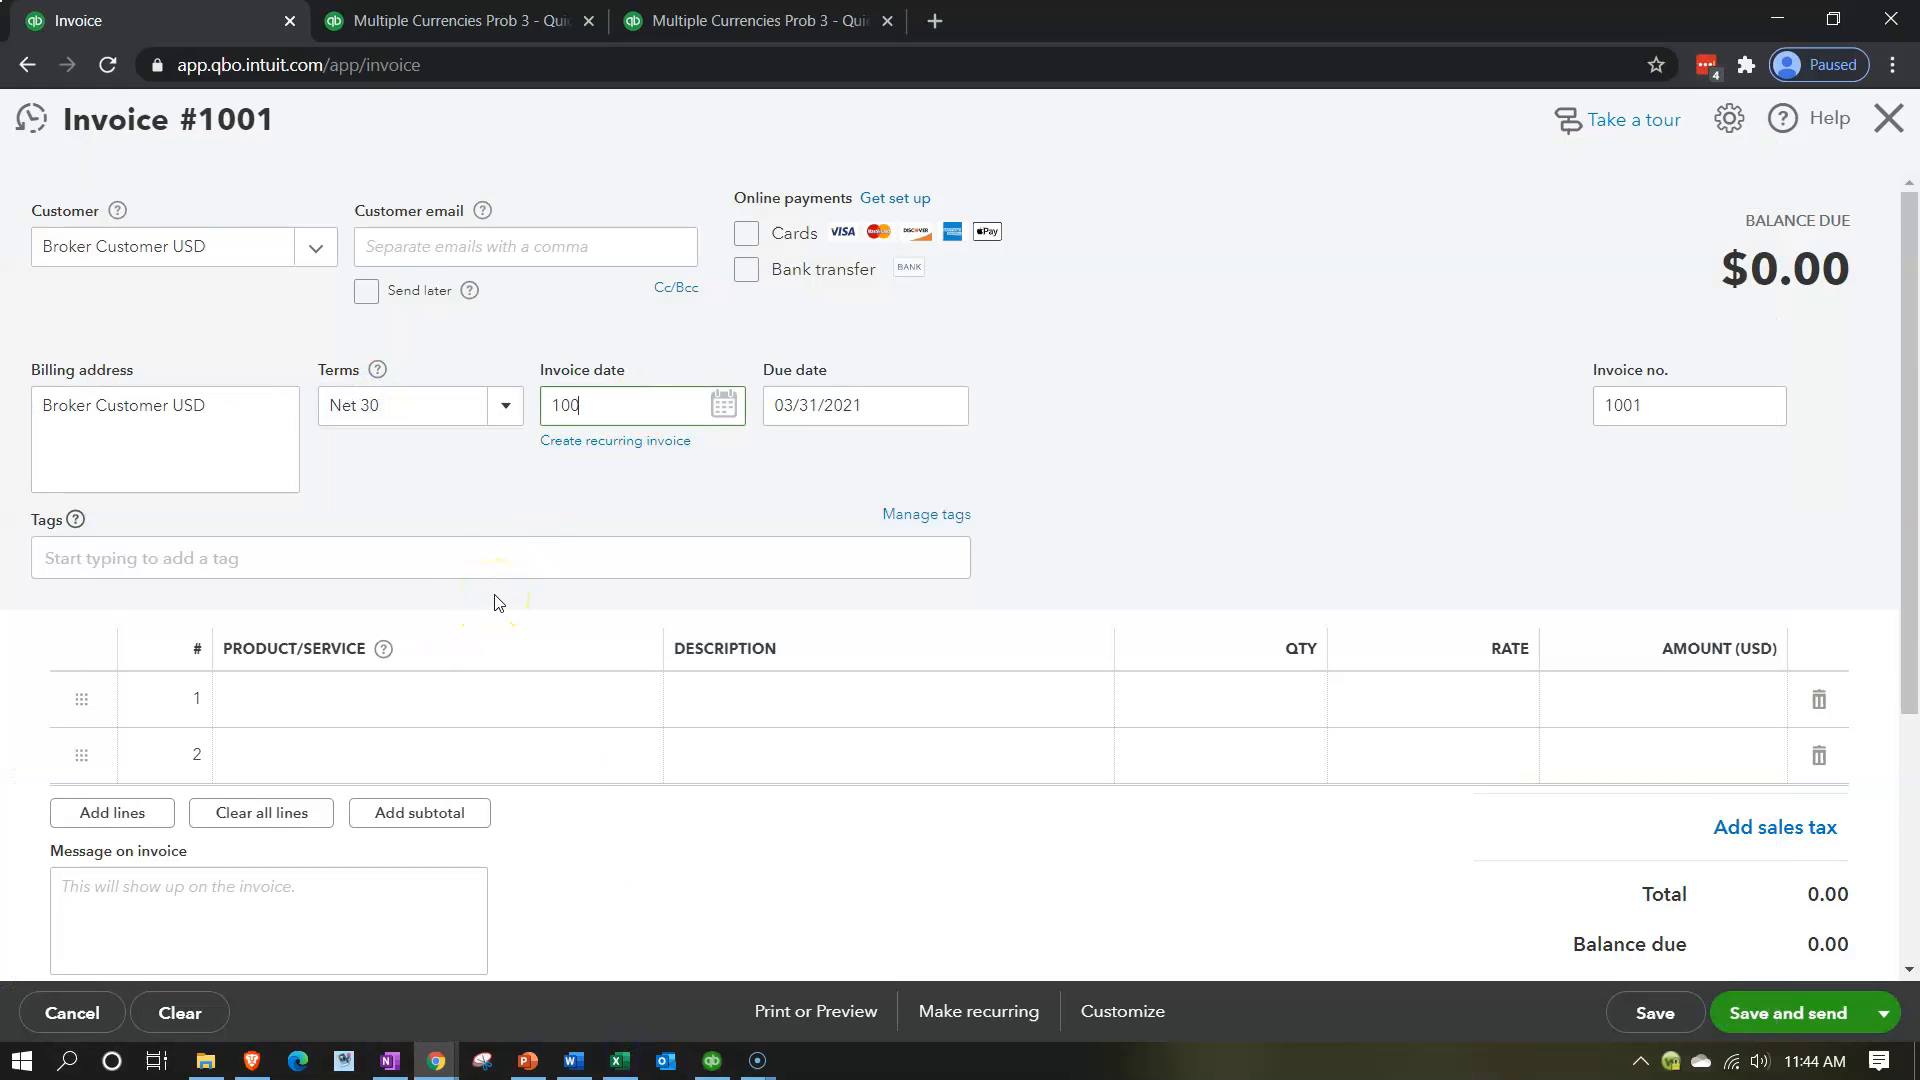
pyautogui.write('0')
pyautogui.press('Tab')
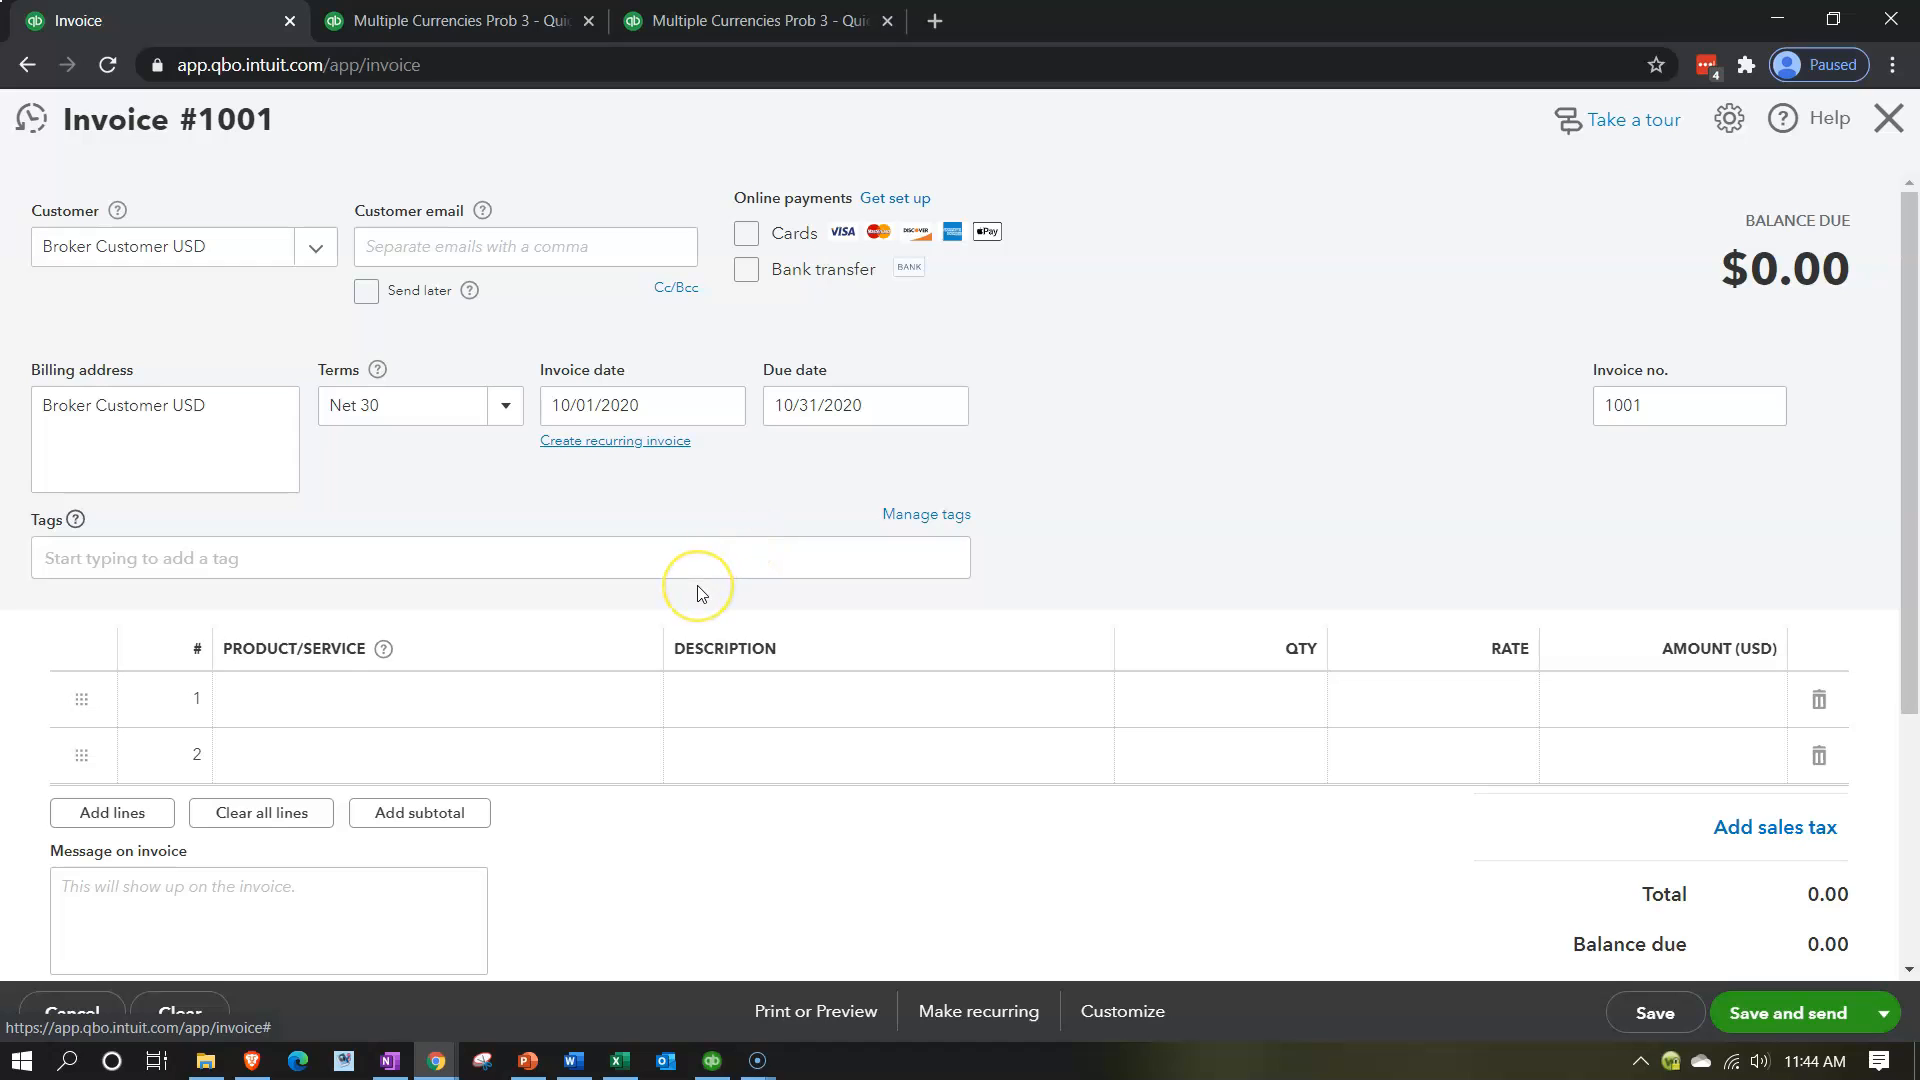
# Start a new product/service of type Service for the first line of the invoice.
pyautogui.scroll(-1, 699, 592)
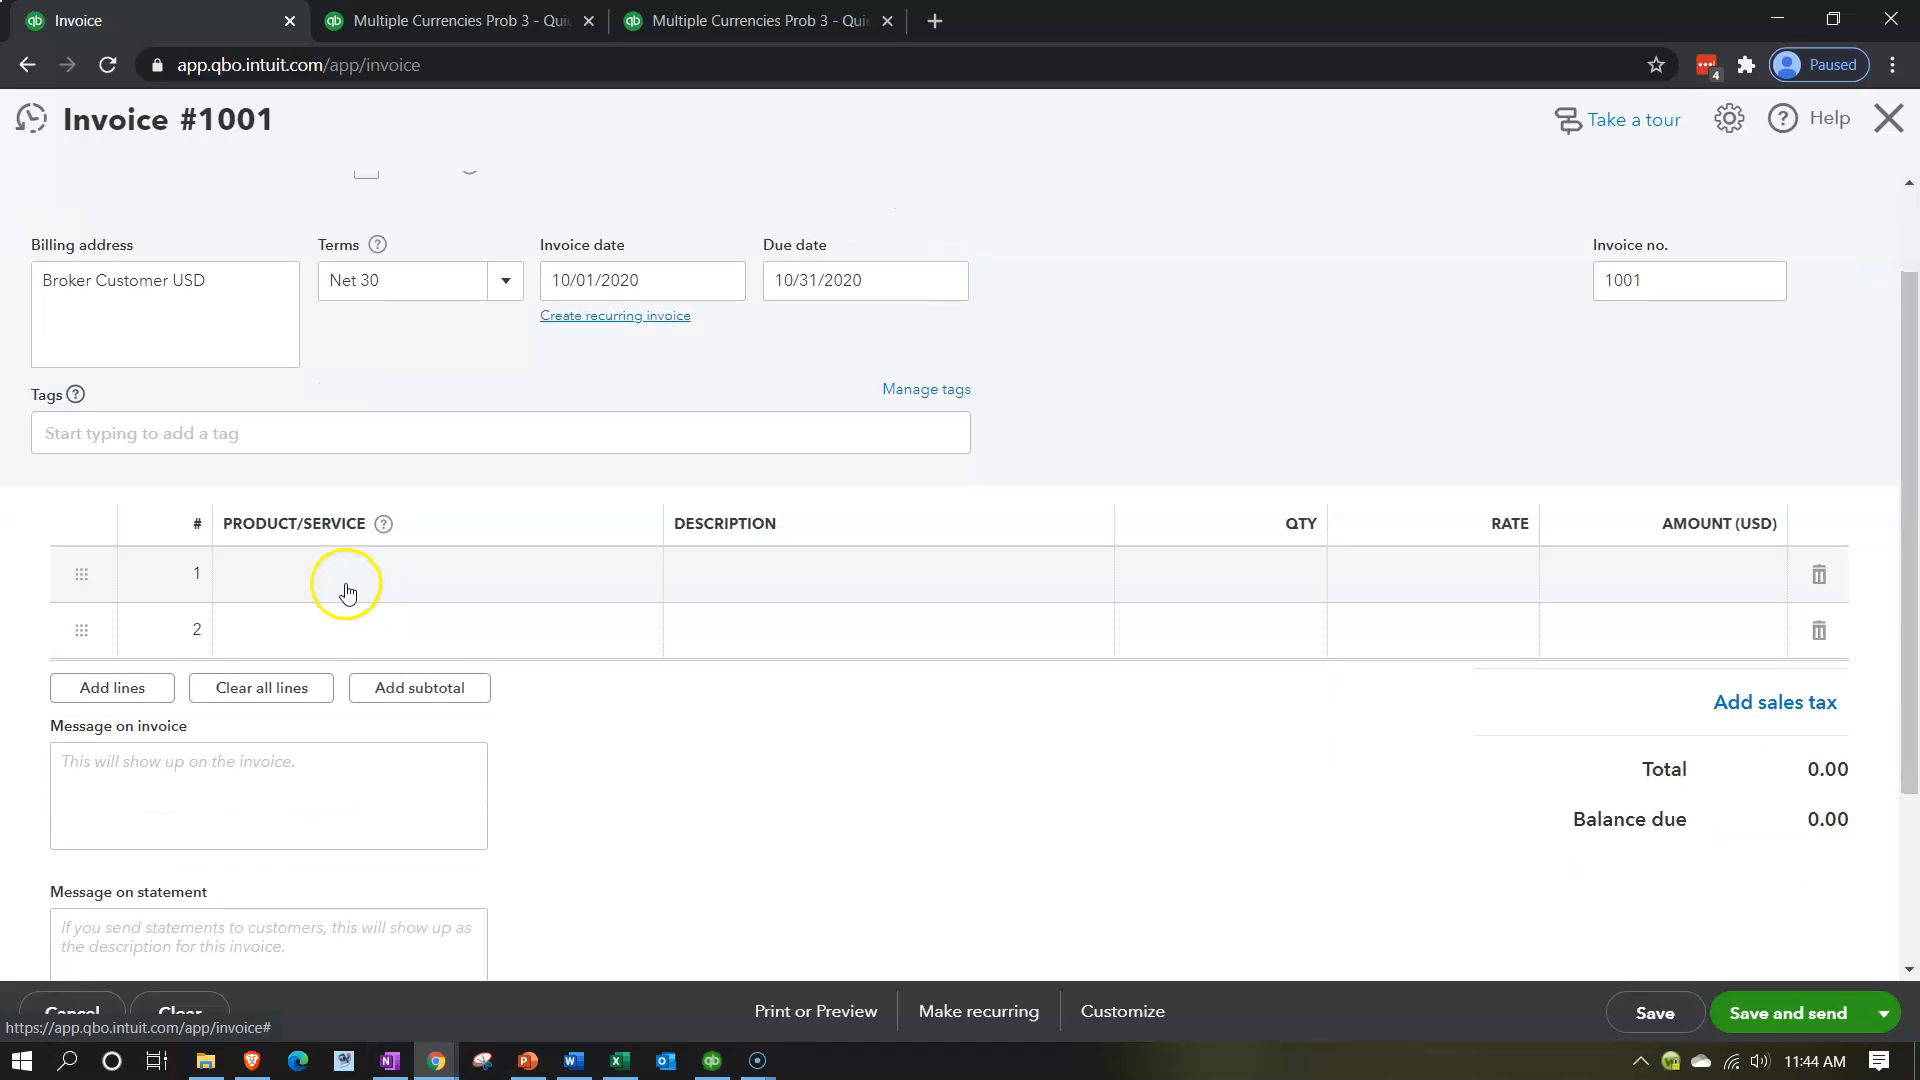
pyautogui.click(347, 585)
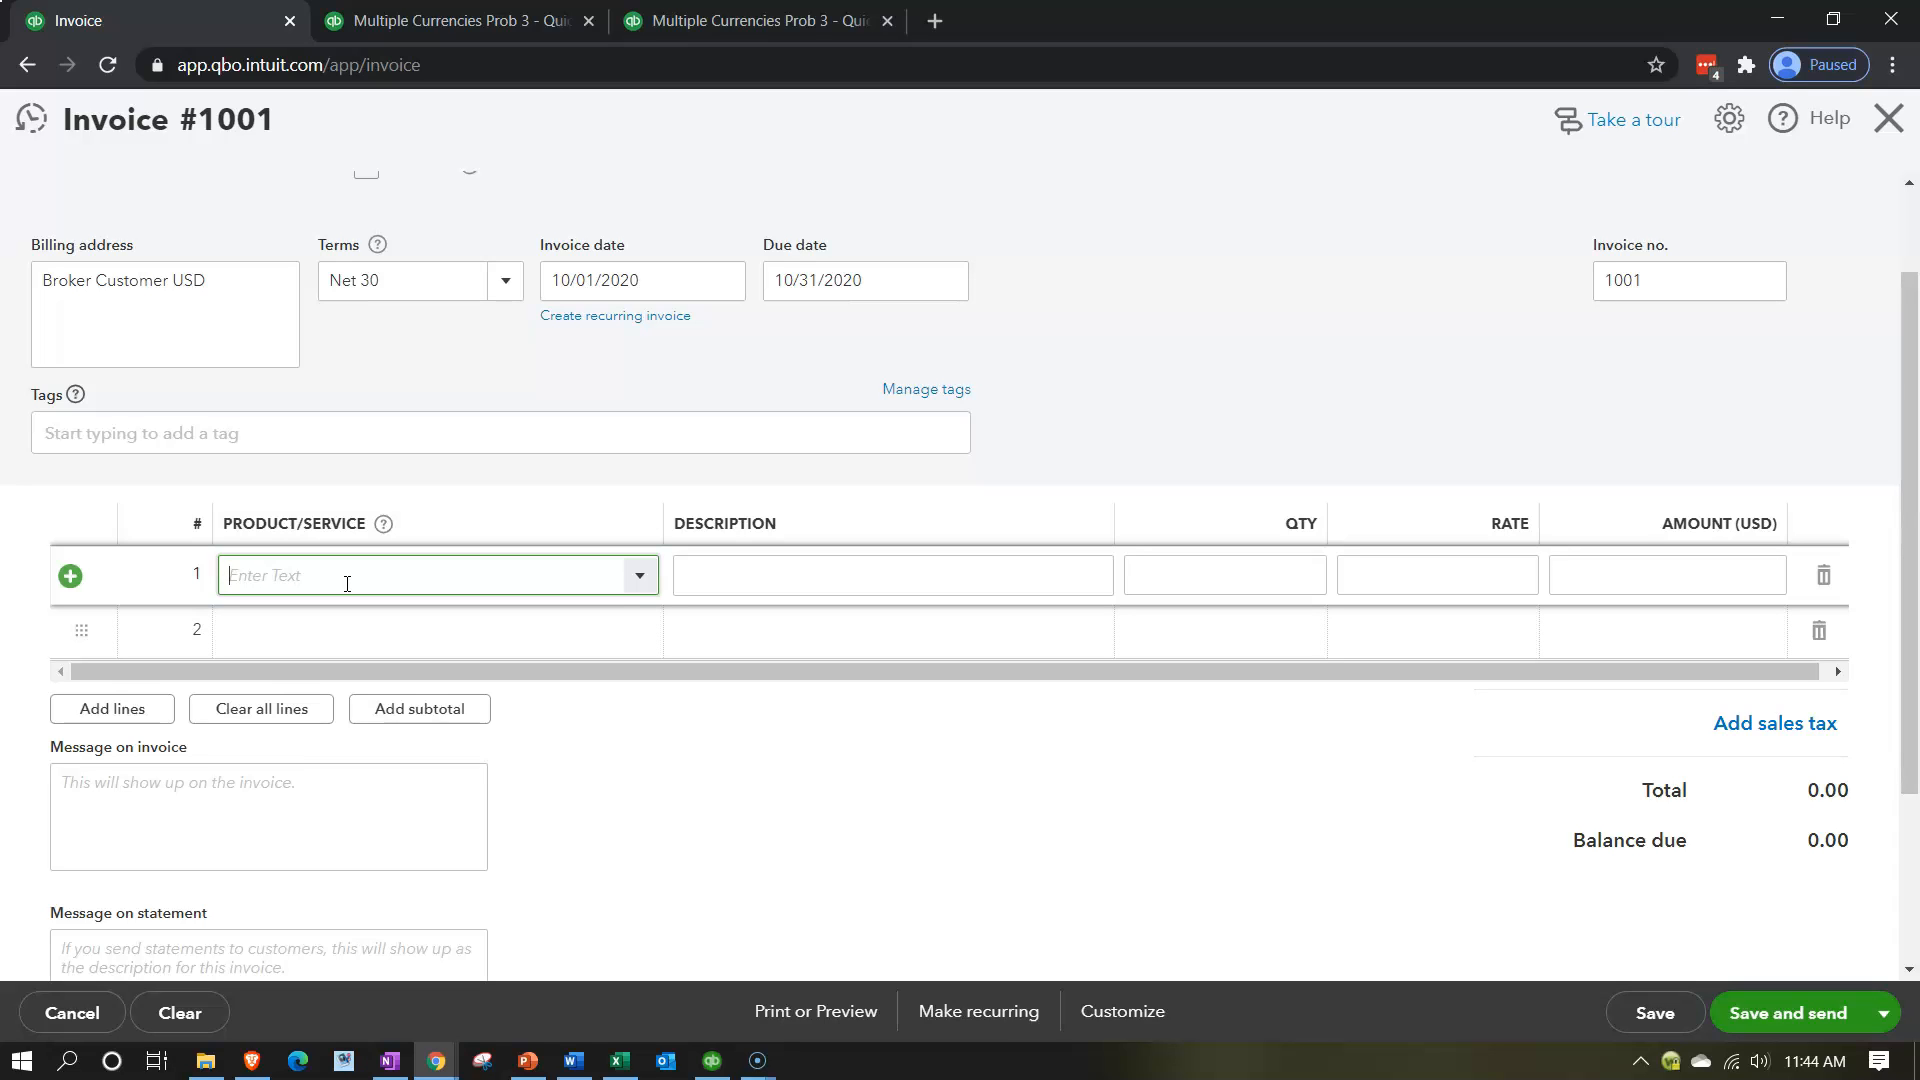
pyautogui.click(640, 575)
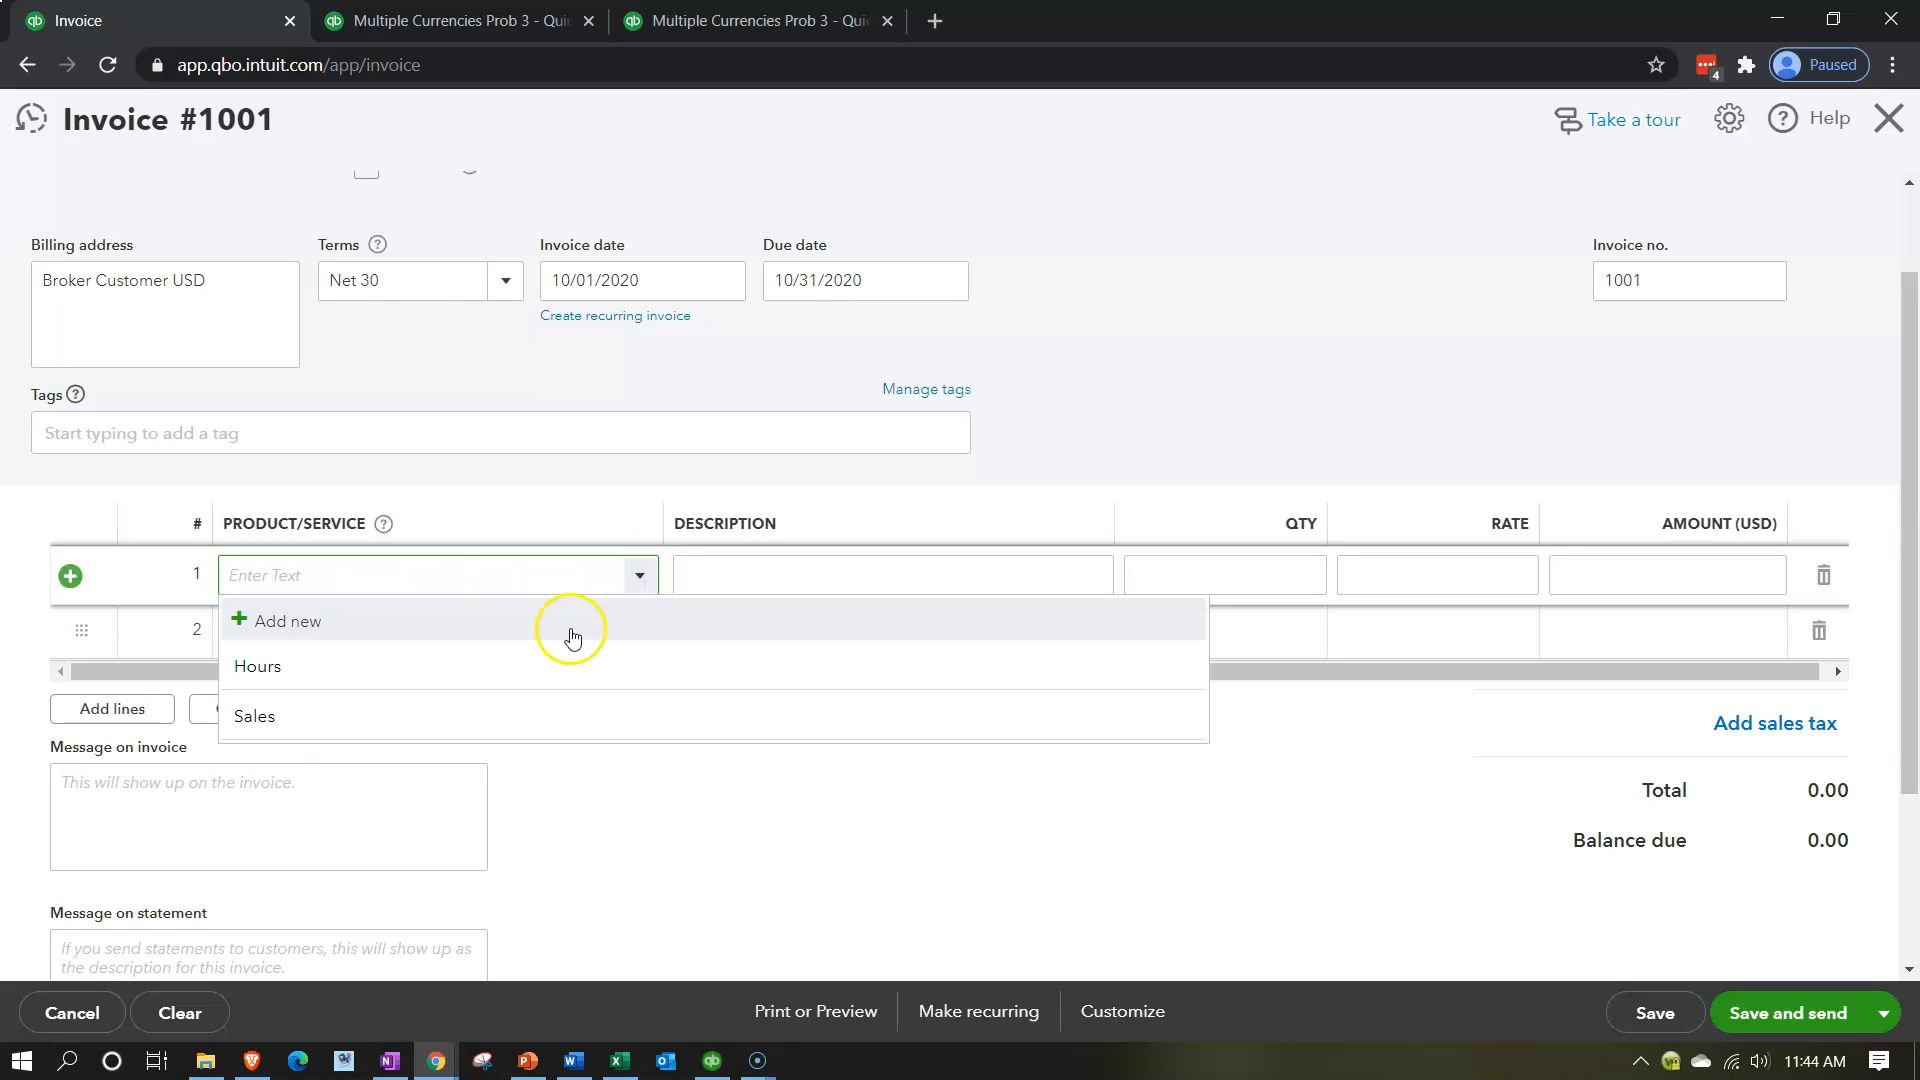
pyautogui.click(424, 626)
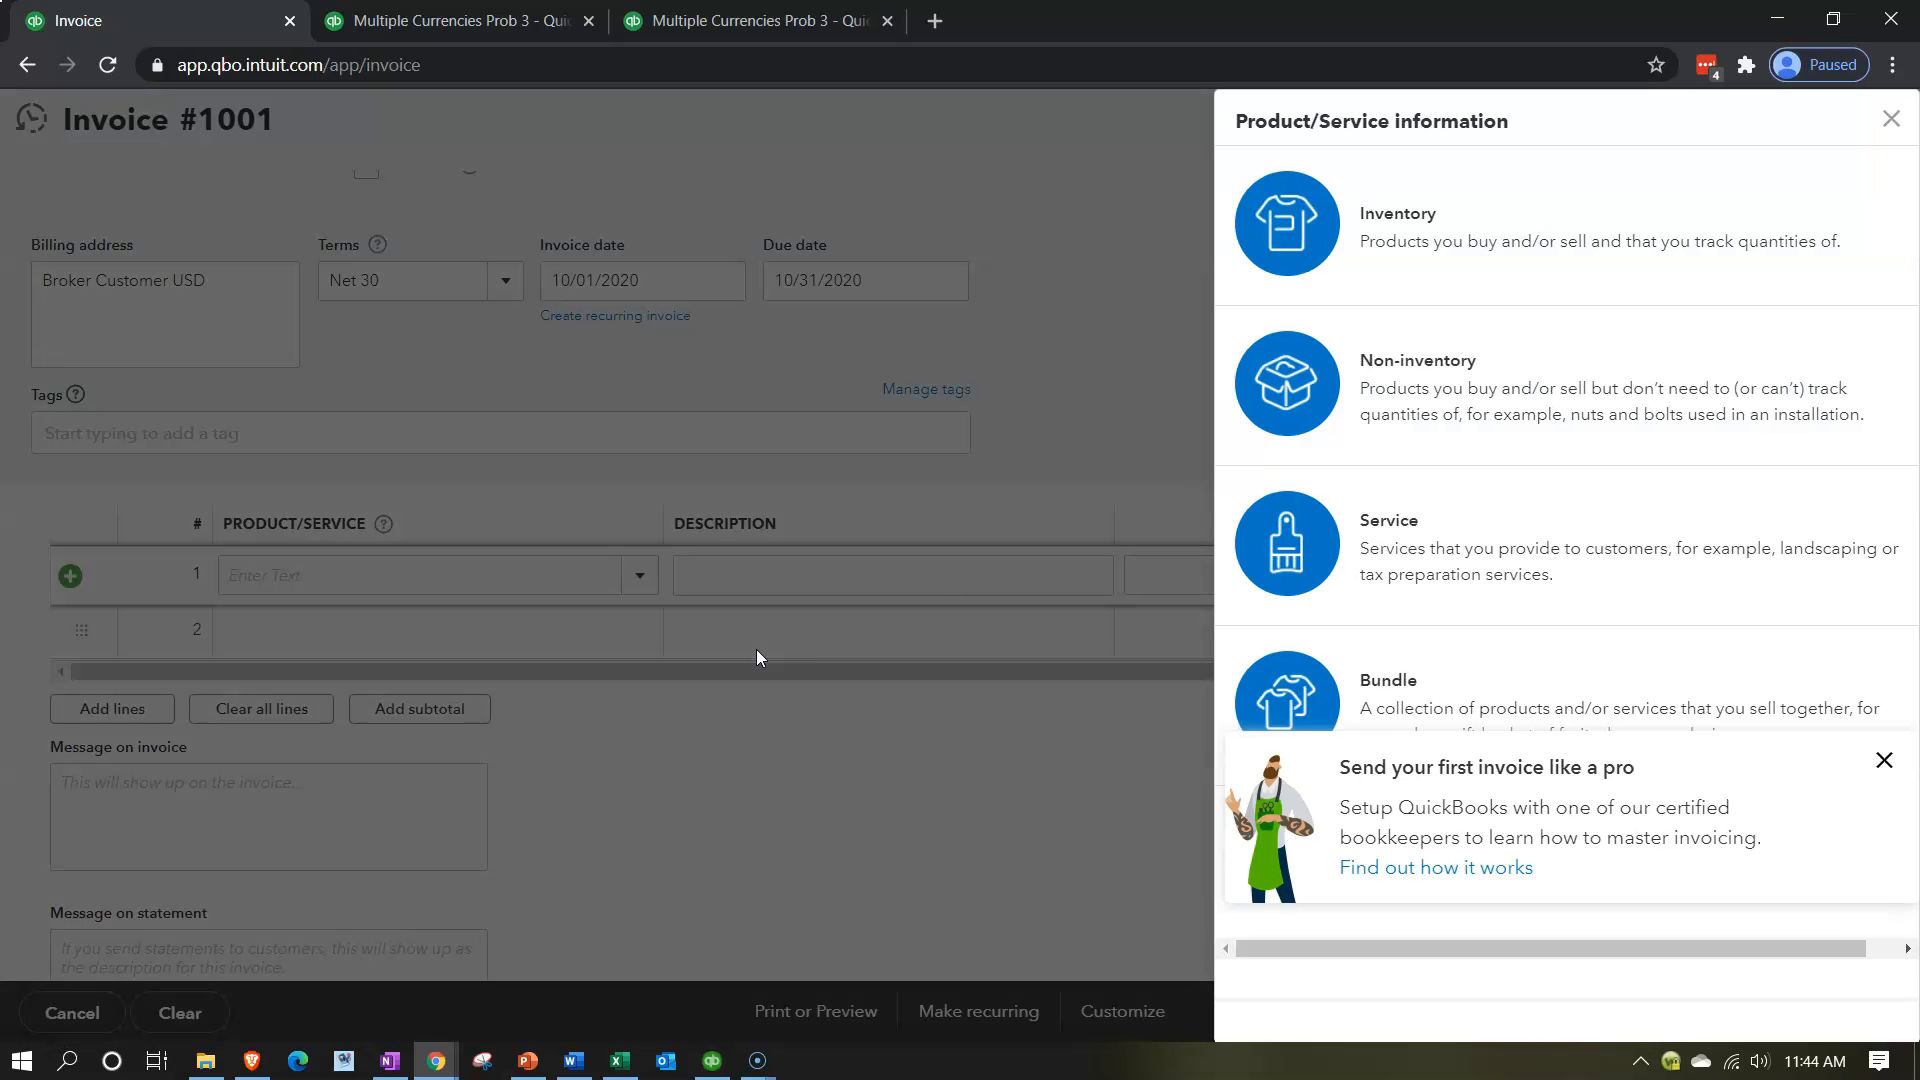
pyautogui.click(1420, 565)
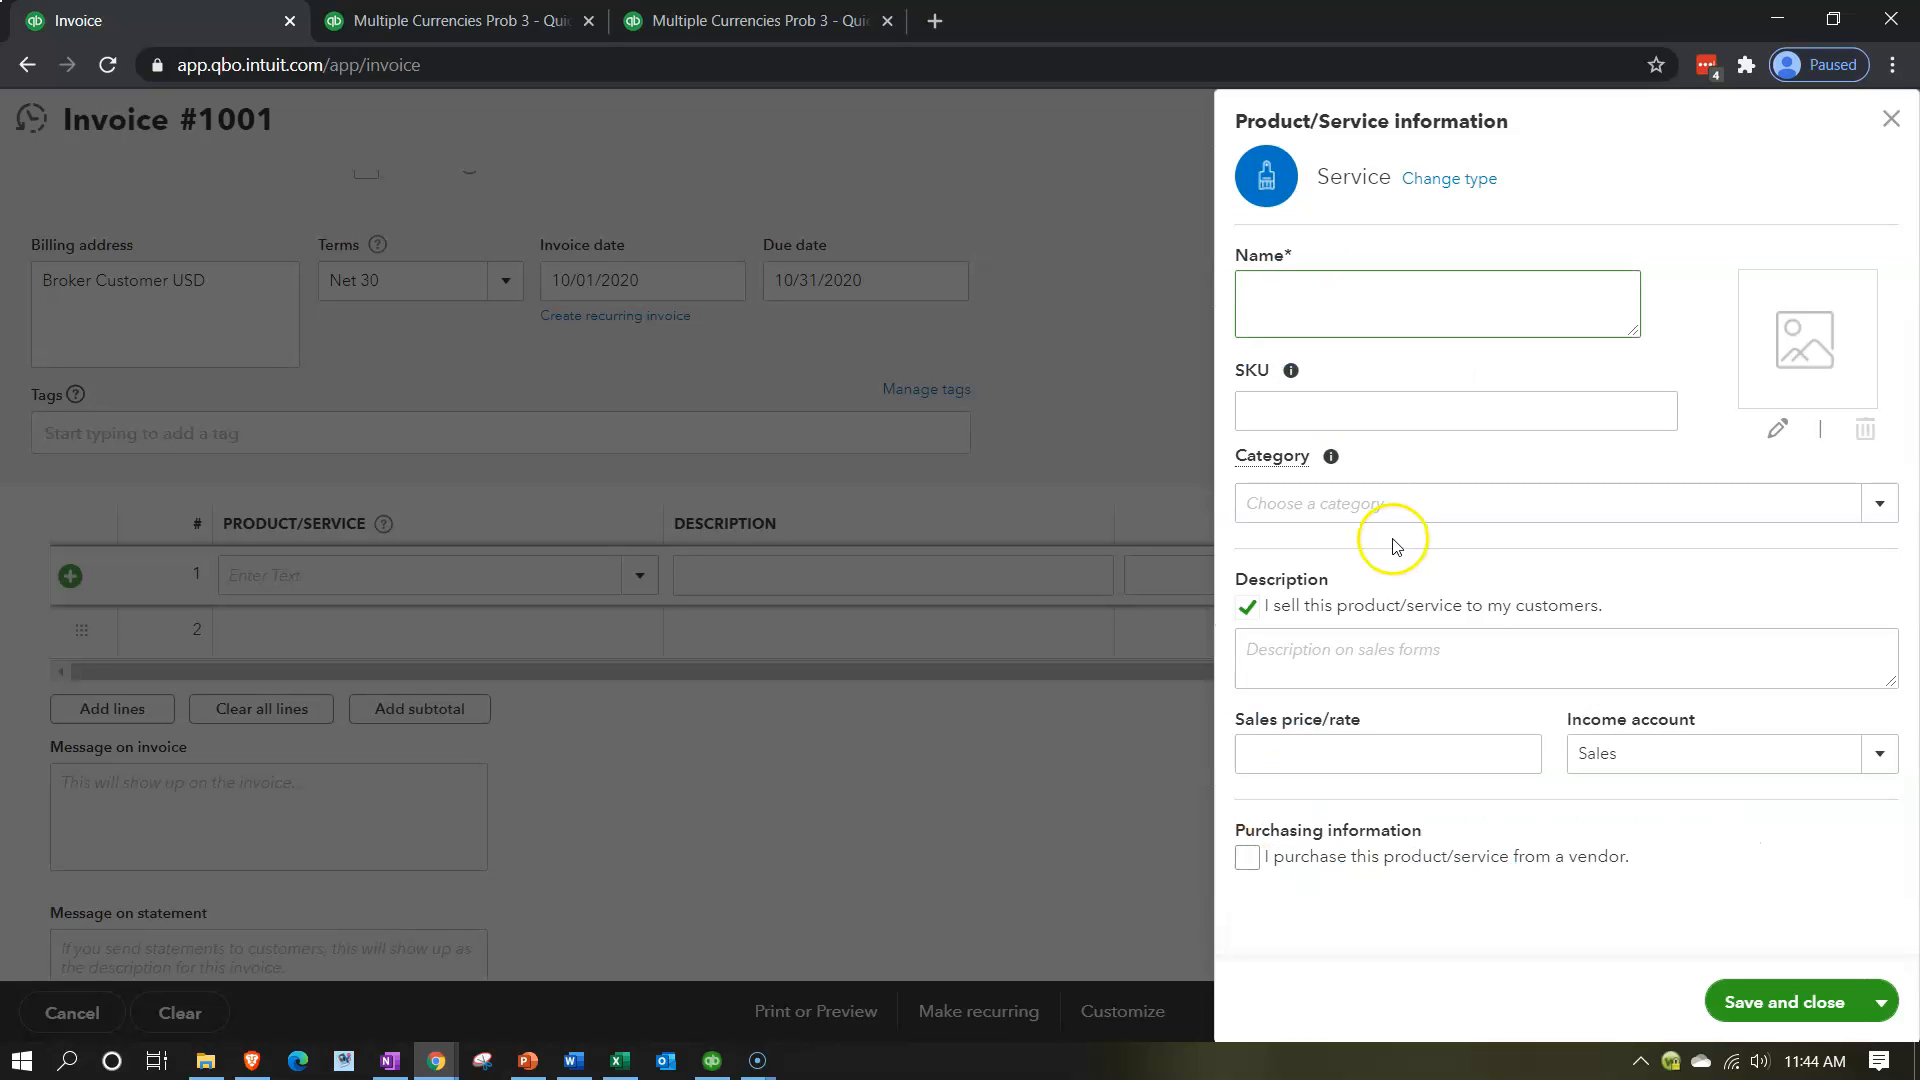
# Name the service Broker Clearing Account and enter the same text as its sales description.
pyautogui.write('Broakder')
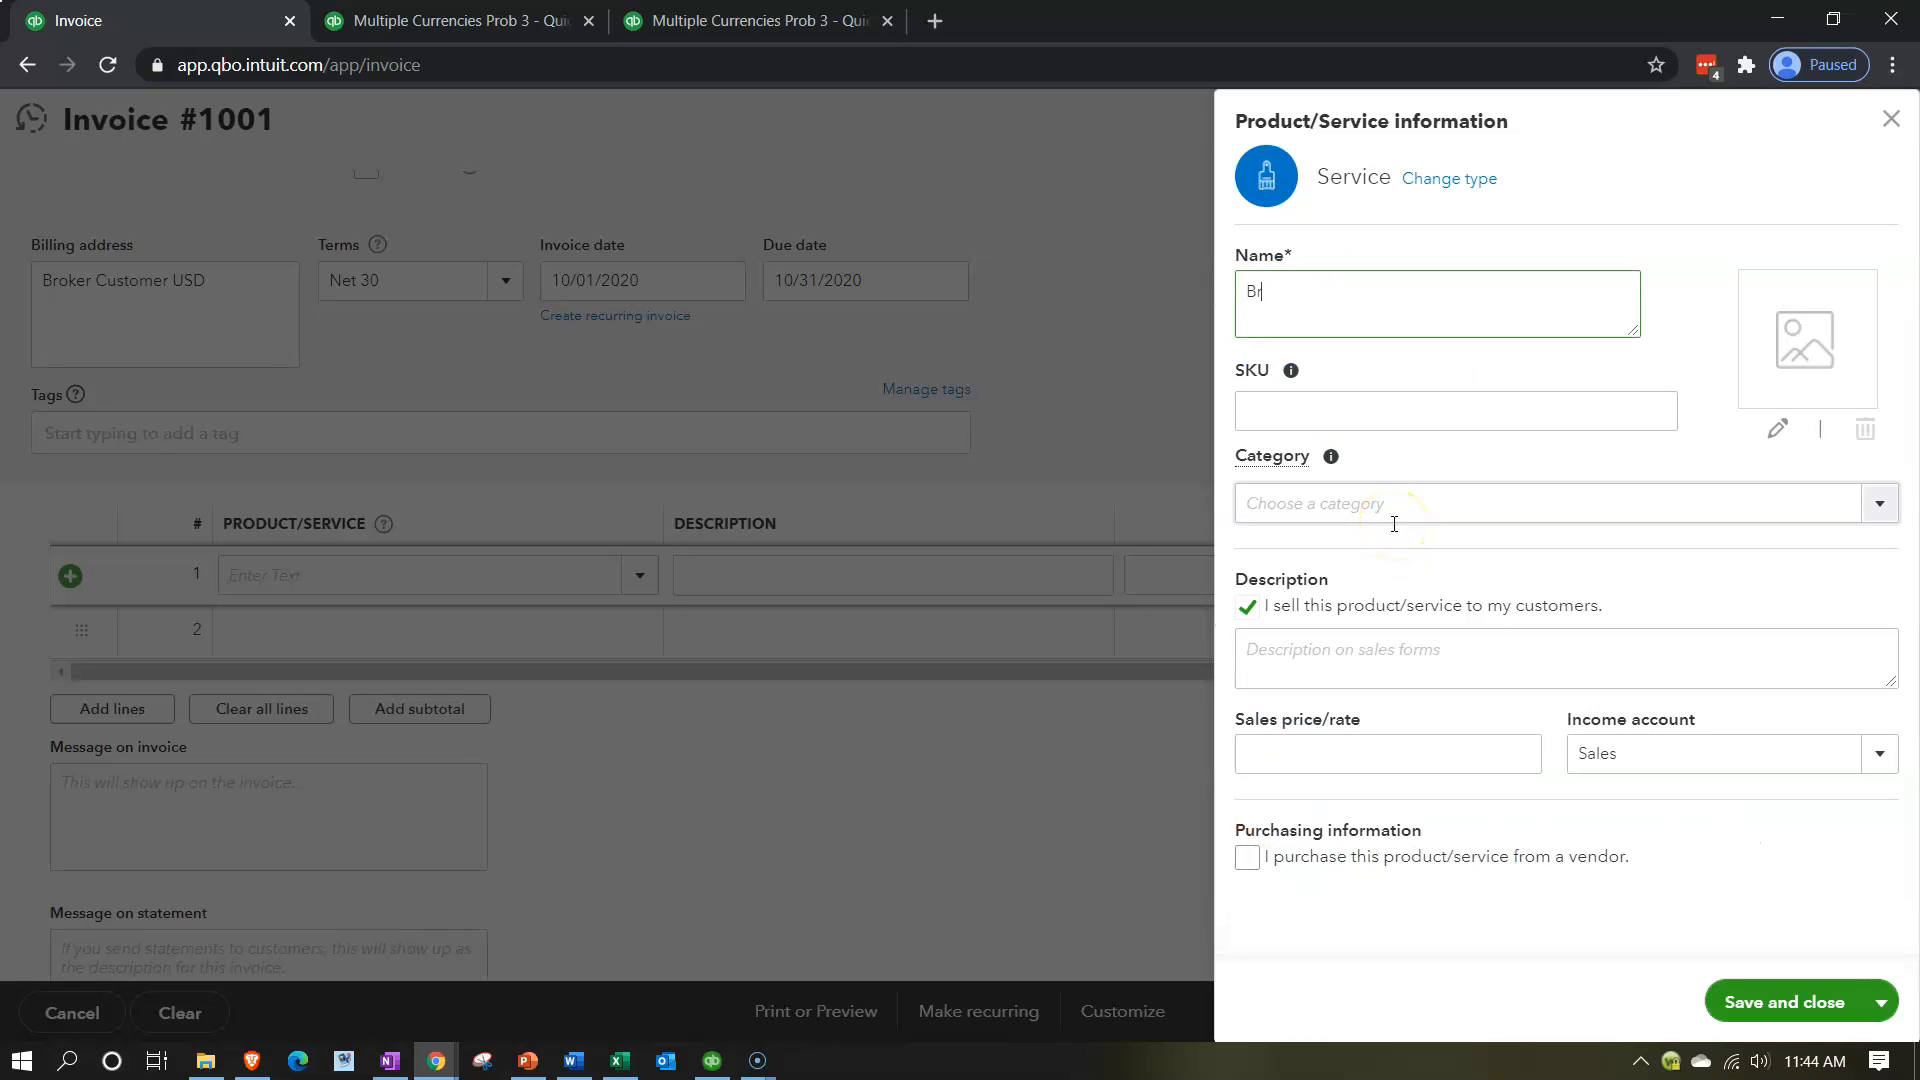
pyautogui.press('BackSpace')
pyautogui.press('BackSpace')
pyautogui.press('BackSpace')
pyautogui.press('BackSpace')
pyautogui.write('ker Clearing Account')
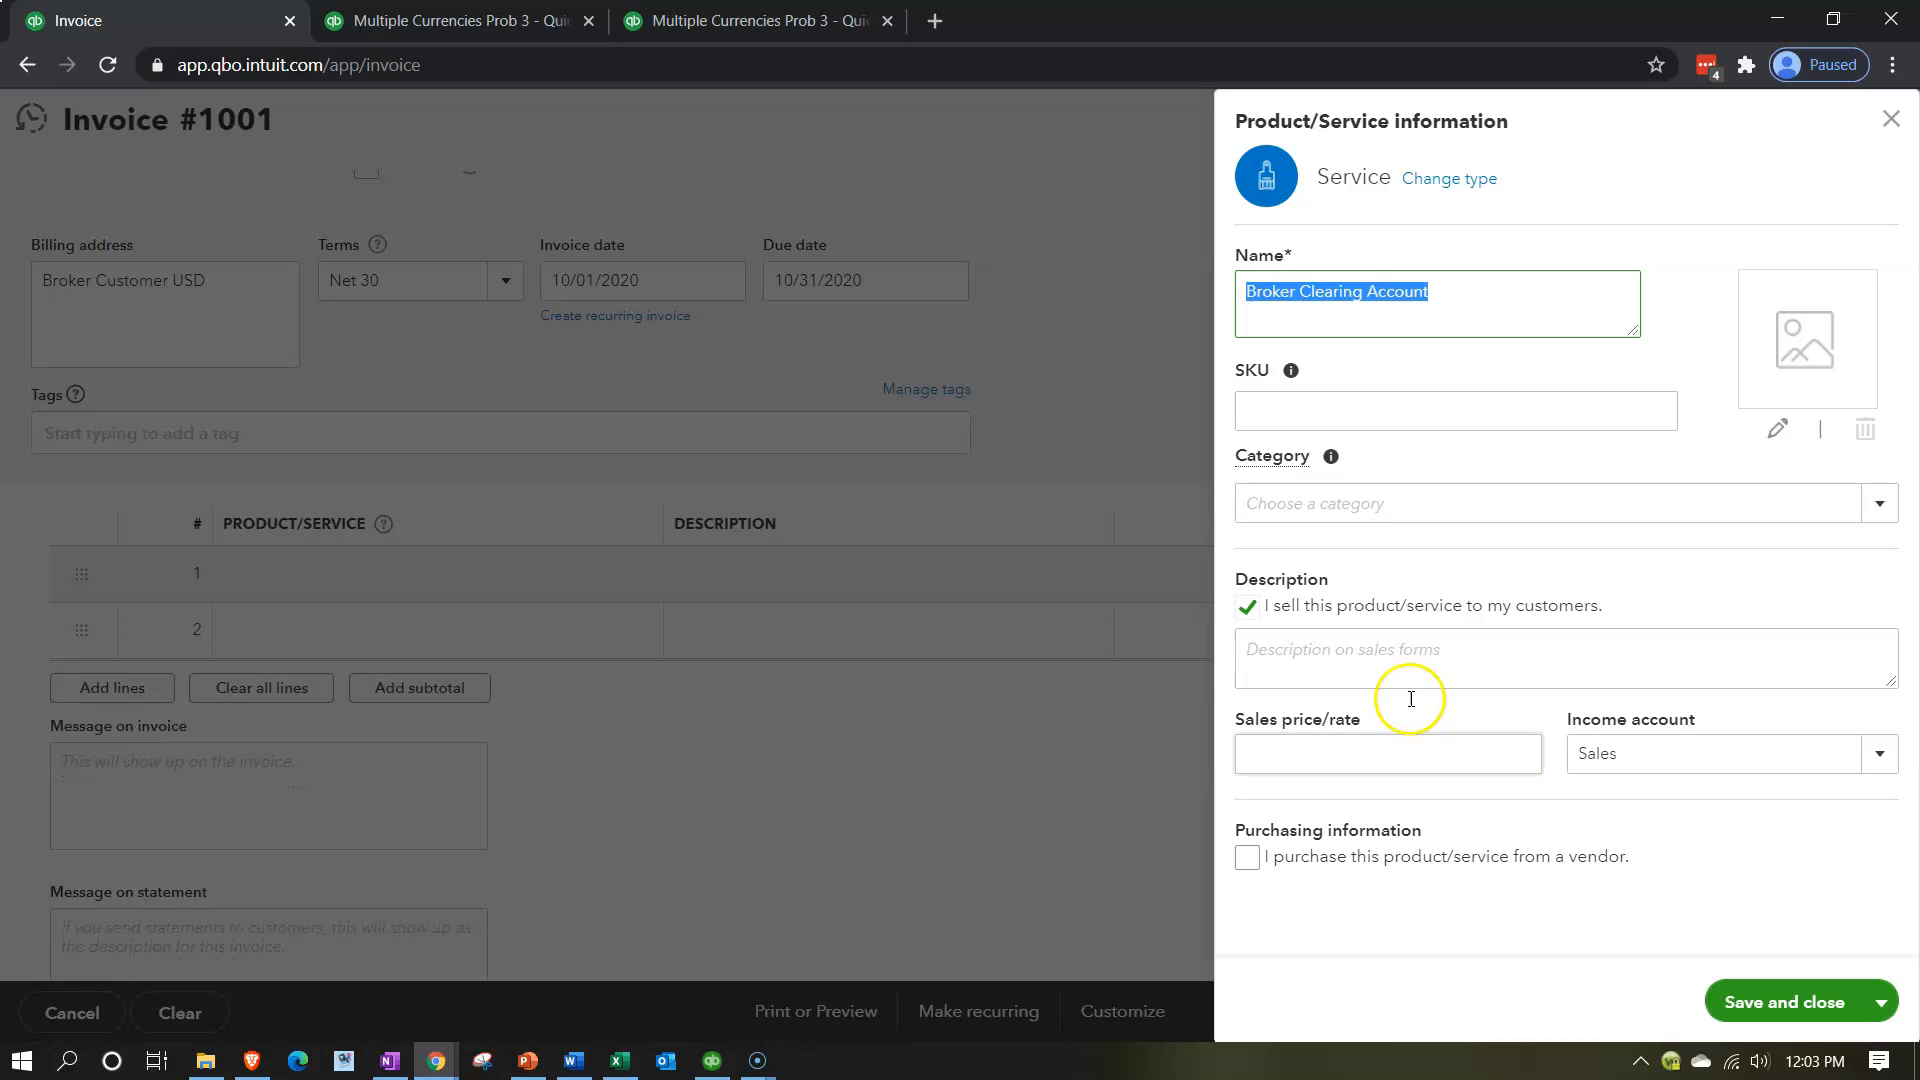
pyautogui.click(1365, 671)
pyautogui.write('Broker Clearing Account')
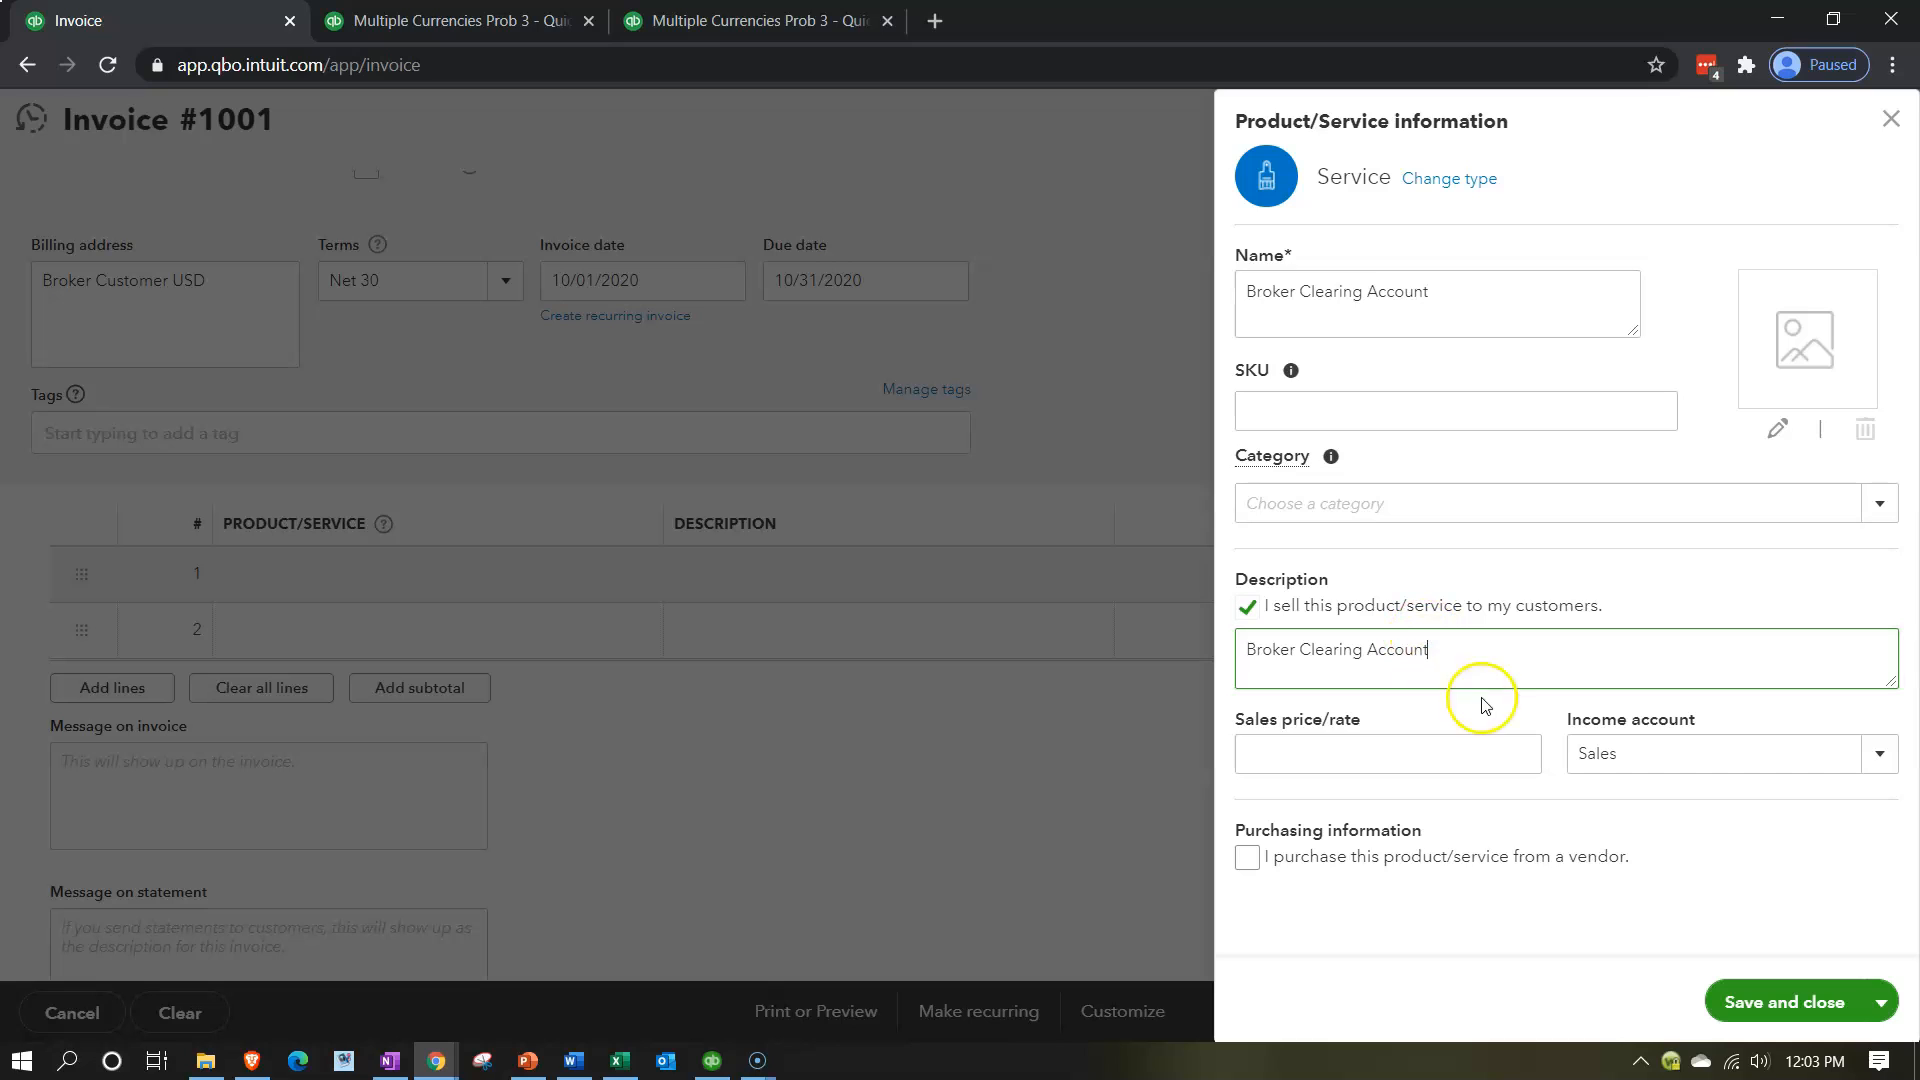
# Start a new account for the service's income account and set its account type to Other Current Assets.
pyautogui.click(1878, 756)
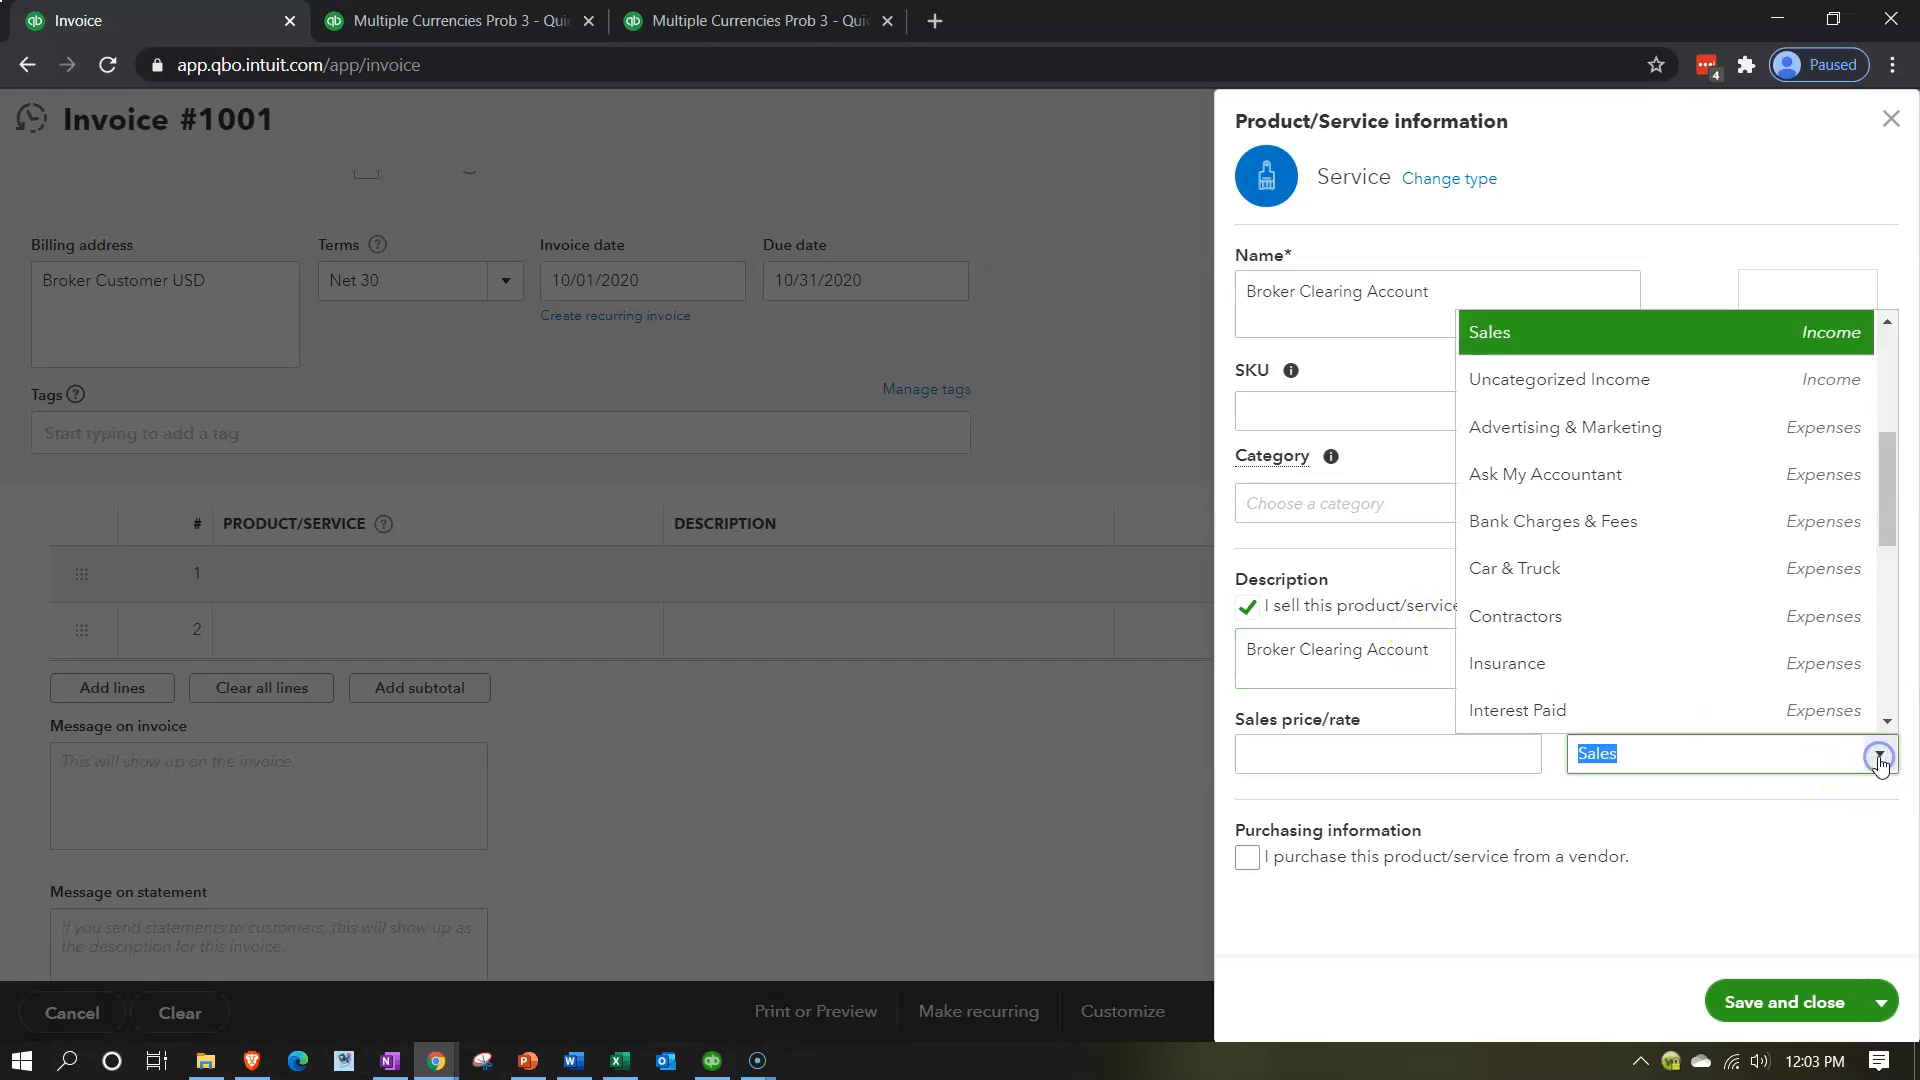
pyautogui.scroll(3, 1705, 615)
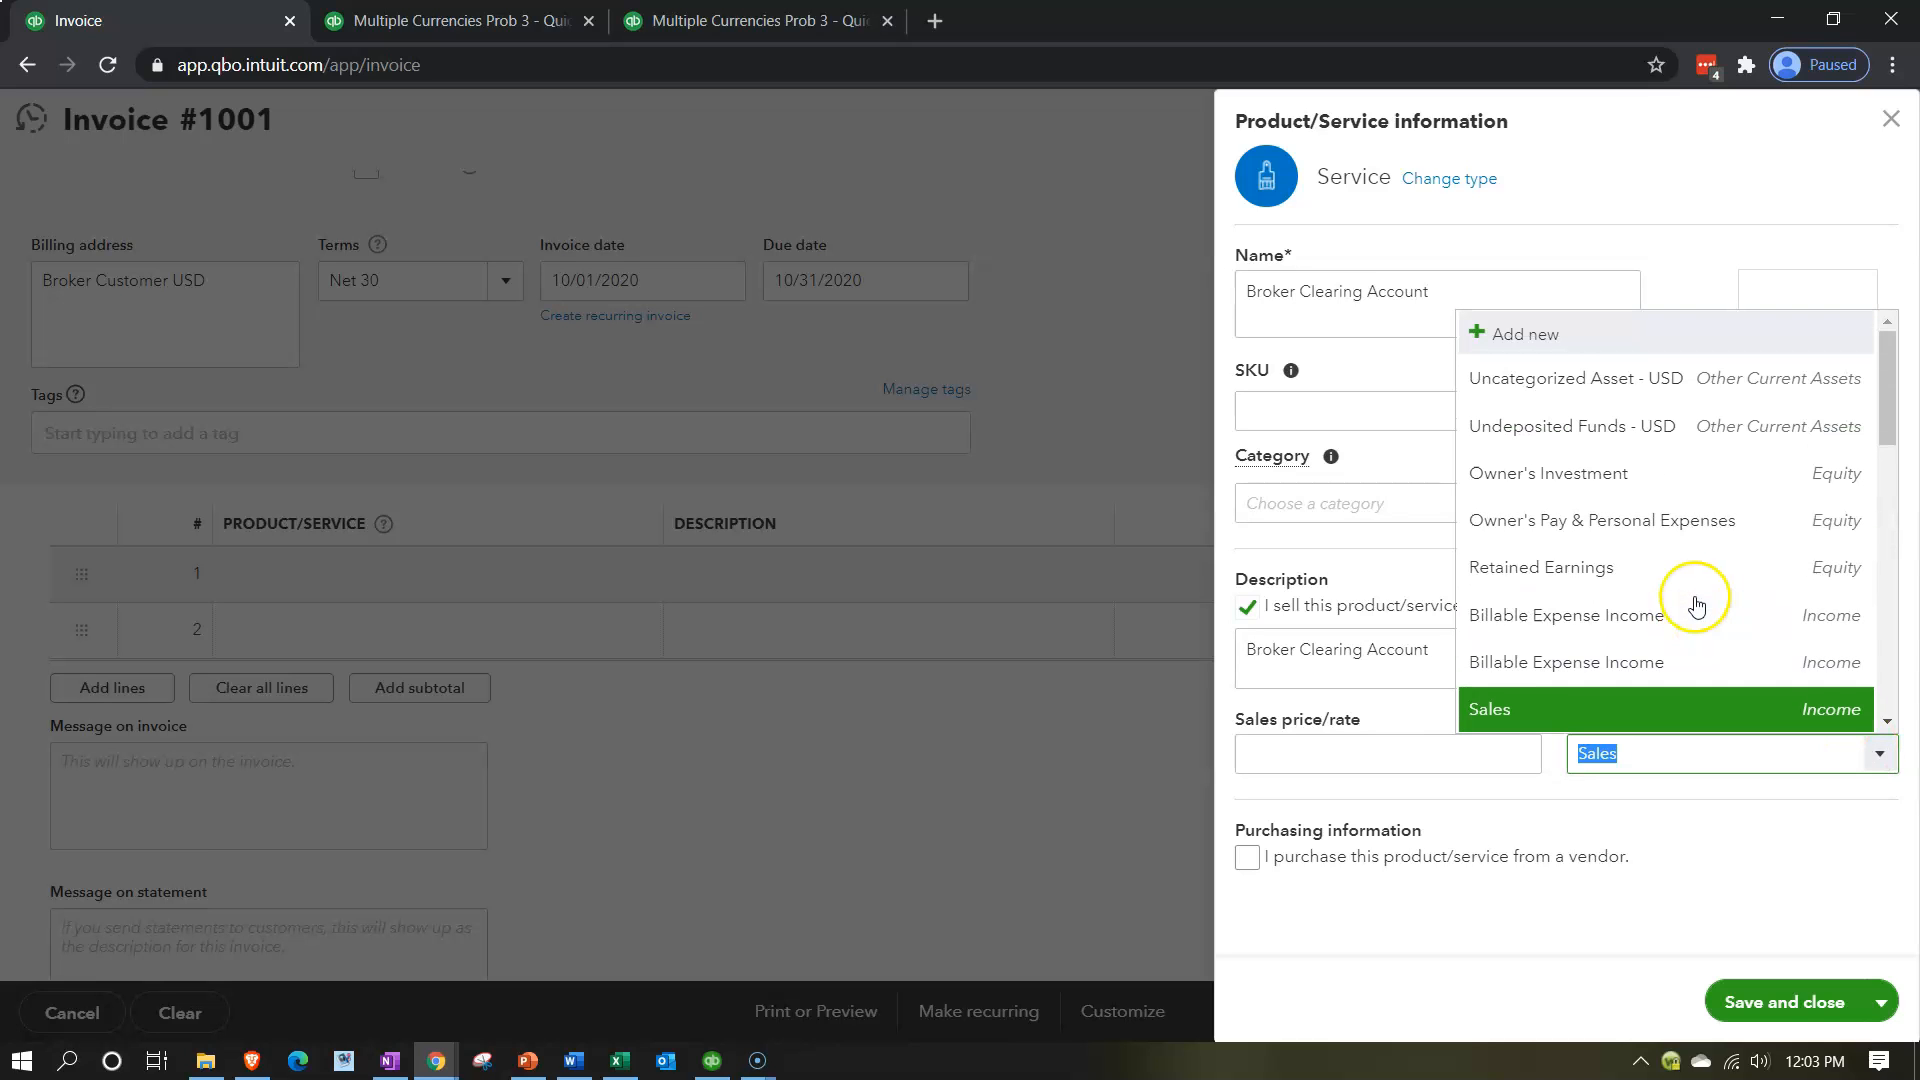
pyautogui.click(1538, 344)
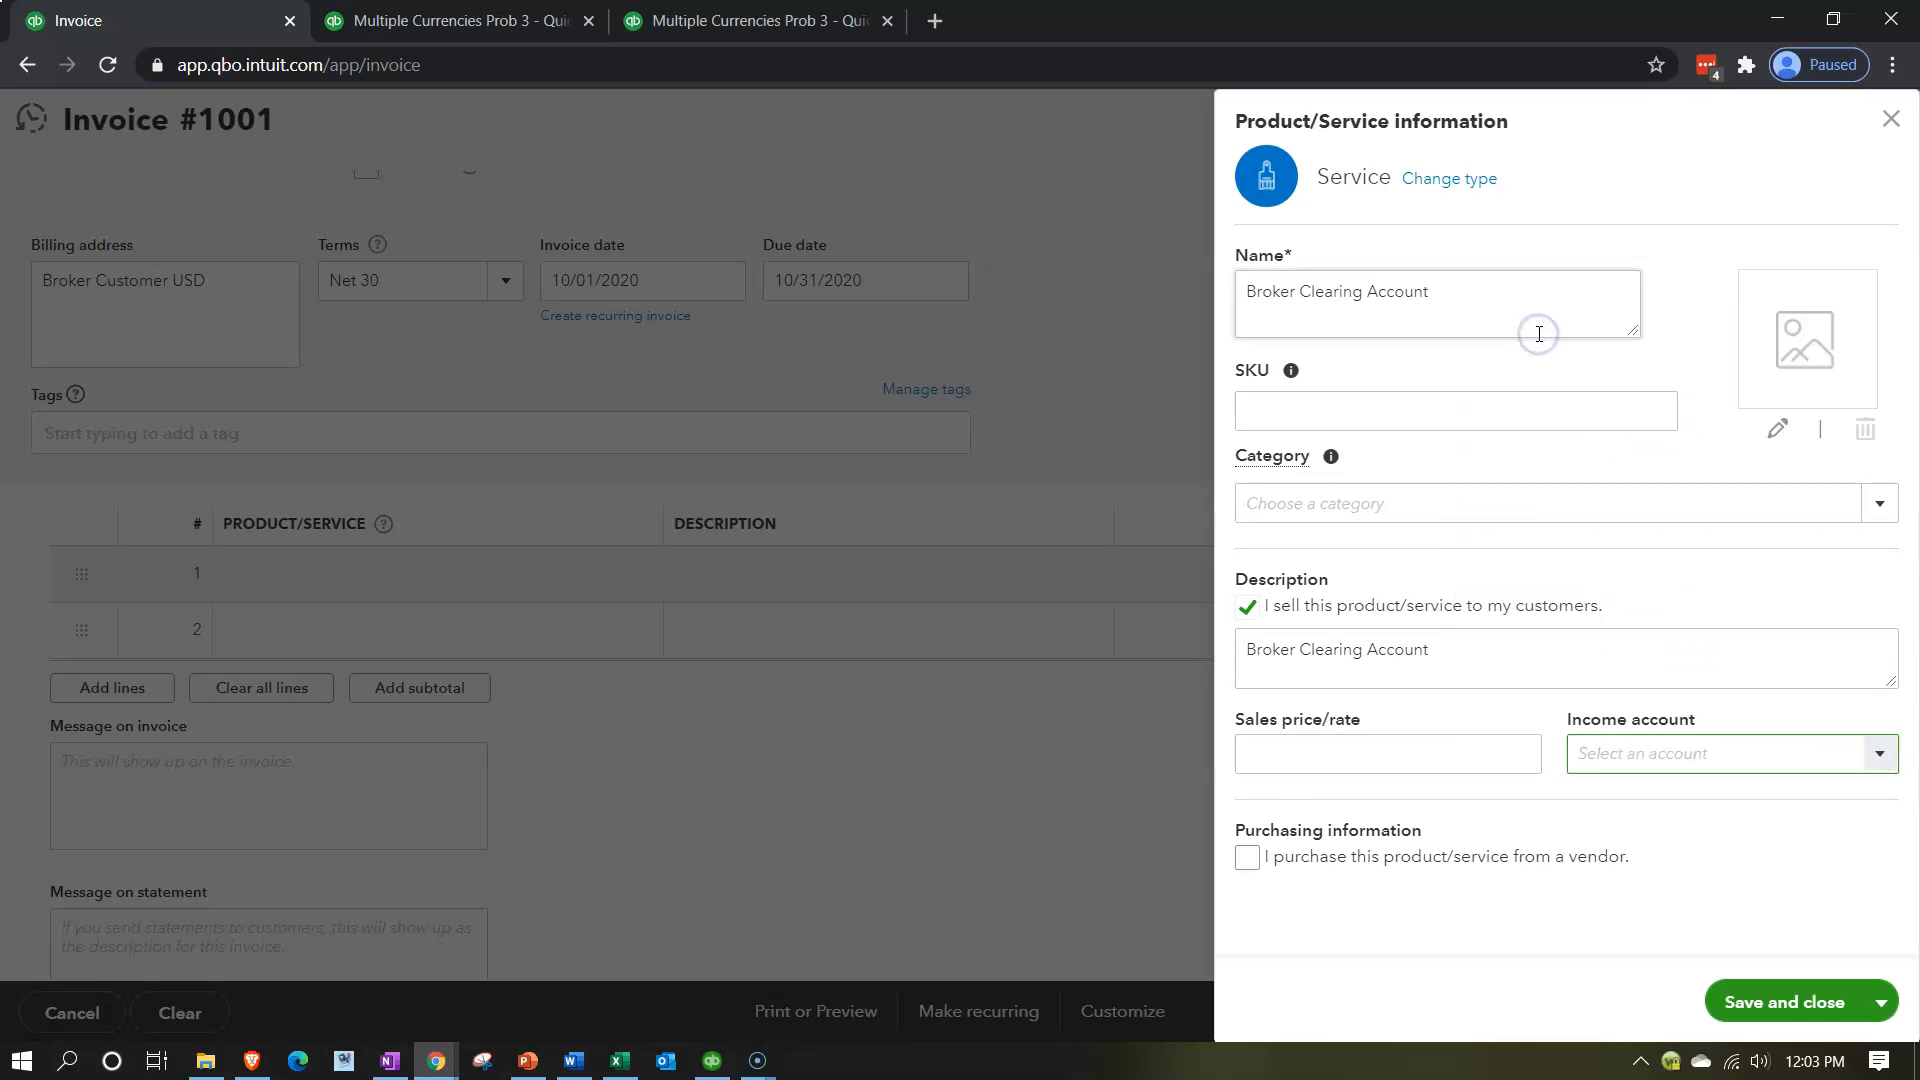
pyautogui.click(865, 289)
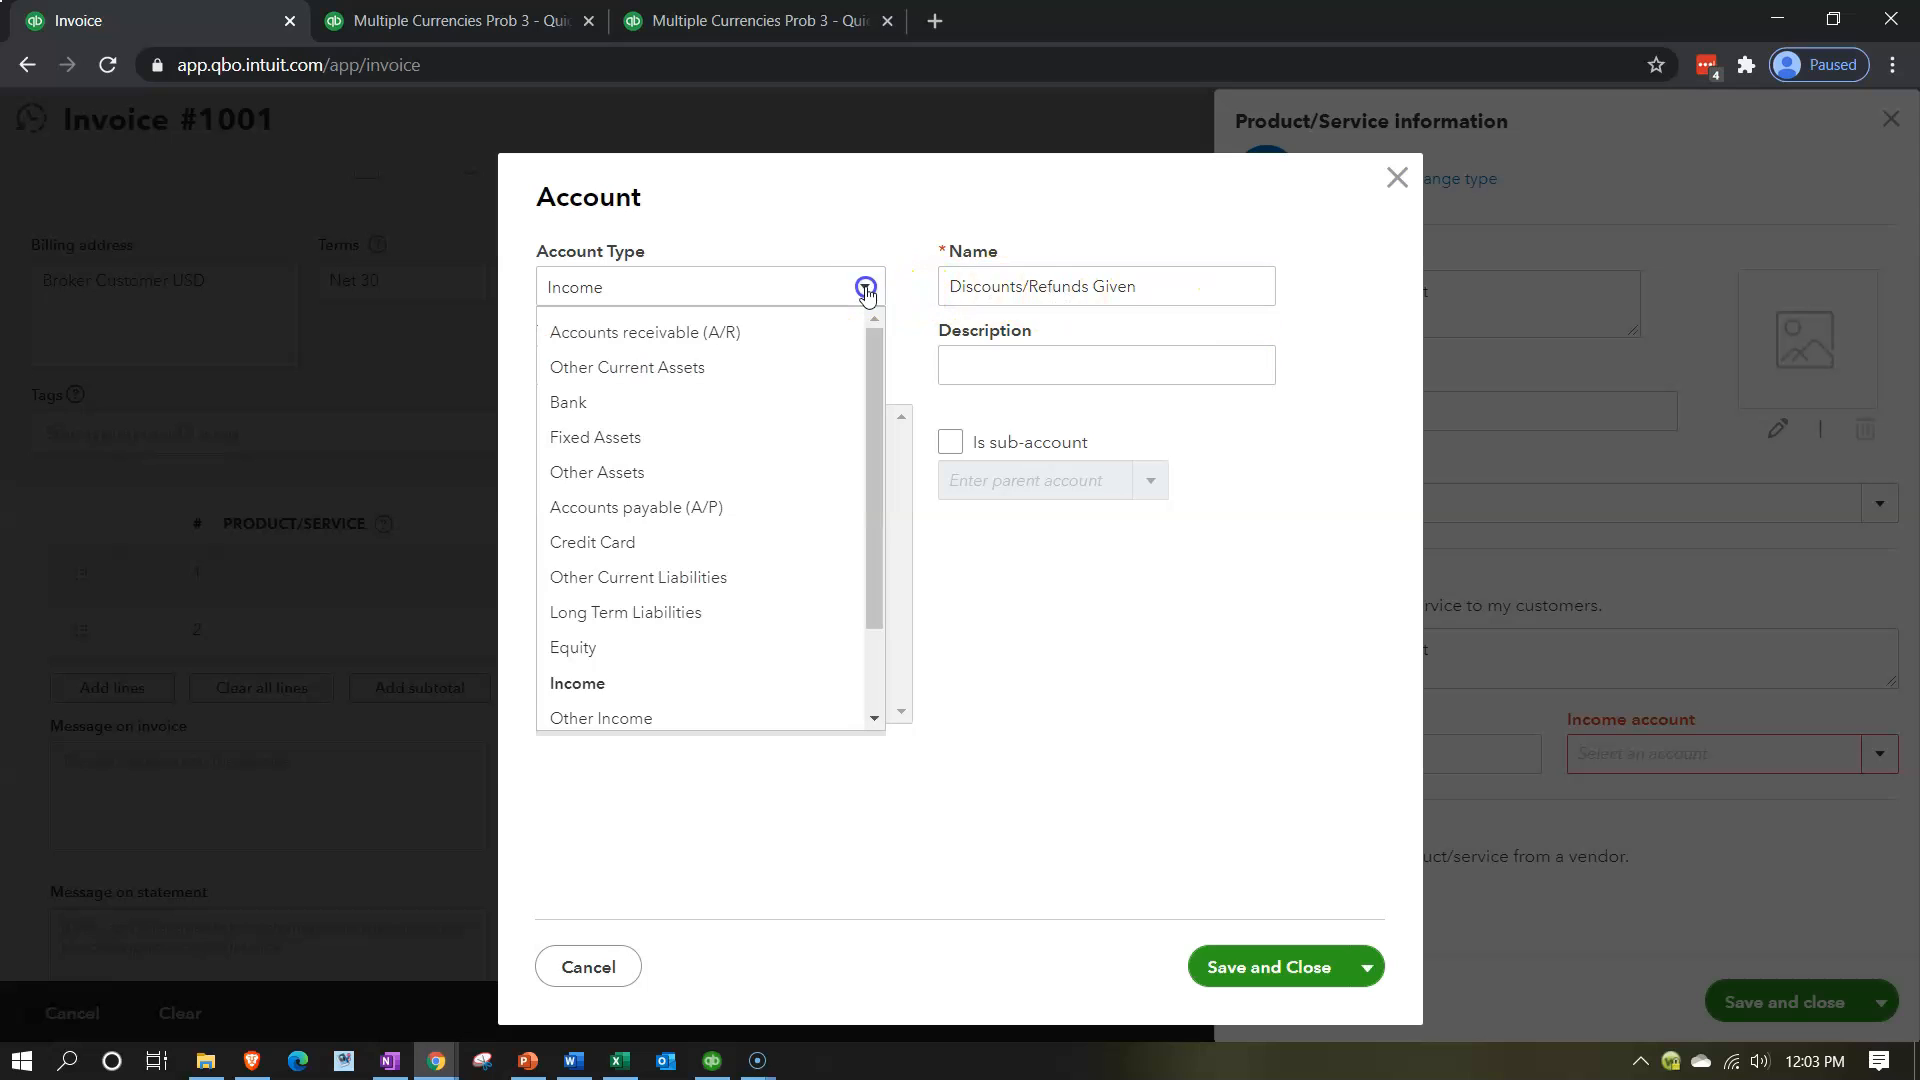
pyautogui.click(768, 362)
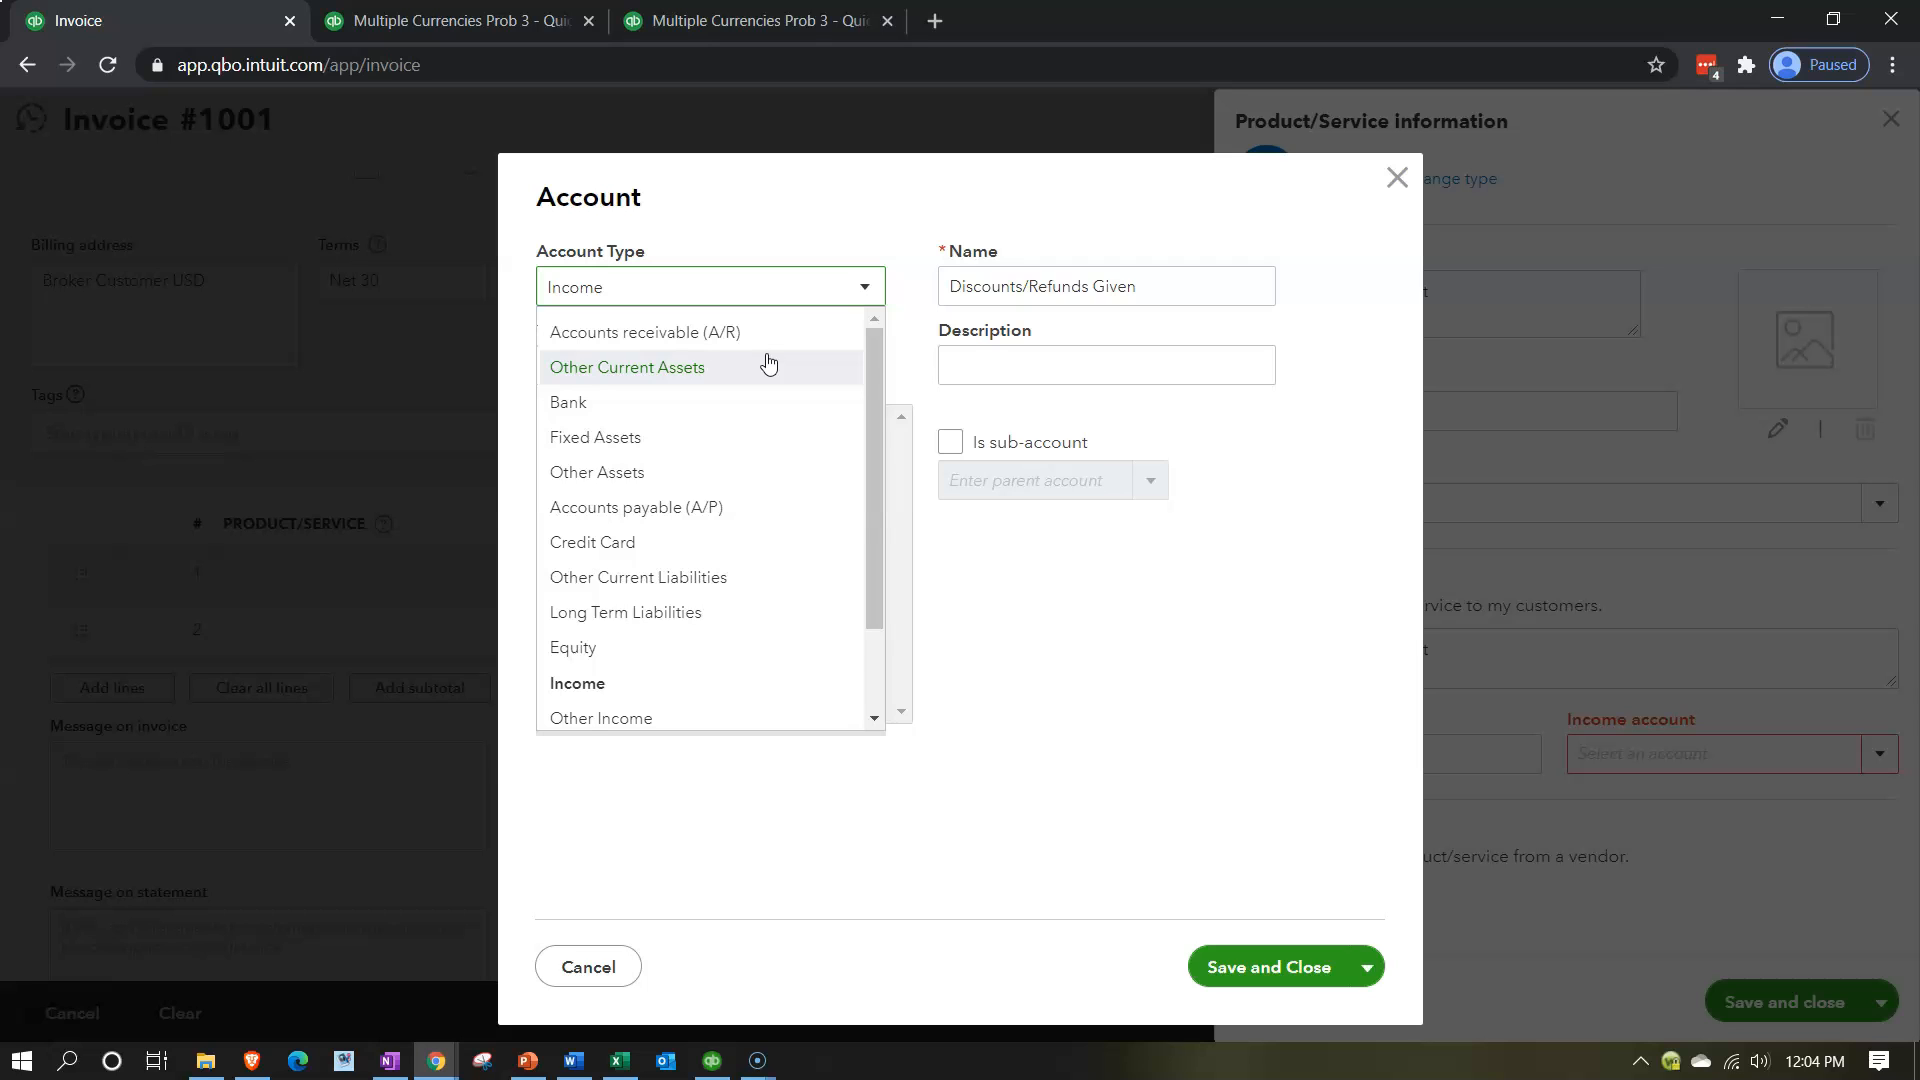
pyautogui.click(768, 362)
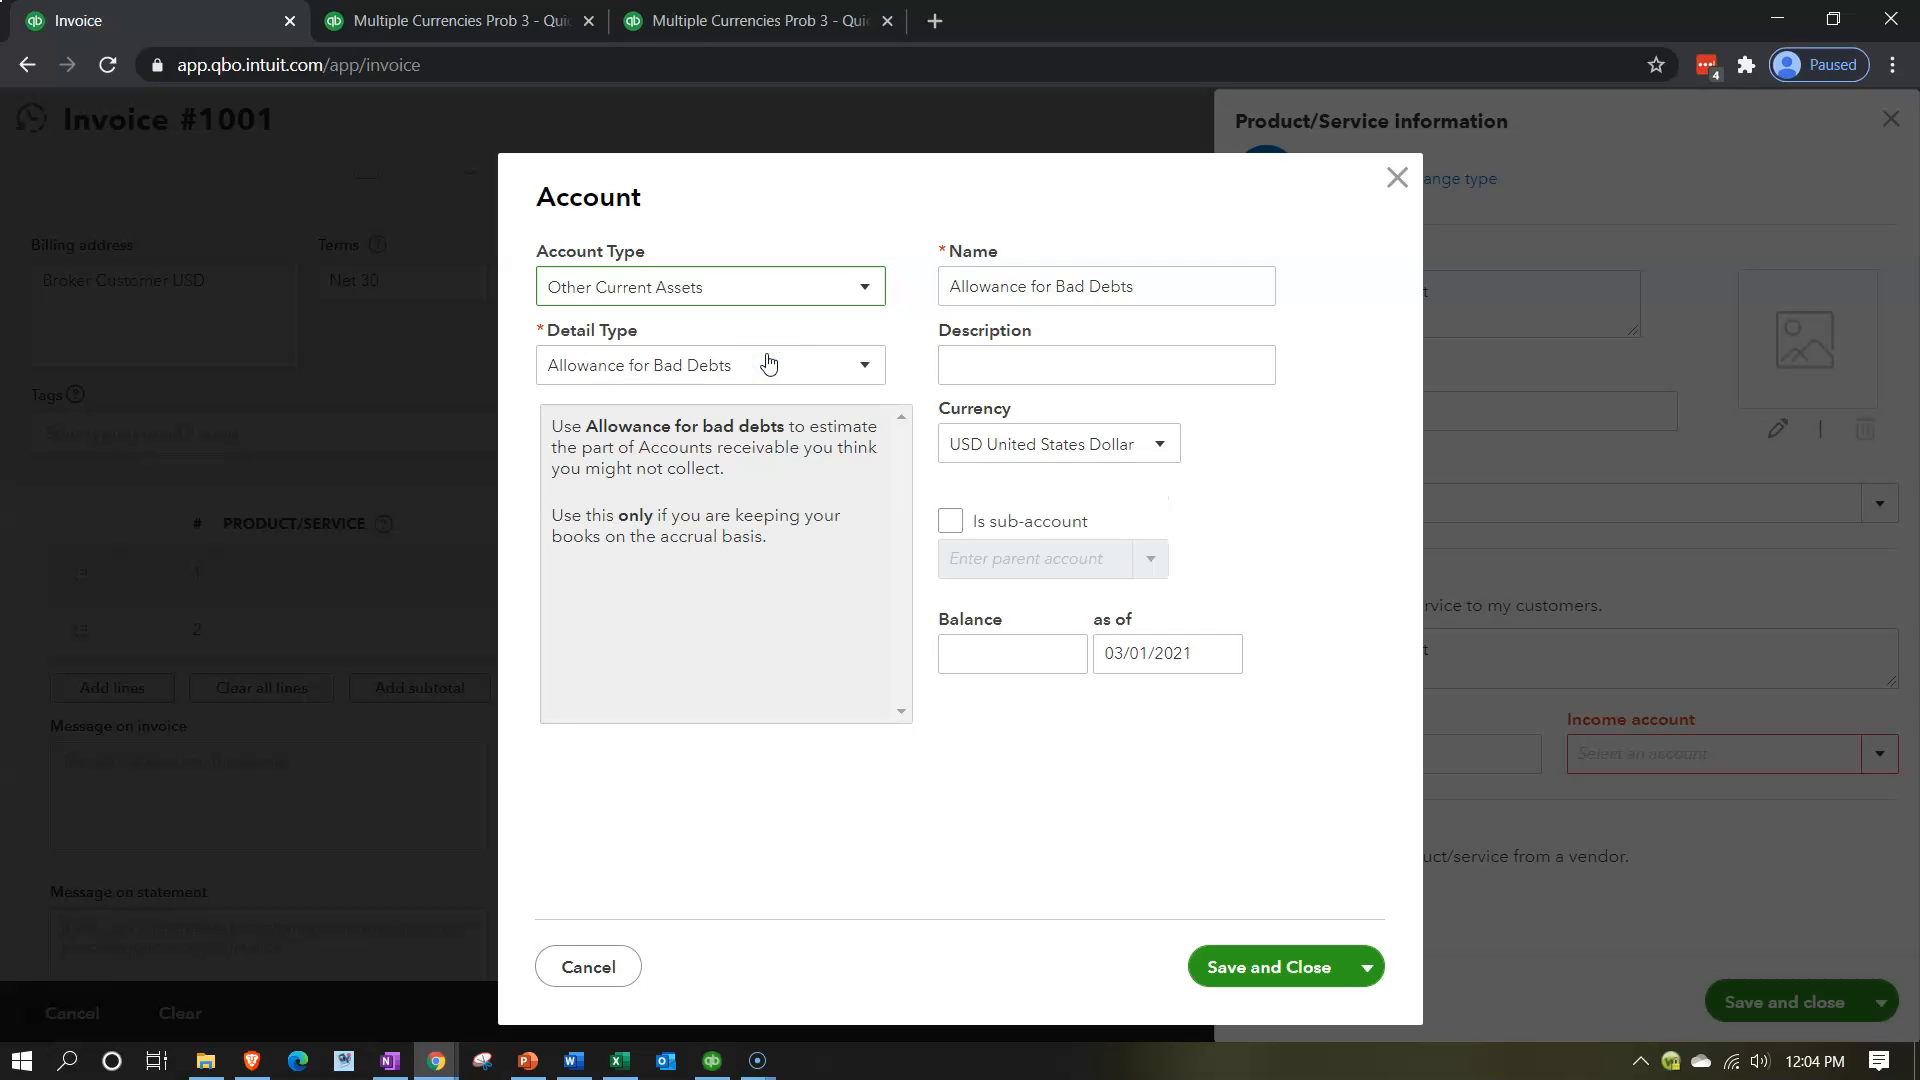
# Set the detail type to Other Current Assets, name the account Broker Clearing Account, and save both the account and the service.
pyautogui.click(768, 362)
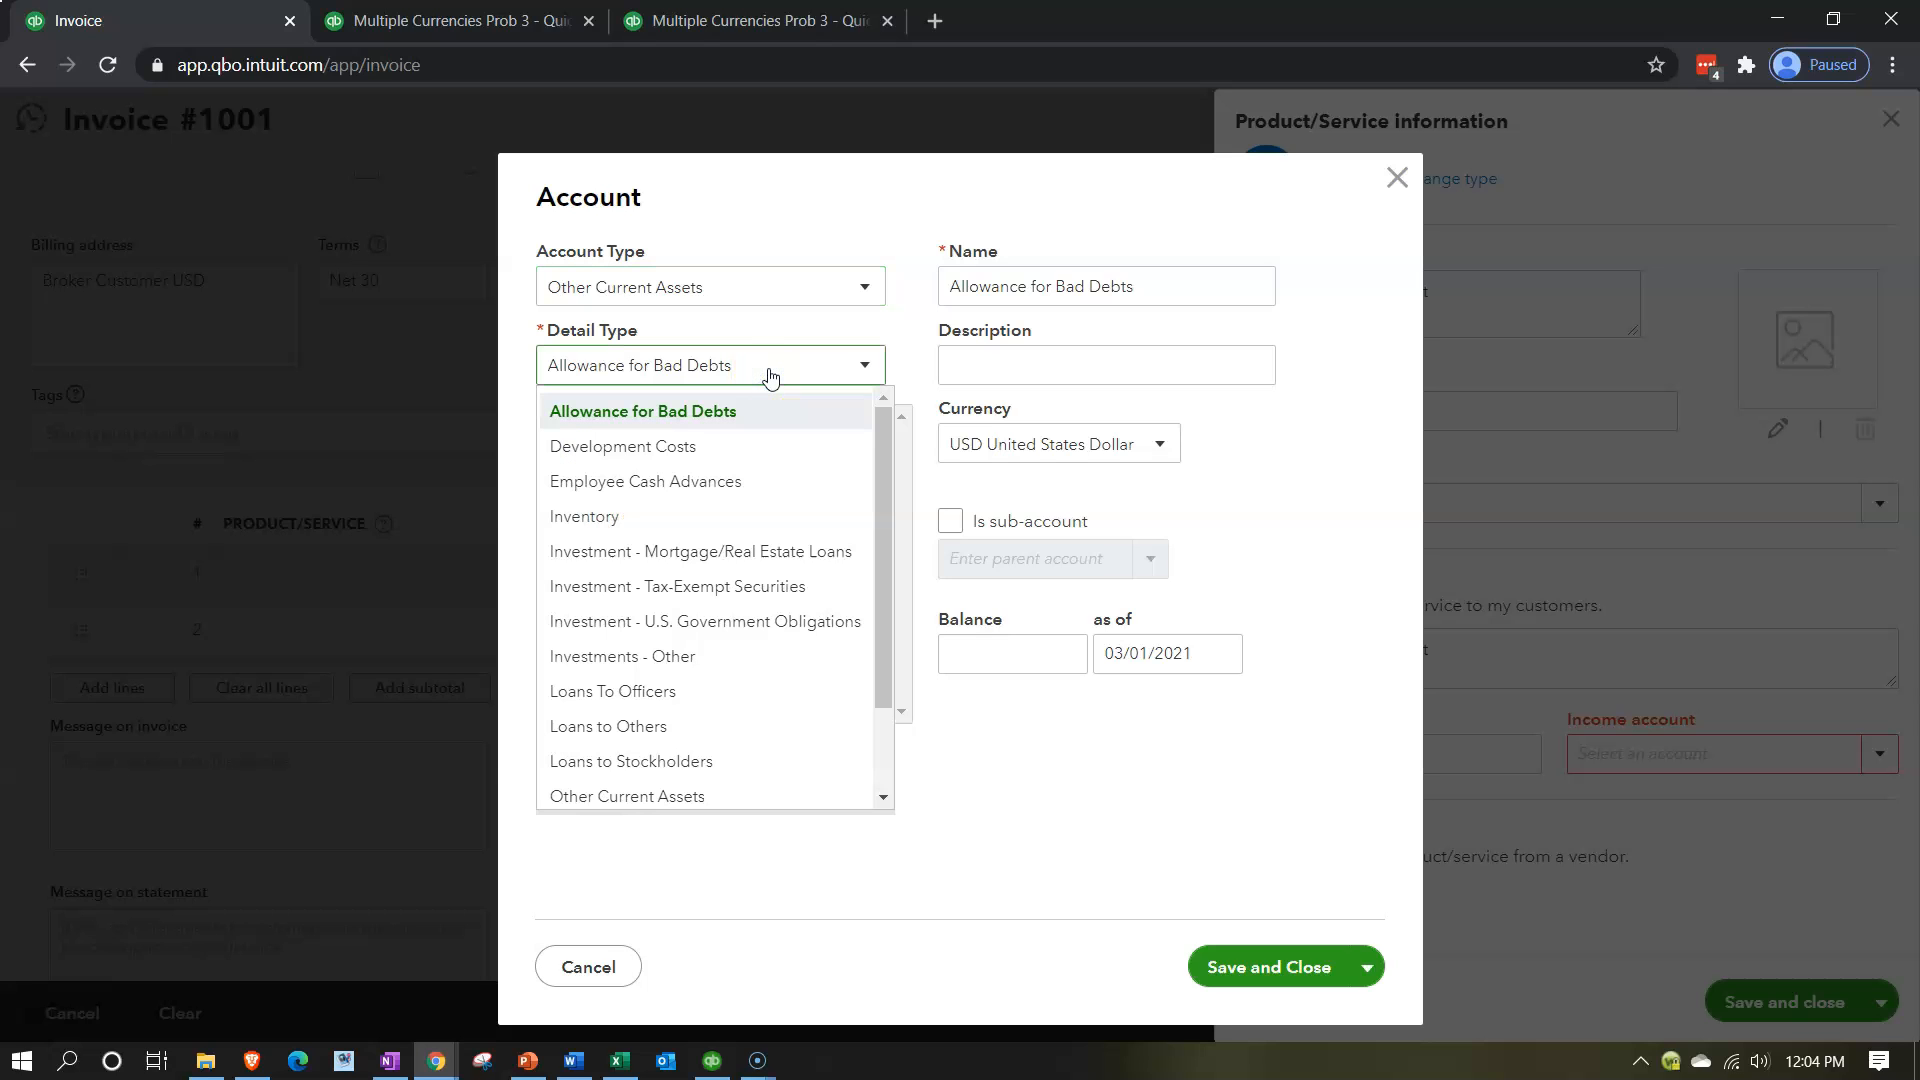
pyautogui.scroll(-2, 771, 561)
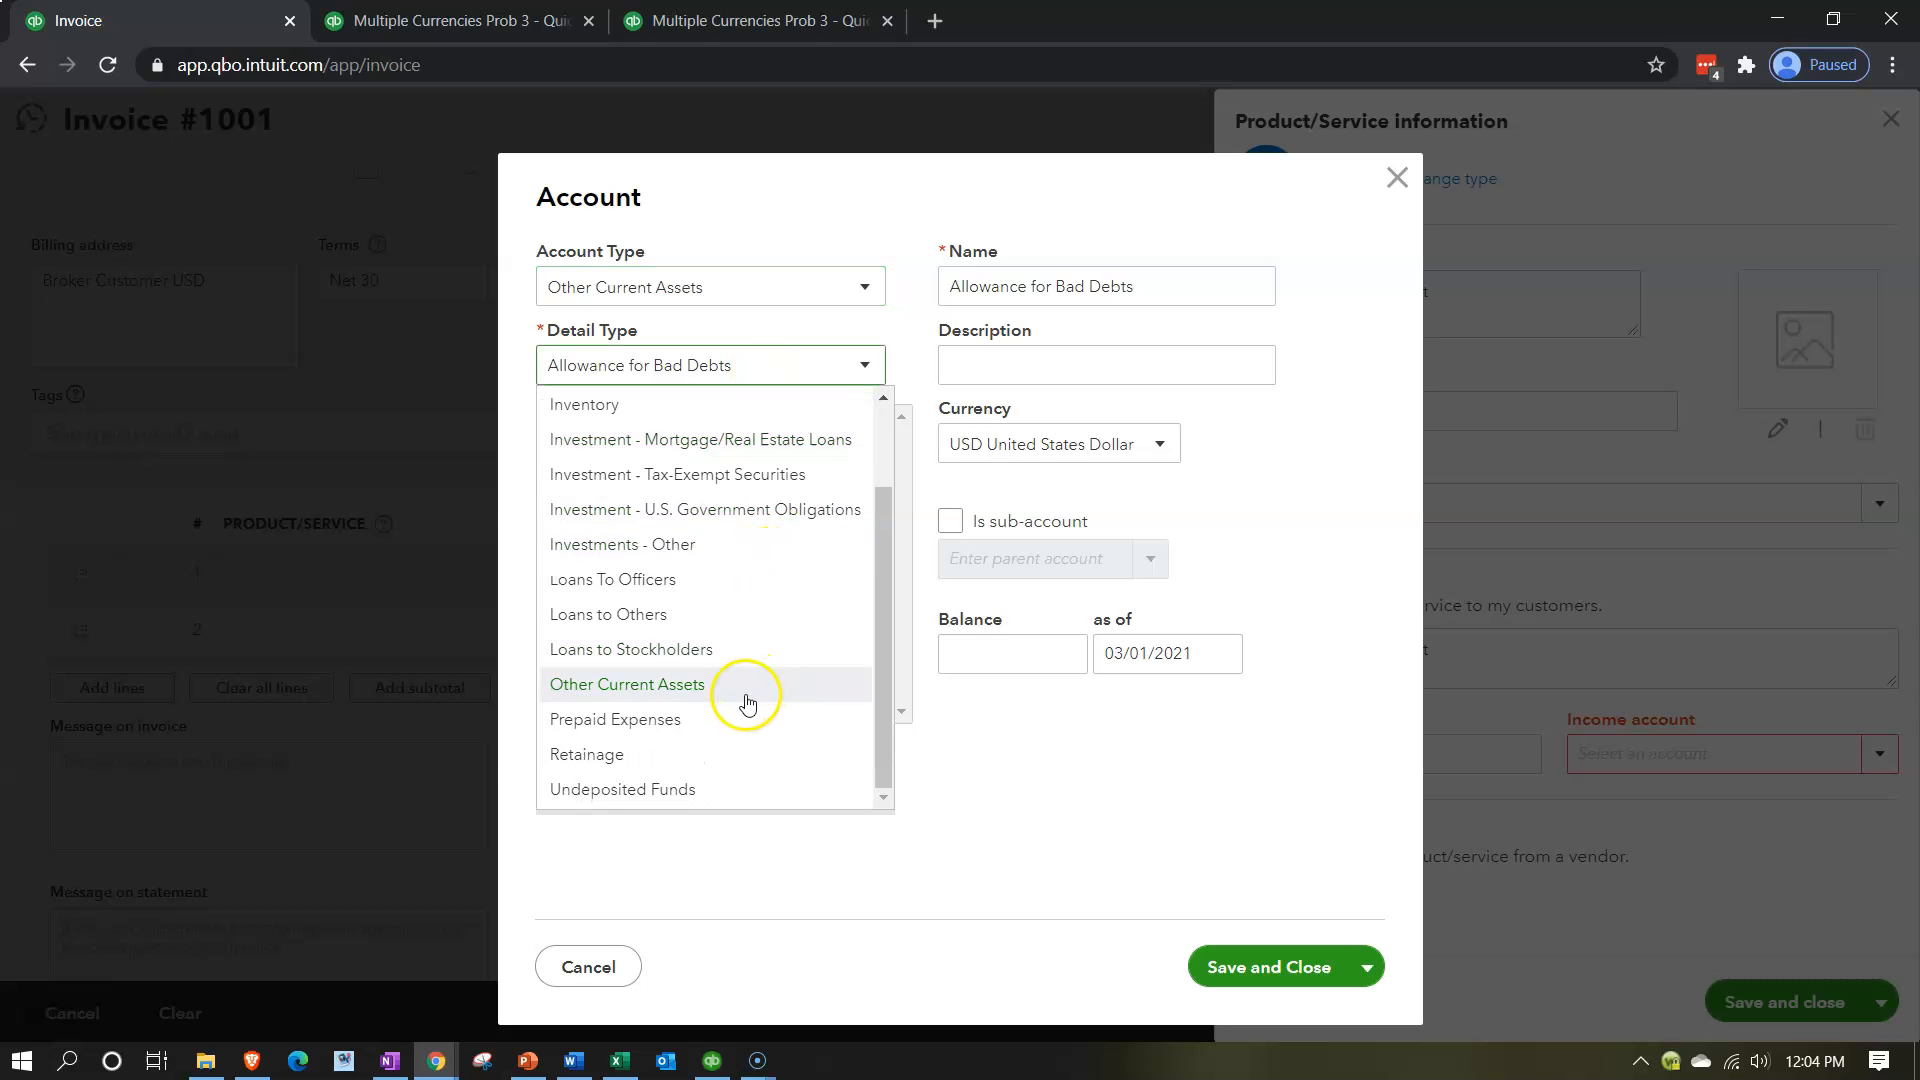
pyautogui.click(746, 686)
pyautogui.moveTo(1136, 283); pyautogui.dragTo(926, 274)
pyautogui.write('Broker Clearing Account')
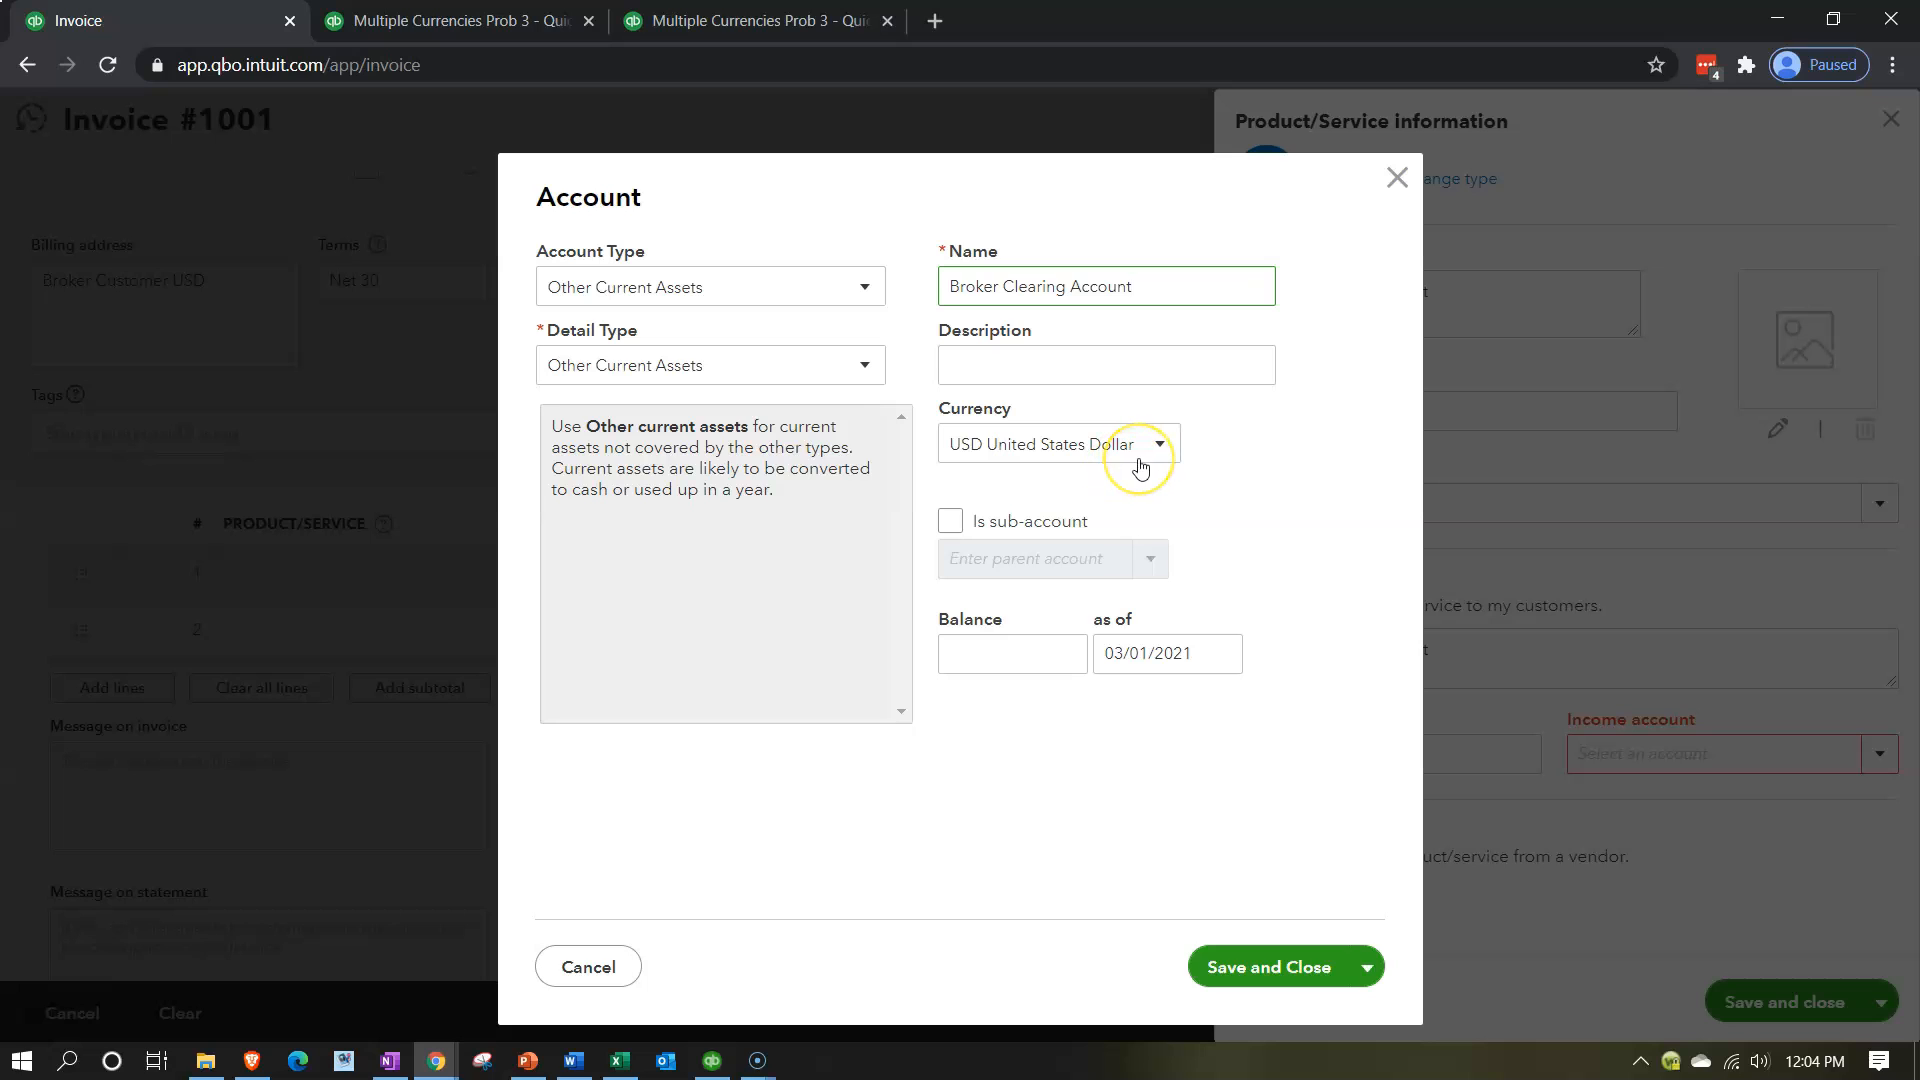
pyautogui.click(1256, 960)
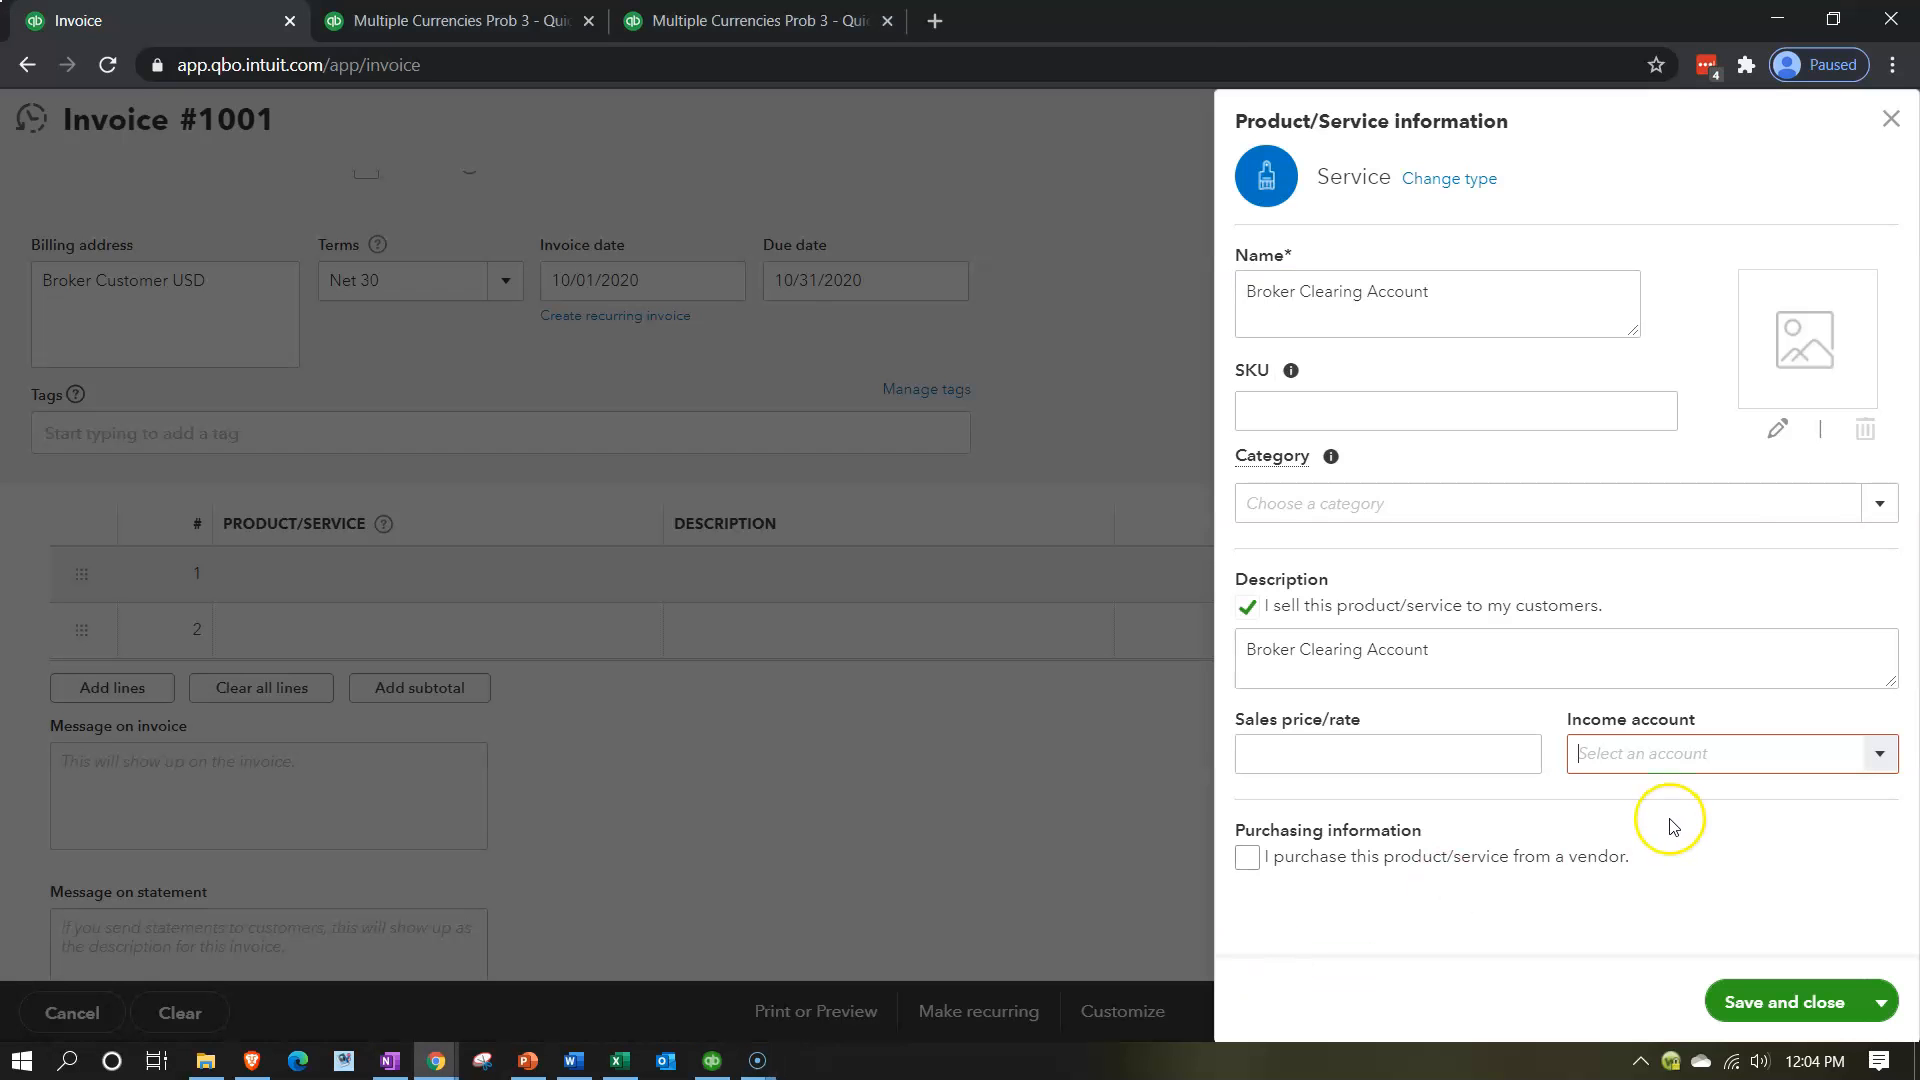
pyautogui.click(1733, 1003)
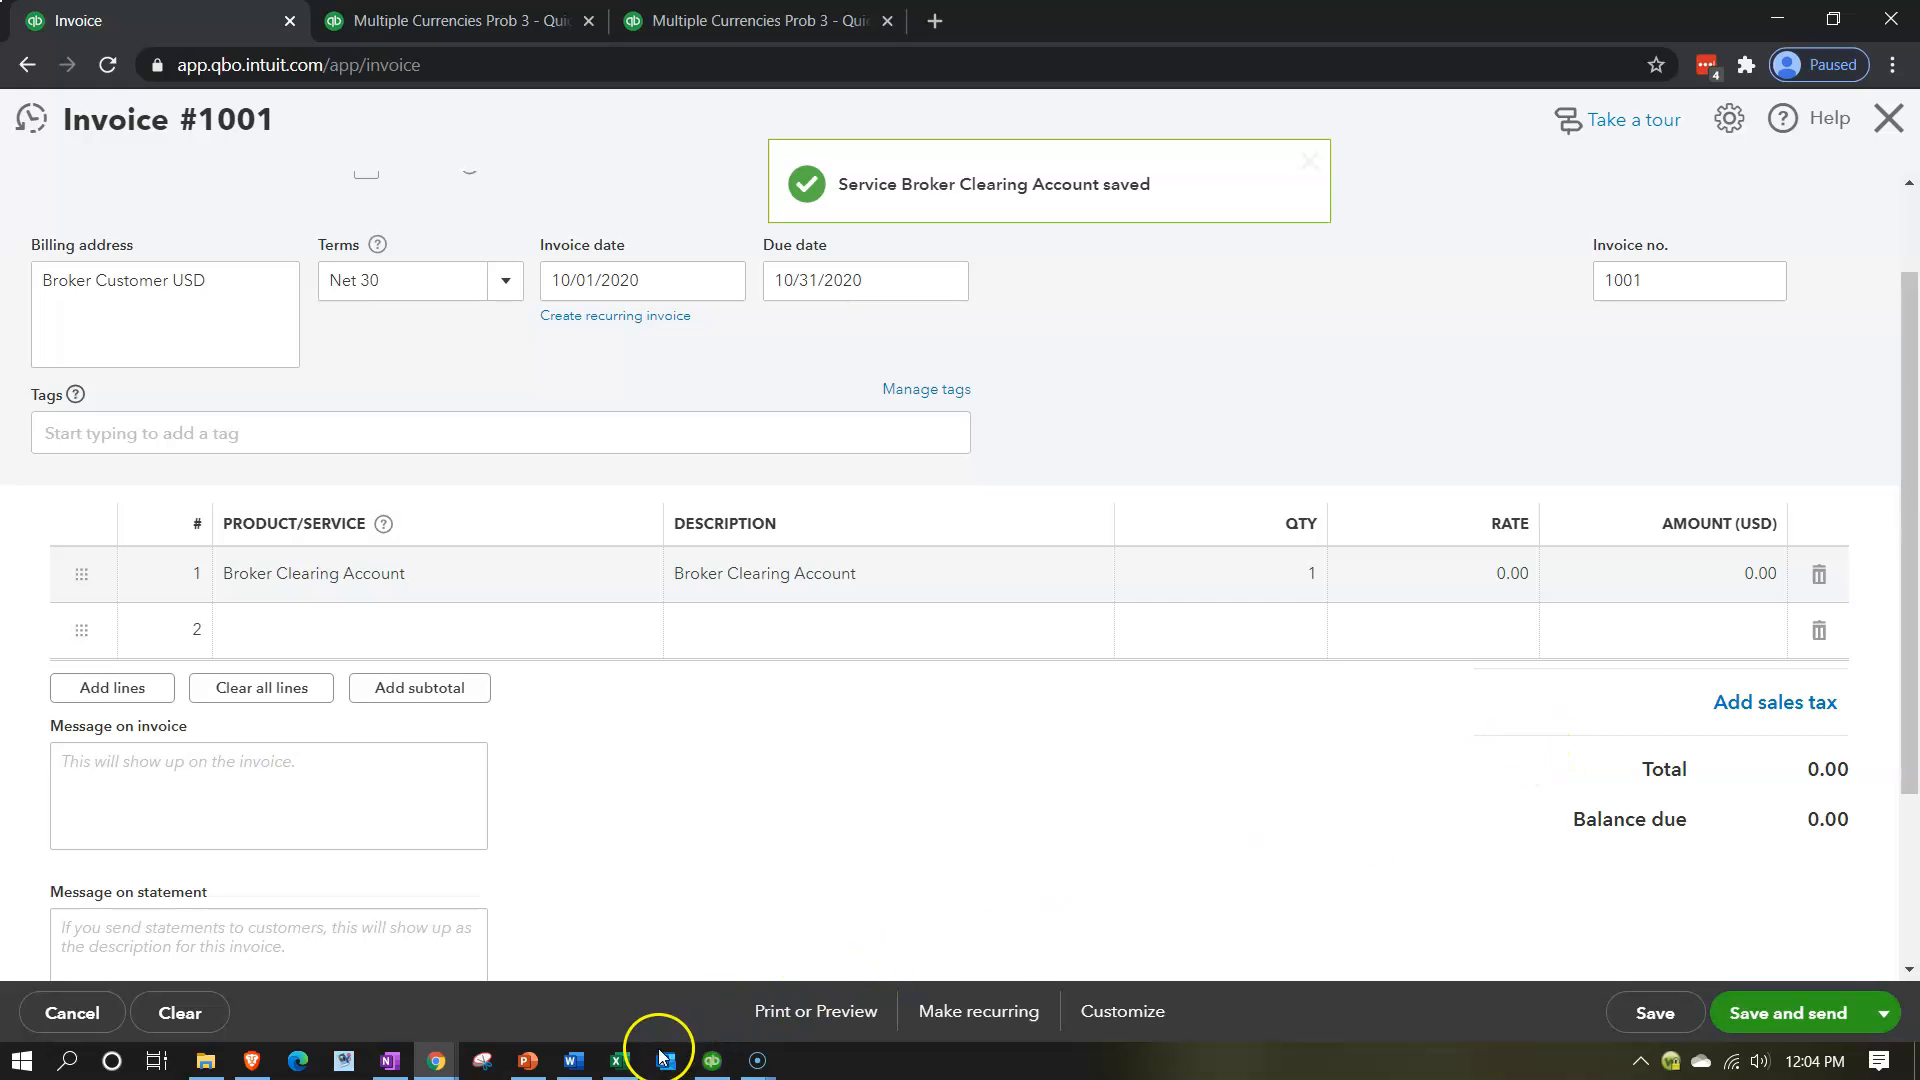
# Check the dollars receivable in the Excel worksheet, set the Broker Clearing Account line's rate to 3,700, and save and close the invoice.
pyautogui.click(620, 1061)
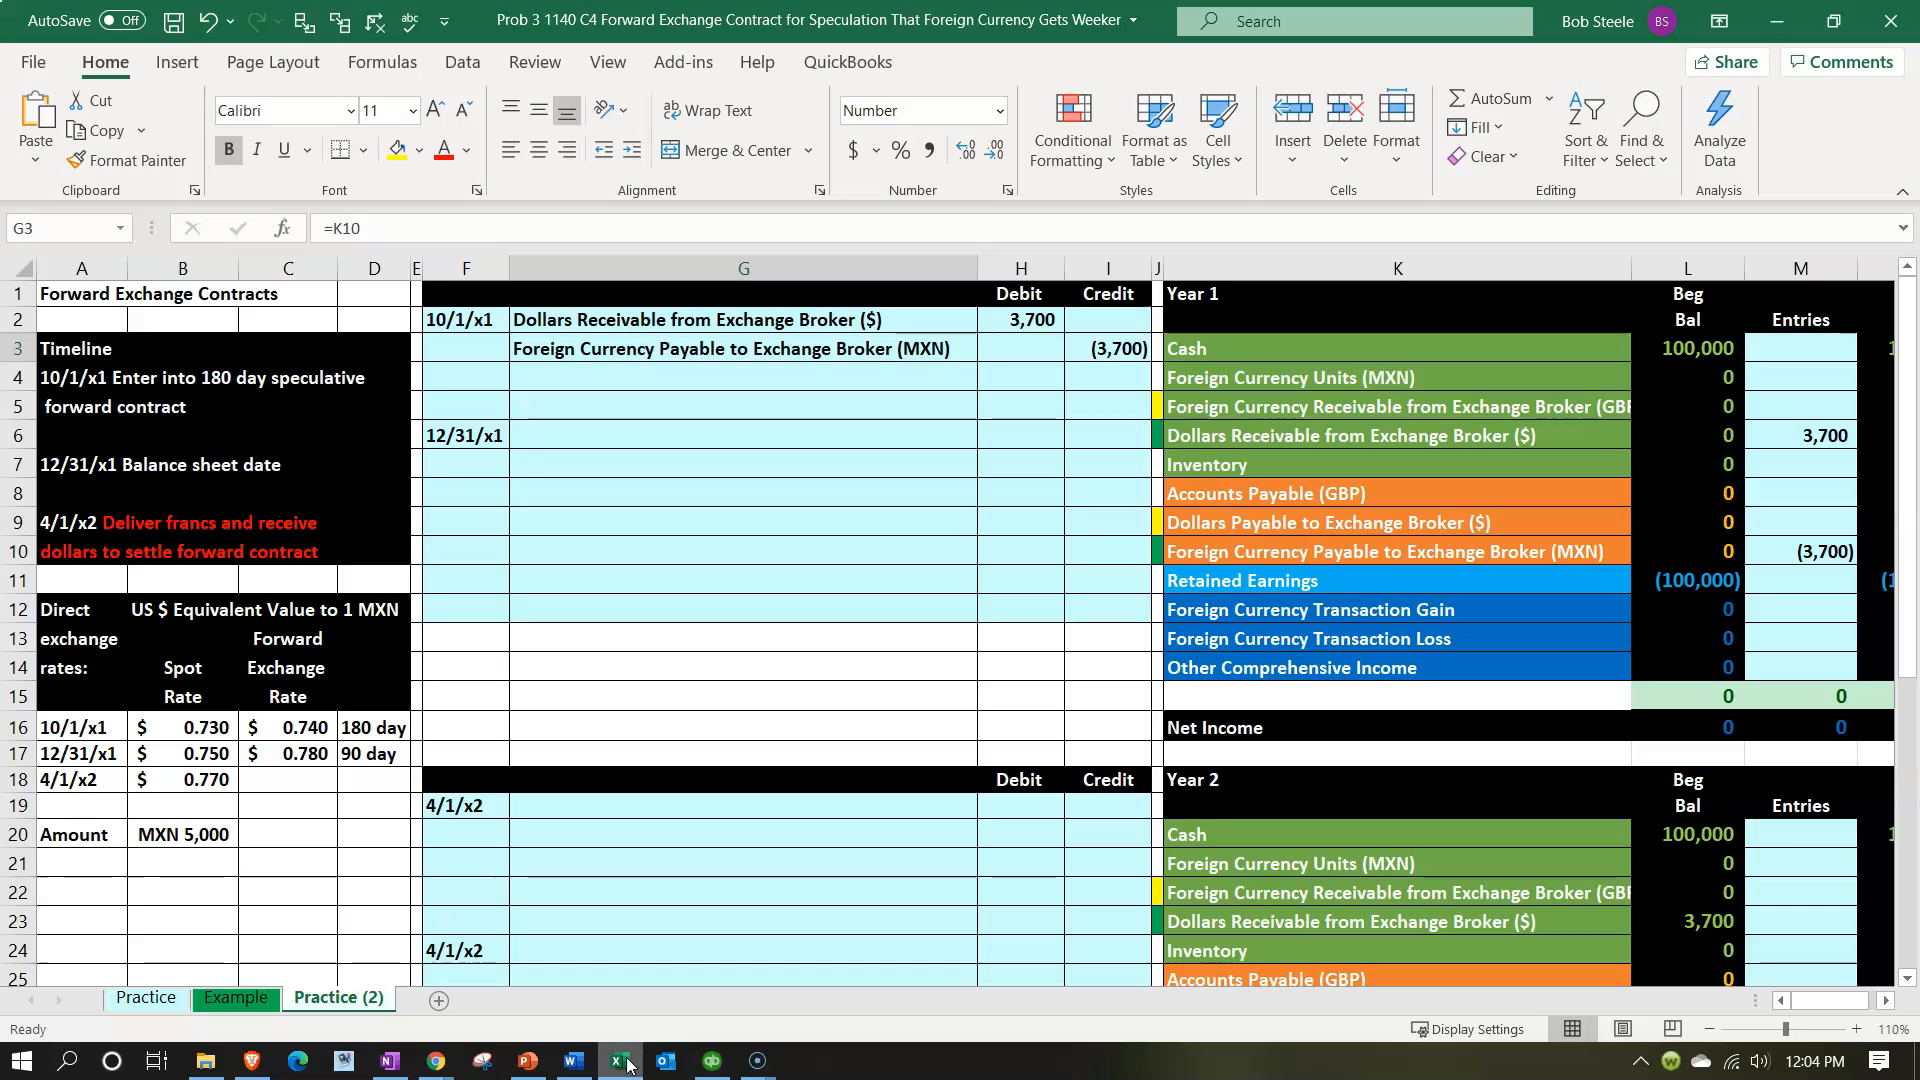
pyautogui.click(620, 1061)
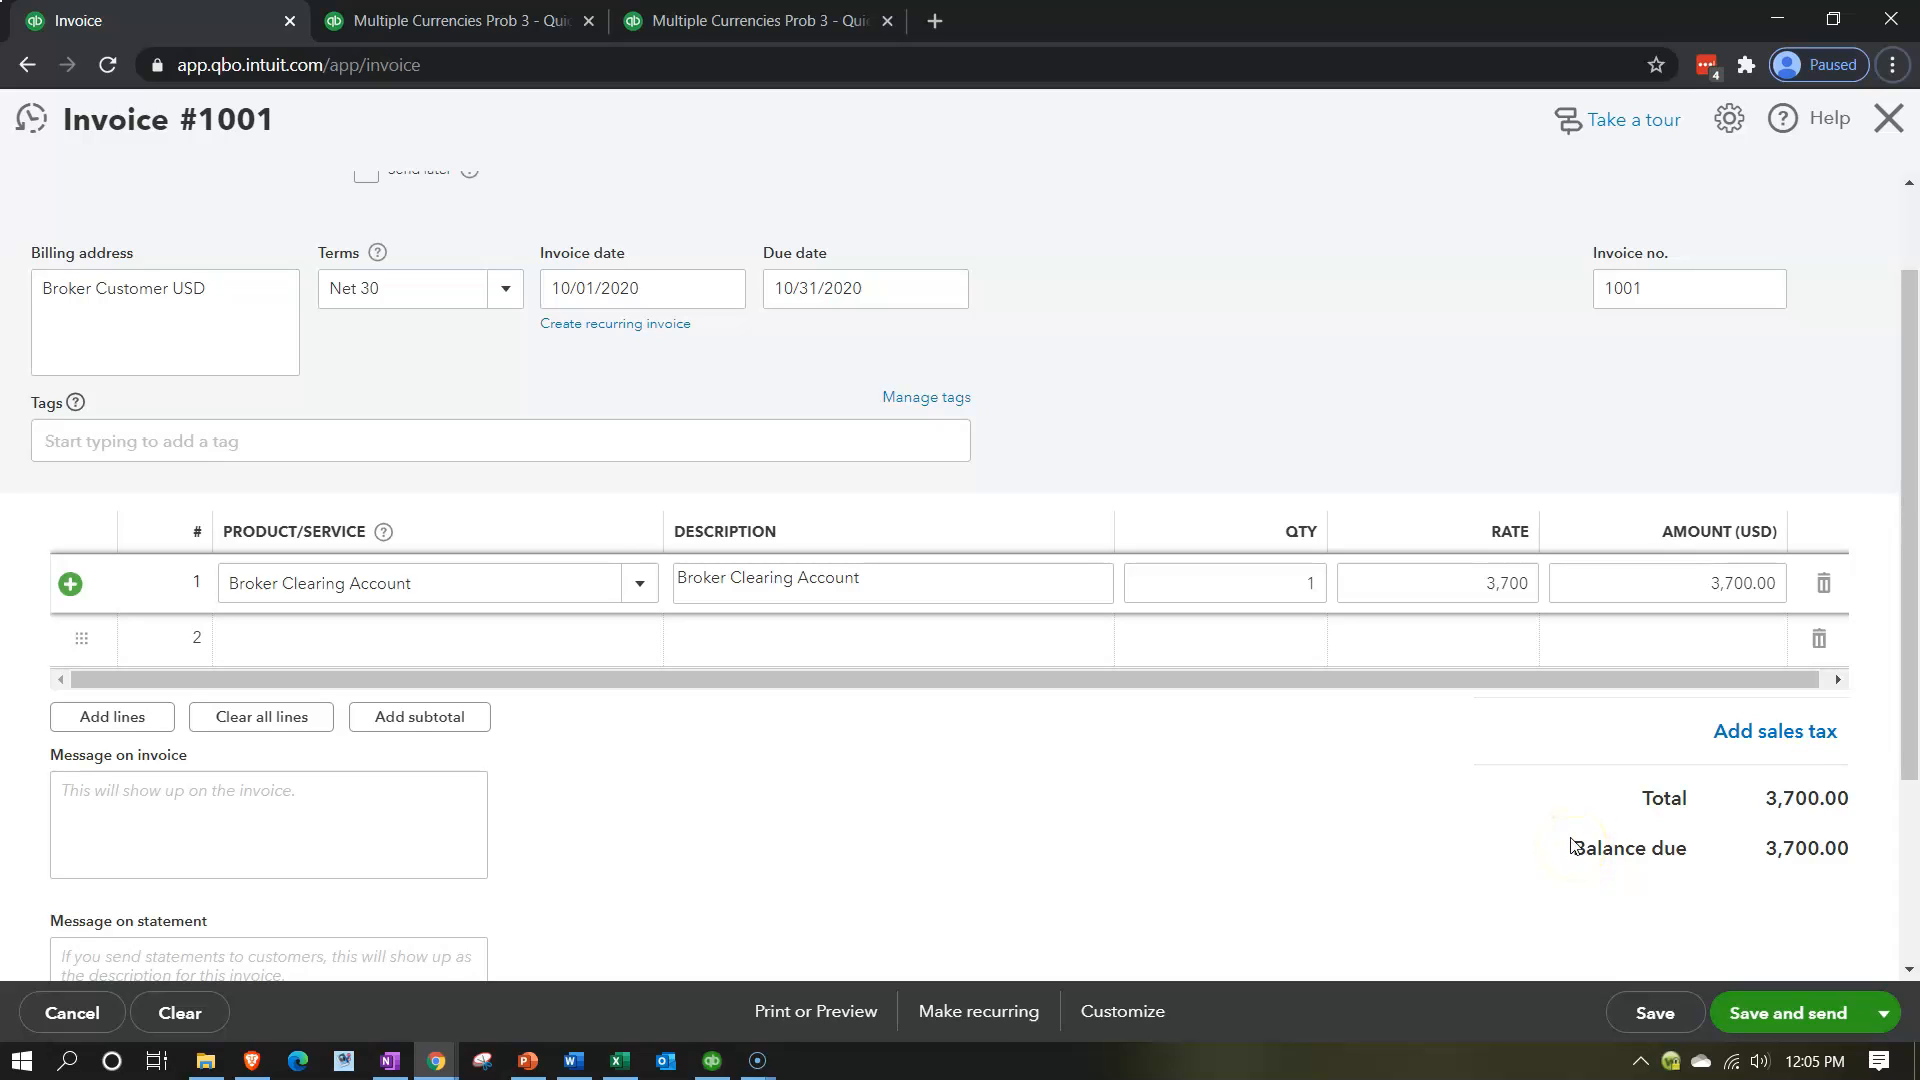
pyautogui.click(1885, 1005)
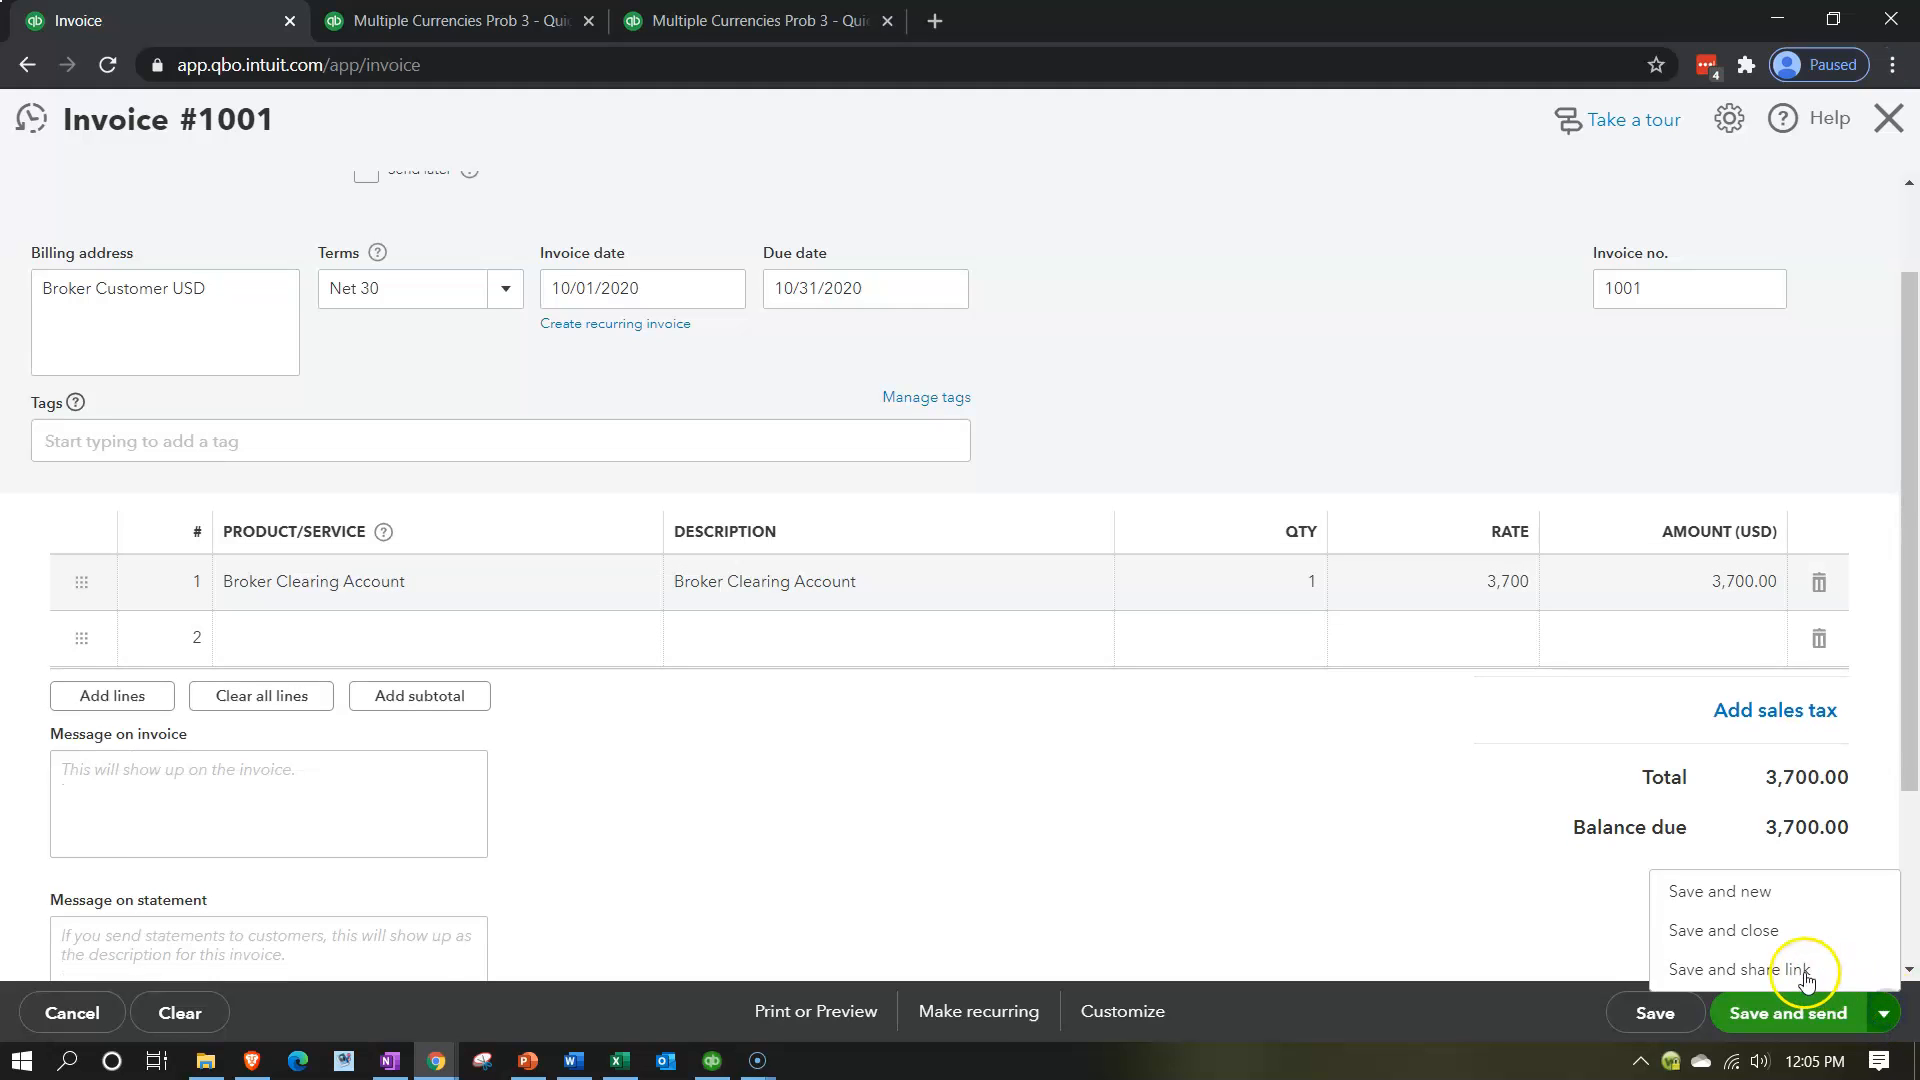
pyautogui.click(1757, 932)
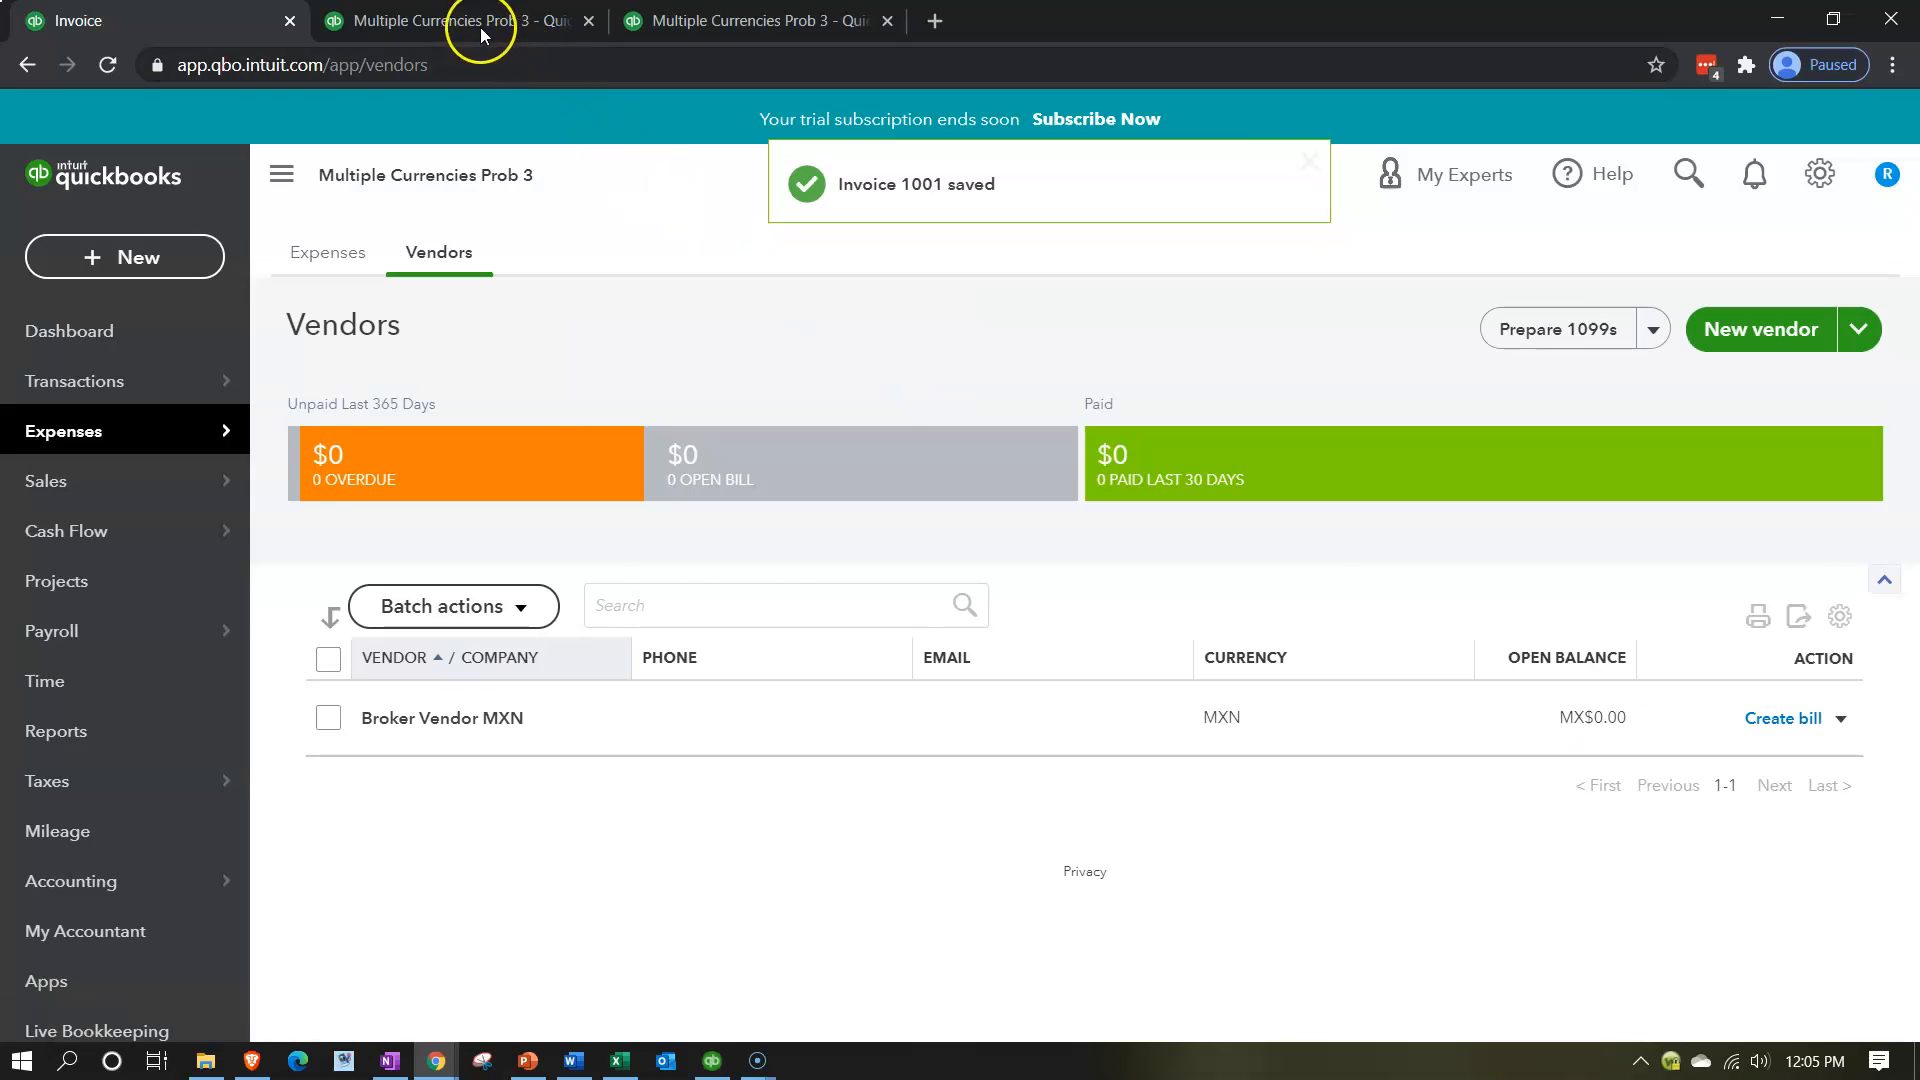
# Rerun the Balance Sheet report for 2020 and examine the Accounts Receivable and Broker Clearing Account balances.
pyautogui.click(476, 23)
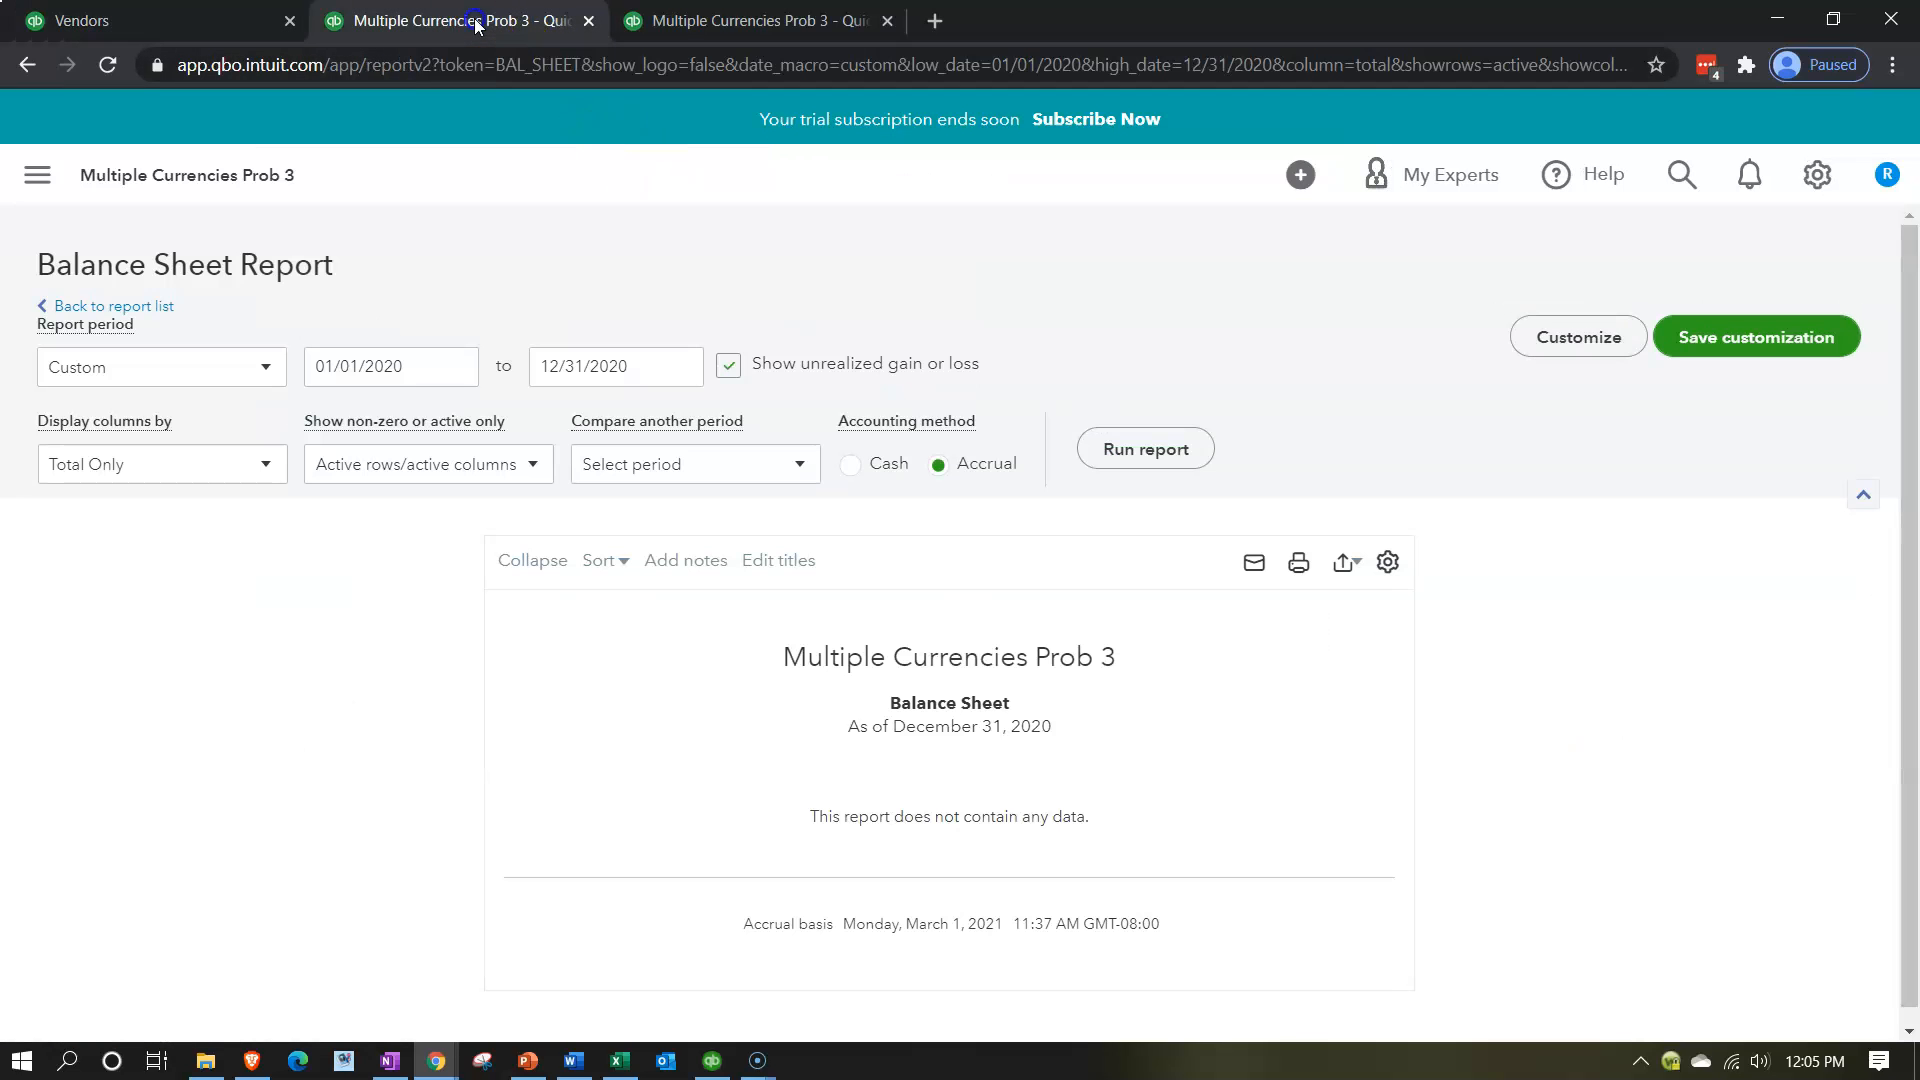
pyautogui.click(1105, 450)
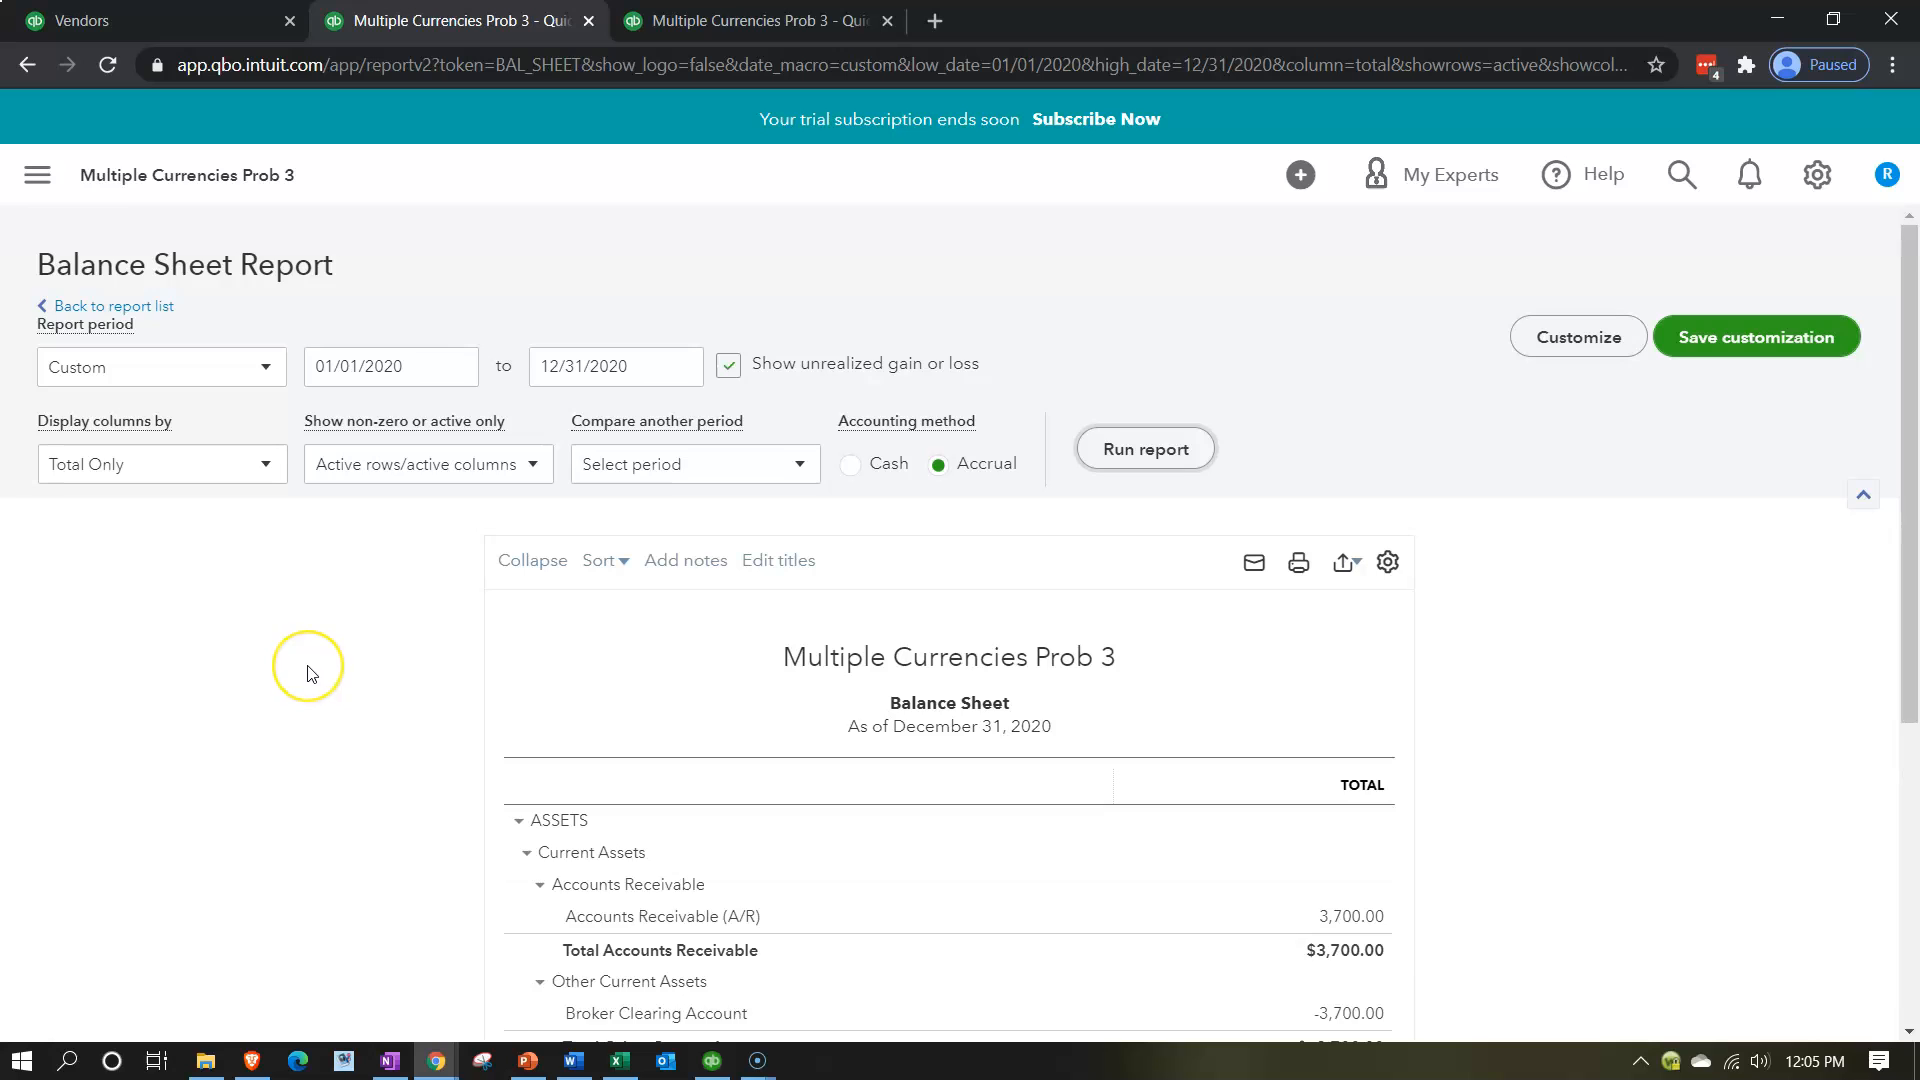
pyautogui.scroll(-3, 311, 674)
pyautogui.scroll(1, 312, 675)
pyautogui.scroll(1, 311, 674)
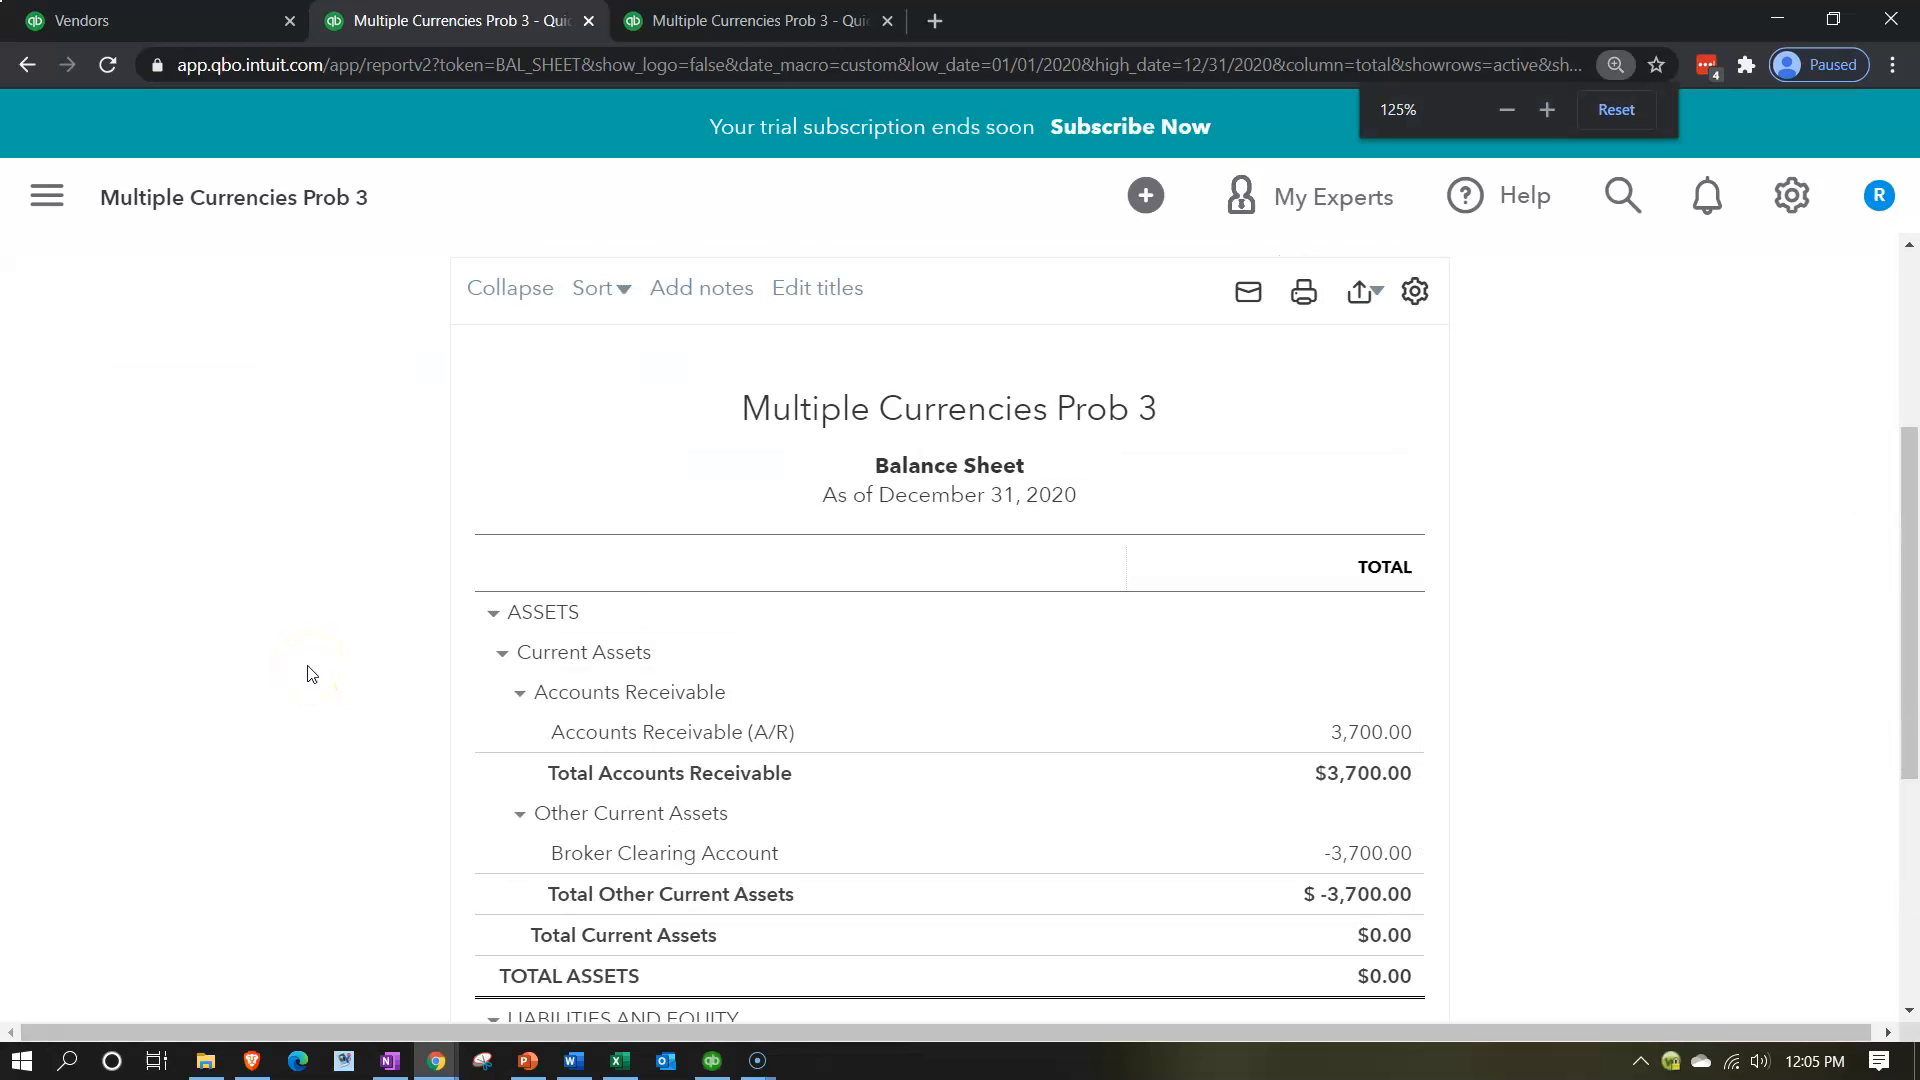
pyautogui.scroll(-1, 304, 660)
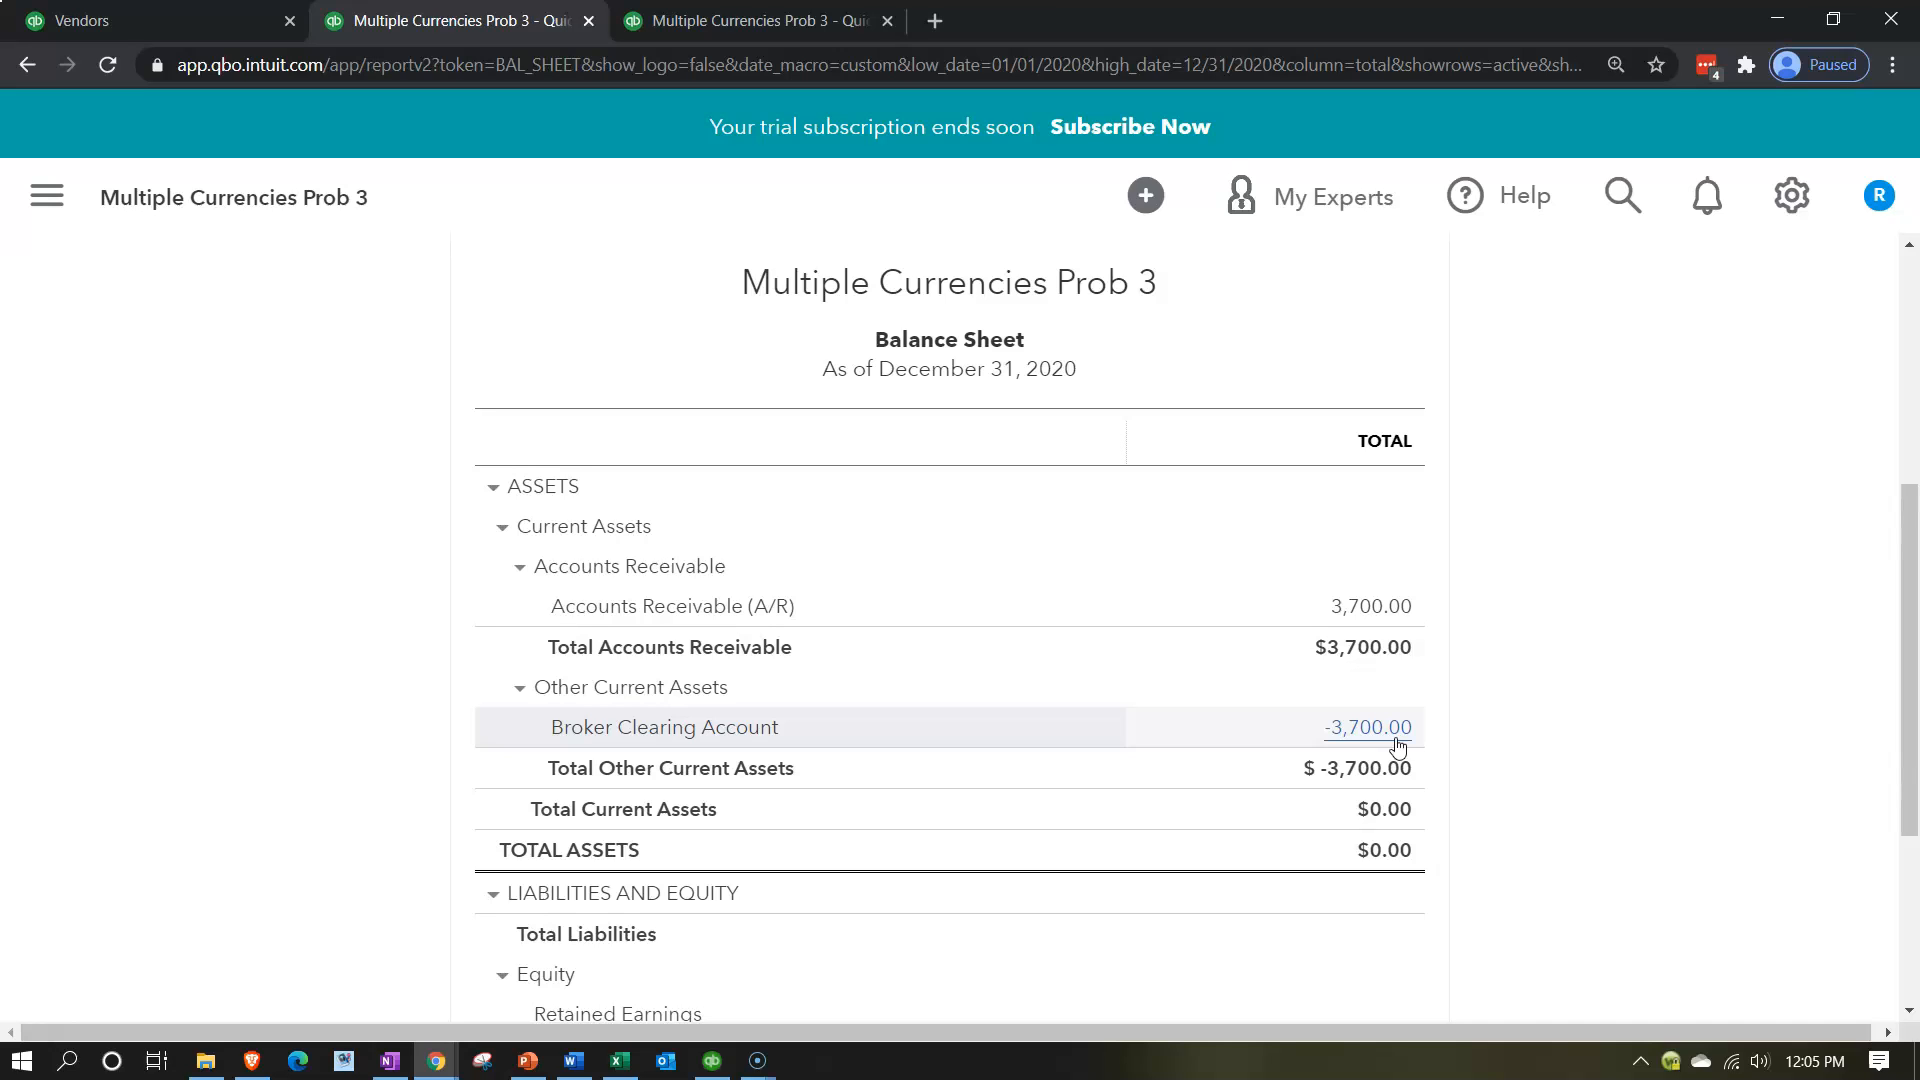
pyautogui.scroll(-3, 1397, 745)
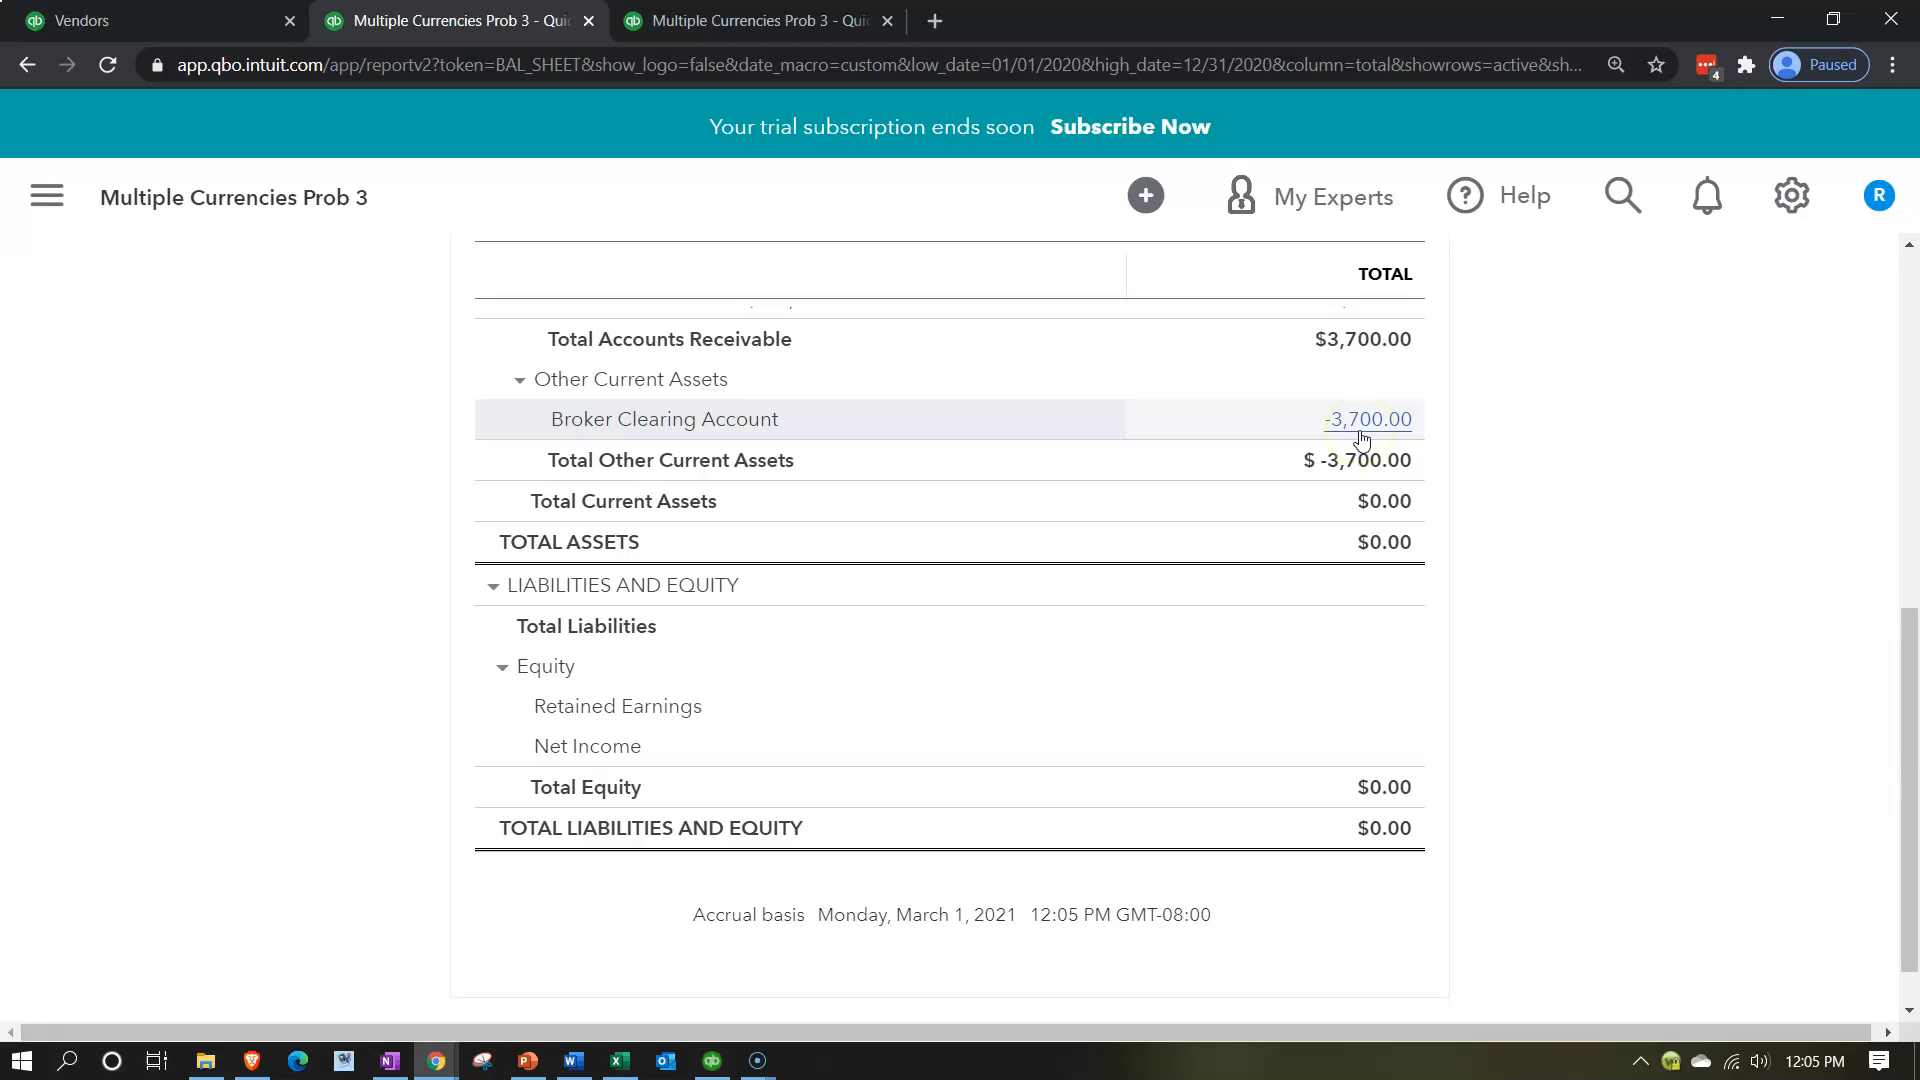
# Create a new bill and select Broker Vendor MXN as its vendor.
pyautogui.click(165, 13)
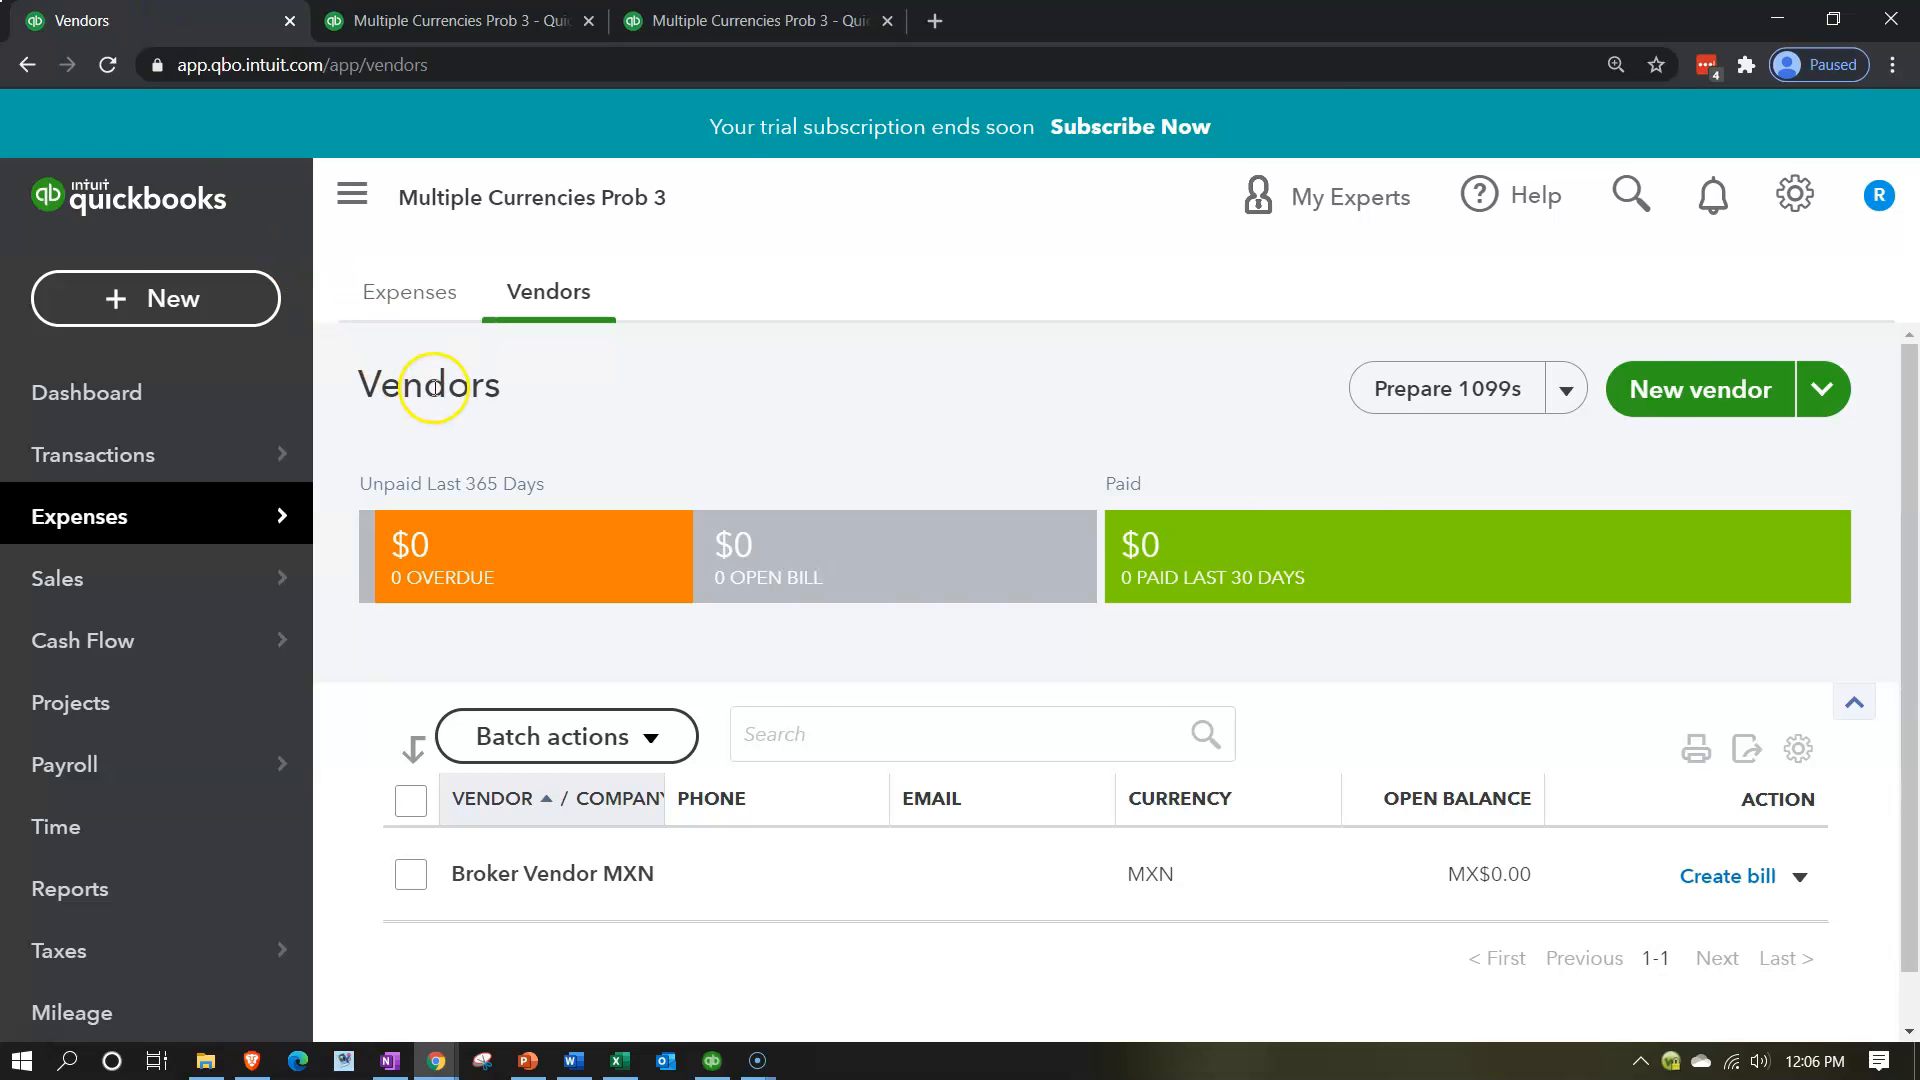
pyautogui.scroll(-1, 434, 394)
pyautogui.scroll(-1, 434, 394)
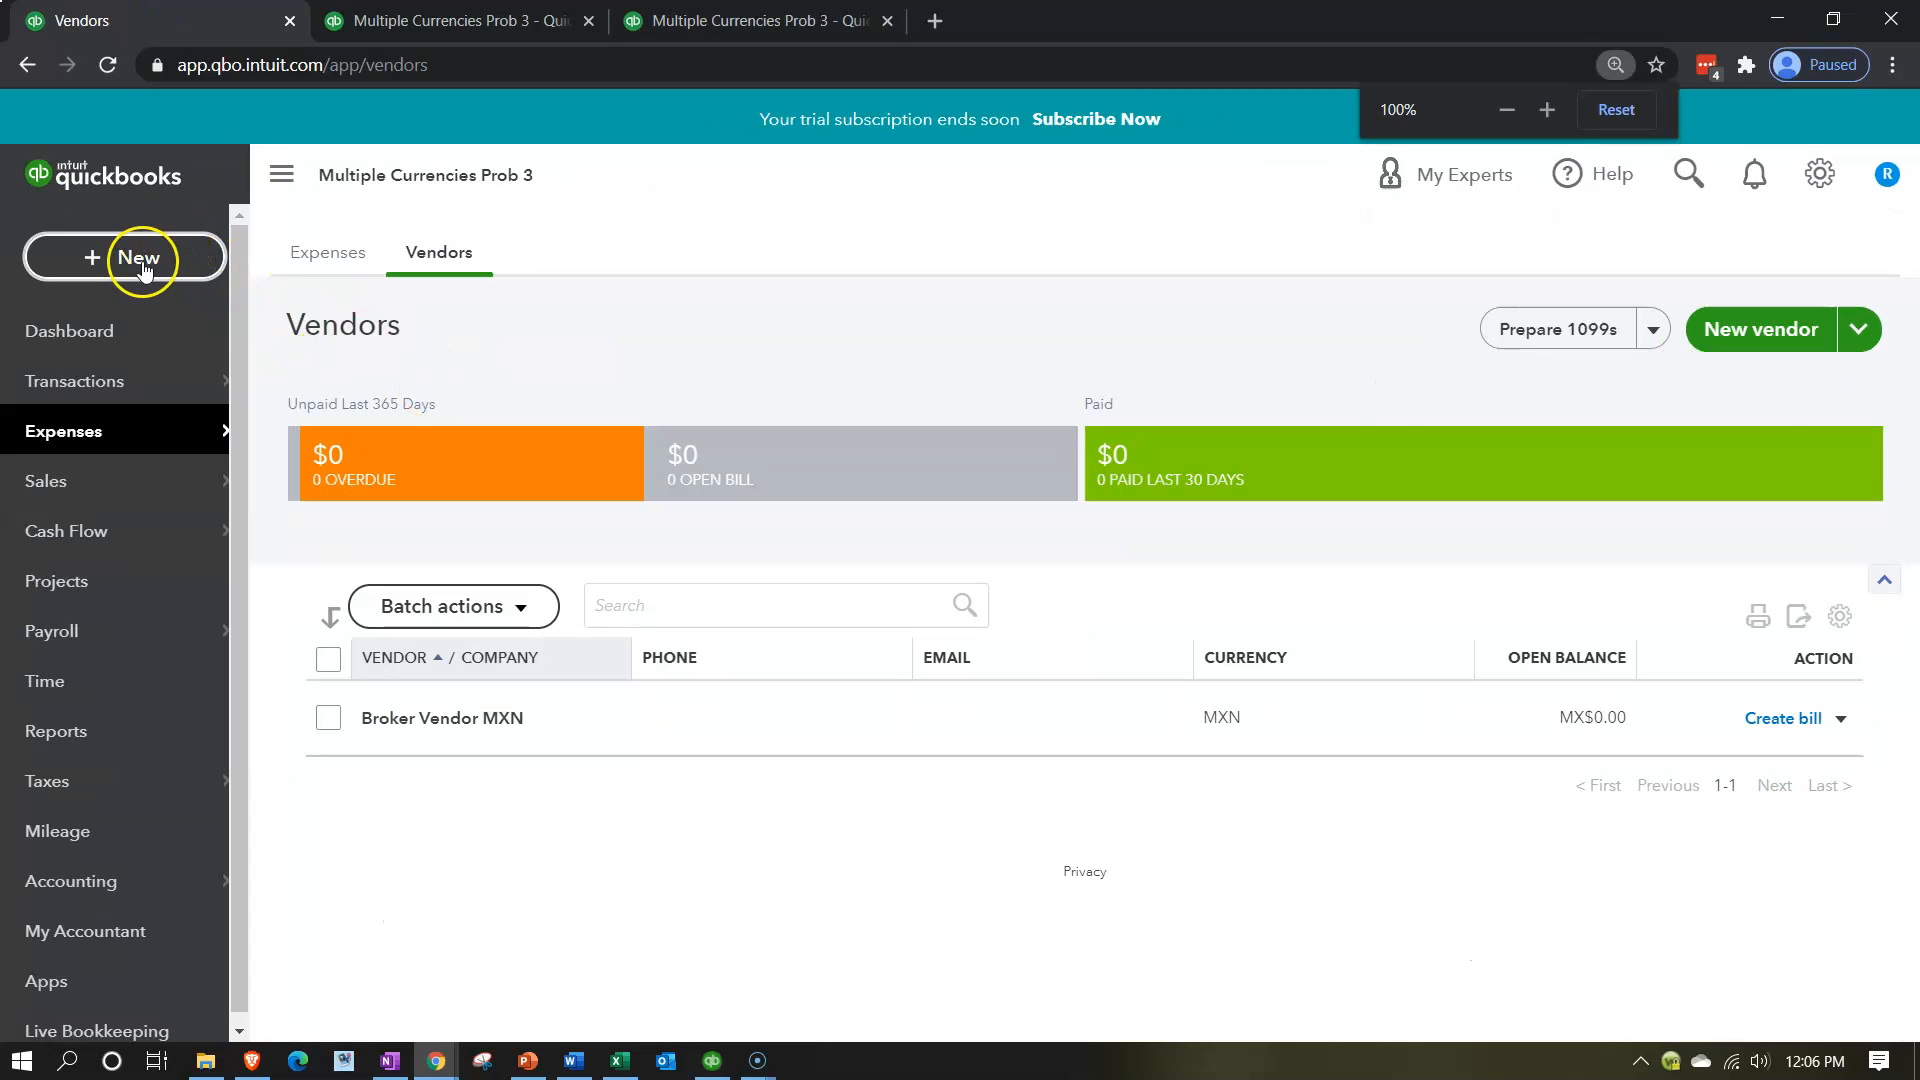
pyautogui.click(140, 258)
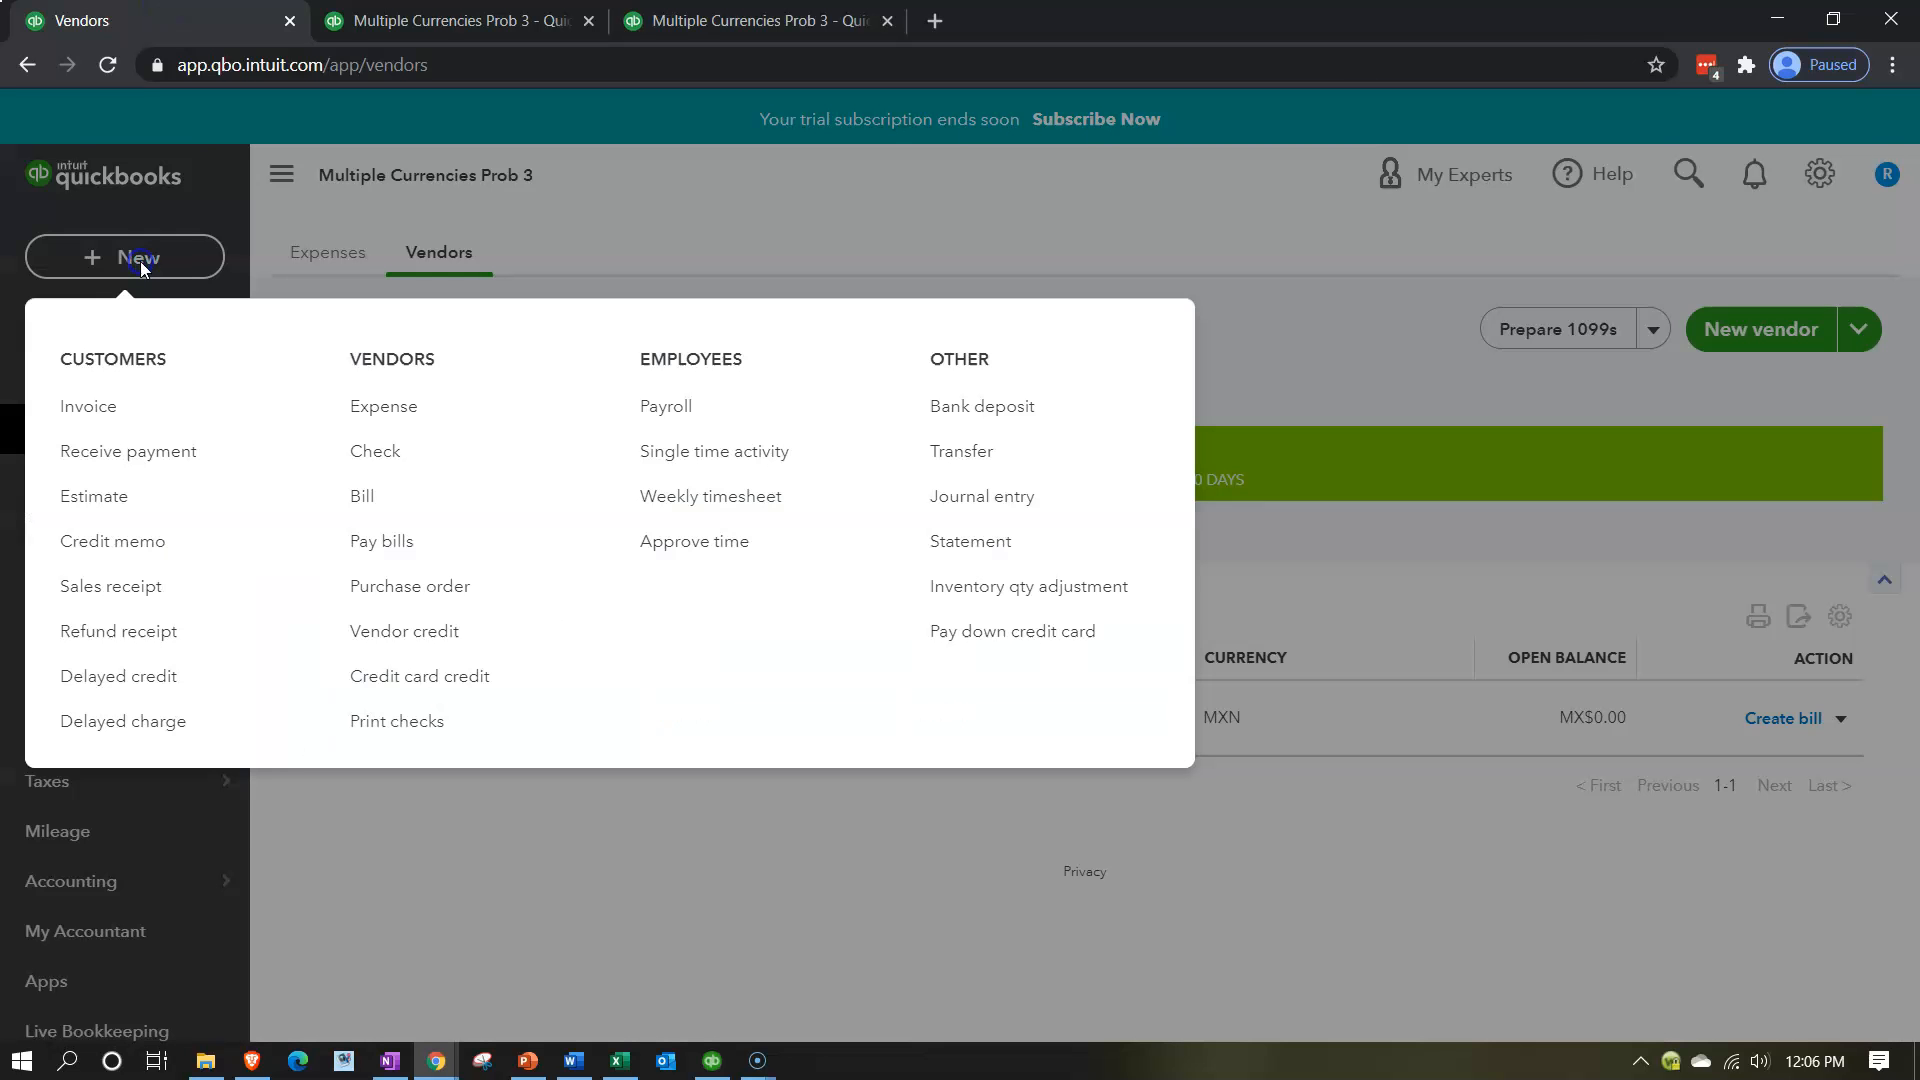
pyautogui.click(359, 507)
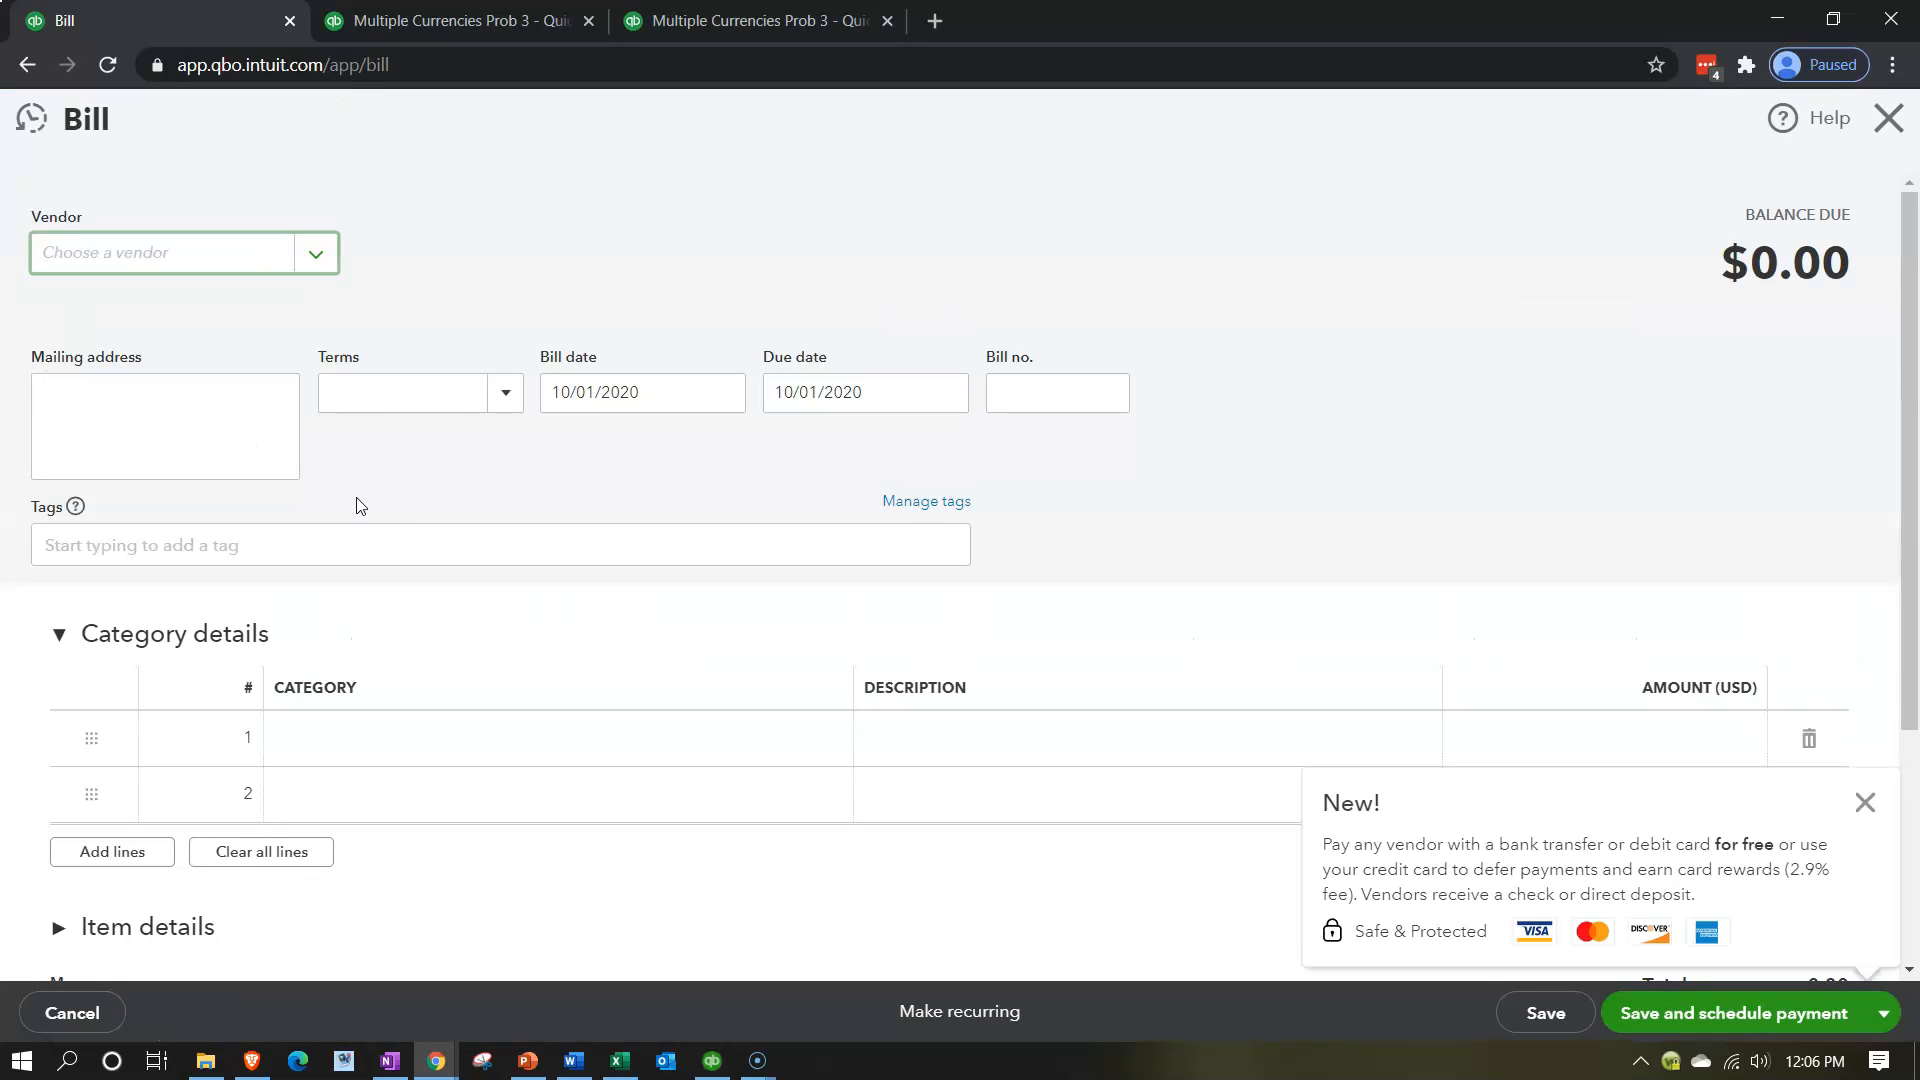
pyautogui.click(321, 257)
pyautogui.click(262, 352)
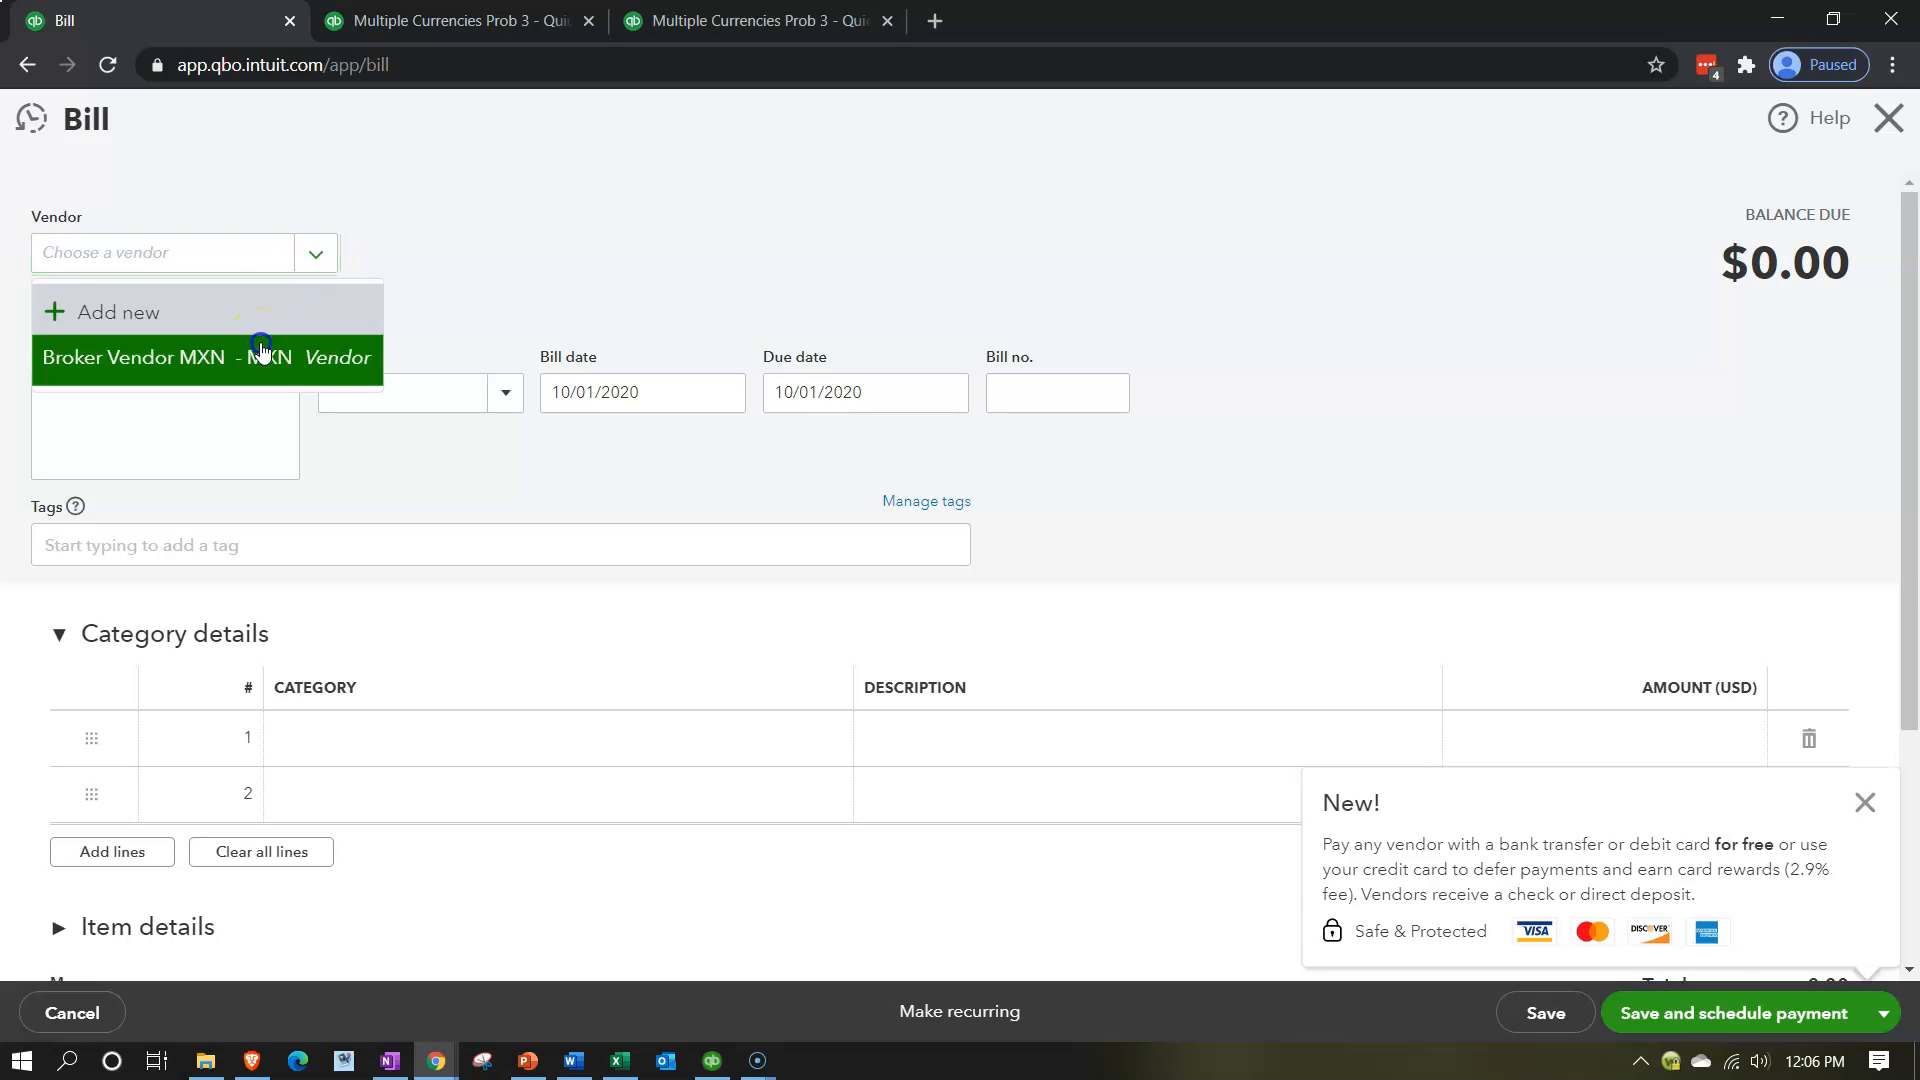
# Check the 180-day forward rate in the Excel worksheet and set the bill's MXN exchange rate to 0.74 USD for this transaction only.
pyautogui.click(620, 1066)
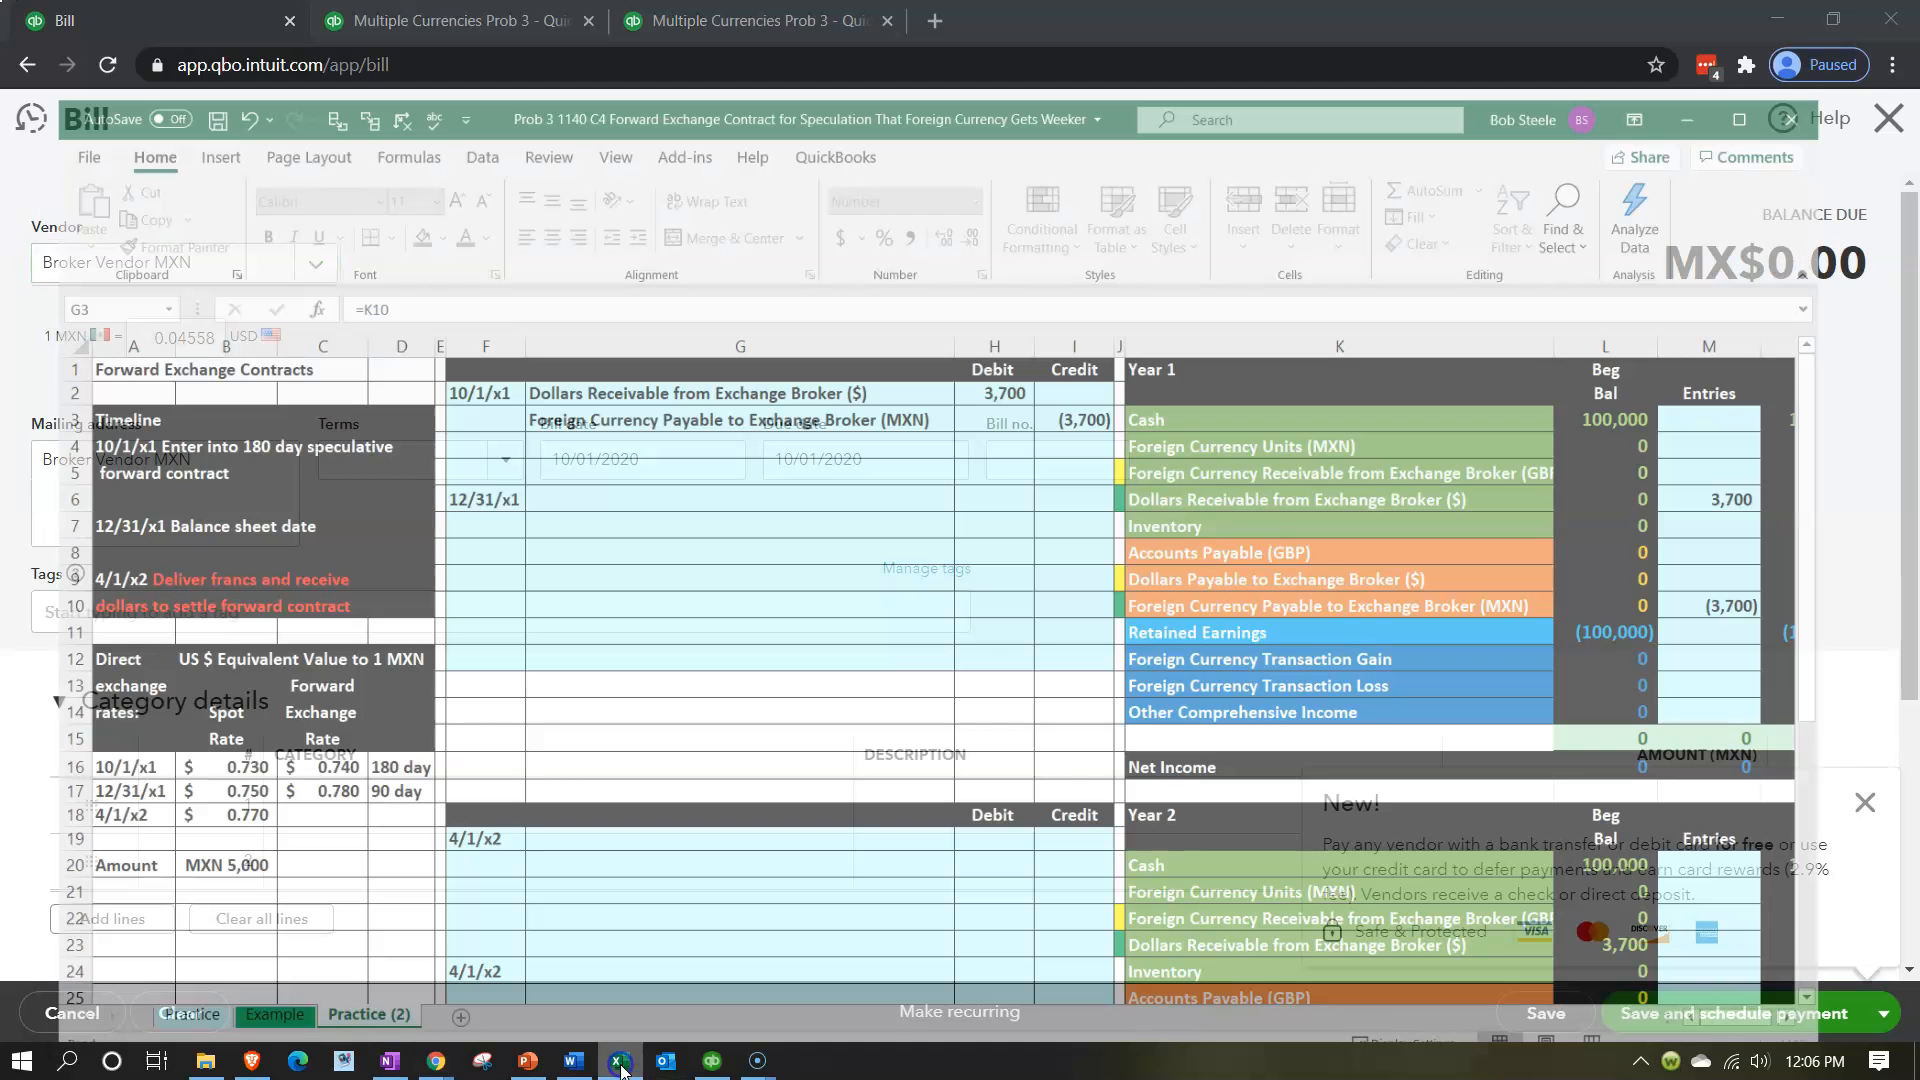
pyautogui.moveTo(745, 349); pyautogui.dragTo(1110, 350)
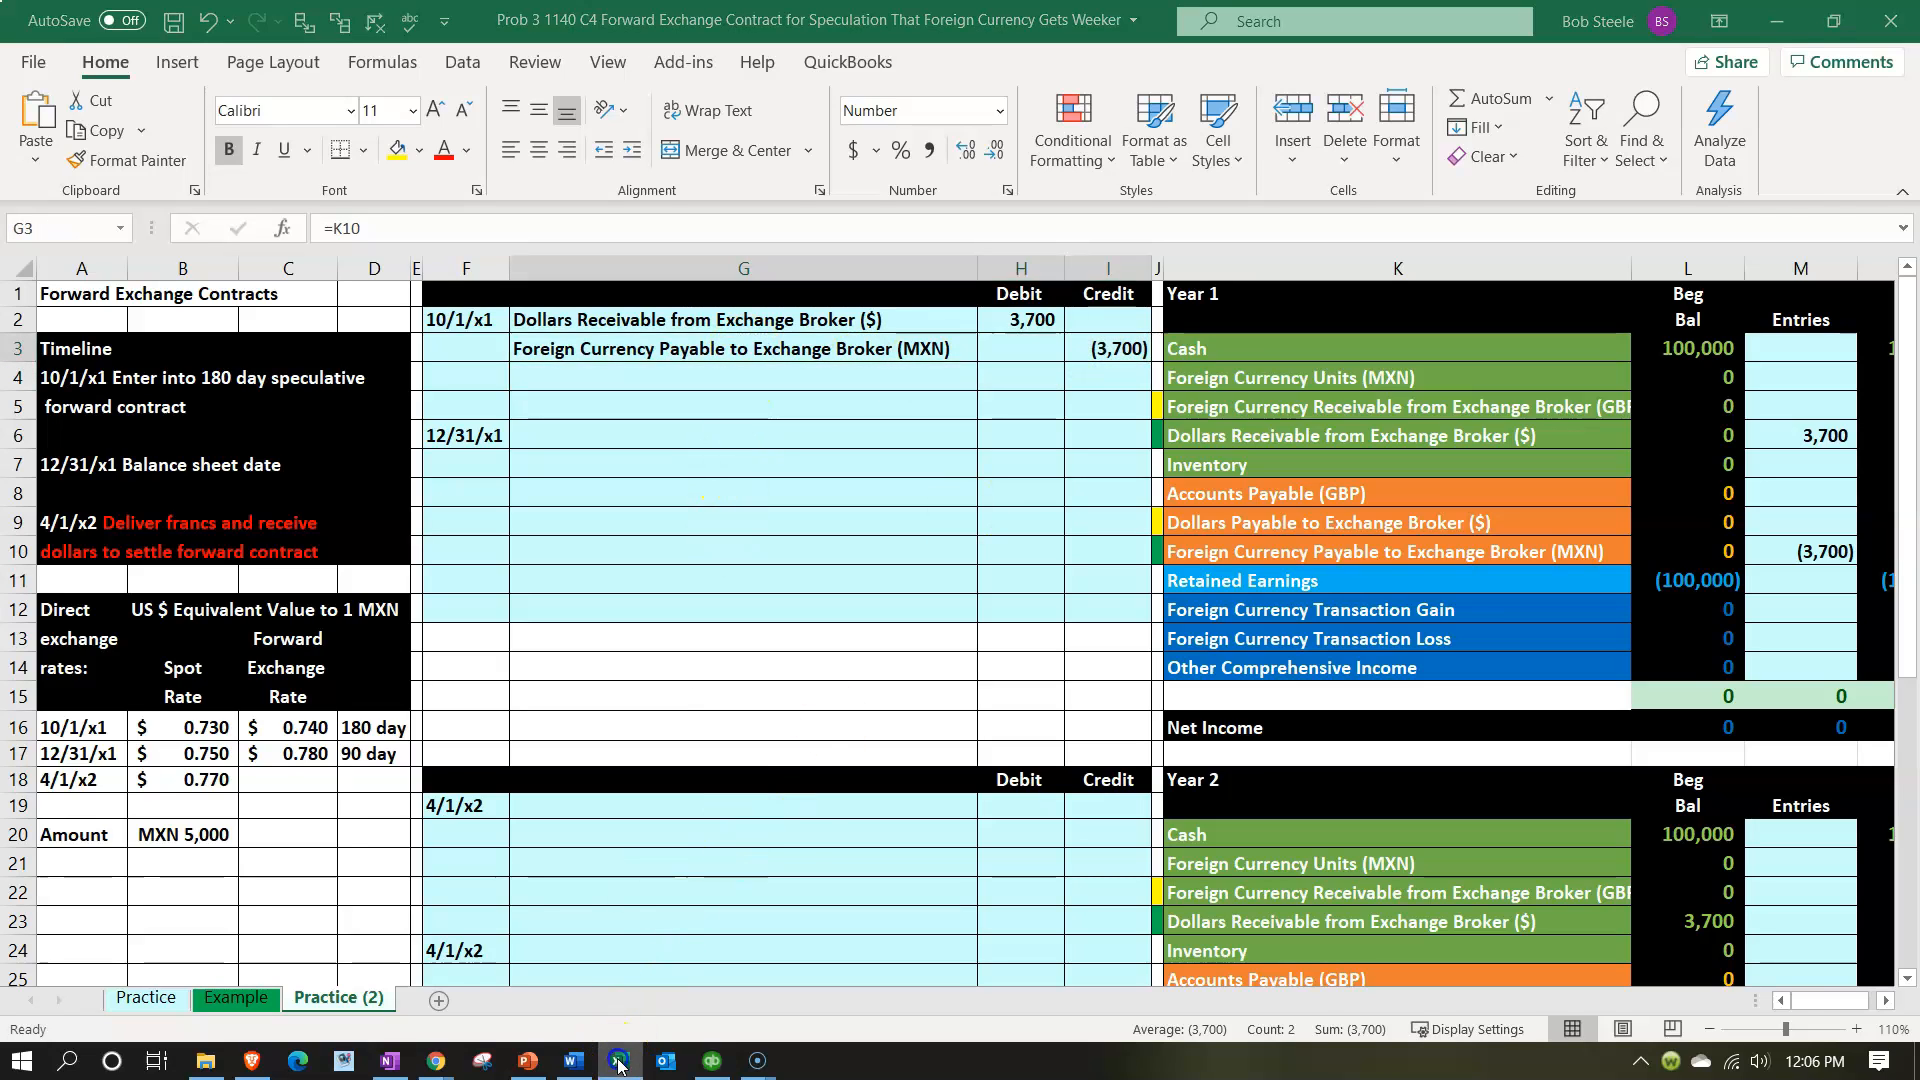
pyautogui.click(620, 1062)
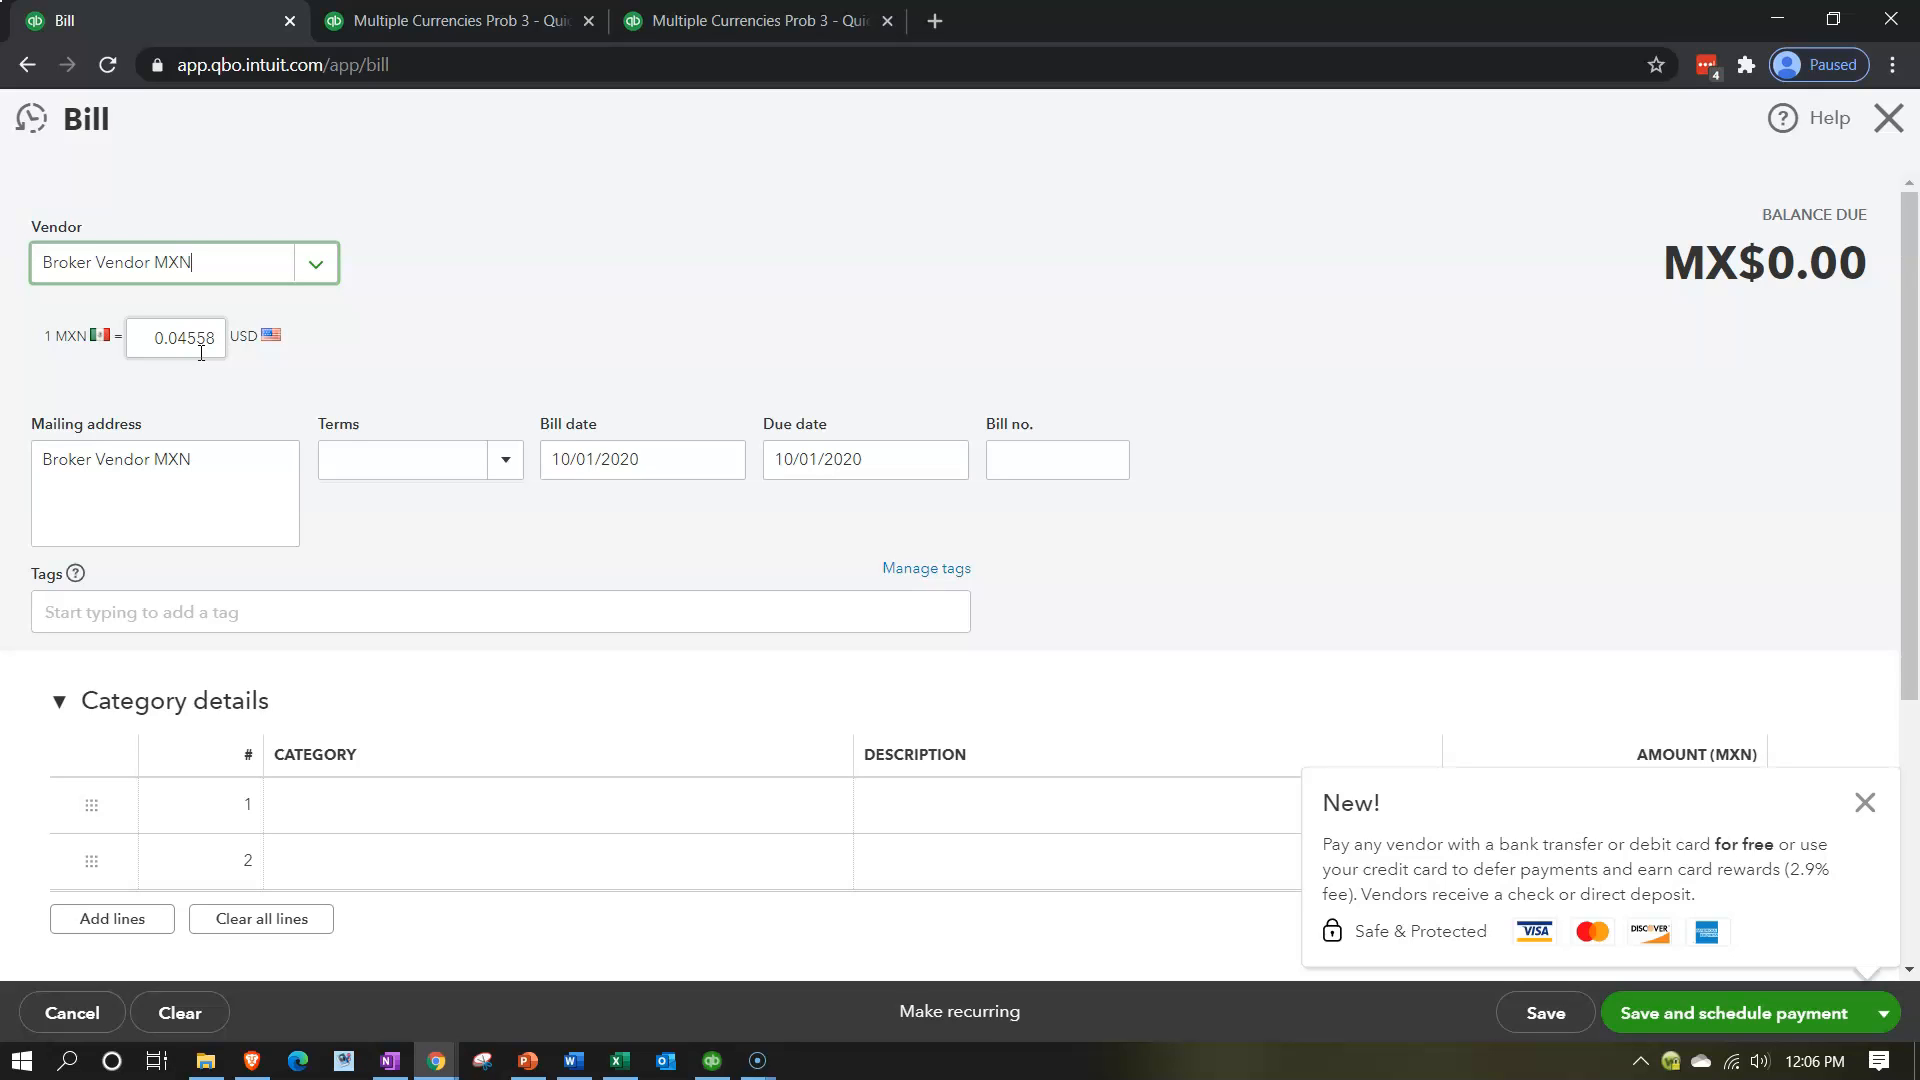
pyautogui.click(185, 370)
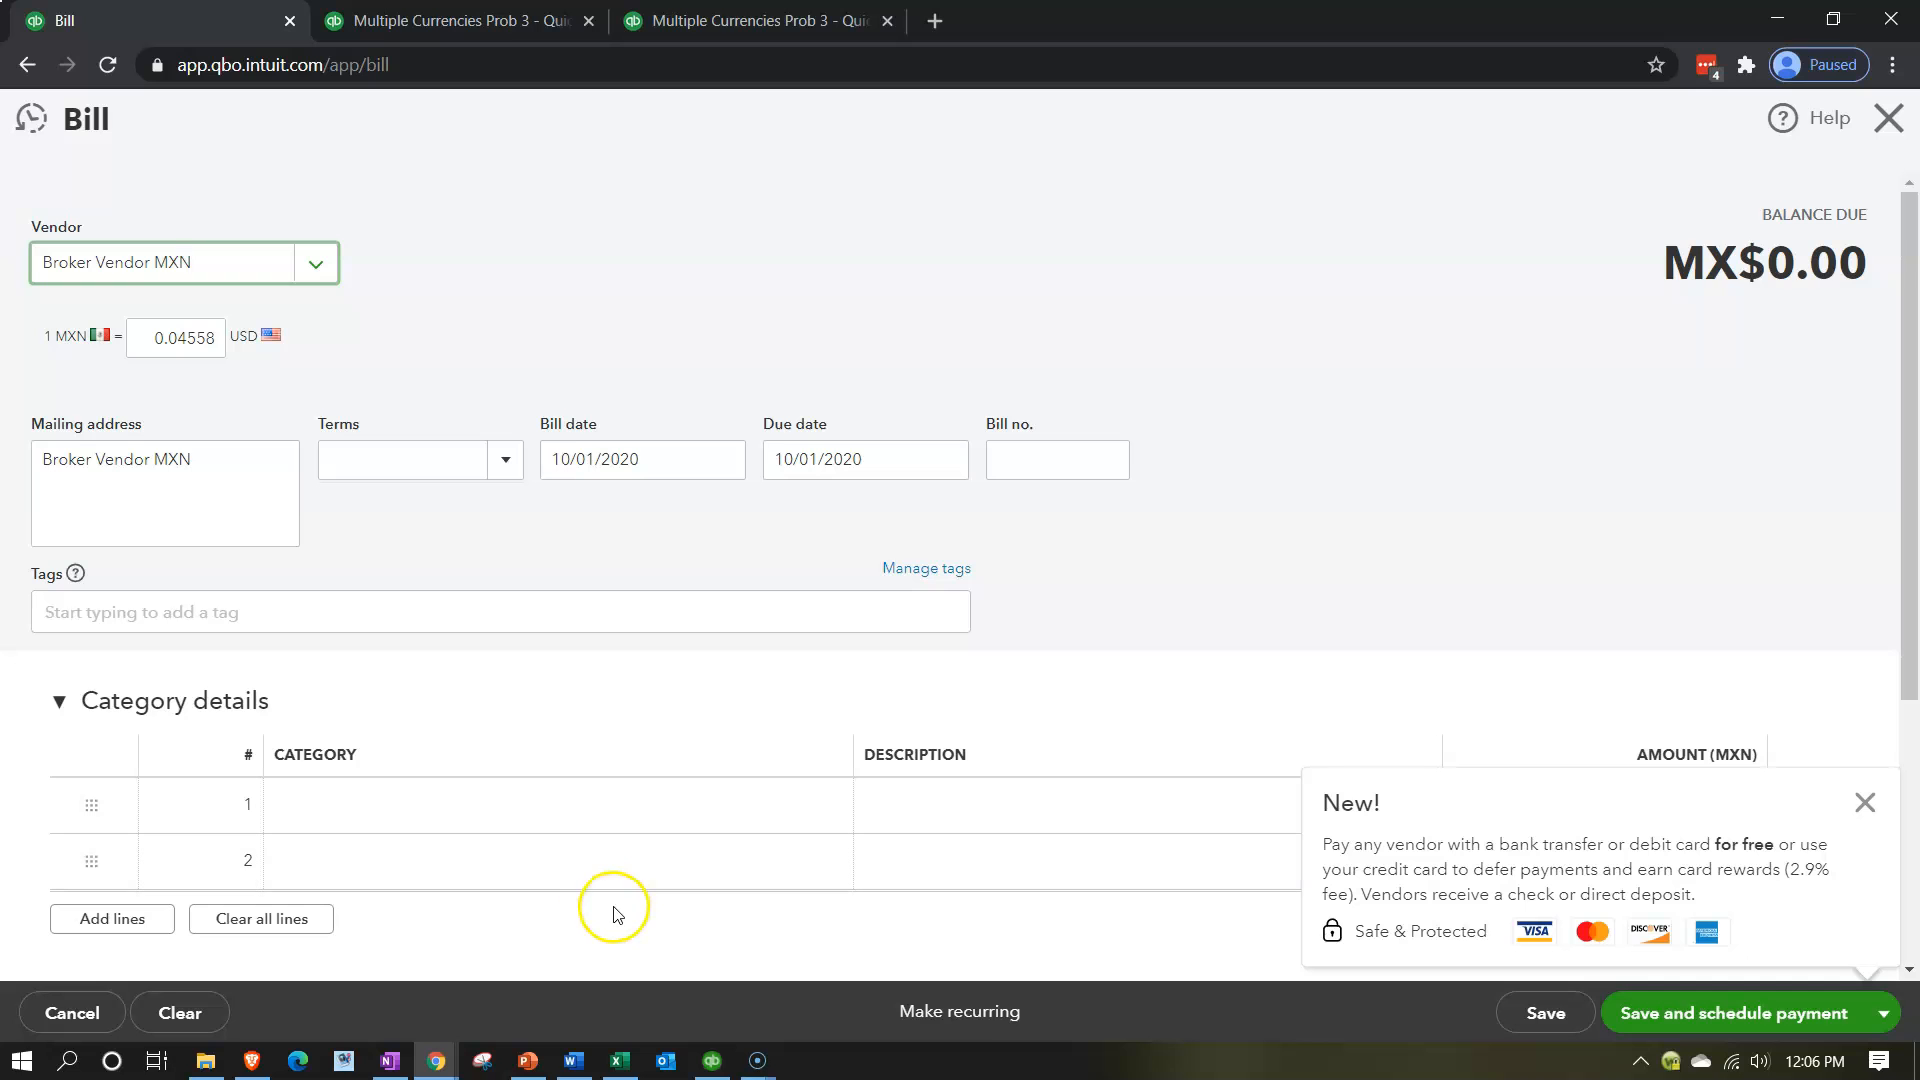
pyautogui.click(620, 1060)
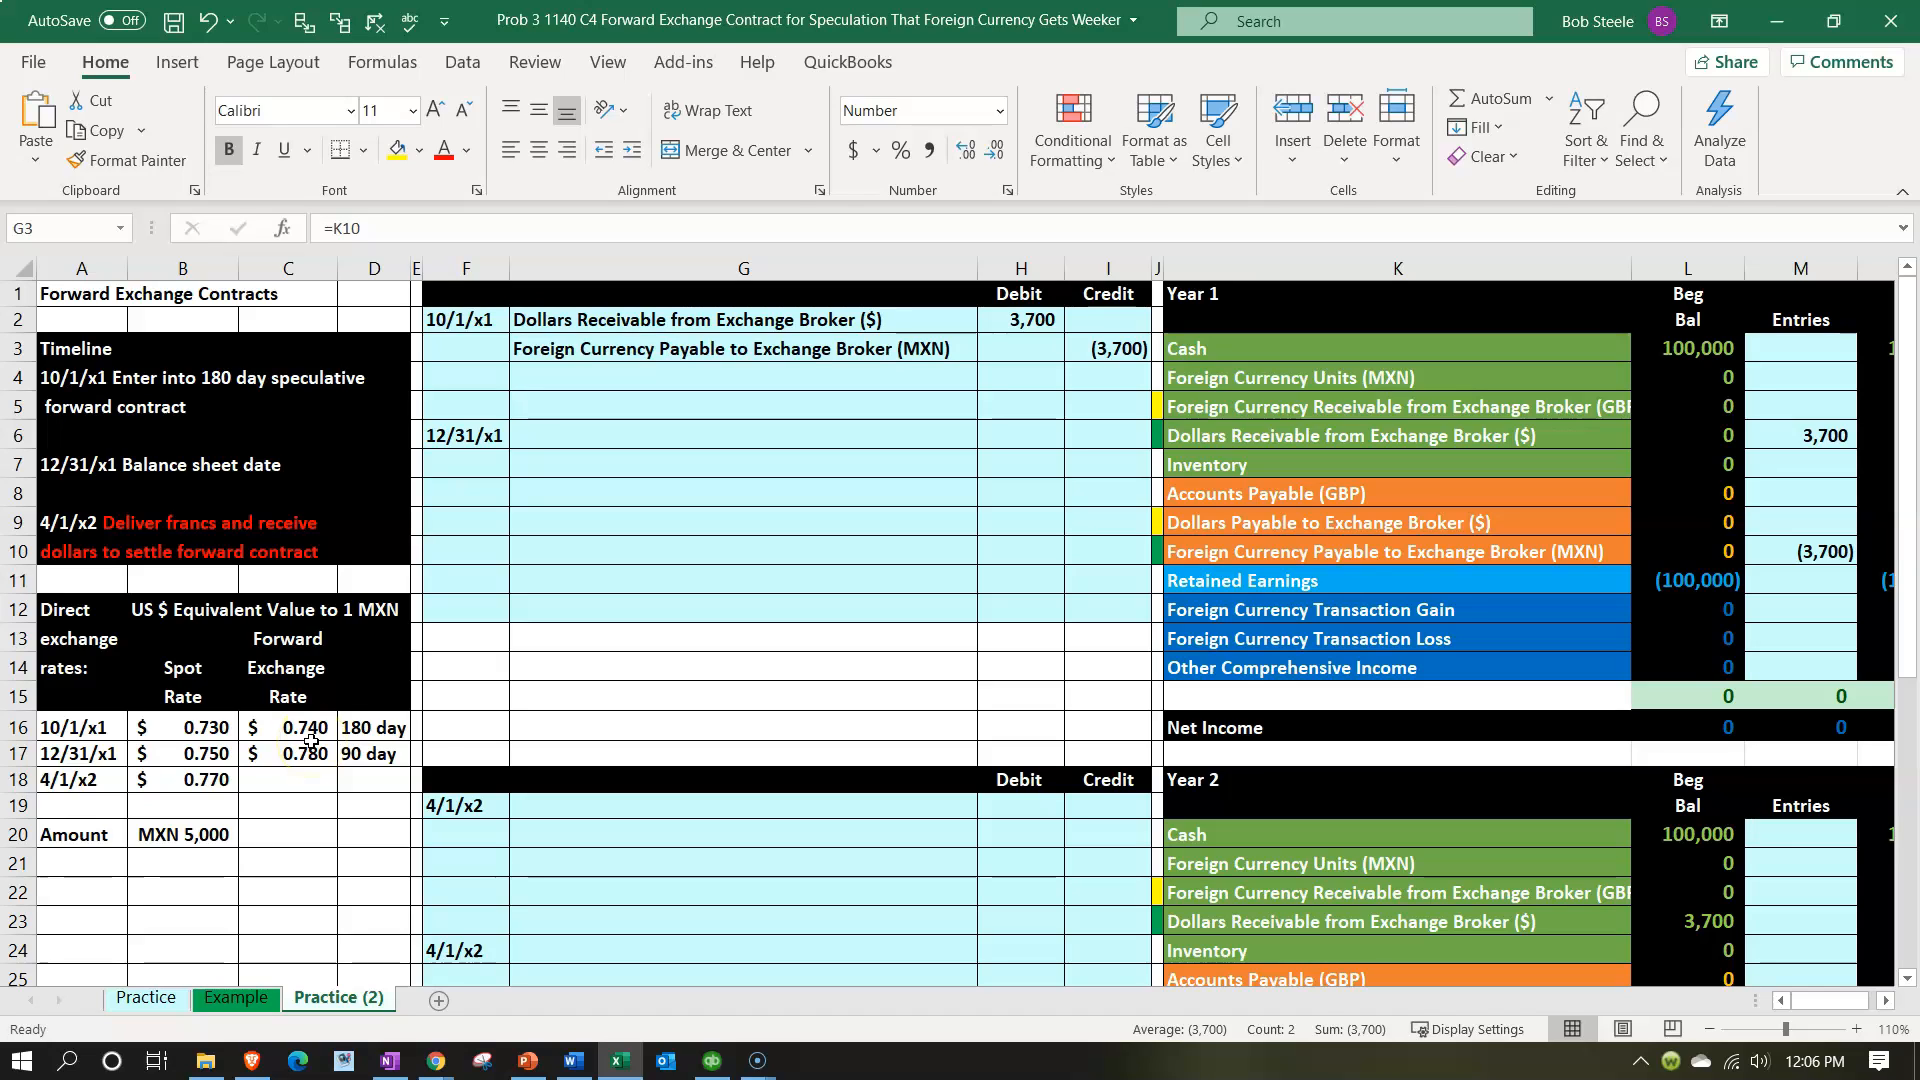
pyautogui.click(620, 1060)
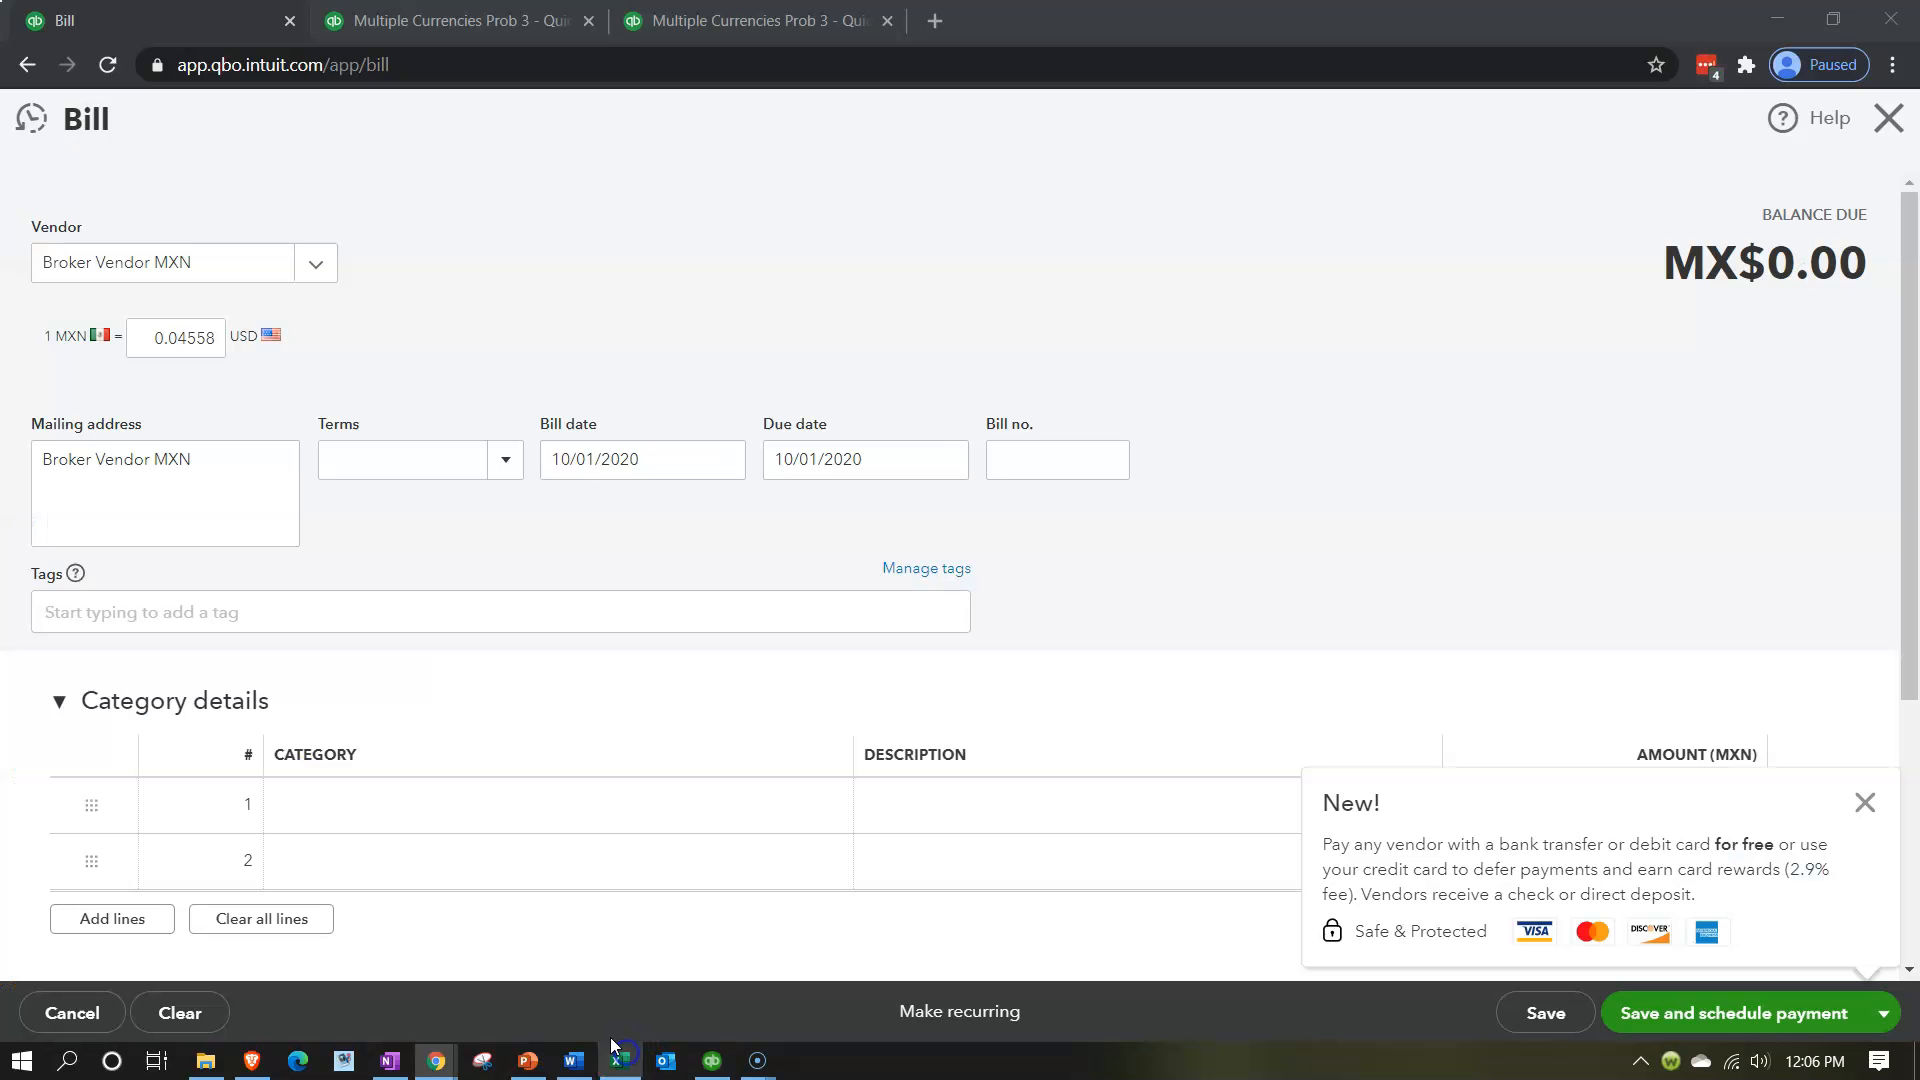
pyautogui.click(170, 338)
pyautogui.write('.74')
pyautogui.click(394, 345)
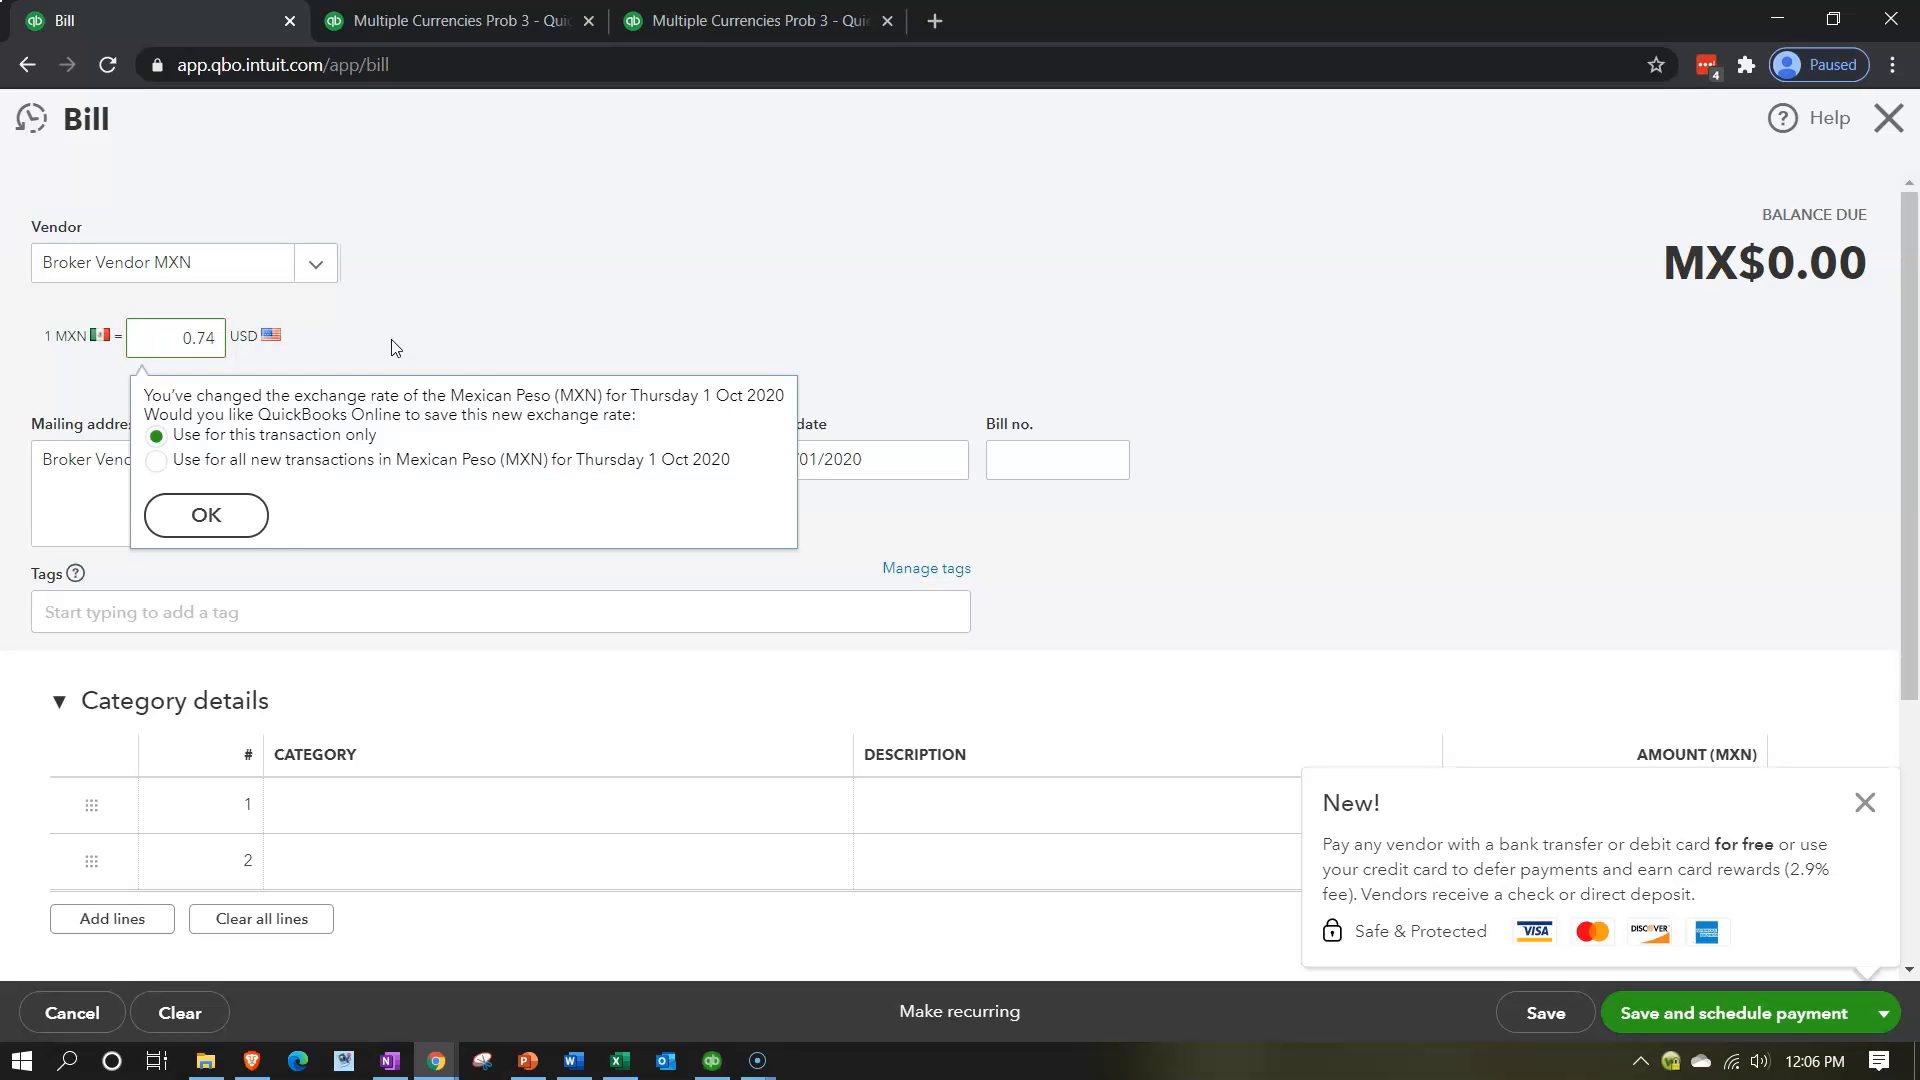
pyautogui.click(244, 534)
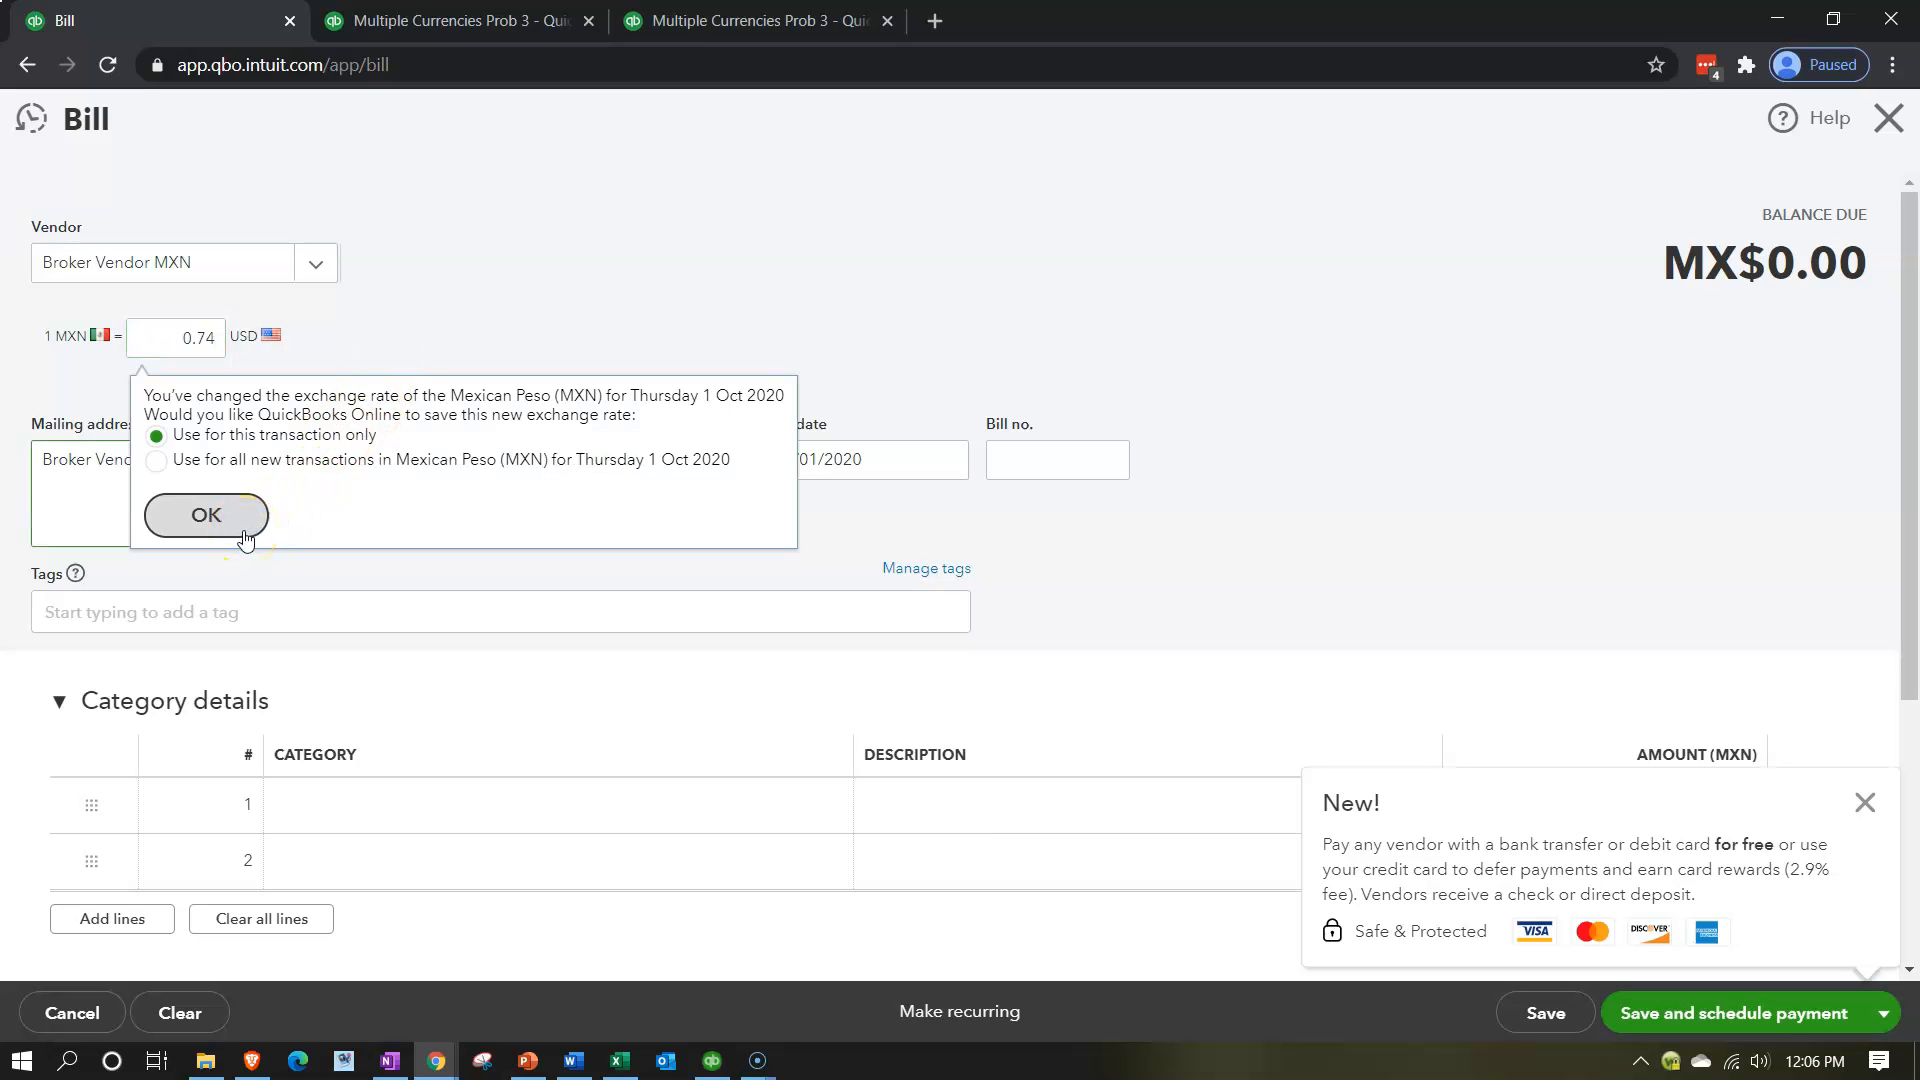
pyautogui.click(244, 536)
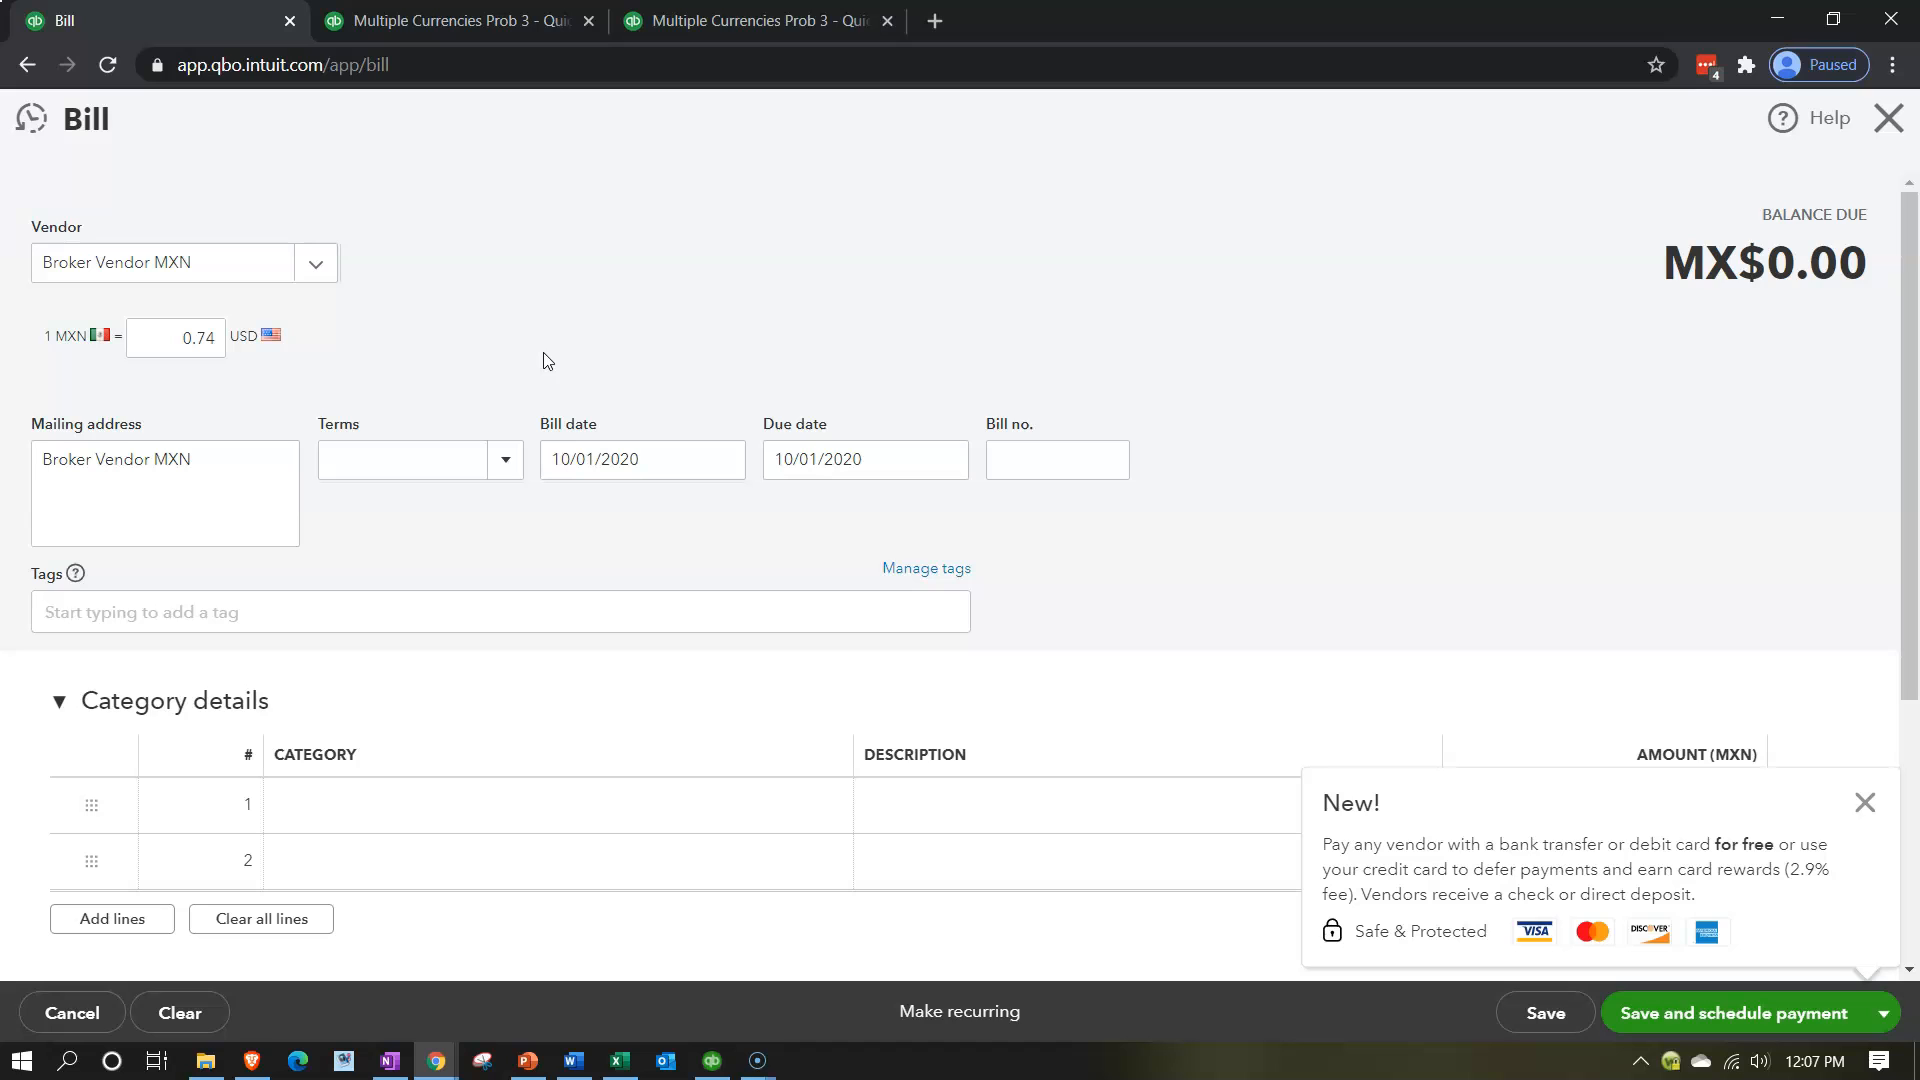
# Assign the Broker Clearing Account as the category of the bill's first line.
pyautogui.scroll(-1, 548, 360)
pyautogui.click(590, 370)
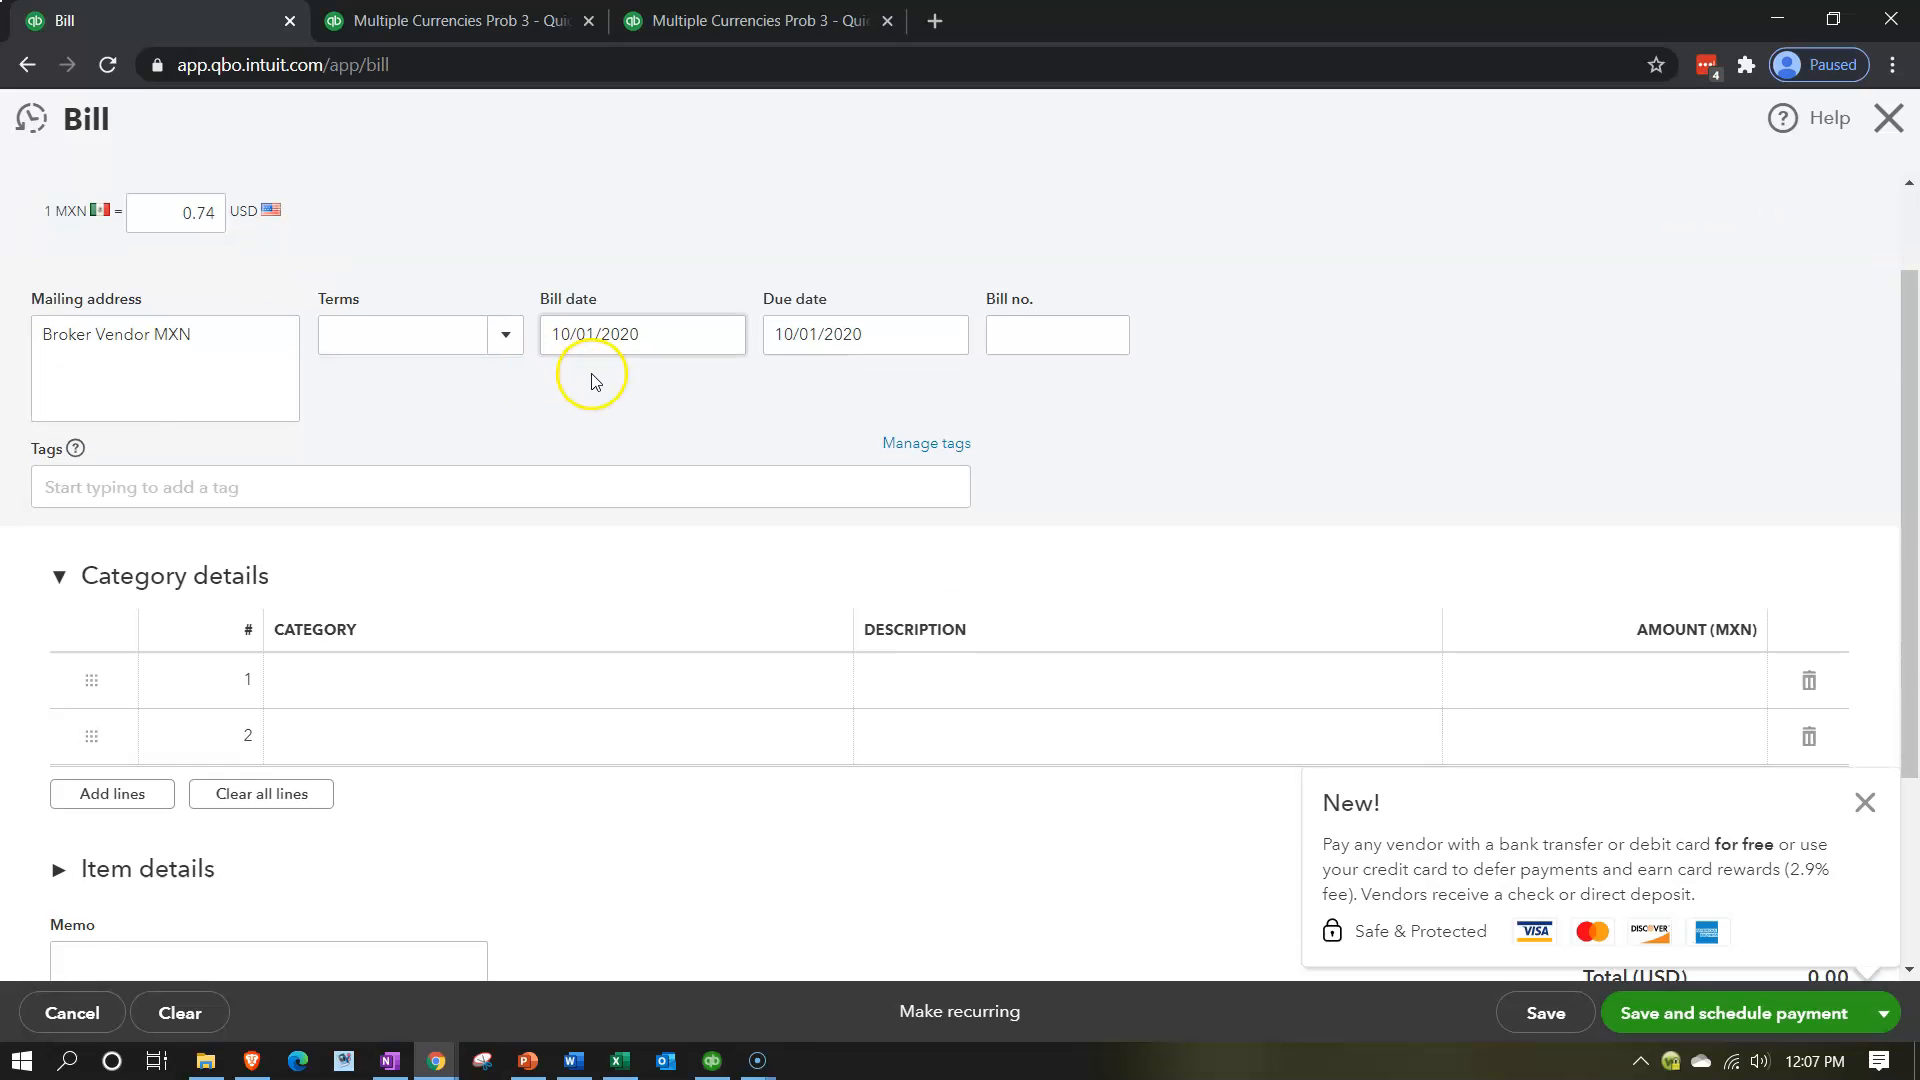
pyautogui.scroll(-1, 590, 374)
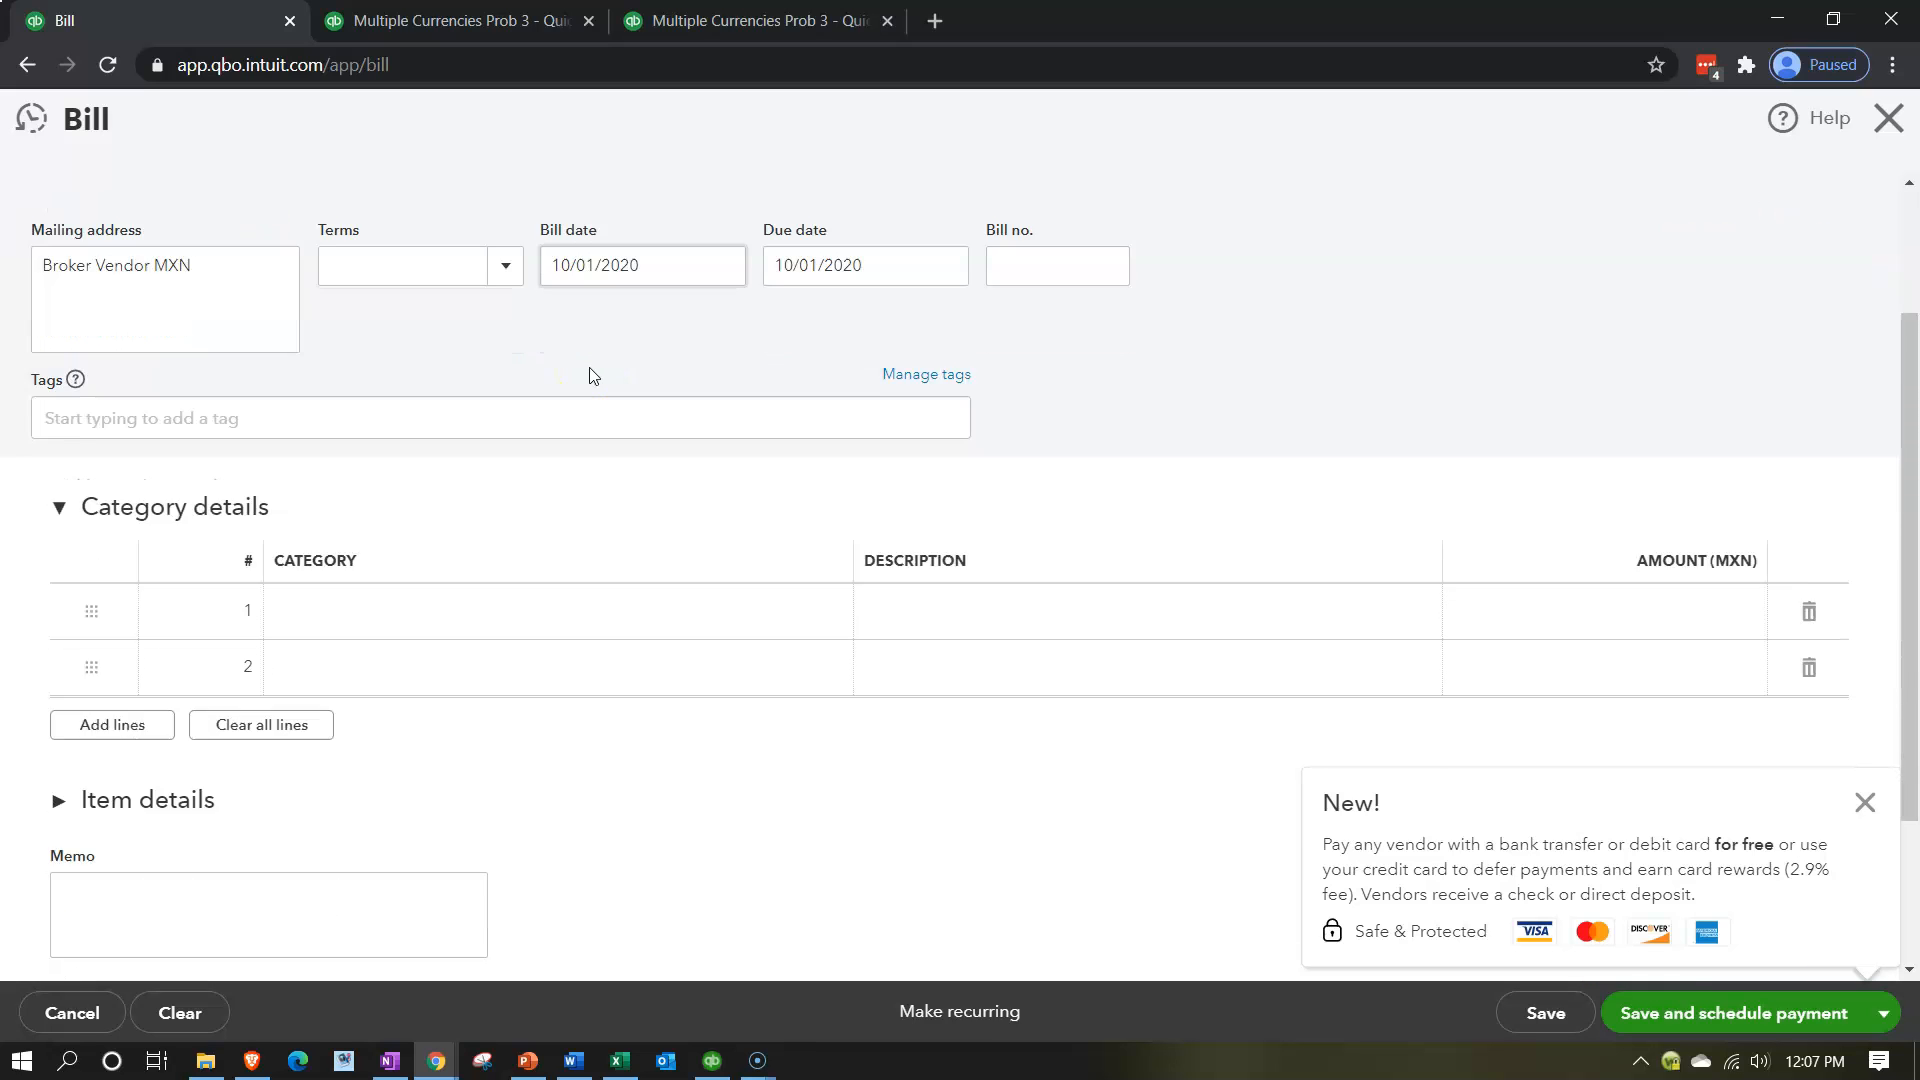
pyautogui.click(418, 571)
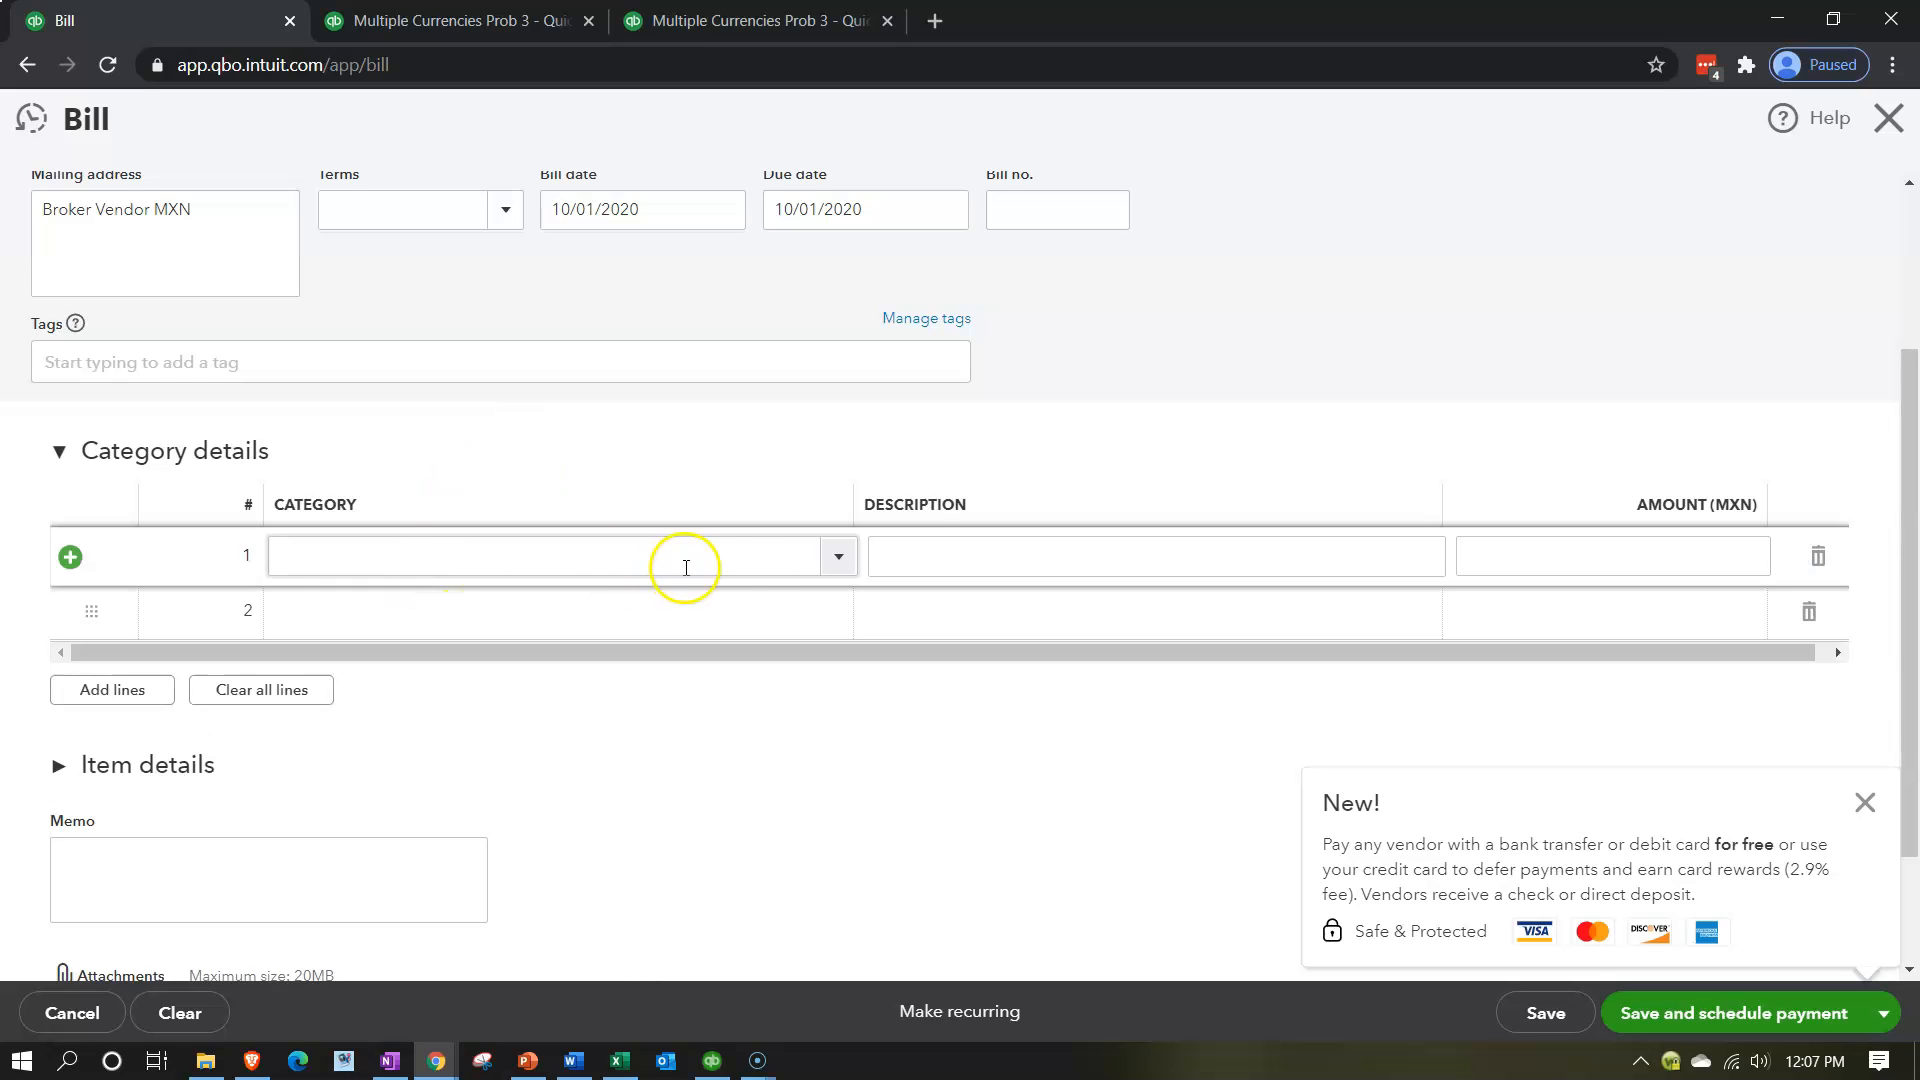
pyautogui.click(733, 558)
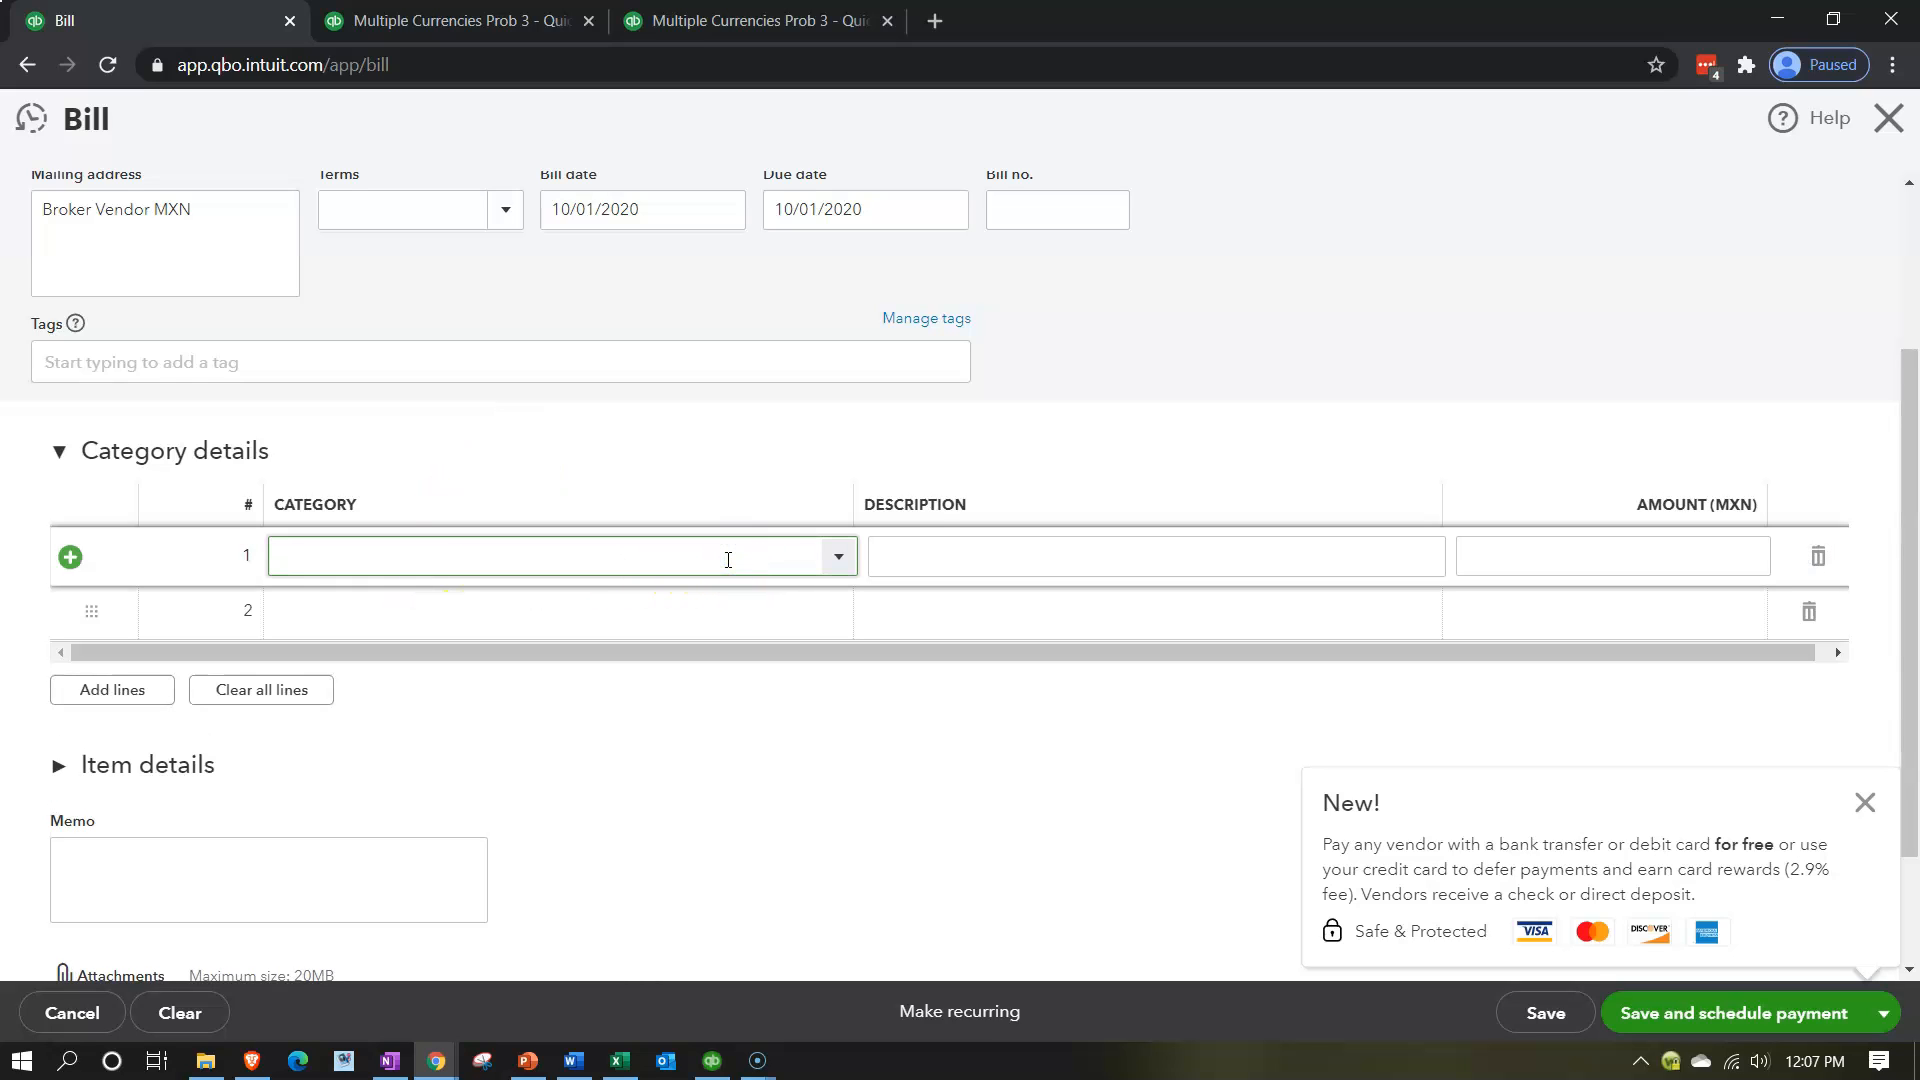
pyautogui.write('acc')
pyautogui.press('BackSpace')
pyautogui.press('BackSpace')
pyautogui.press('BackSpace')
pyautogui.press('BackSpace')
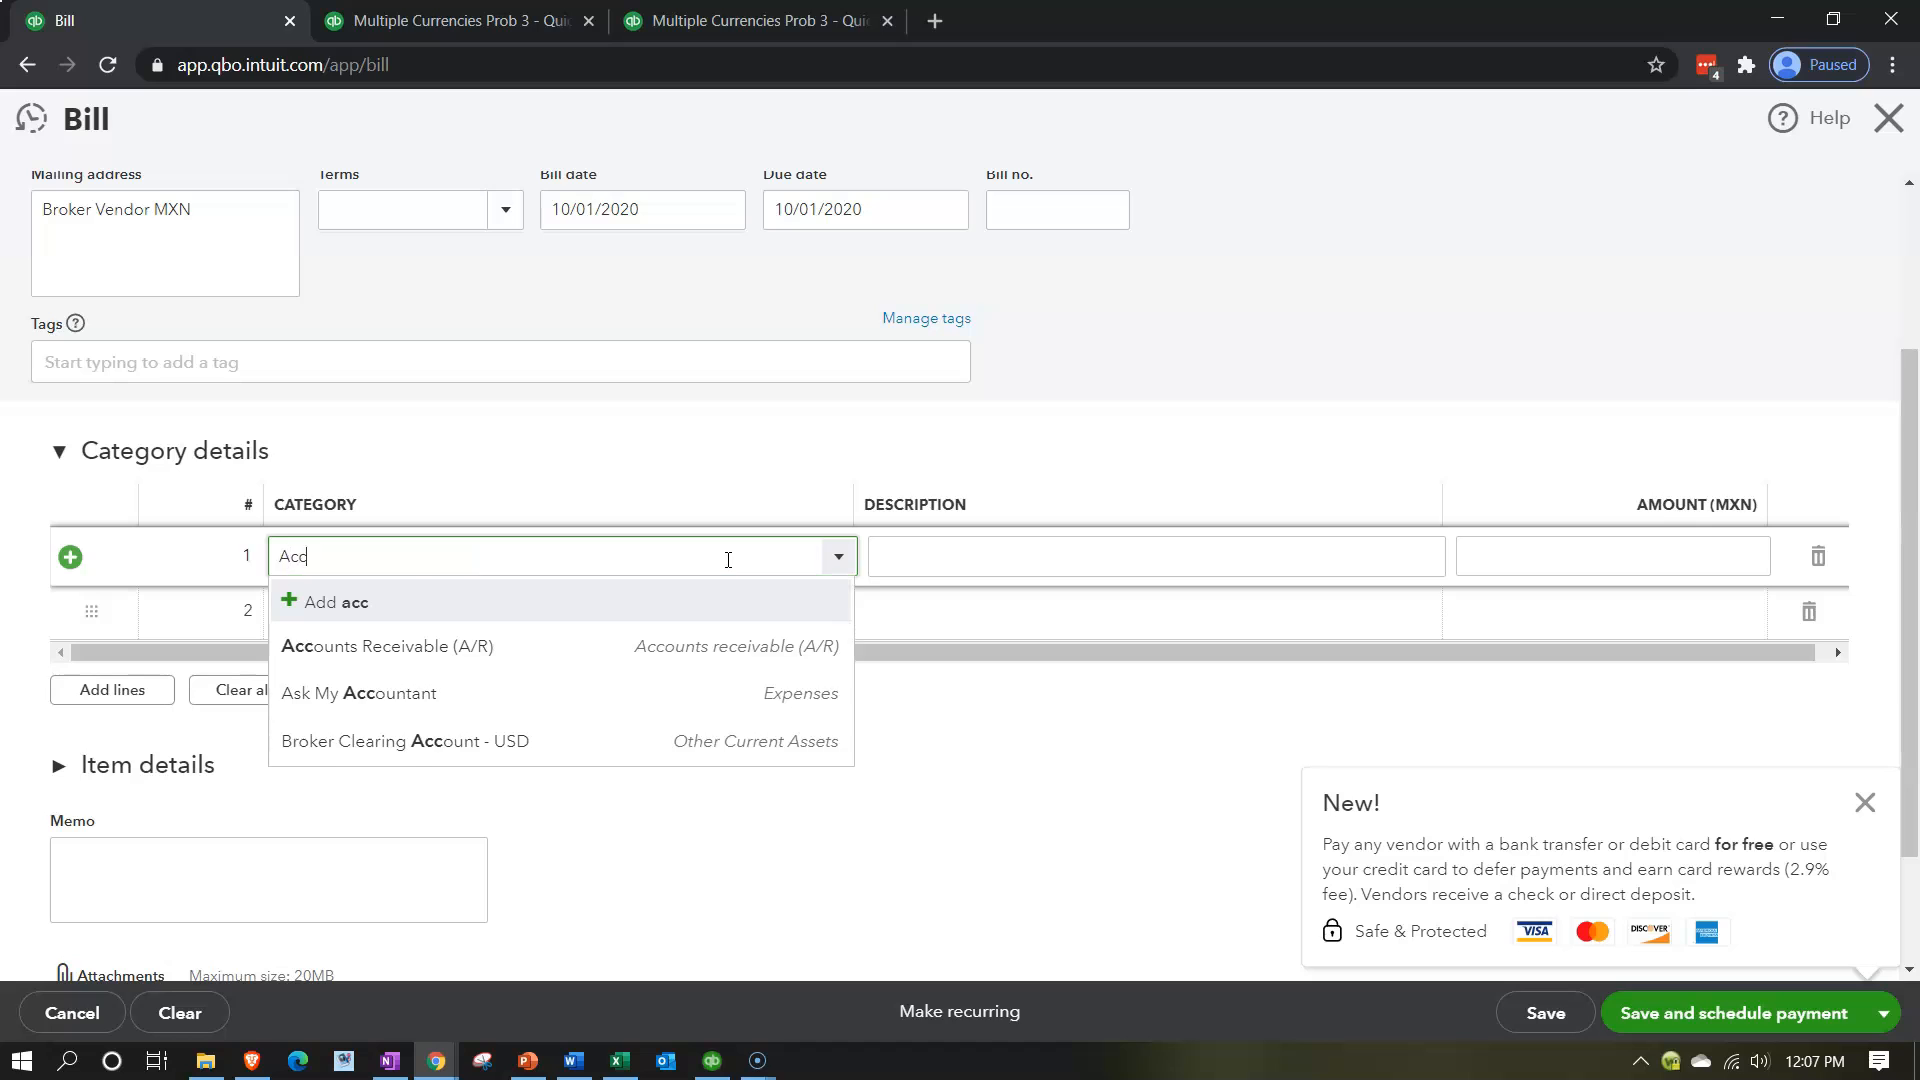
pyautogui.write('B')
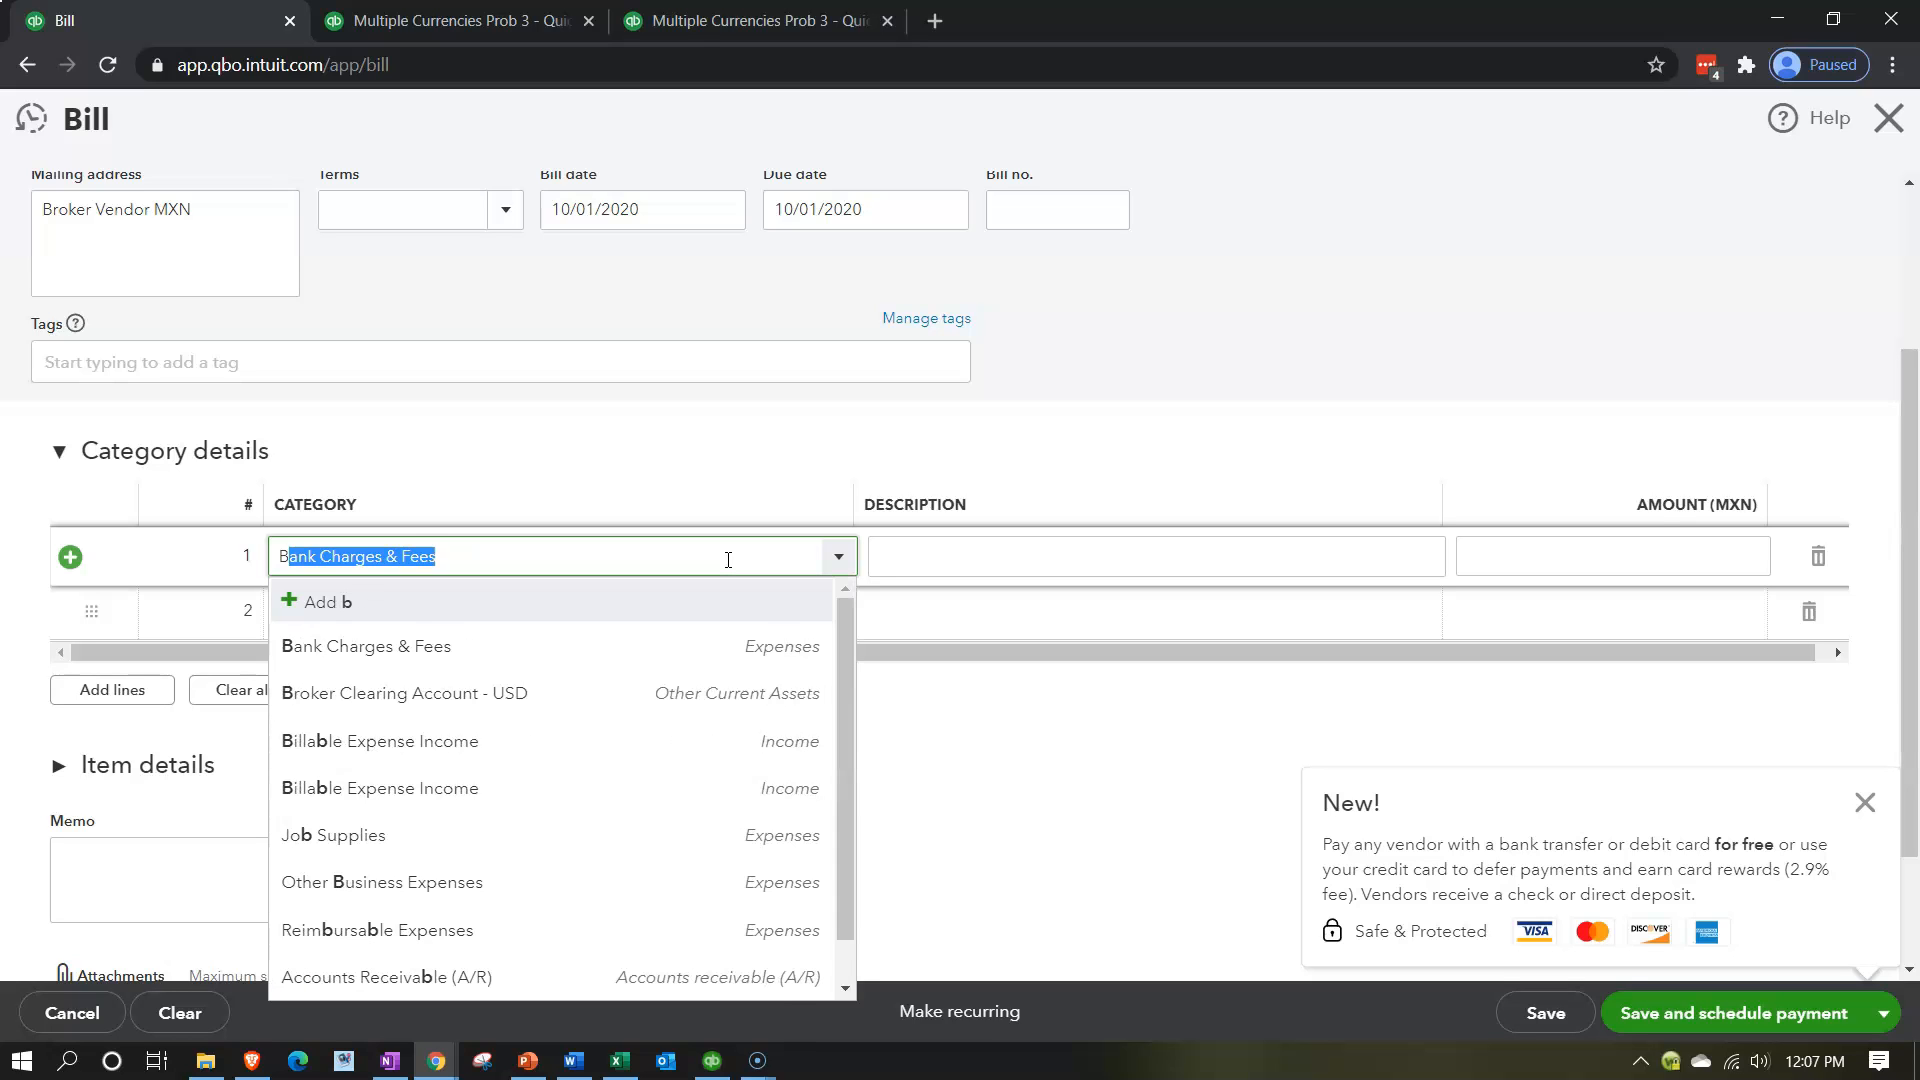
pyautogui.write('roak')
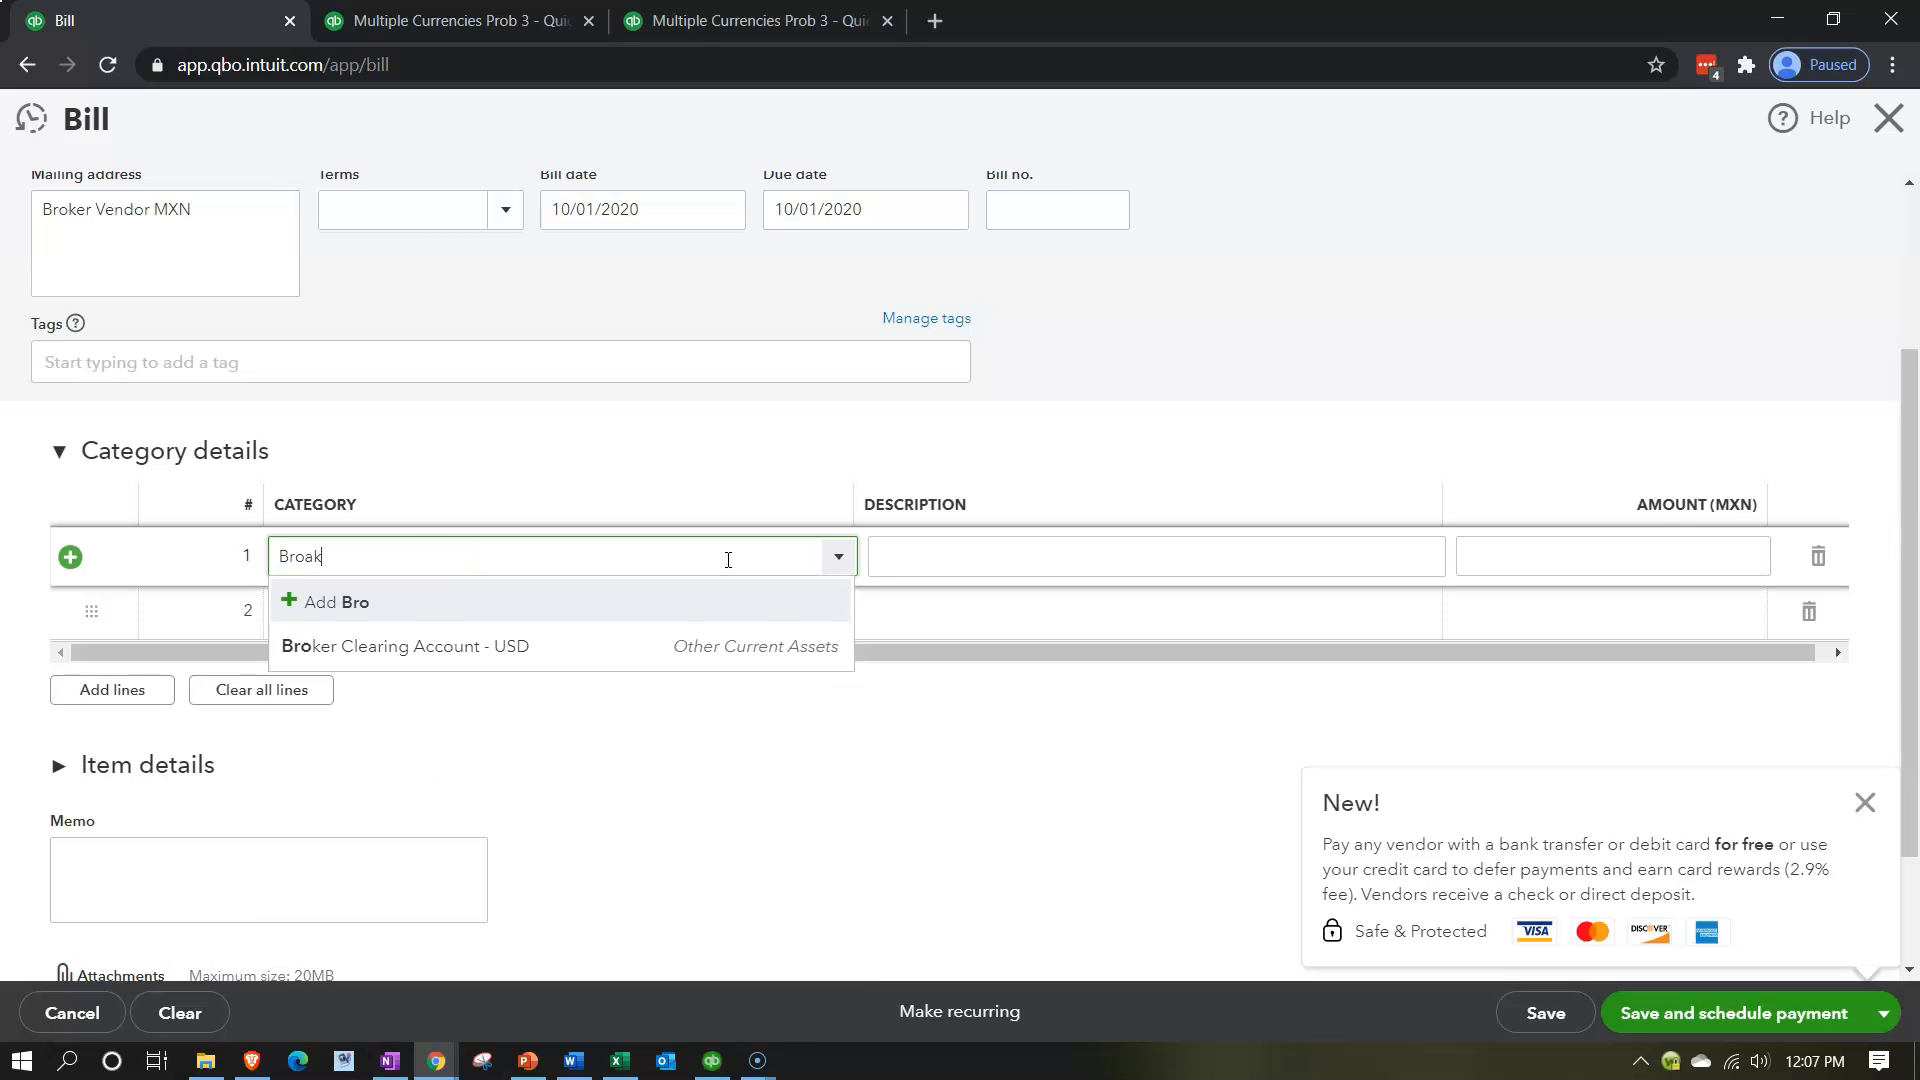
pyautogui.press('BackSpace')
pyautogui.press('BackSpace')
pyautogui.click(510, 646)
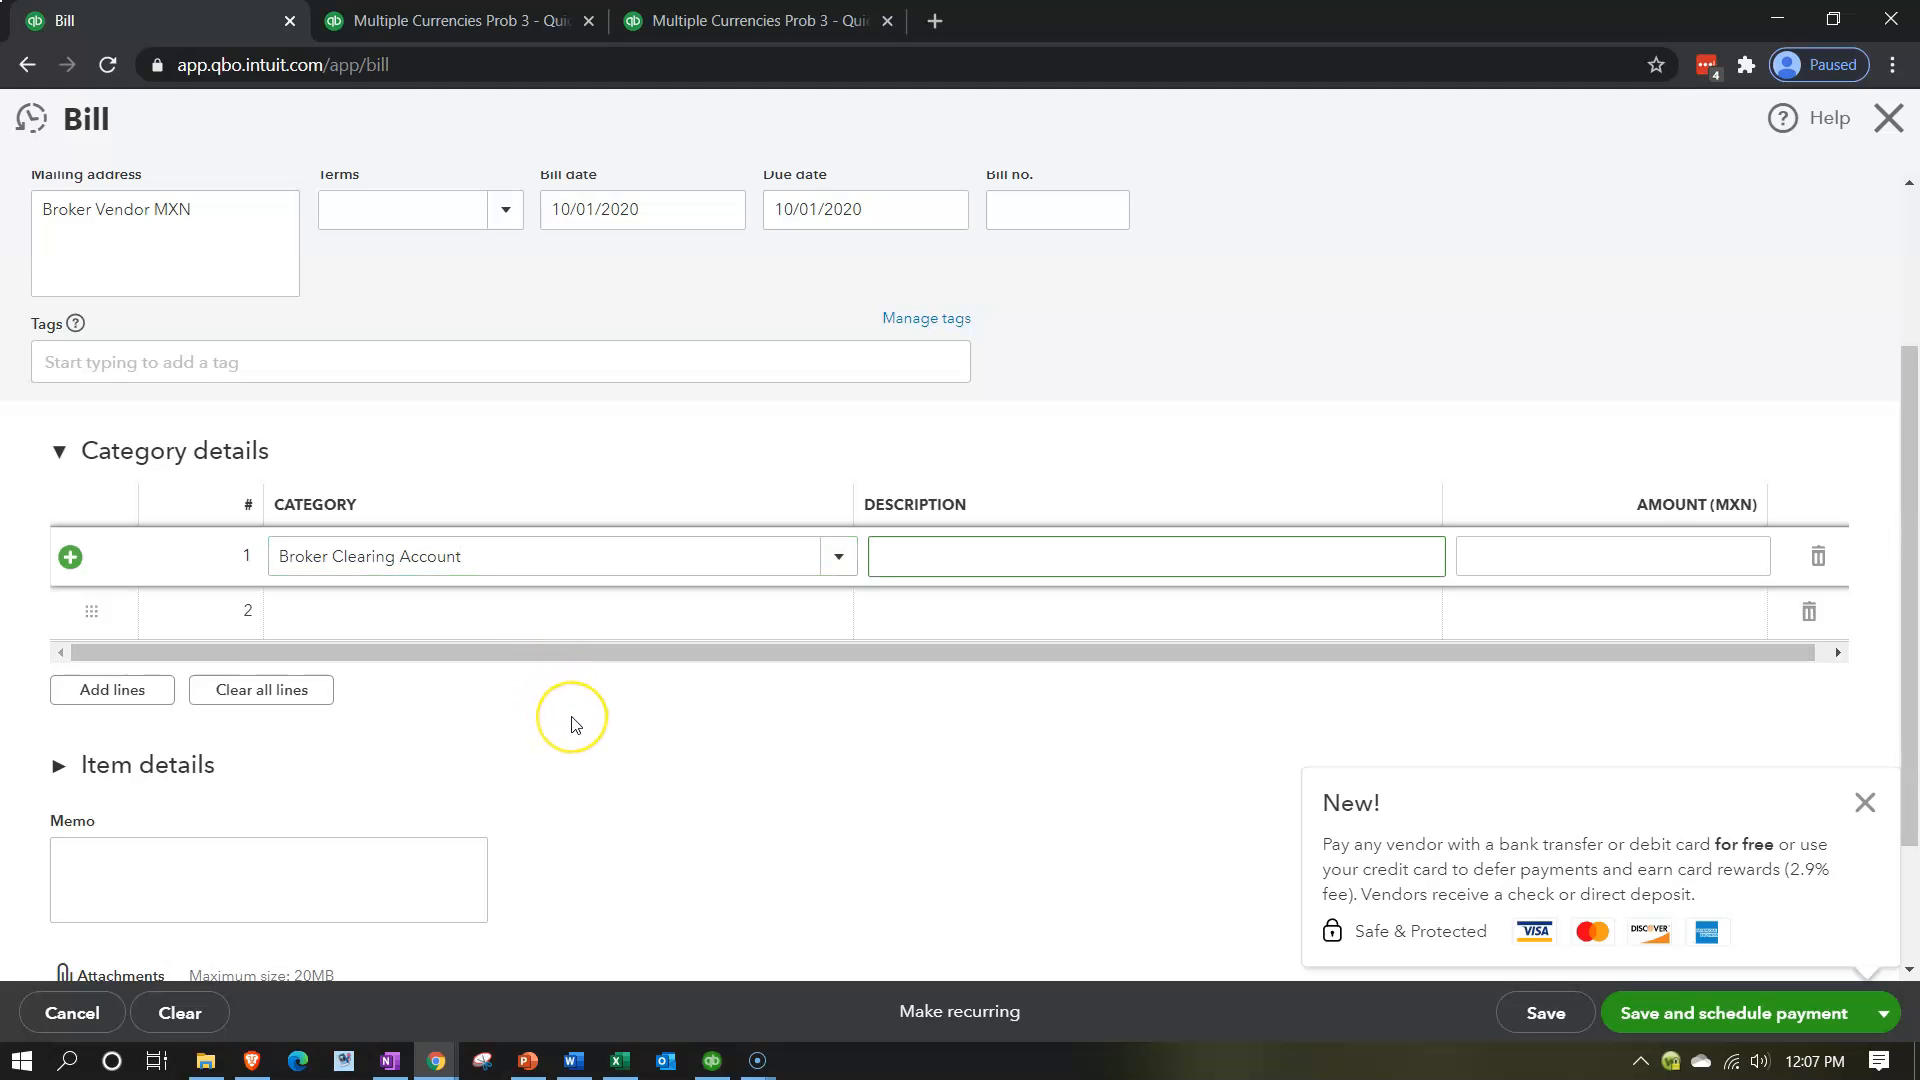
# Dismiss the vendor payment promotion and set the Broker Clearing Account line's amount to 5,000 MXN.
pyautogui.scroll(3, 570, 722)
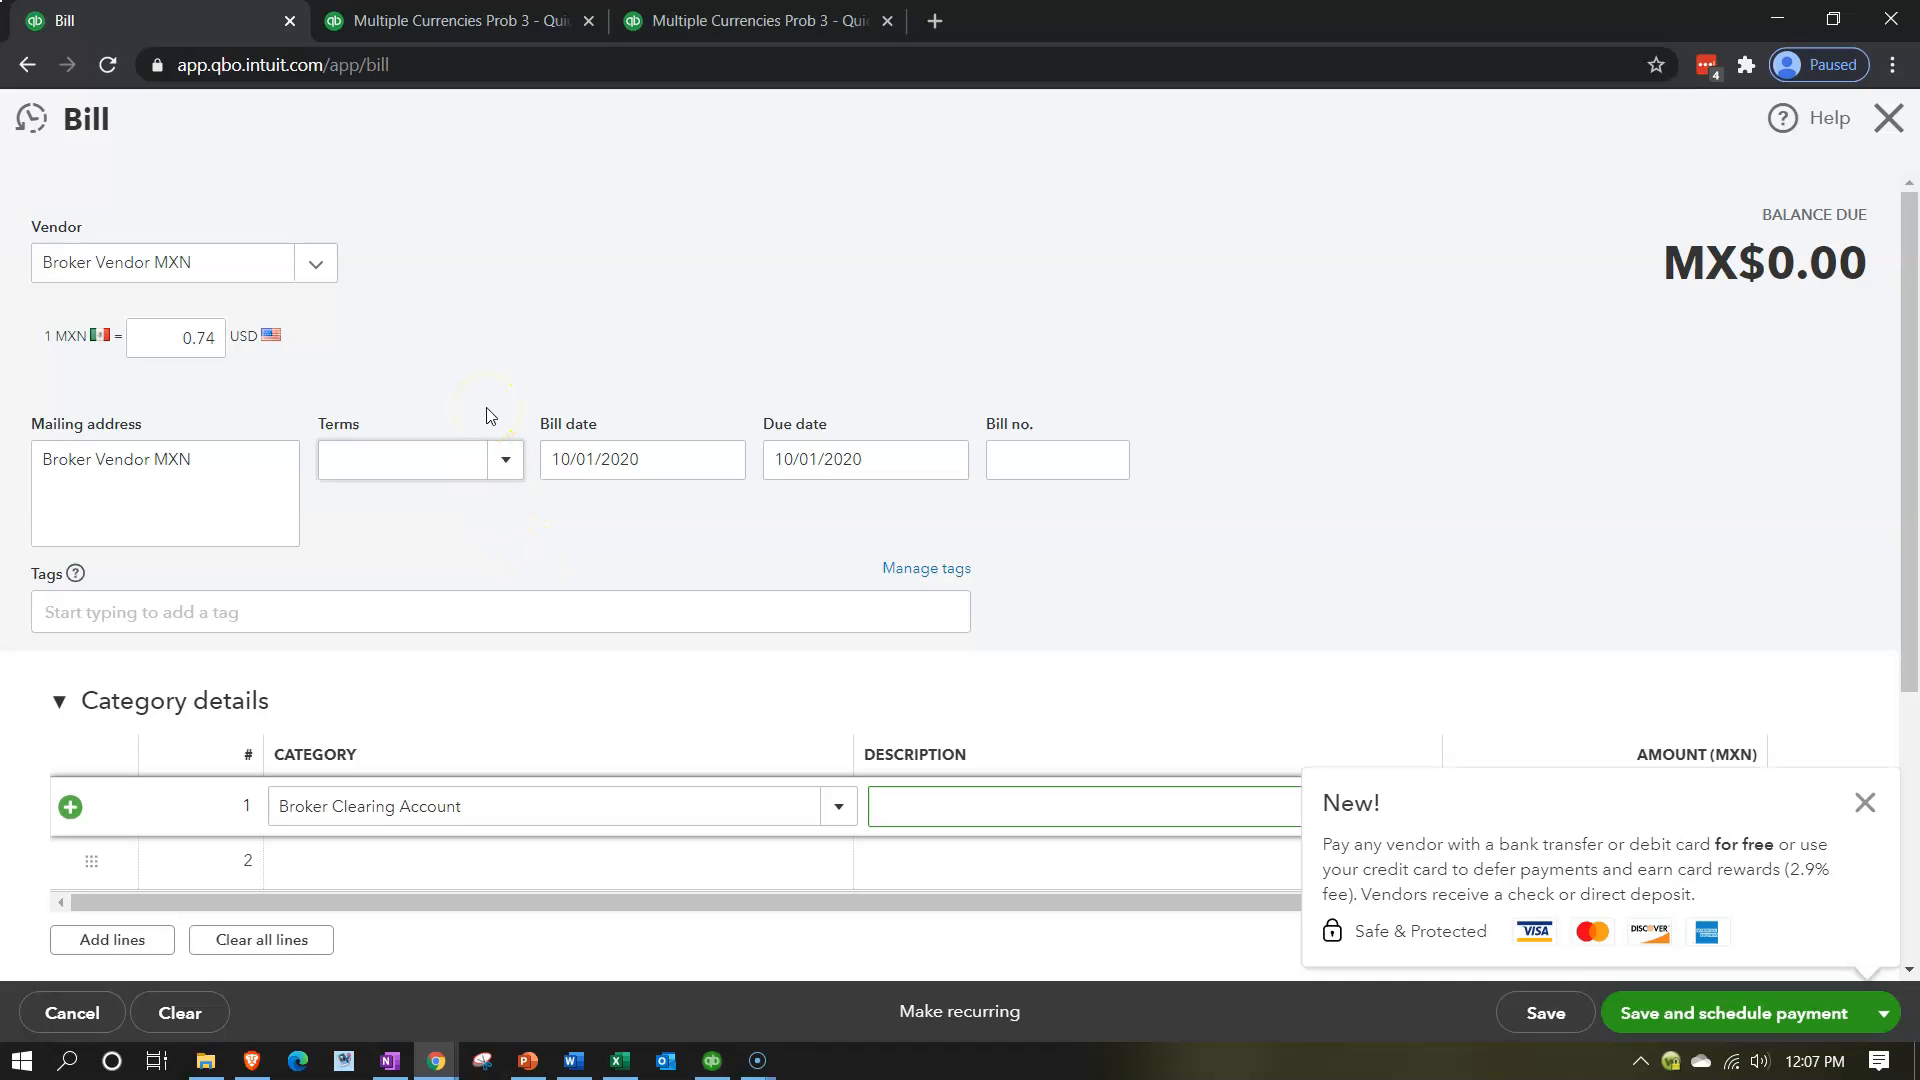
pyautogui.click(1862, 802)
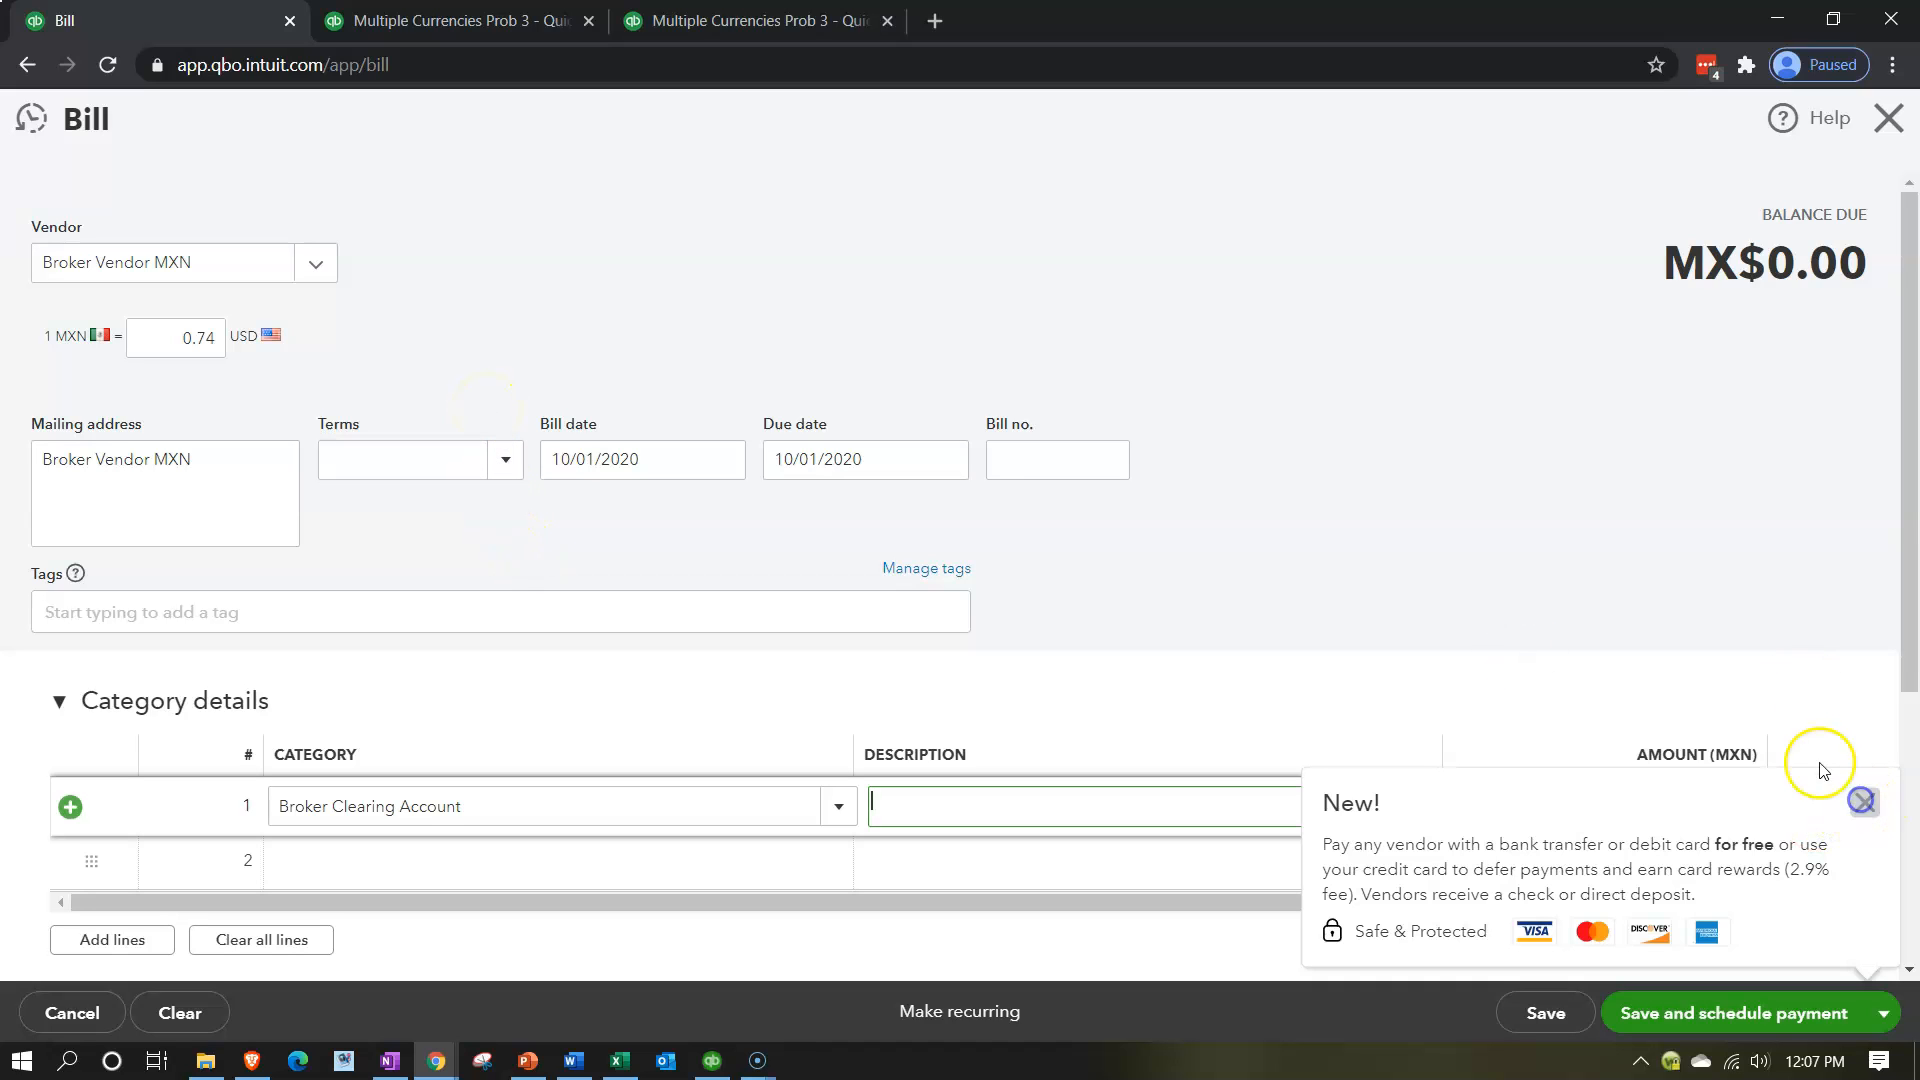
pyautogui.scroll(-1, 1808, 762)
pyautogui.click(1646, 694)
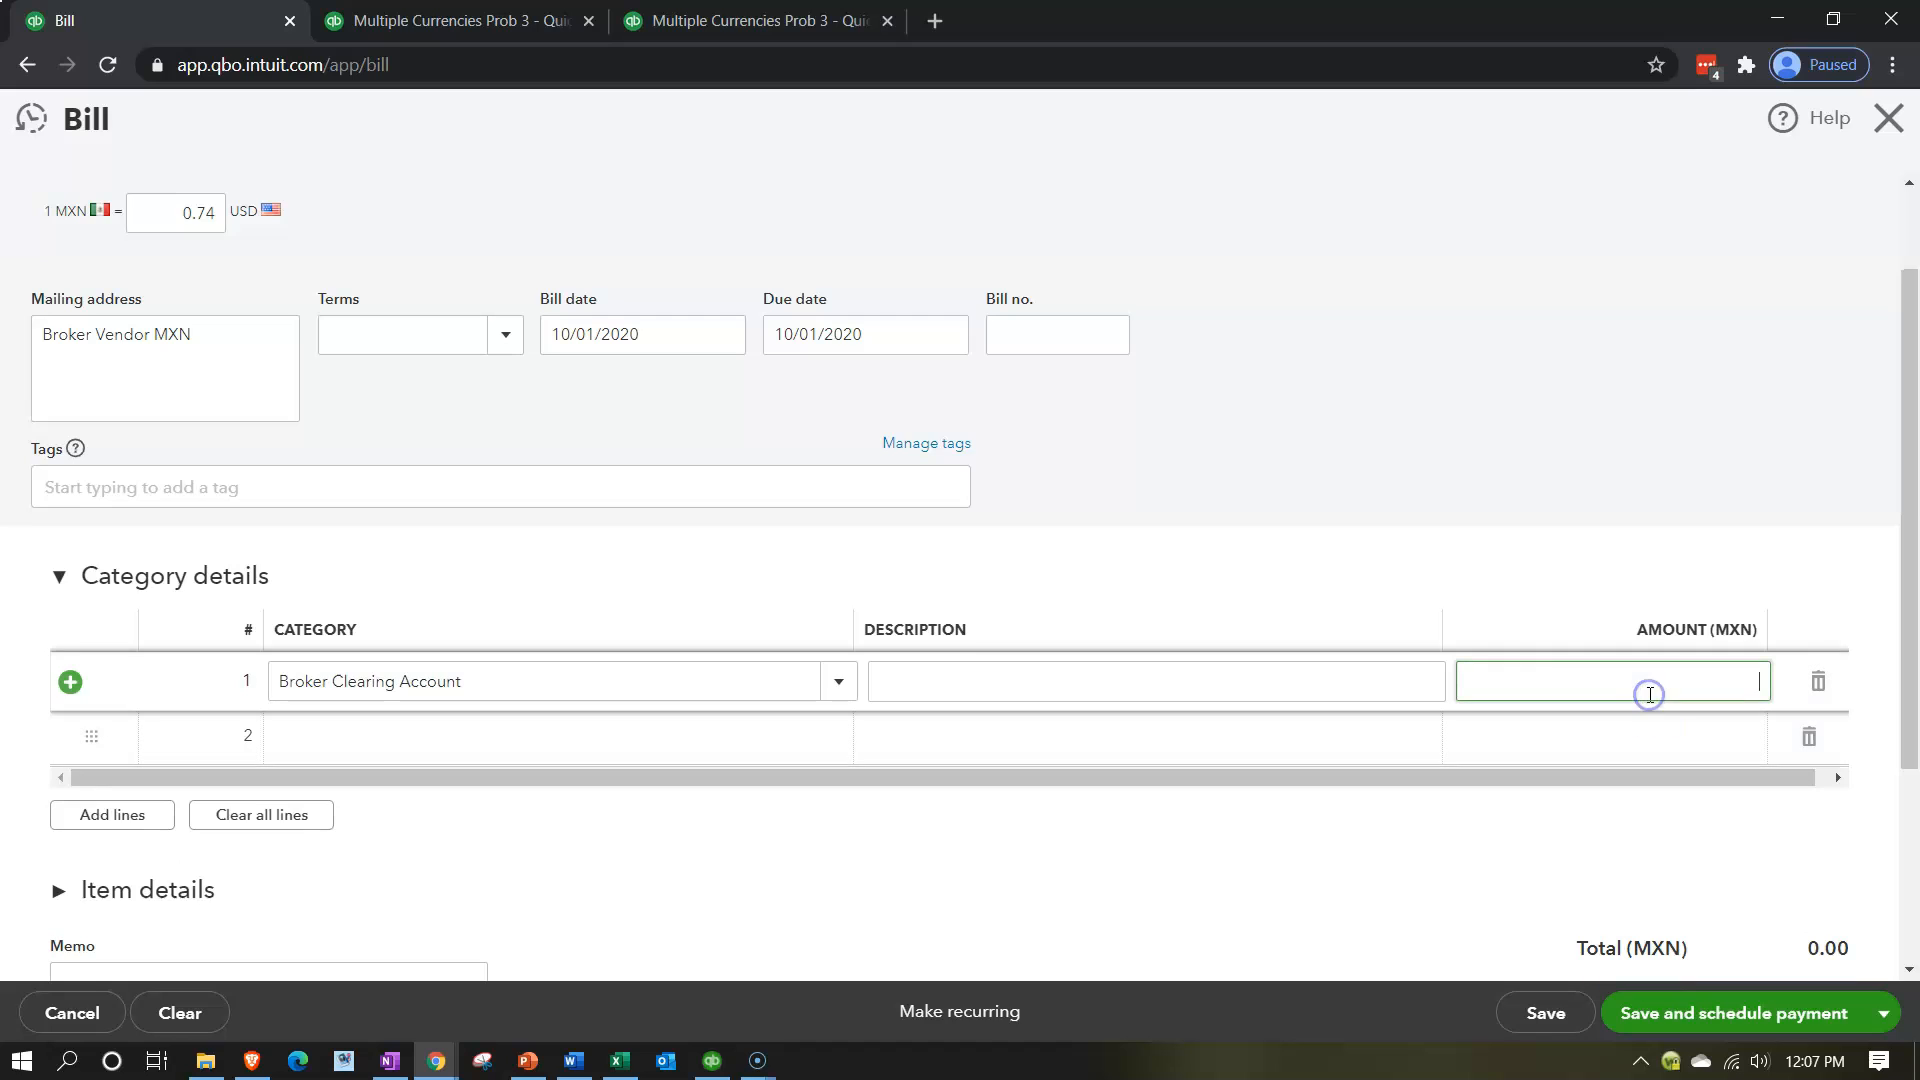
pyautogui.write('5000')
pyautogui.press('Tab')
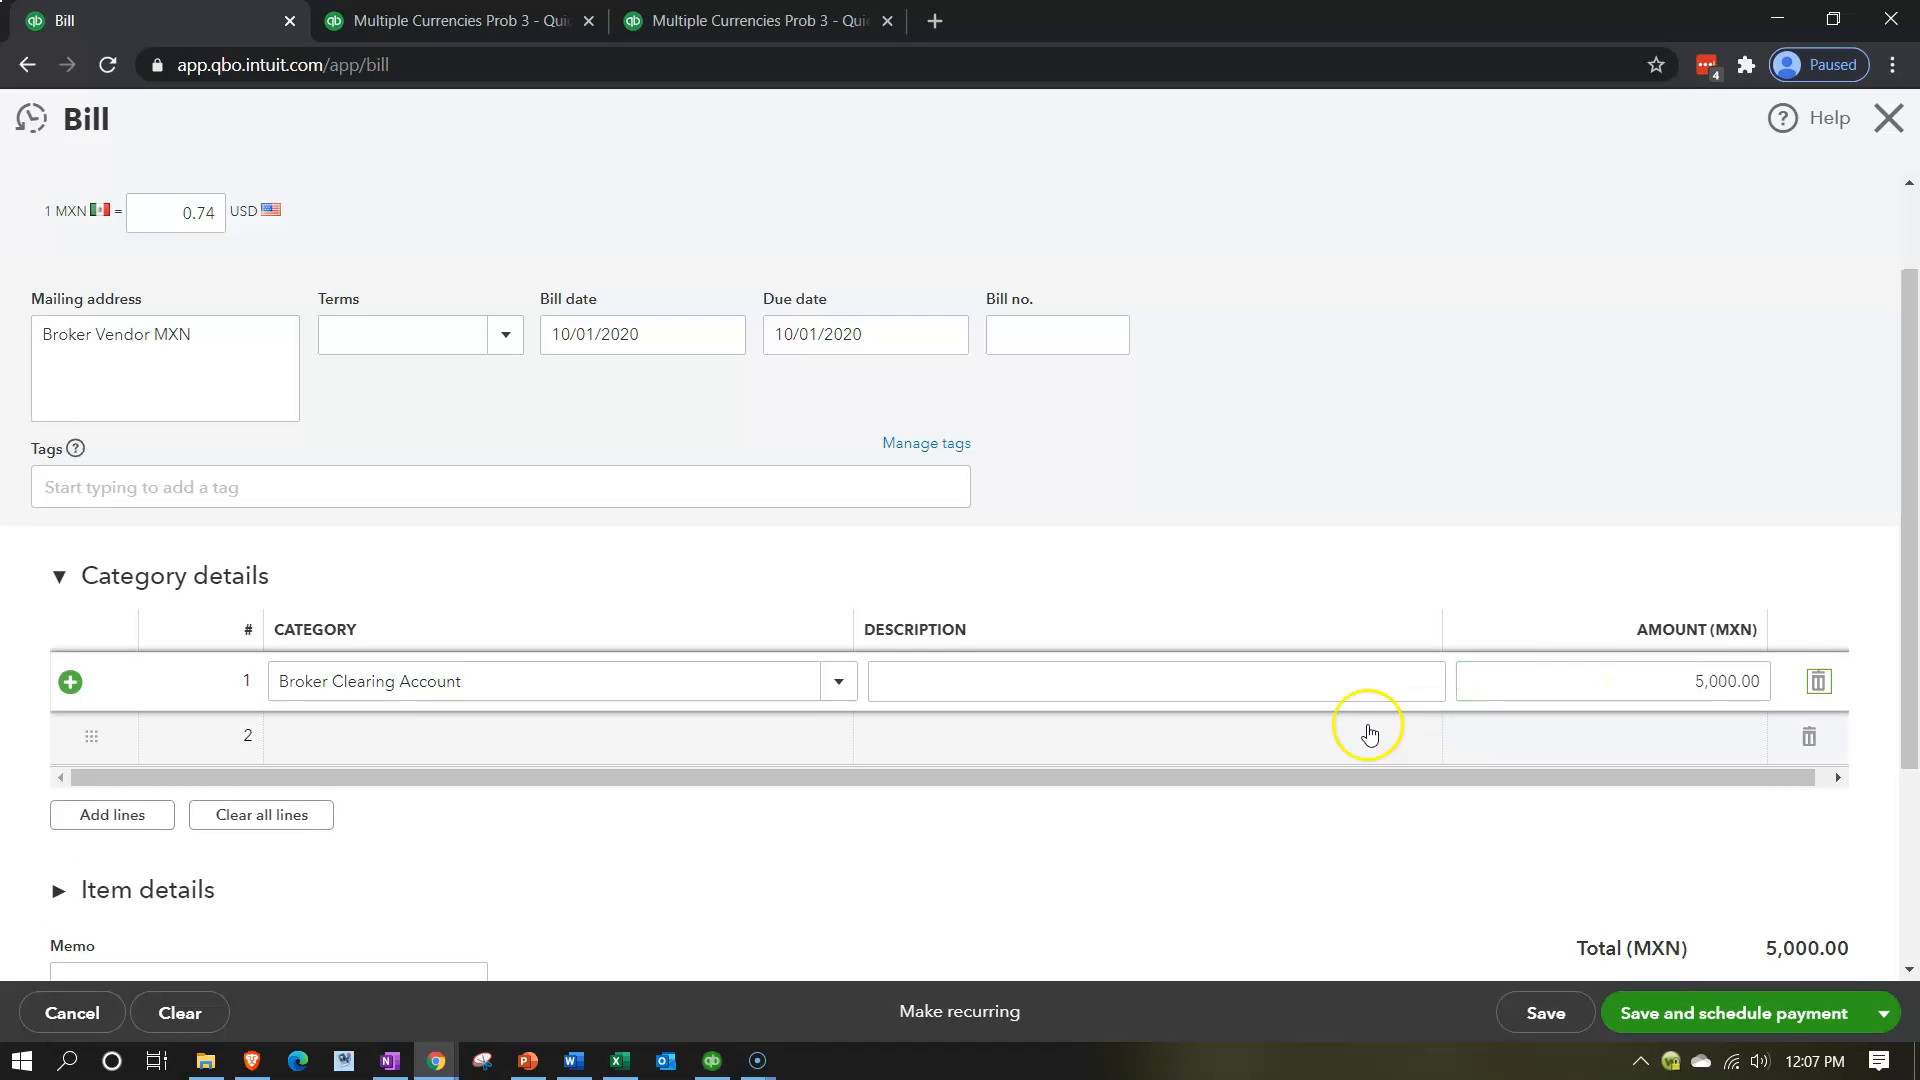
# Compare the bill's MXN and USD totals with the Excel worksheet's foreign currency payable, and save and close the bill.
pyautogui.scroll(-1, 1363, 731)
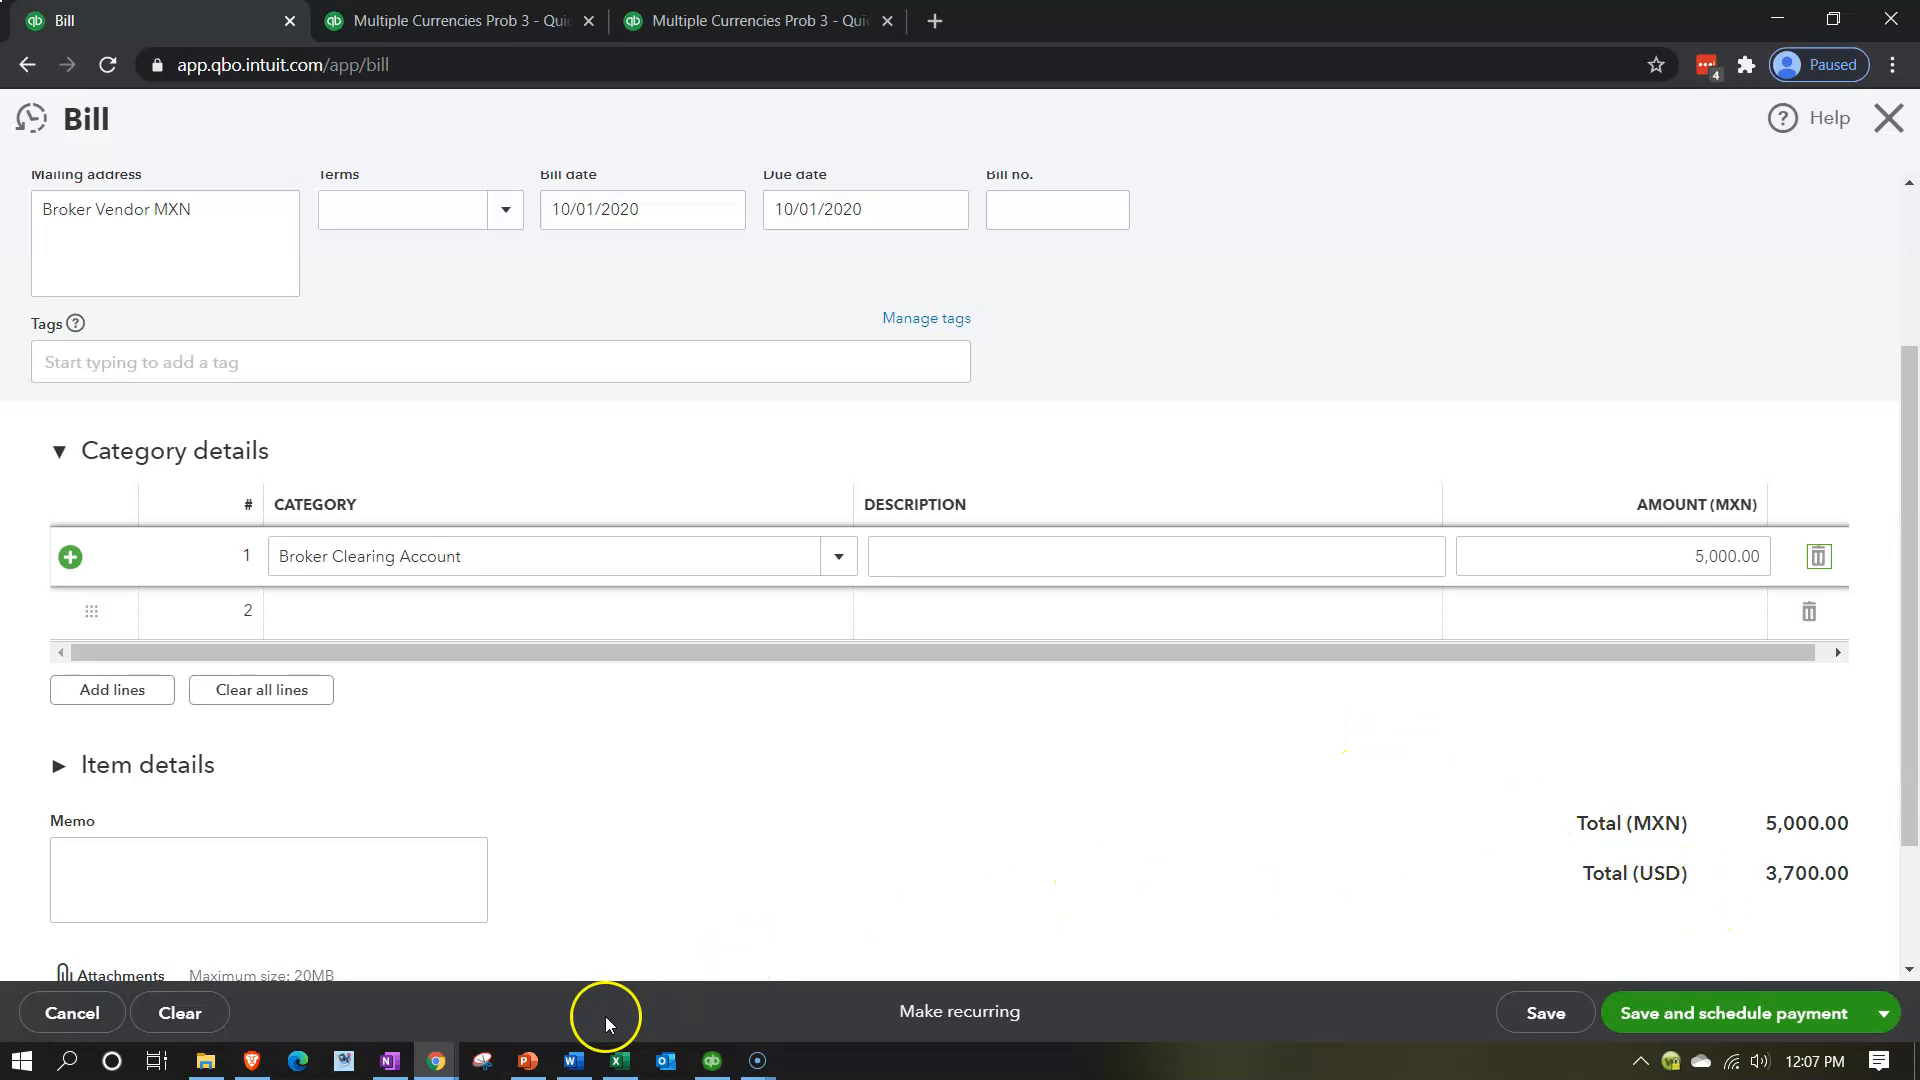
pyautogui.click(620, 1060)
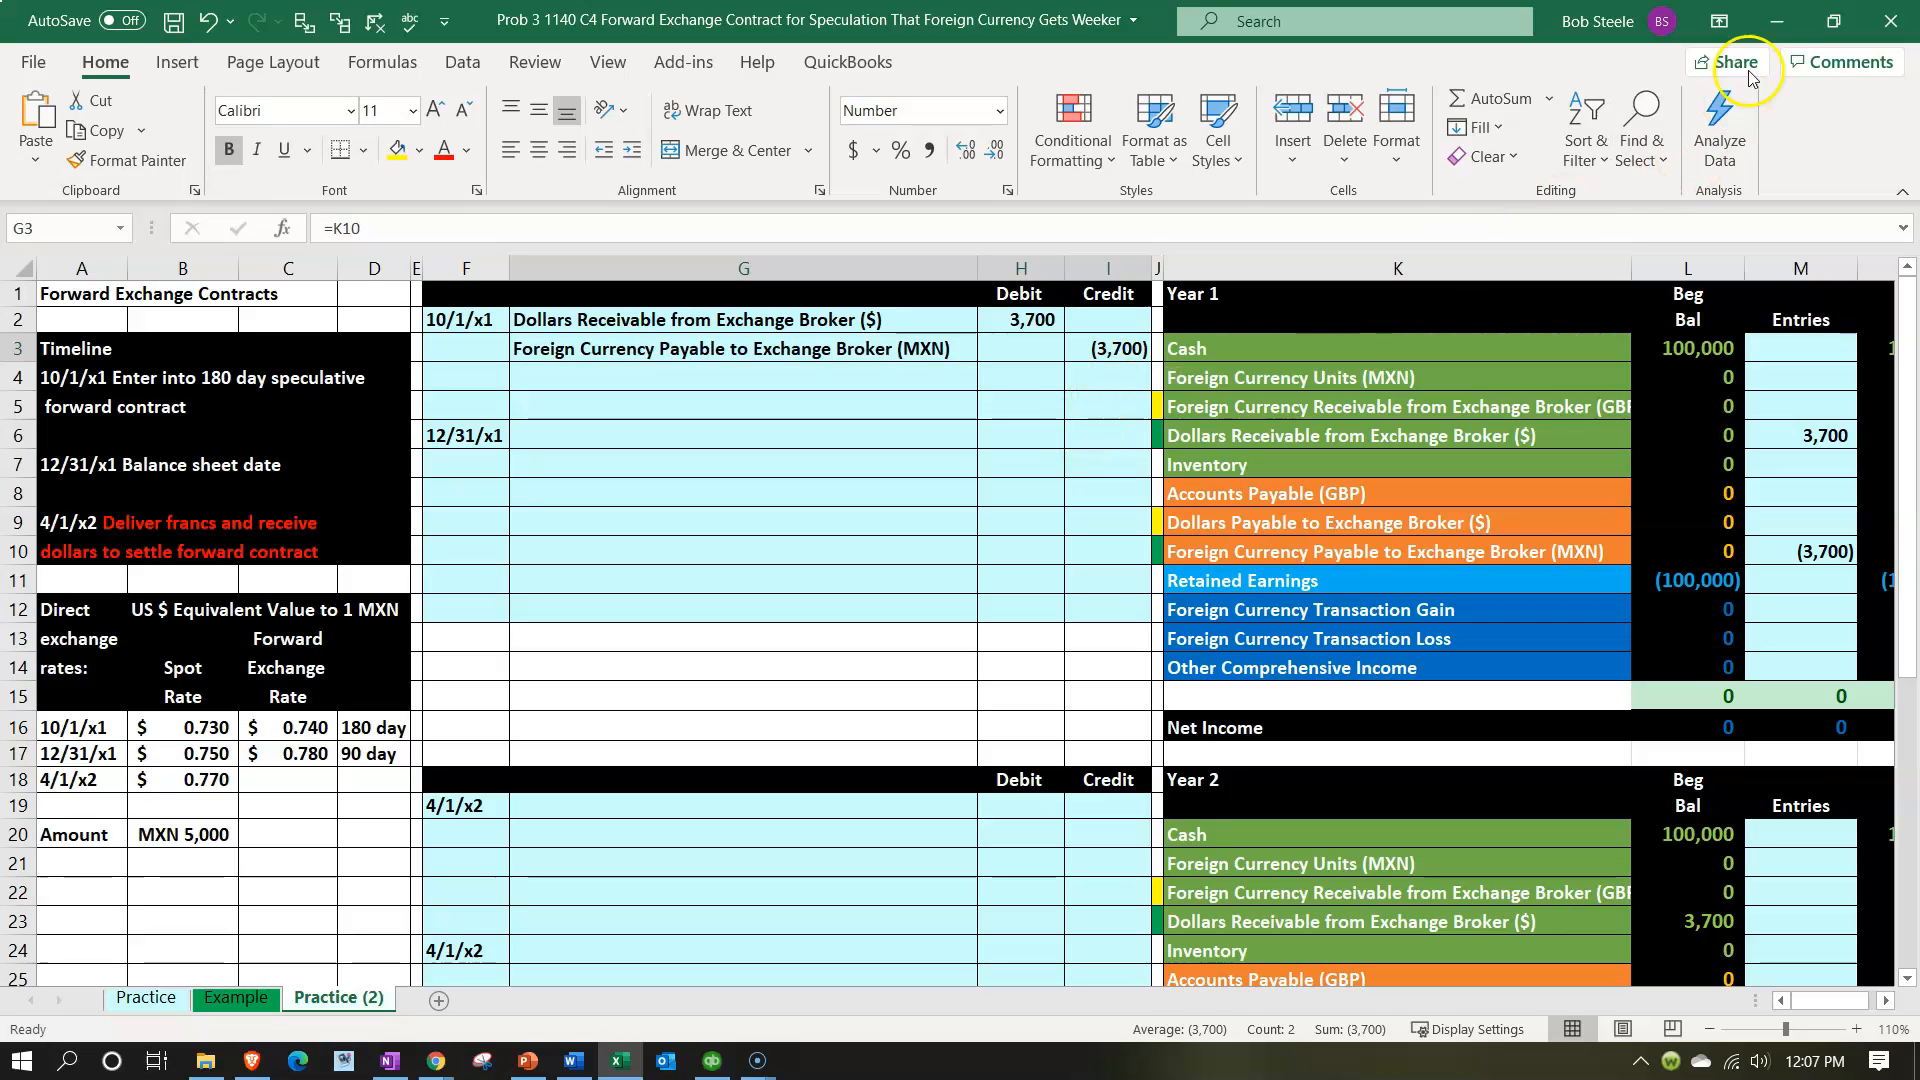
pyautogui.click(1776, 20)
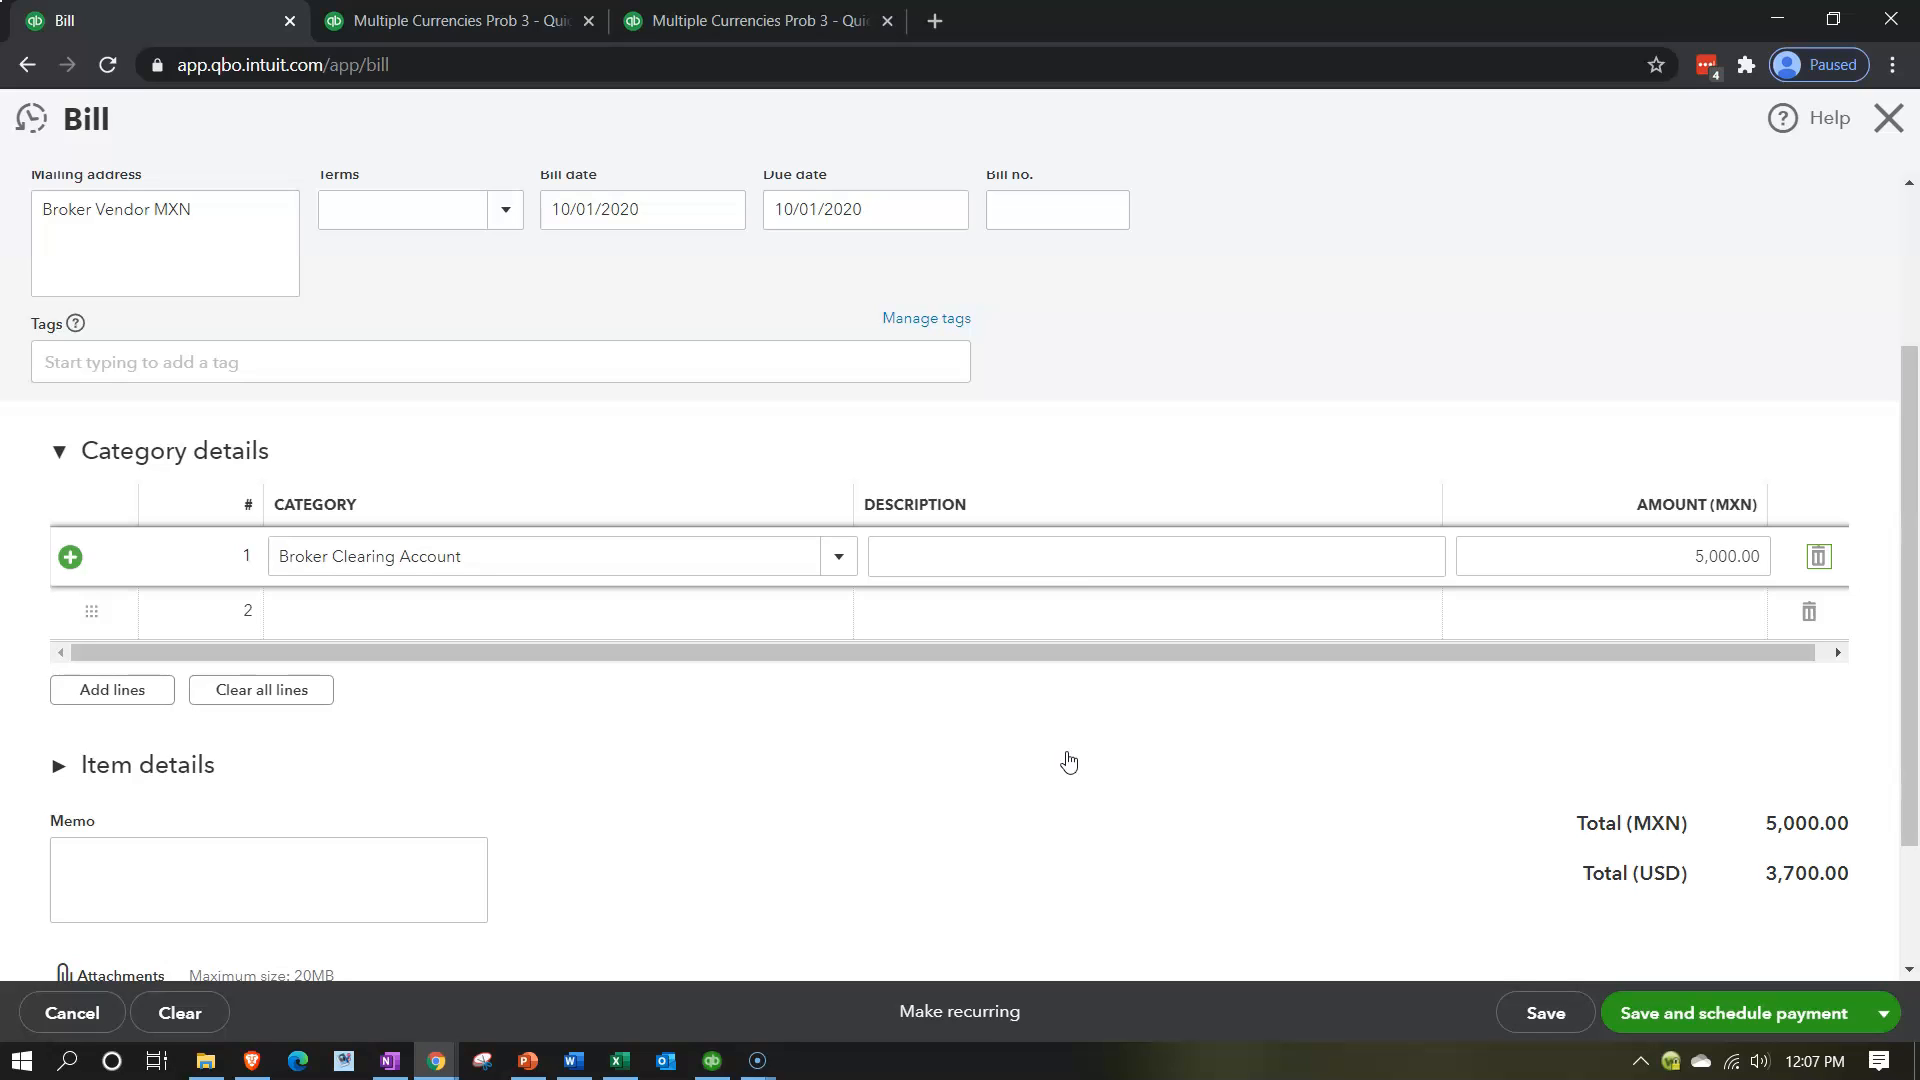
pyautogui.click(1812, 910)
pyautogui.scroll(3, 1812, 912)
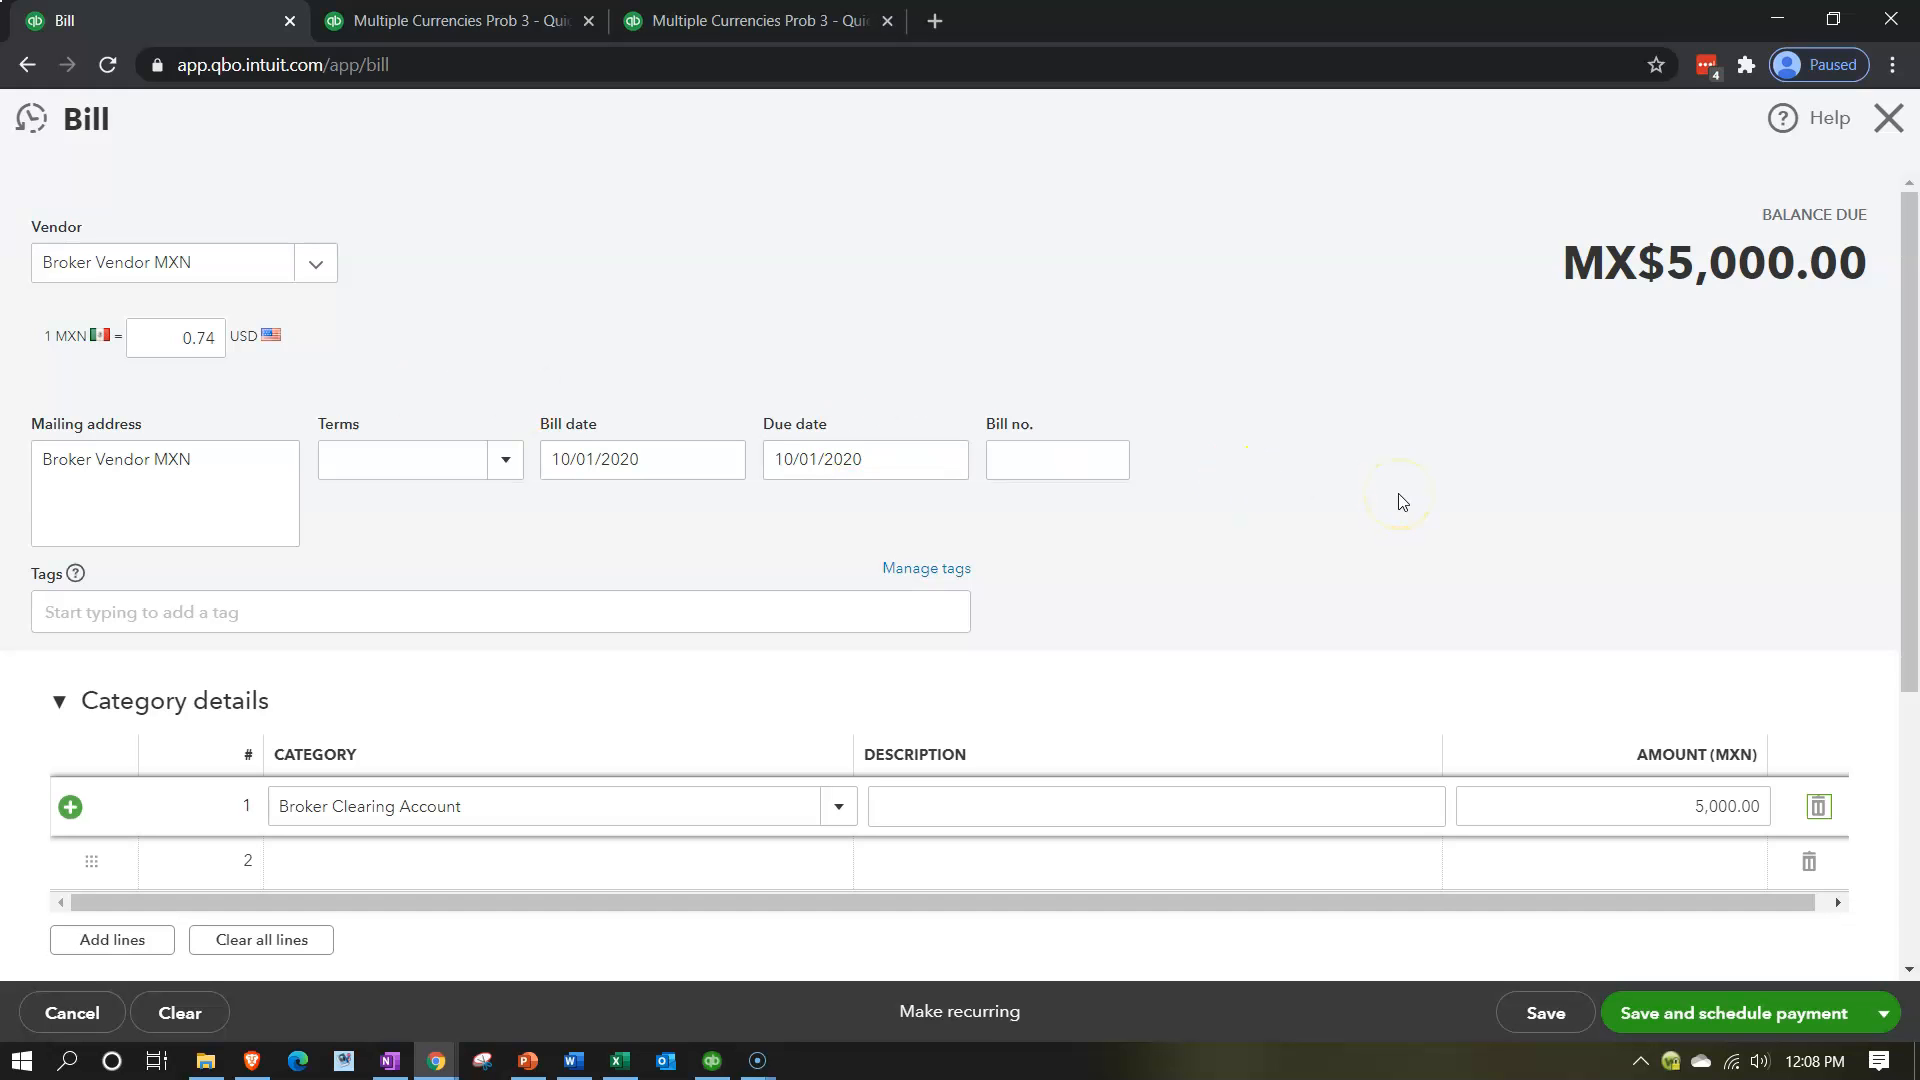
pyautogui.scroll(-5, 1401, 501)
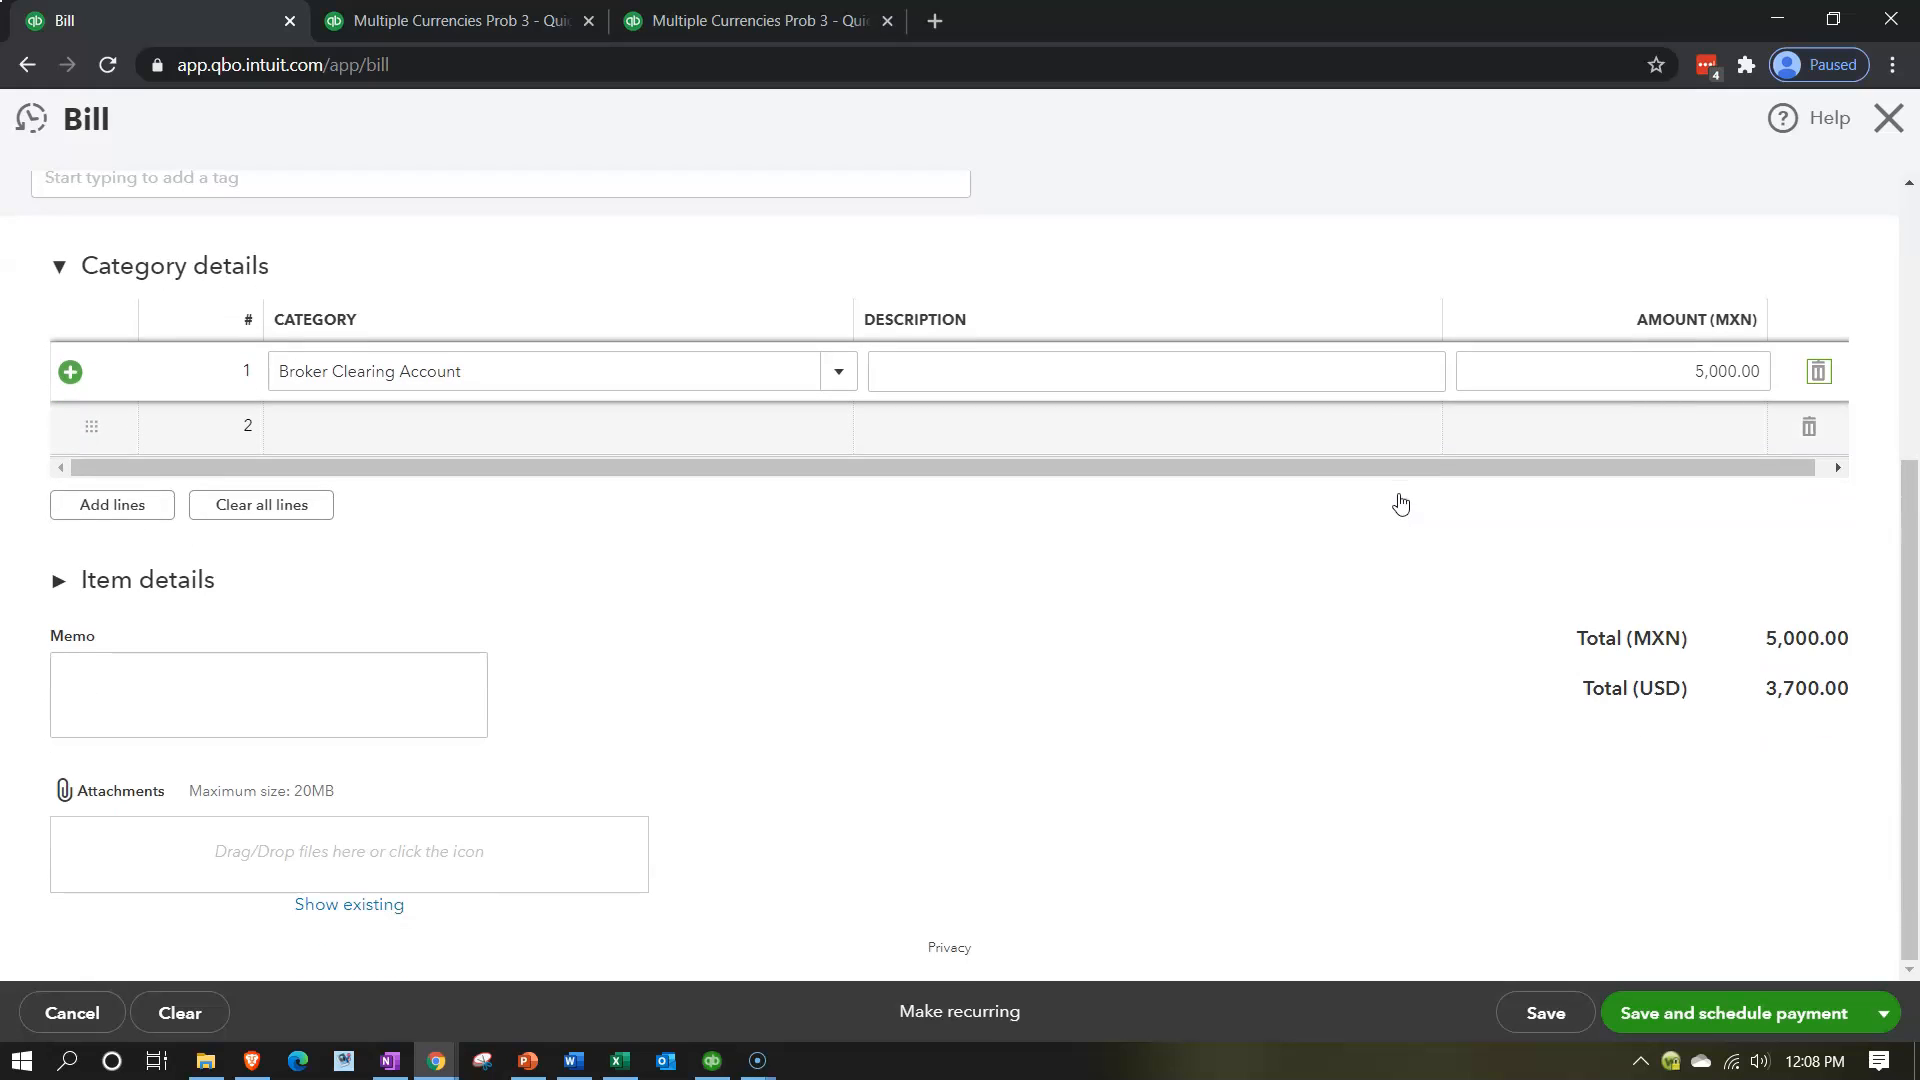
pyautogui.click(1884, 1015)
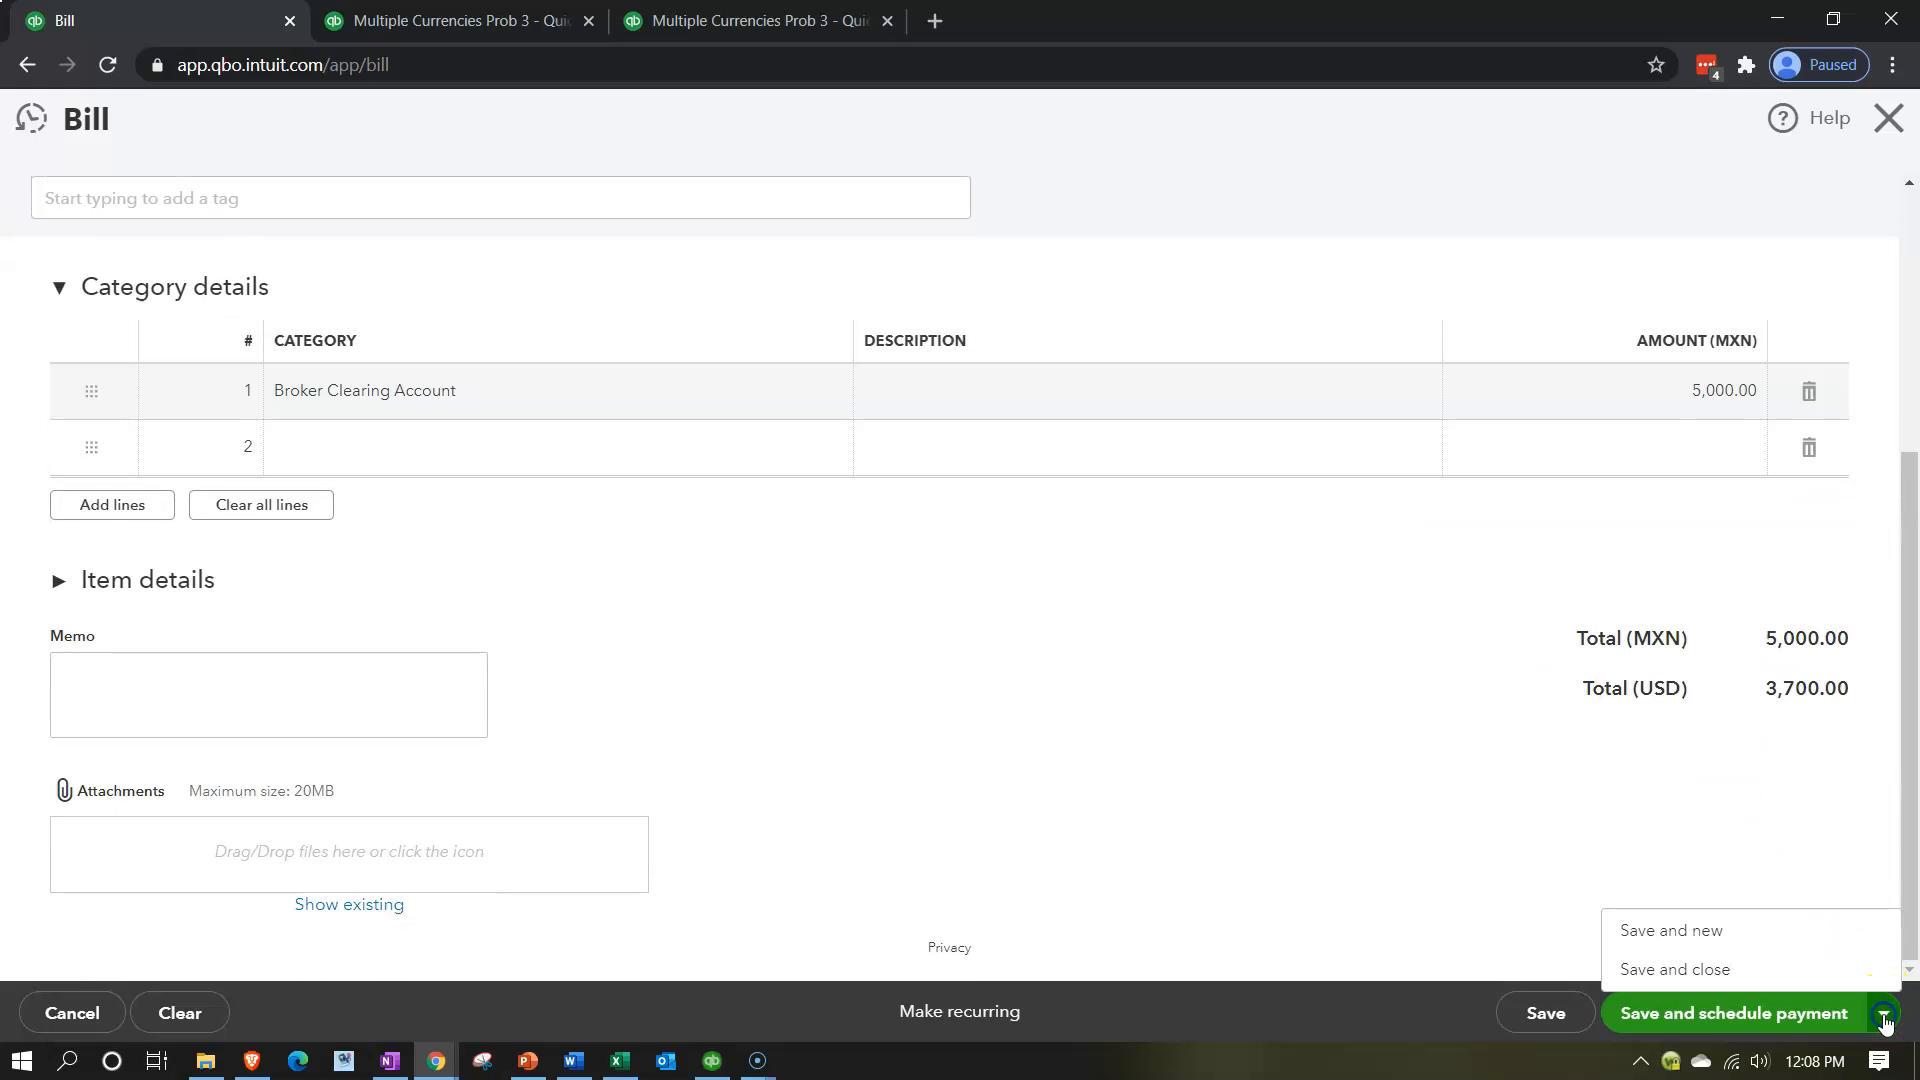
pyautogui.click(1703, 970)
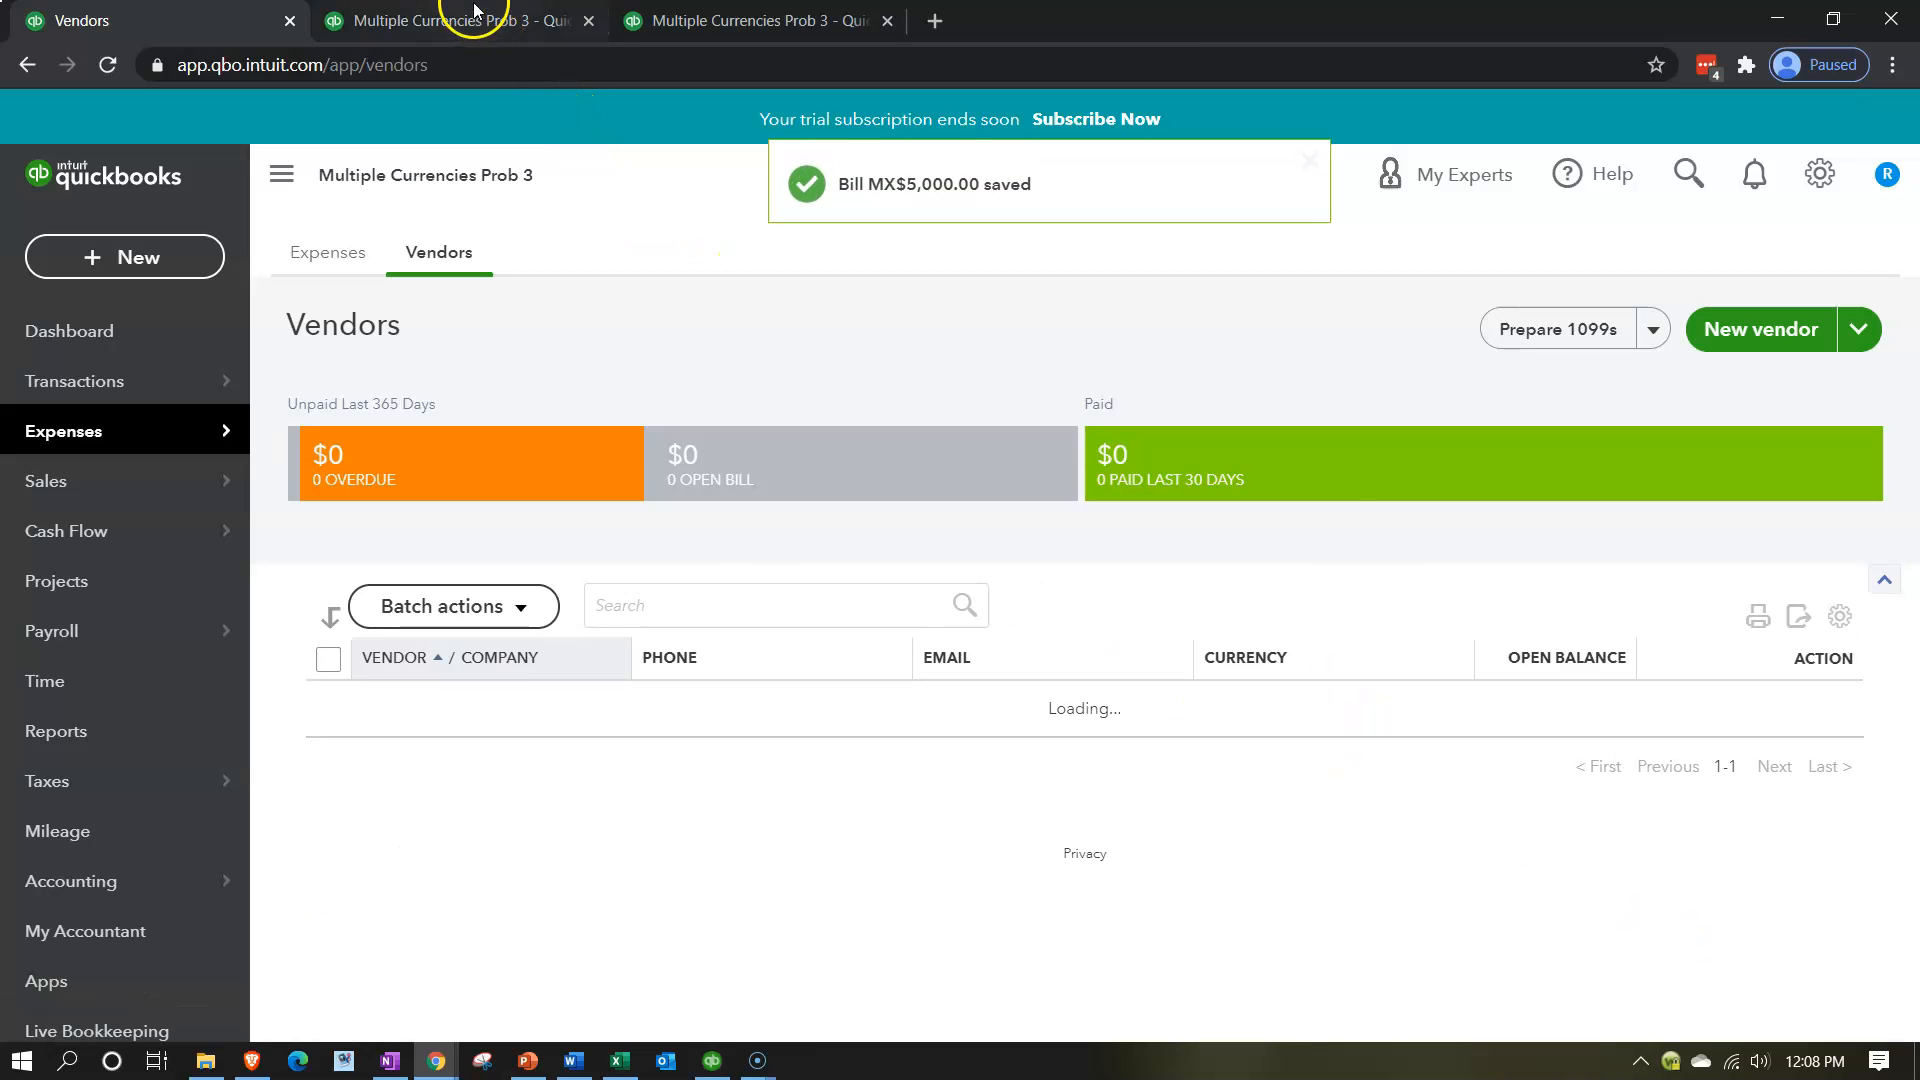
# Rerun the 2020 Balance Sheet report with the new bill and examine the Broker Clearing Account and Accounts Payable balances.
pyautogui.click(475, 12)
pyautogui.scroll(-2, 334, 458)
pyautogui.scroll(5, 336, 462)
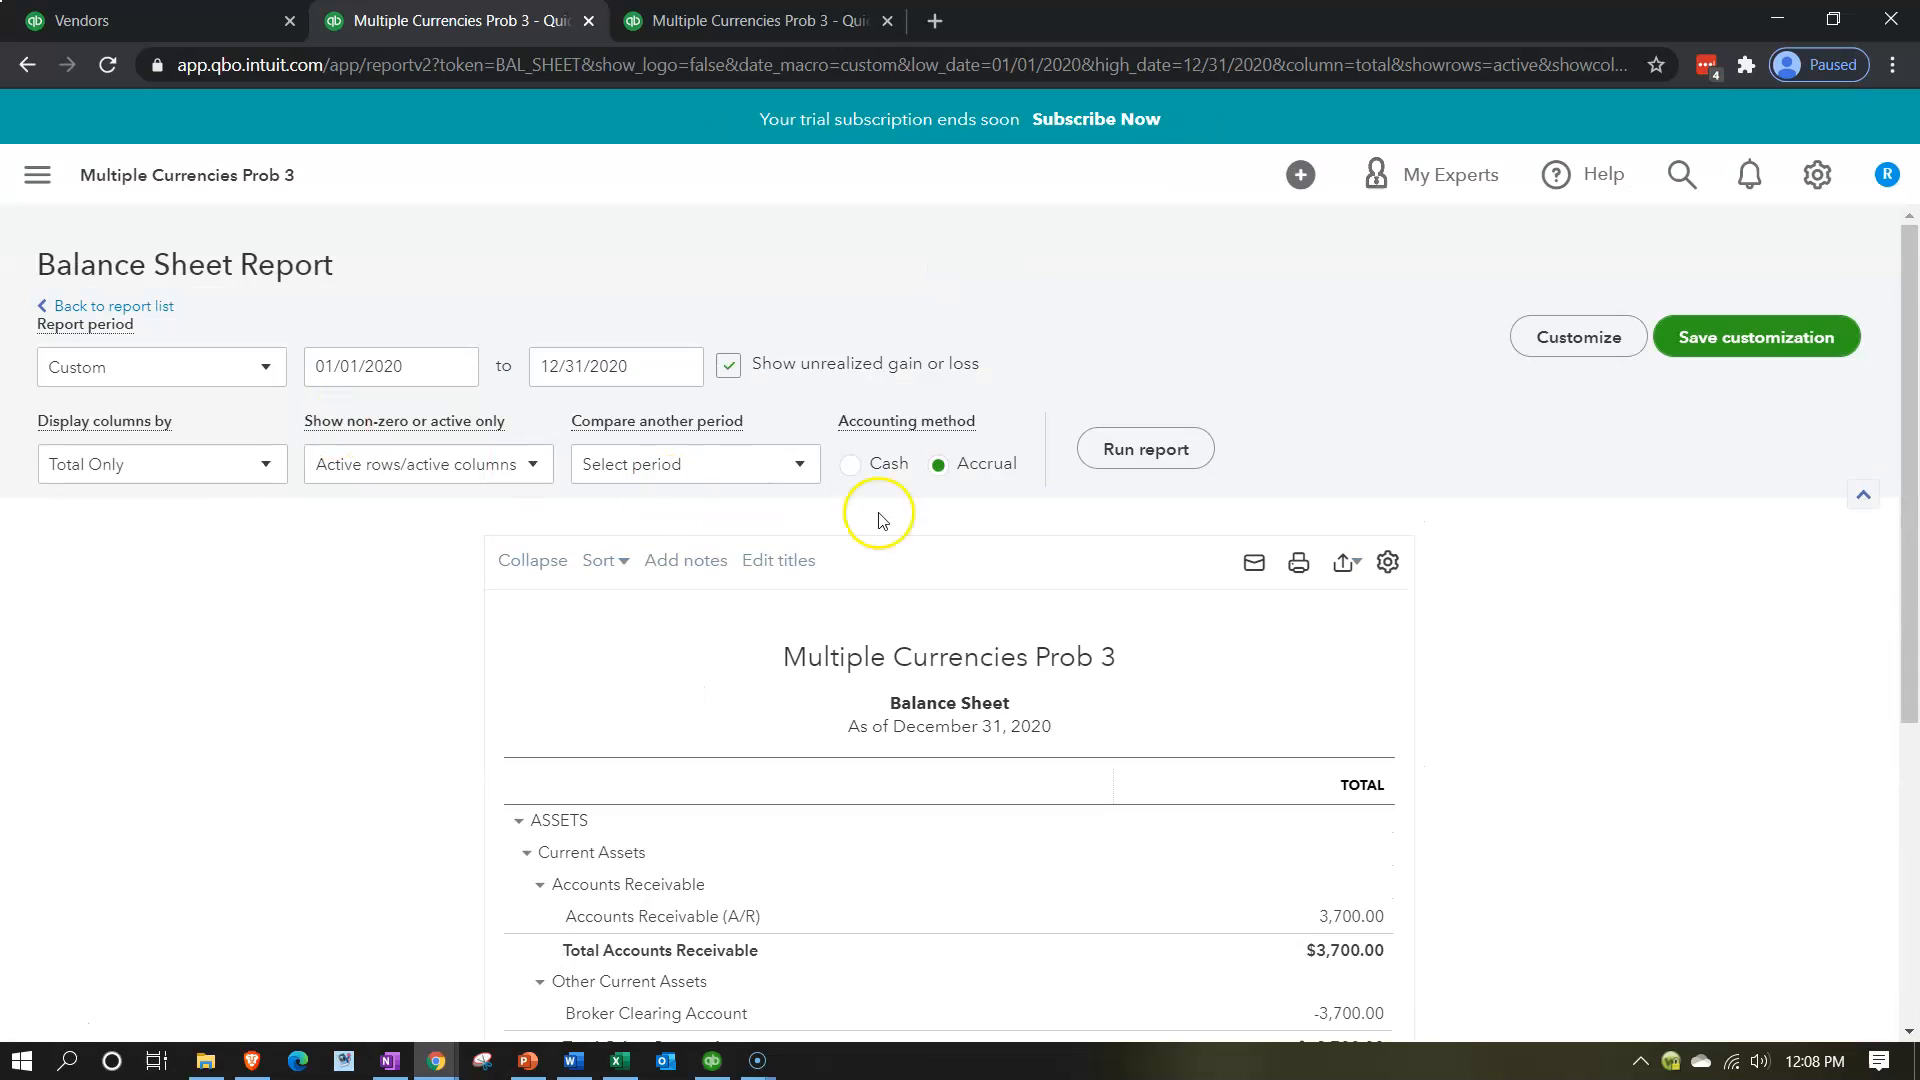
pyautogui.click(1135, 451)
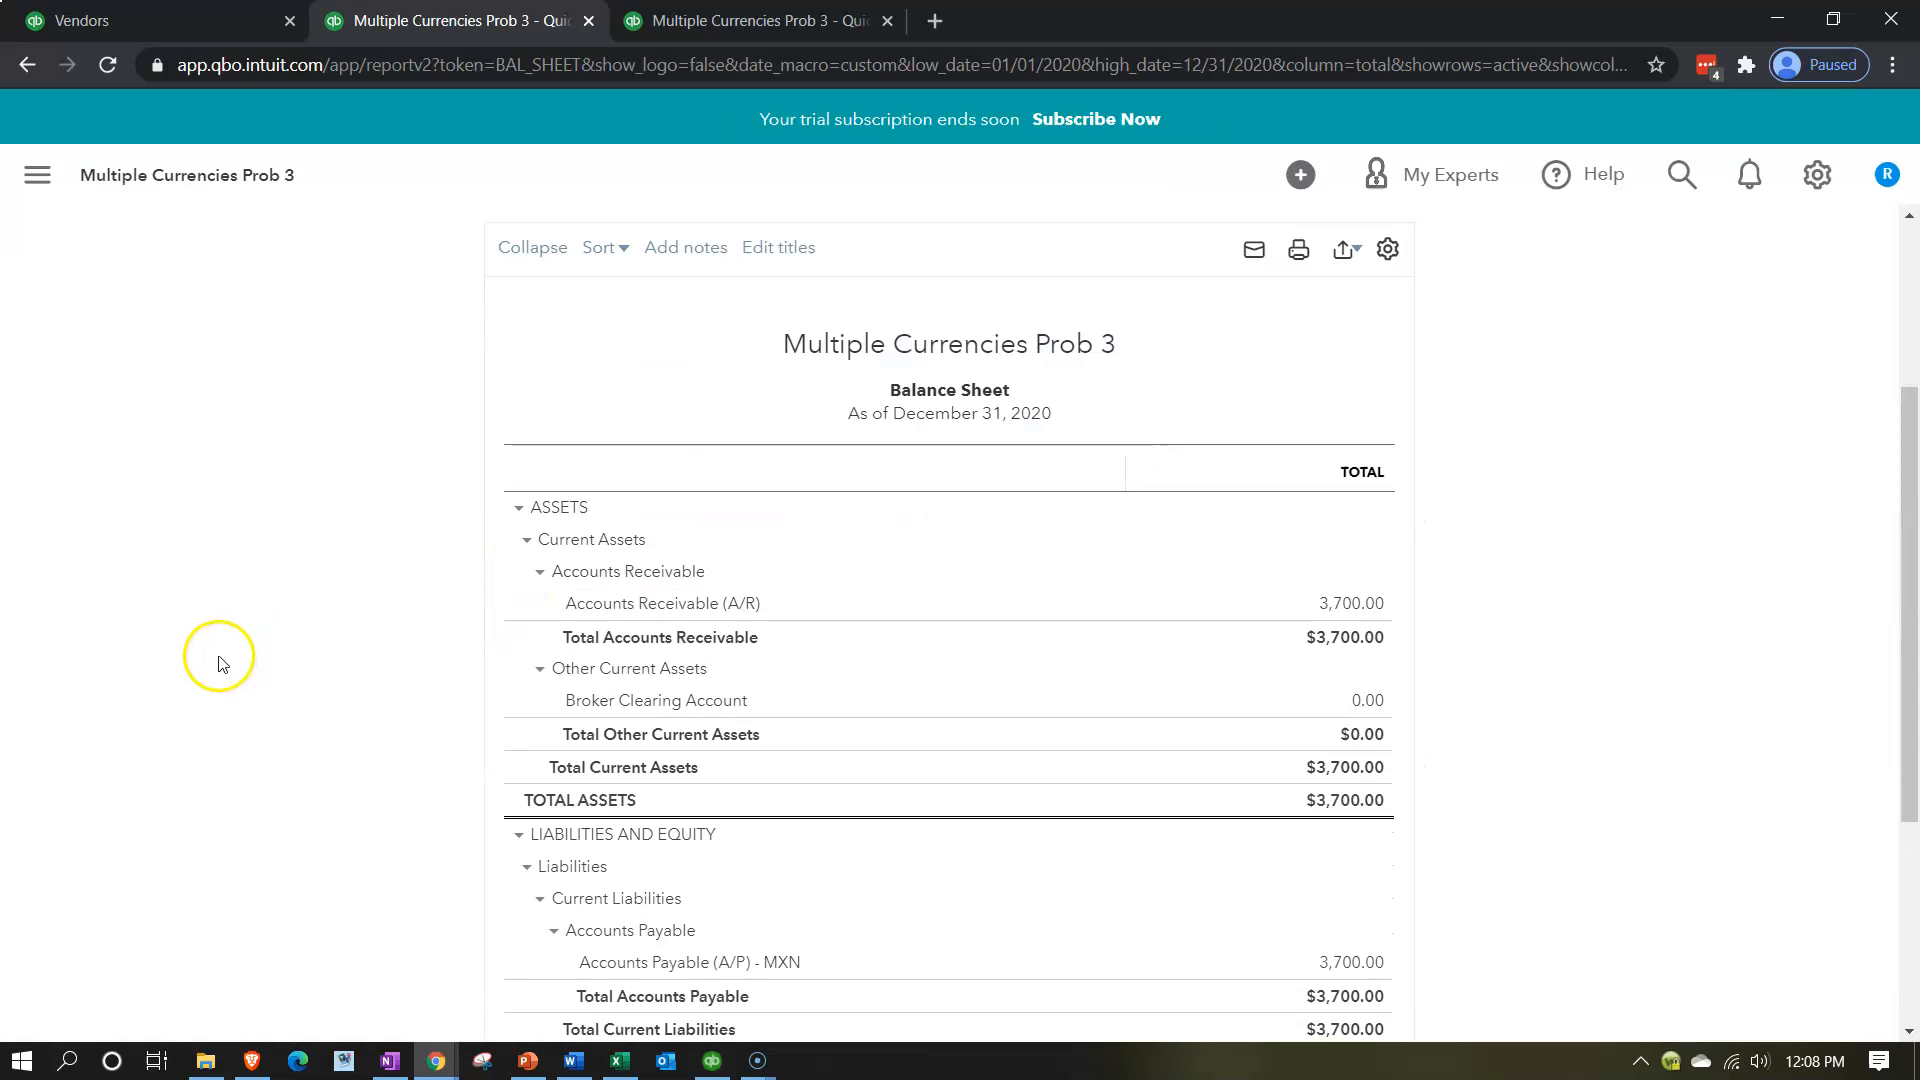
# Examine the clearing account and liabilities on the Balance Sheet, and rerun the 2020 Profit and Loss report.
pyautogui.scroll(2, 231, 643)
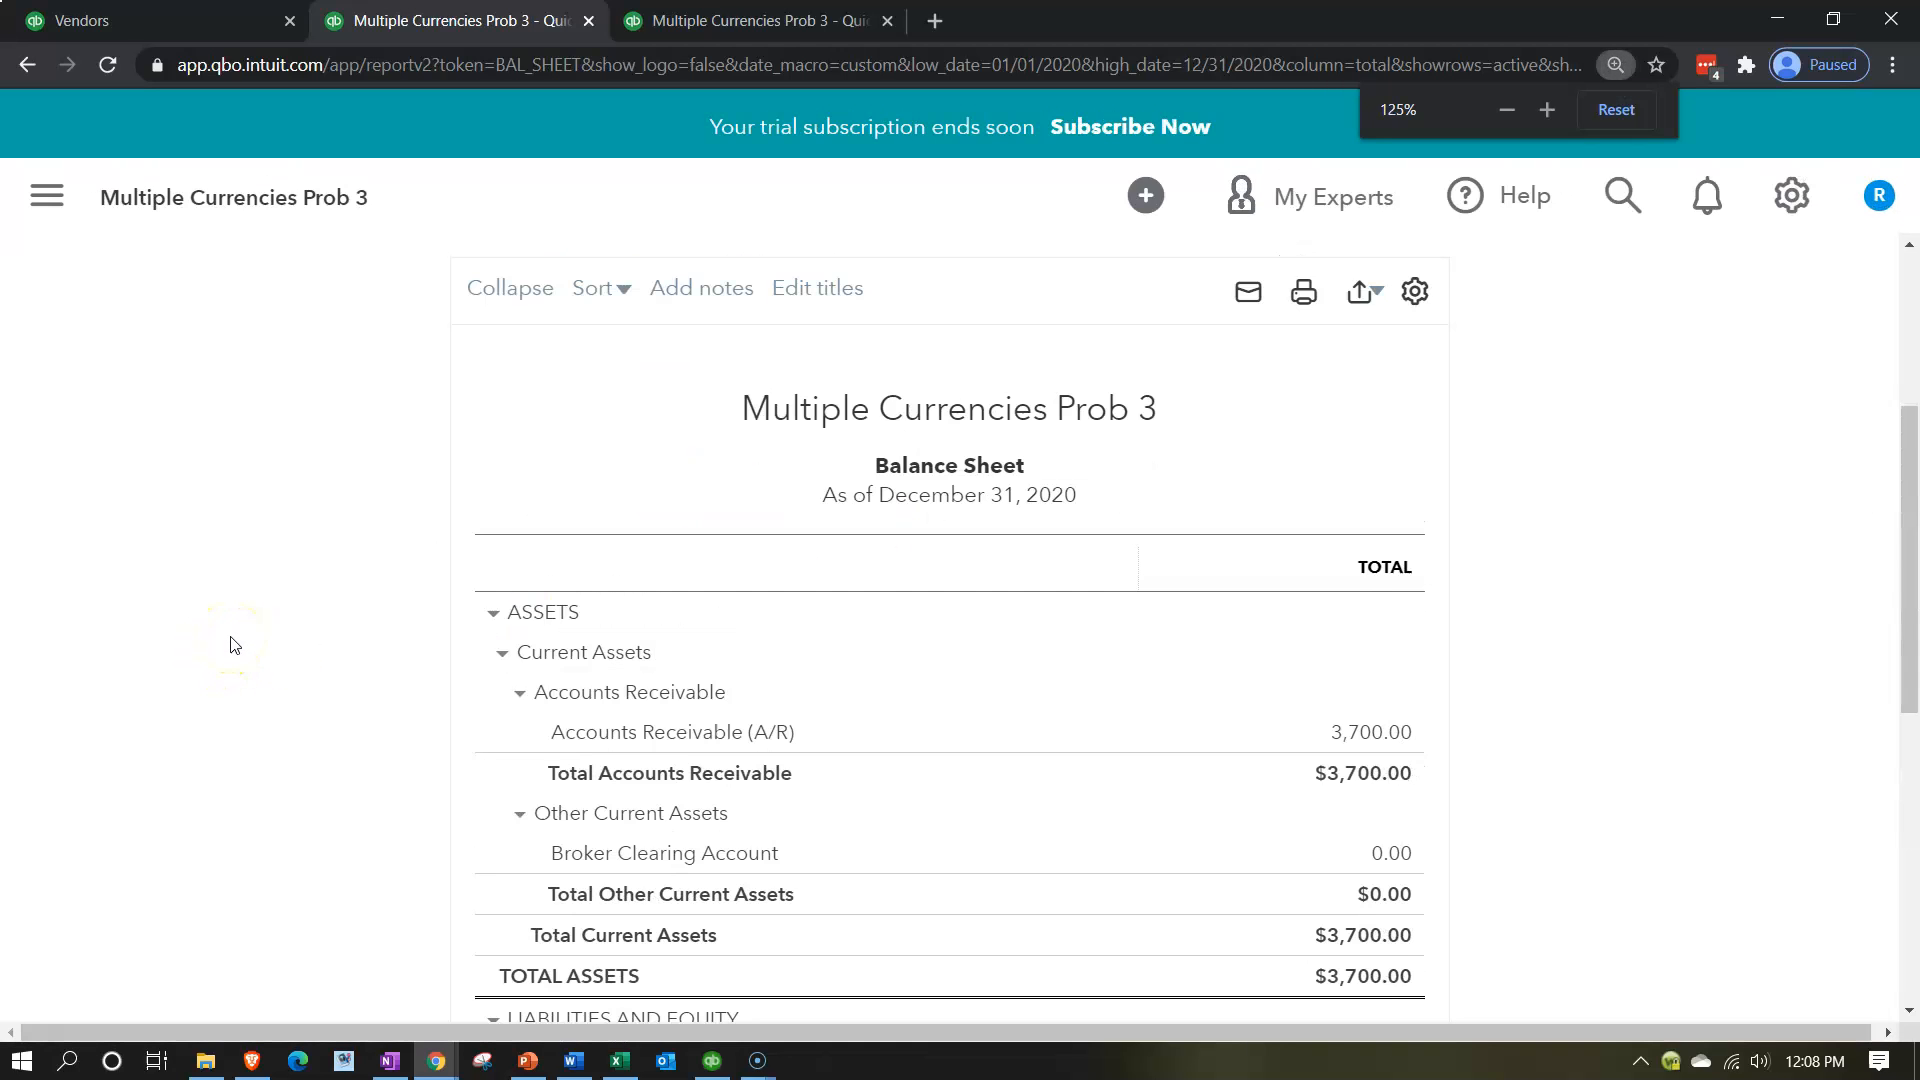
pyautogui.scroll(-2, 231, 643)
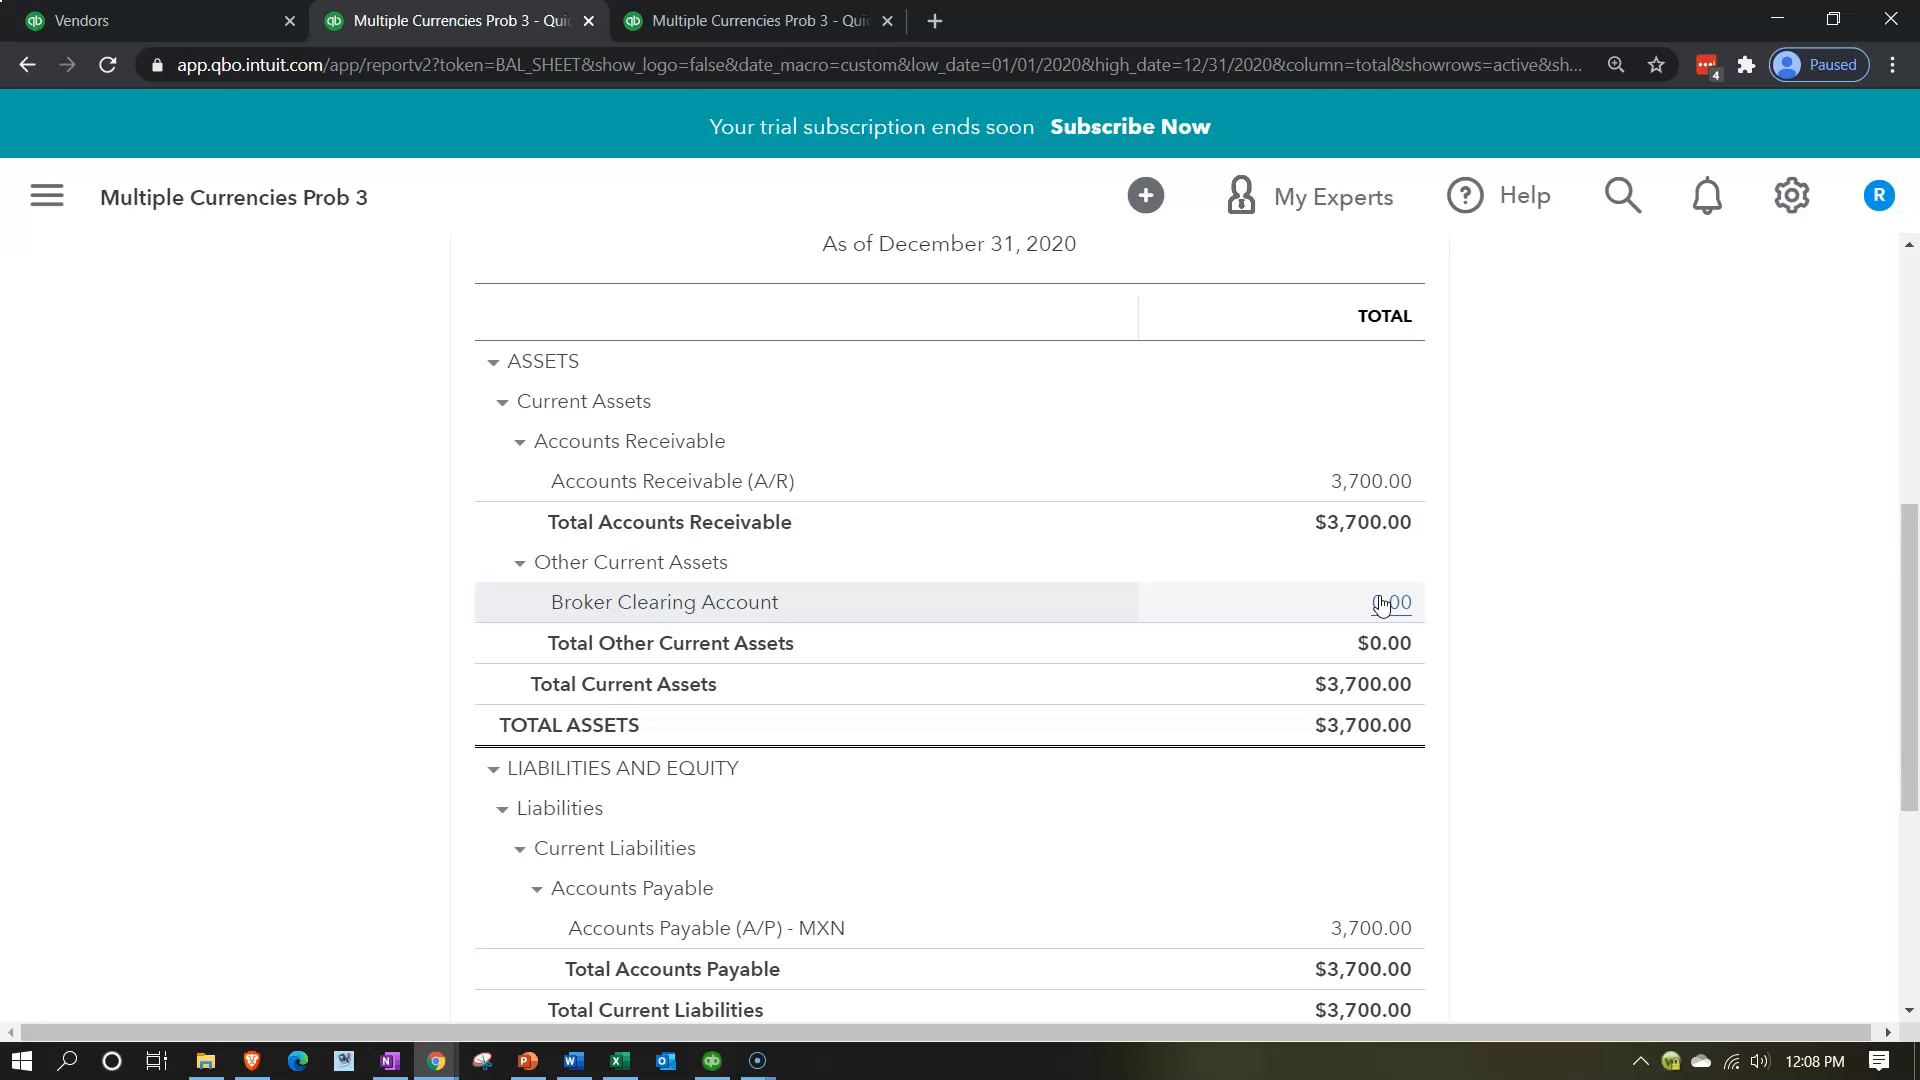
pyautogui.scroll(-2, 1381, 604)
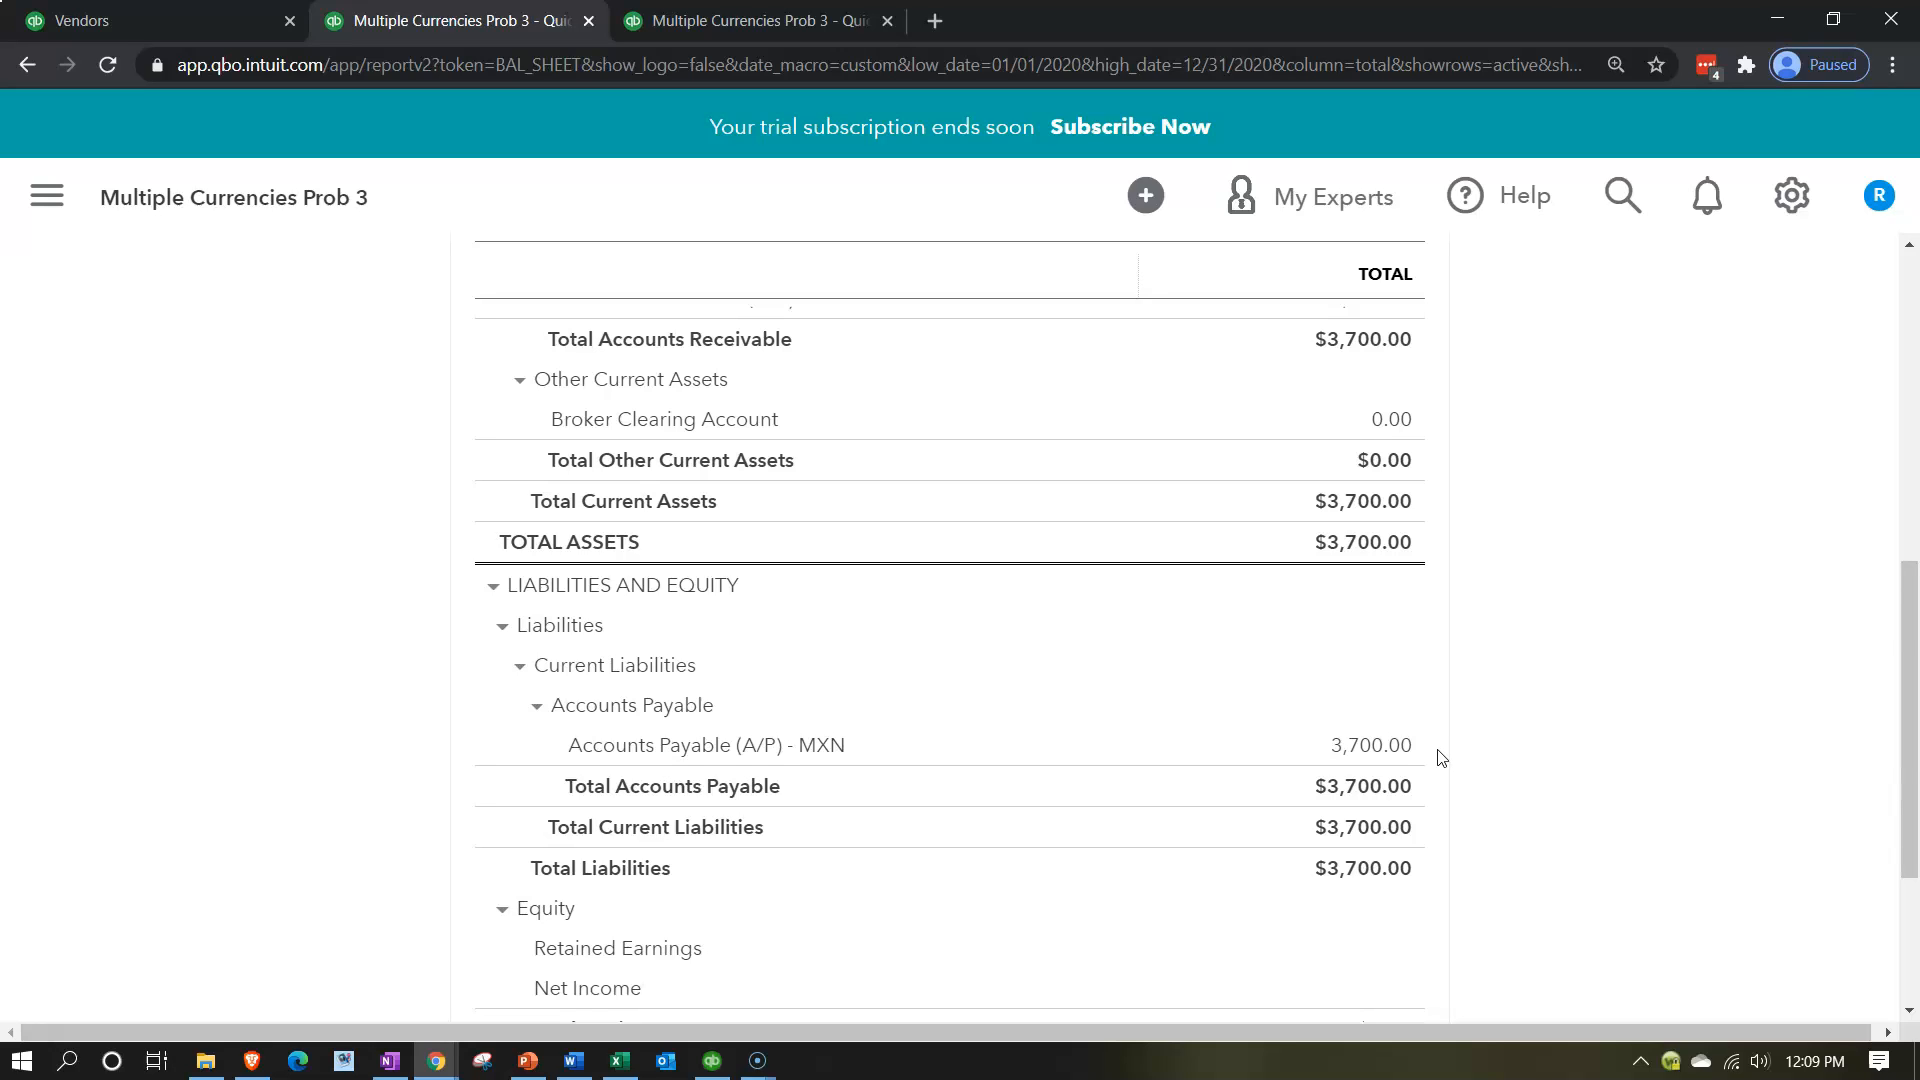
pyautogui.click(785, 20)
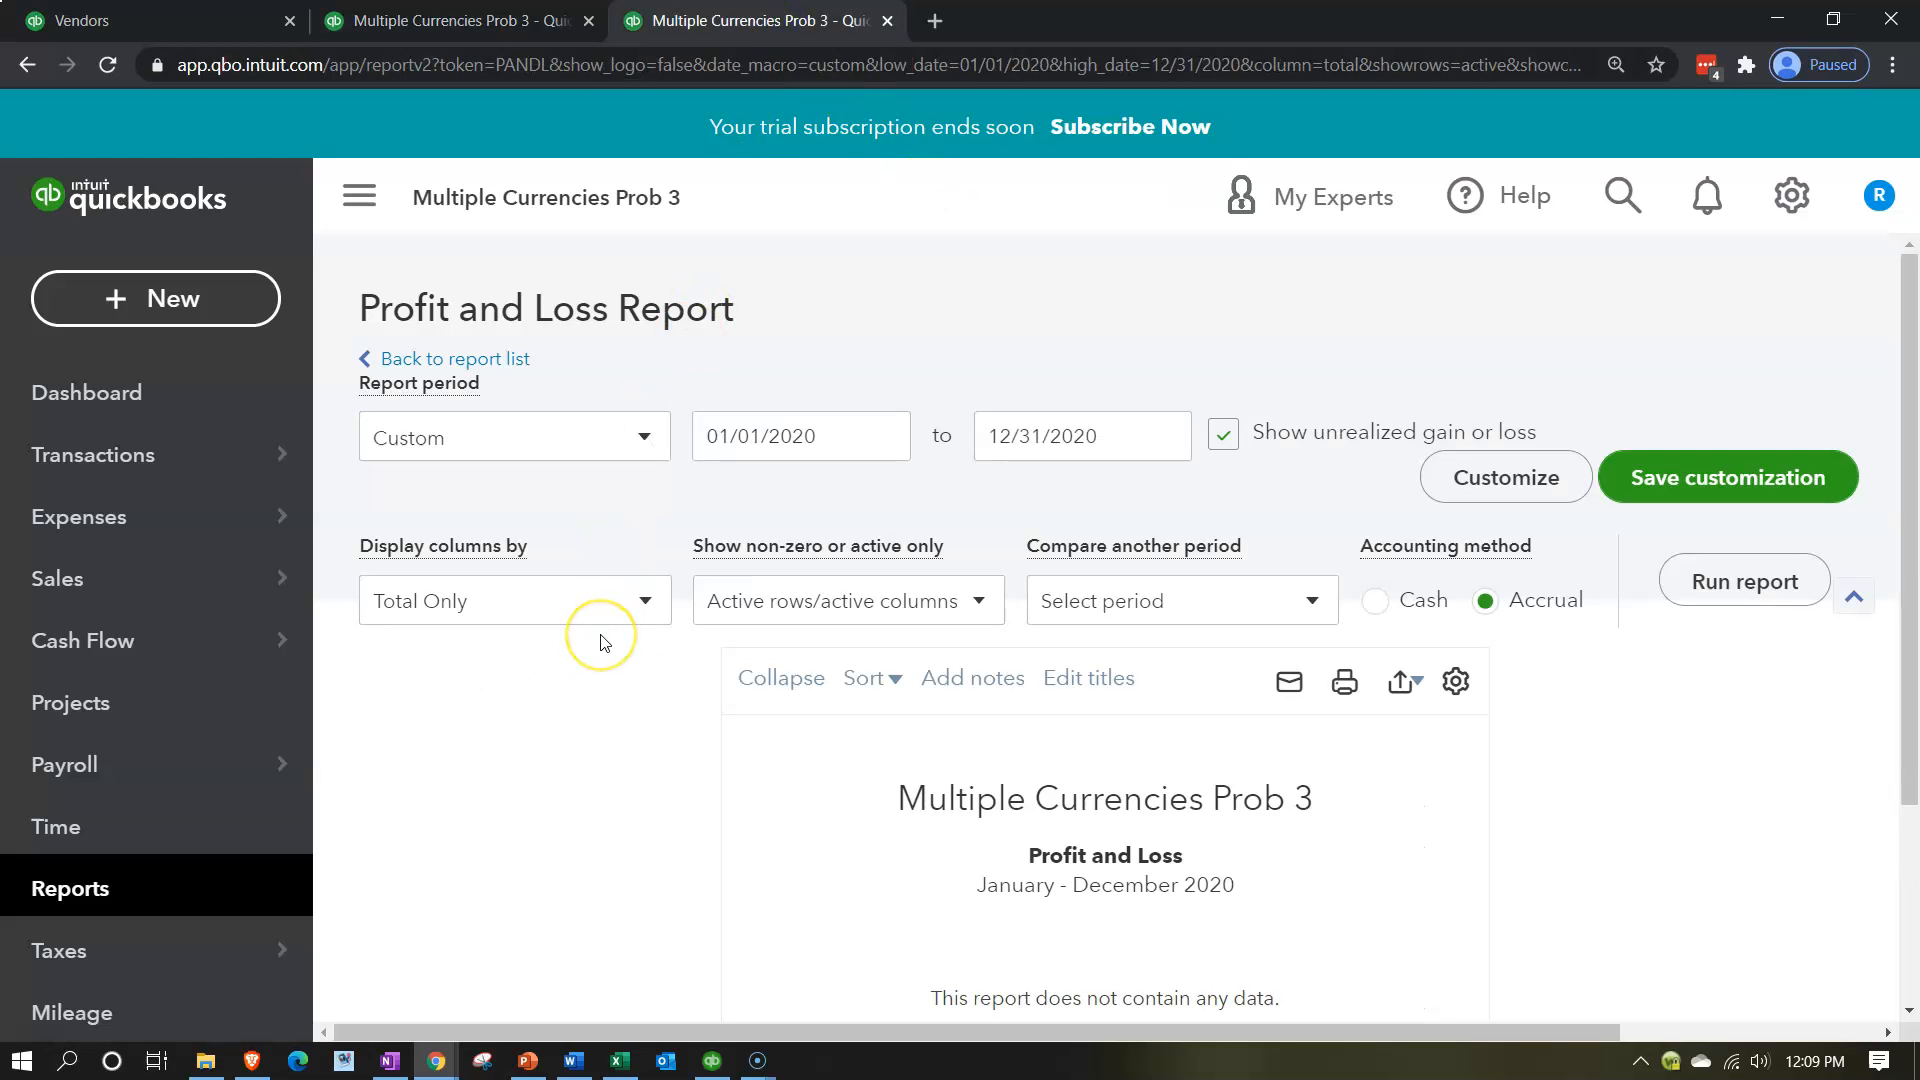
pyautogui.click(1690, 585)
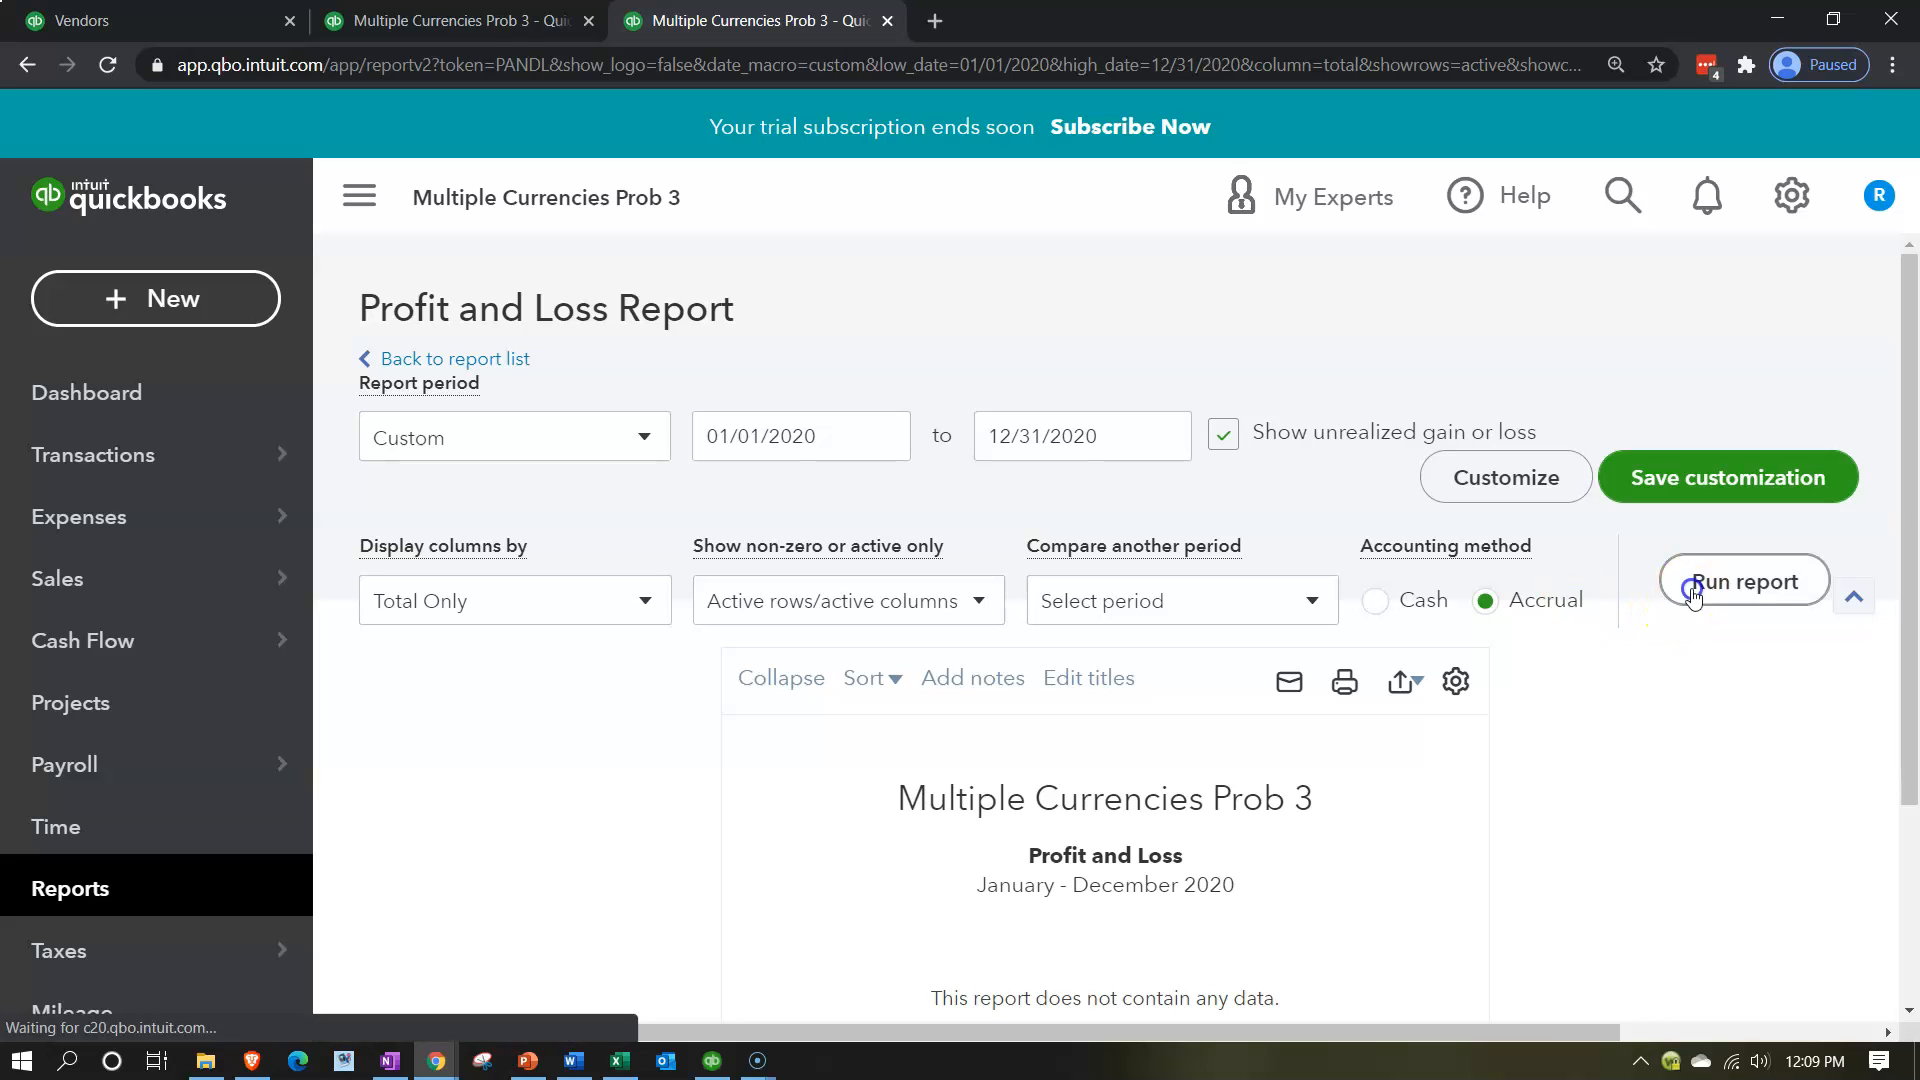
pyautogui.scroll(-2, 720, 650)
# Search the report list for "trial" and open the Trial Balance report.
pyautogui.click(150, 887)
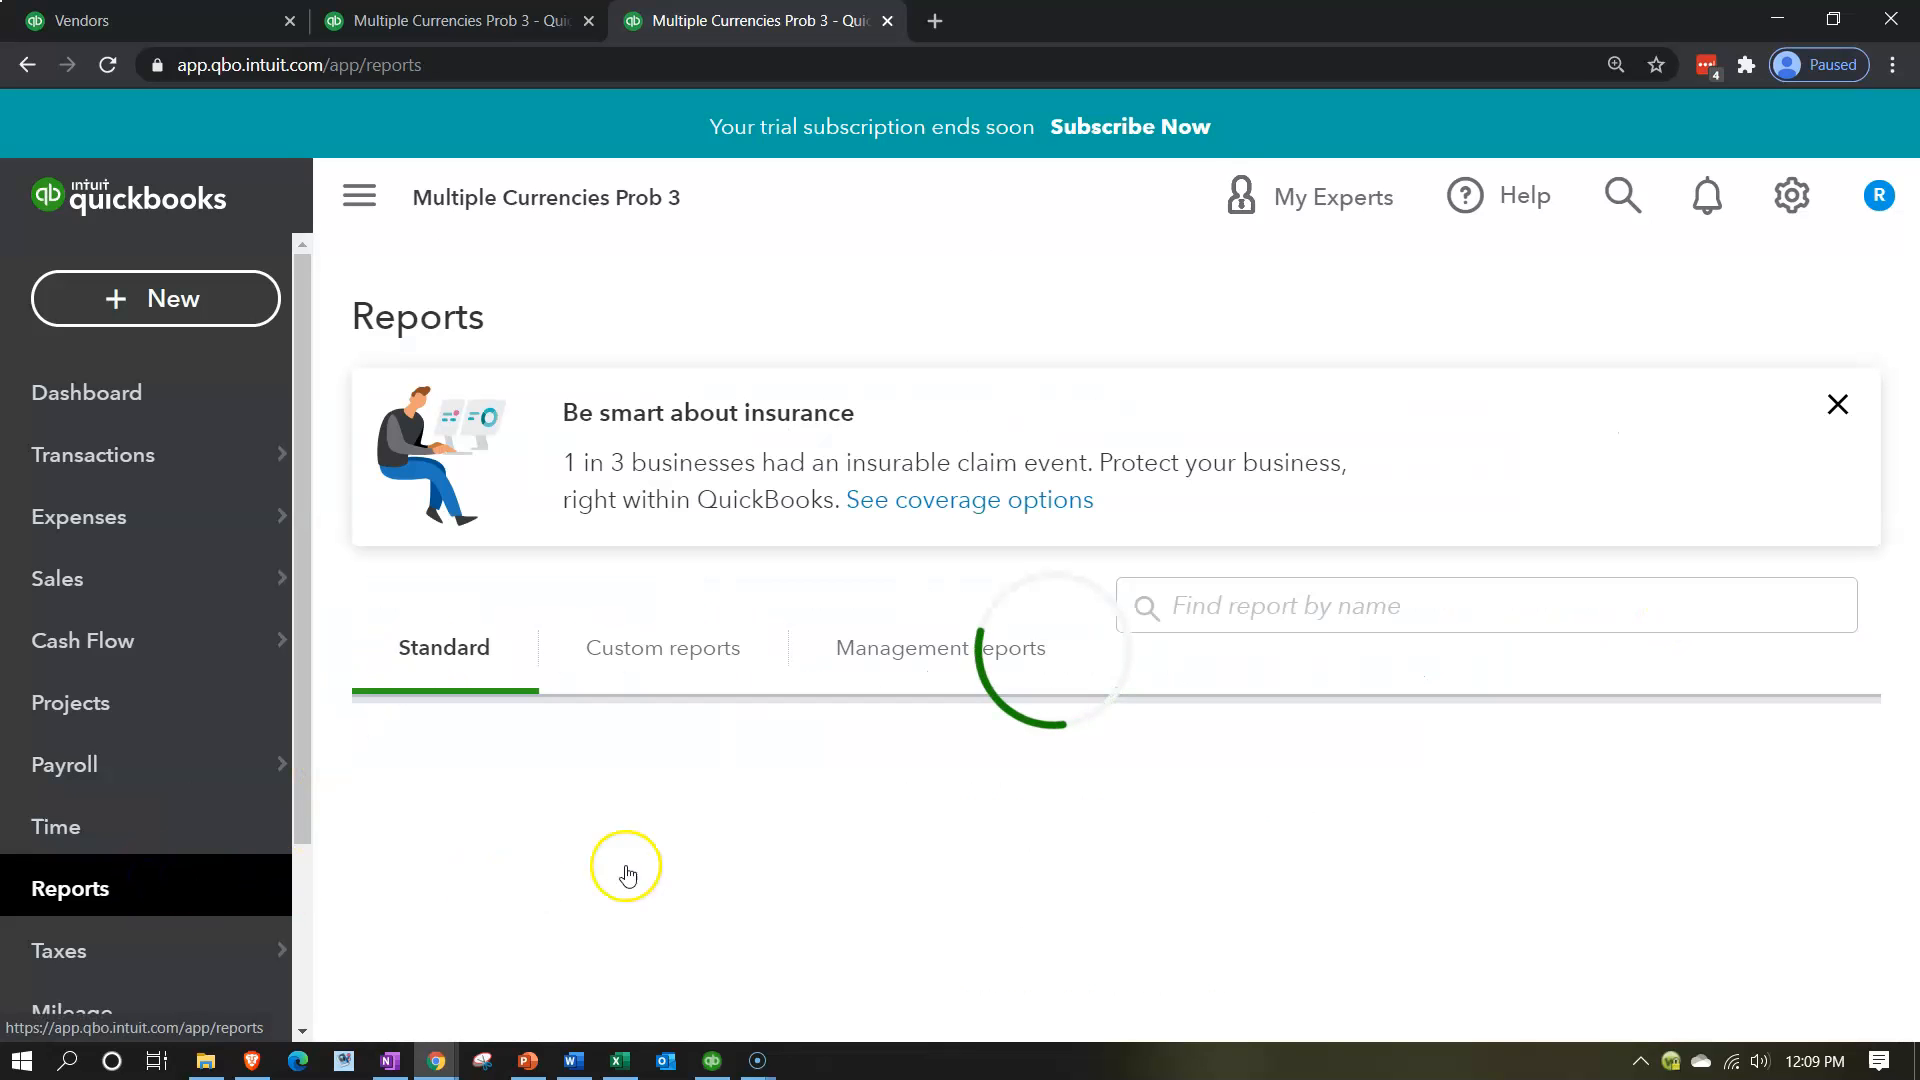
pyautogui.click(1250, 603)
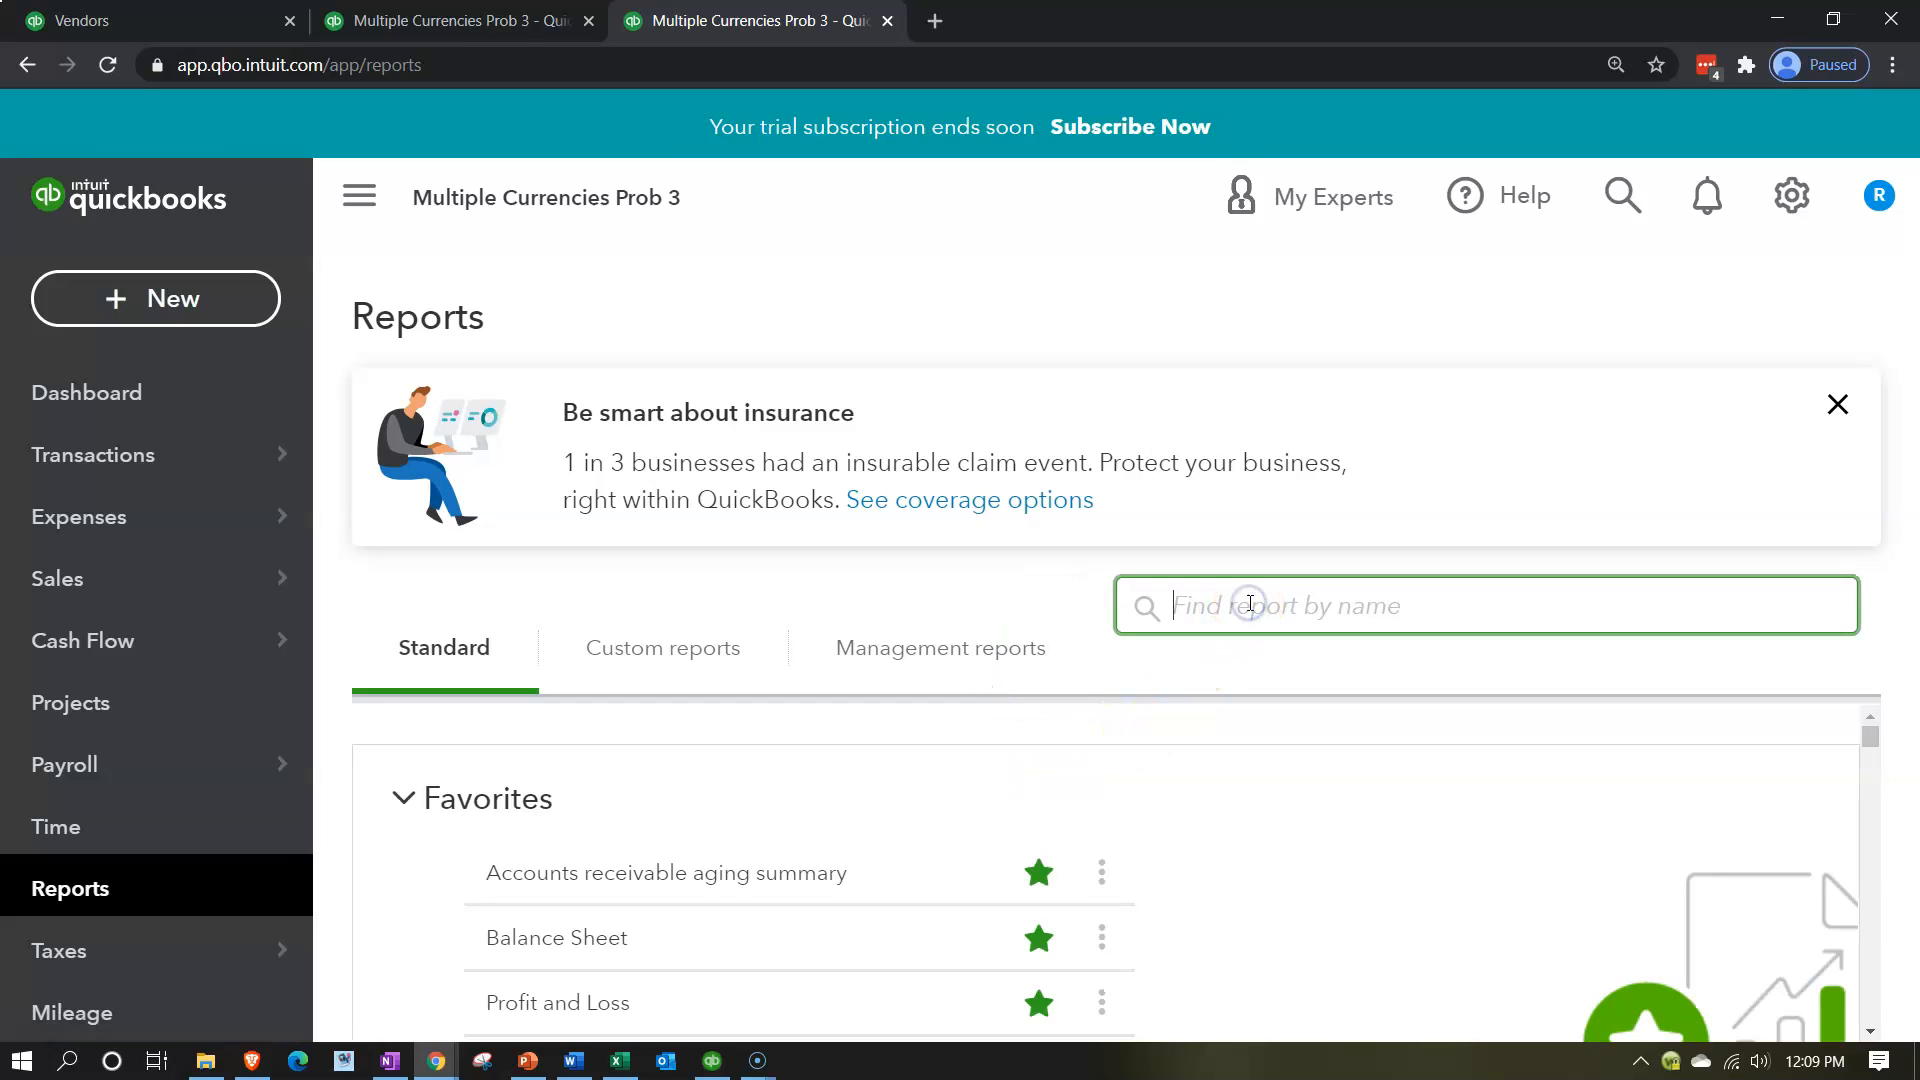
pyautogui.write('trail')
pyautogui.press('BackSpace')
pyautogui.press('BackSpace')
pyautogui.press('BackSpace')
pyautogui.write('ial')
pyautogui.press('Down')
pyautogui.press('Return')
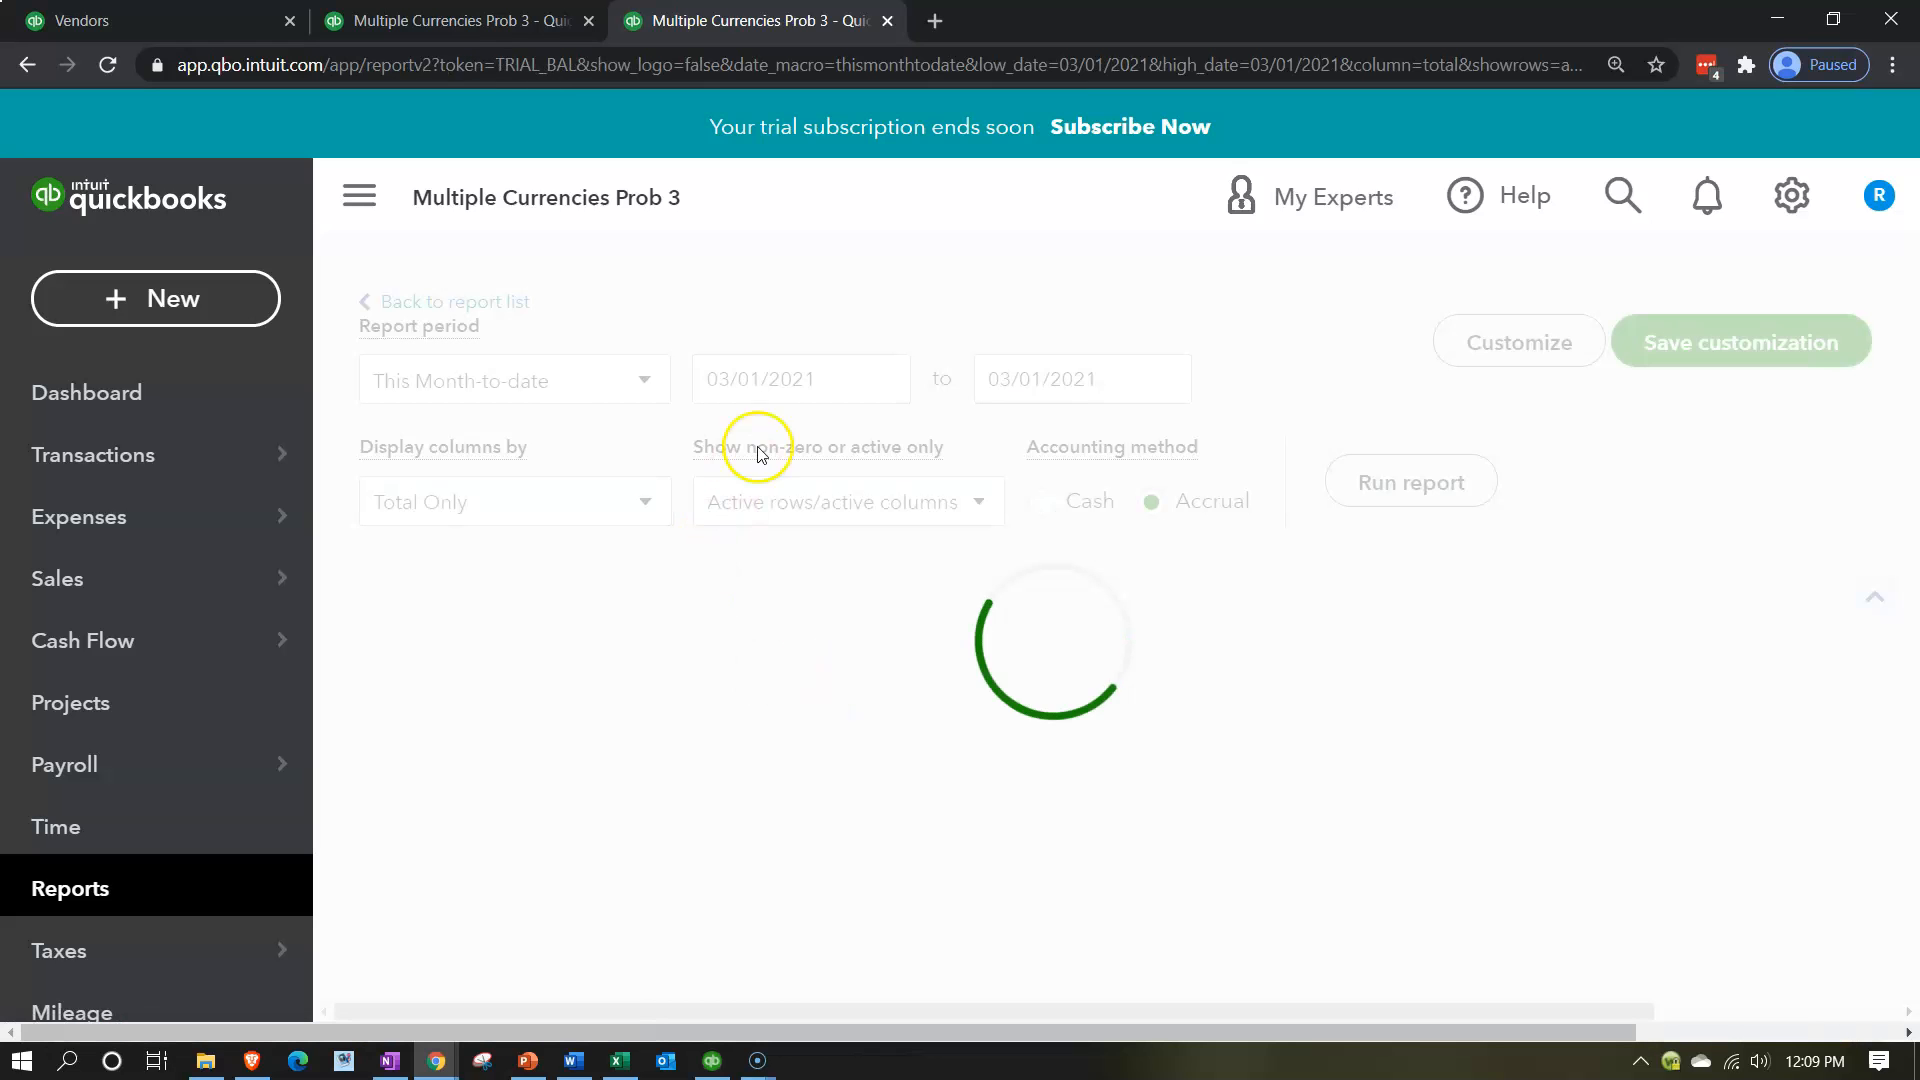
# Set the Trial Balance period to 01/01/2020 through 12/31/2020 and run the report.
pyautogui.scroll(-3, 775, 432)
pyautogui.scroll(3, 852, 358)
pyautogui.click(840, 430)
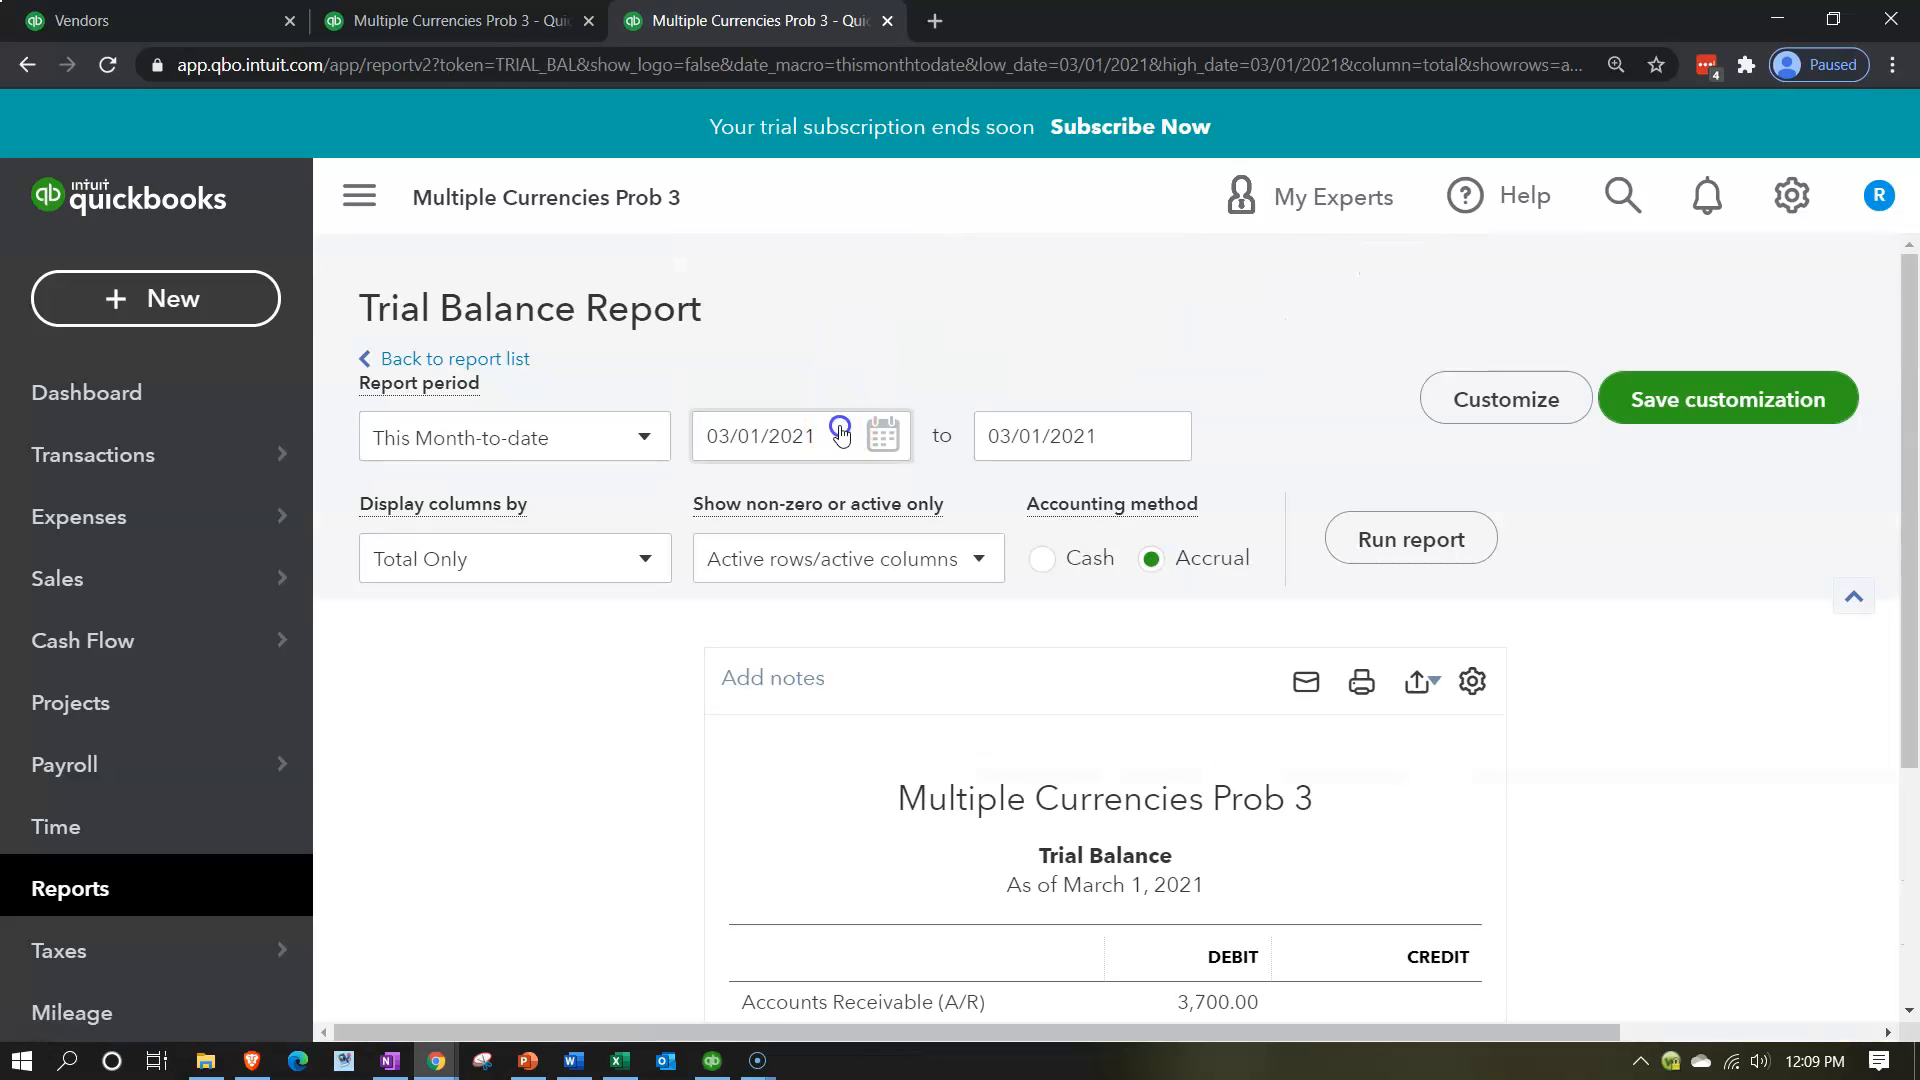
pyautogui.write('01/01/2020')
pyautogui.press('Tab')
pyautogui.write('1')
pyautogui.write('0')
pyautogui.press('Tab')
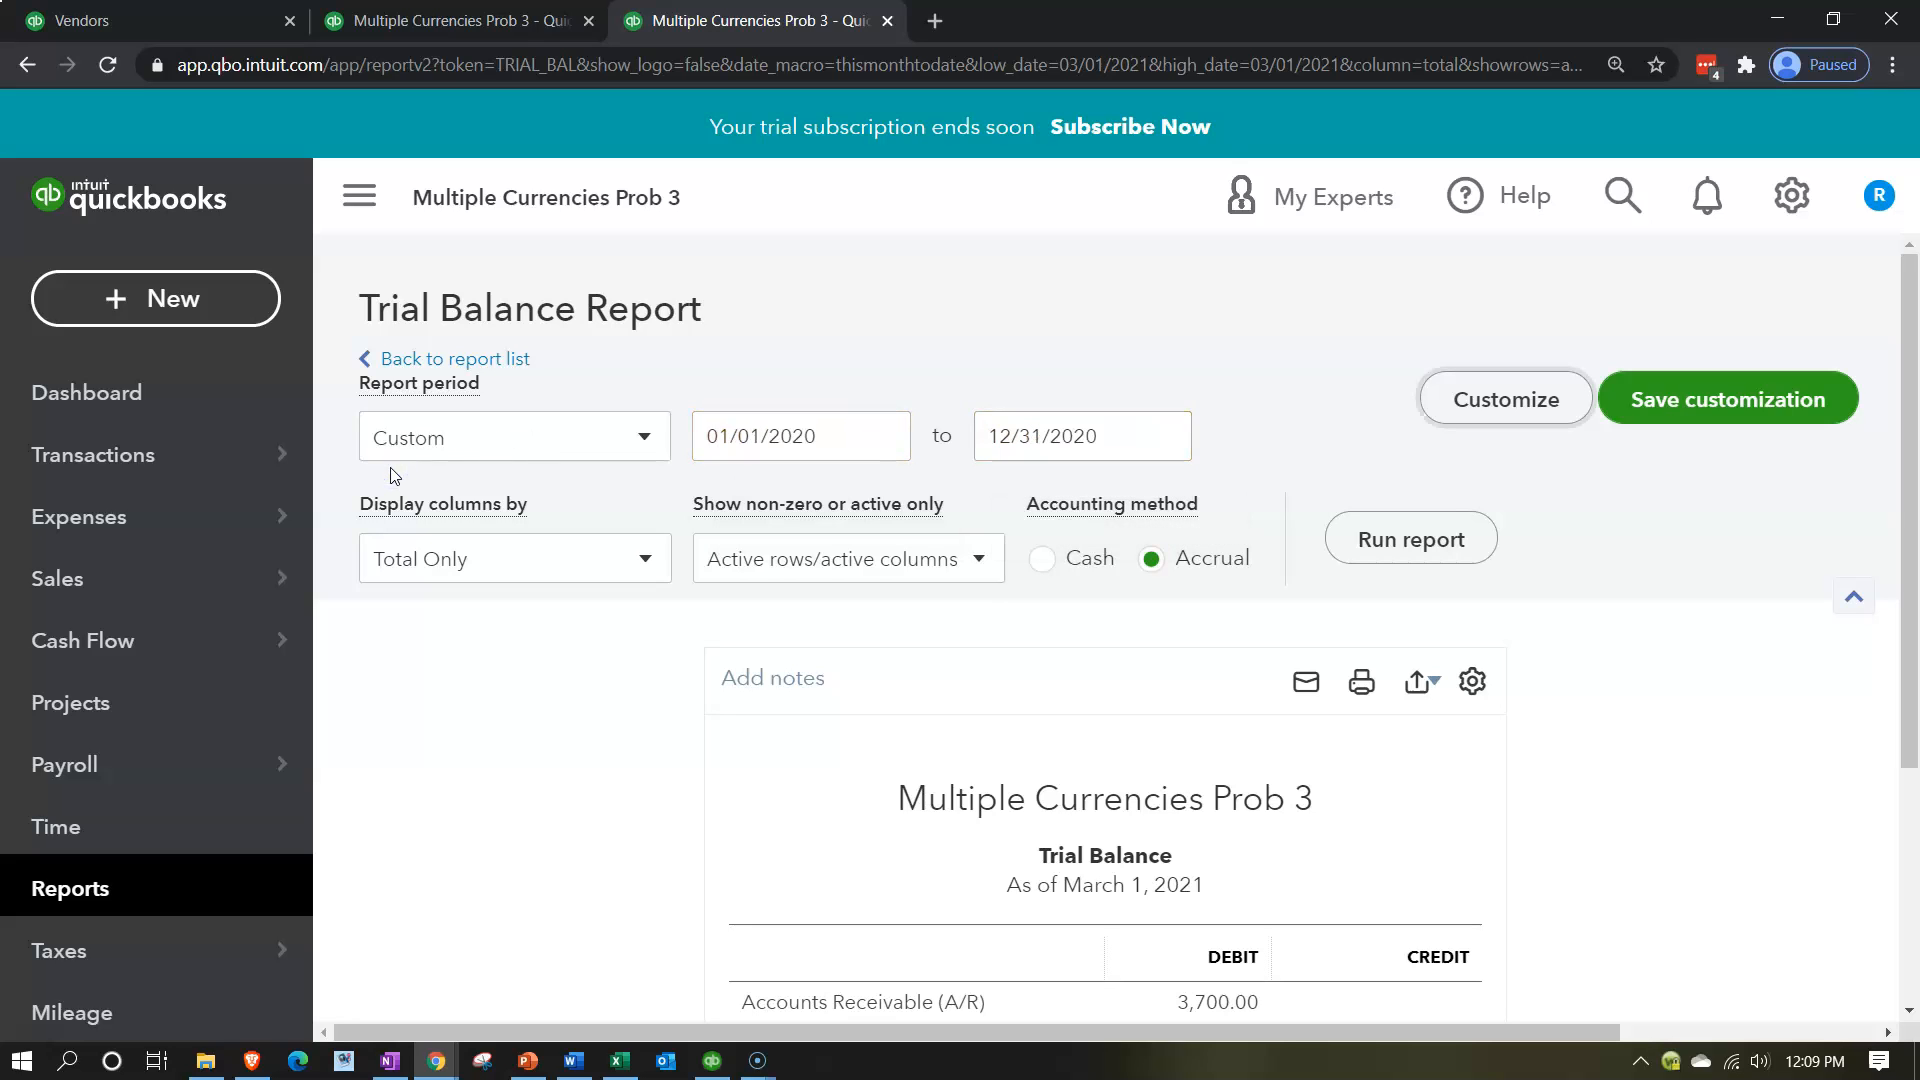
pyautogui.click(1363, 531)
pyautogui.scroll(-3, 1149, 471)
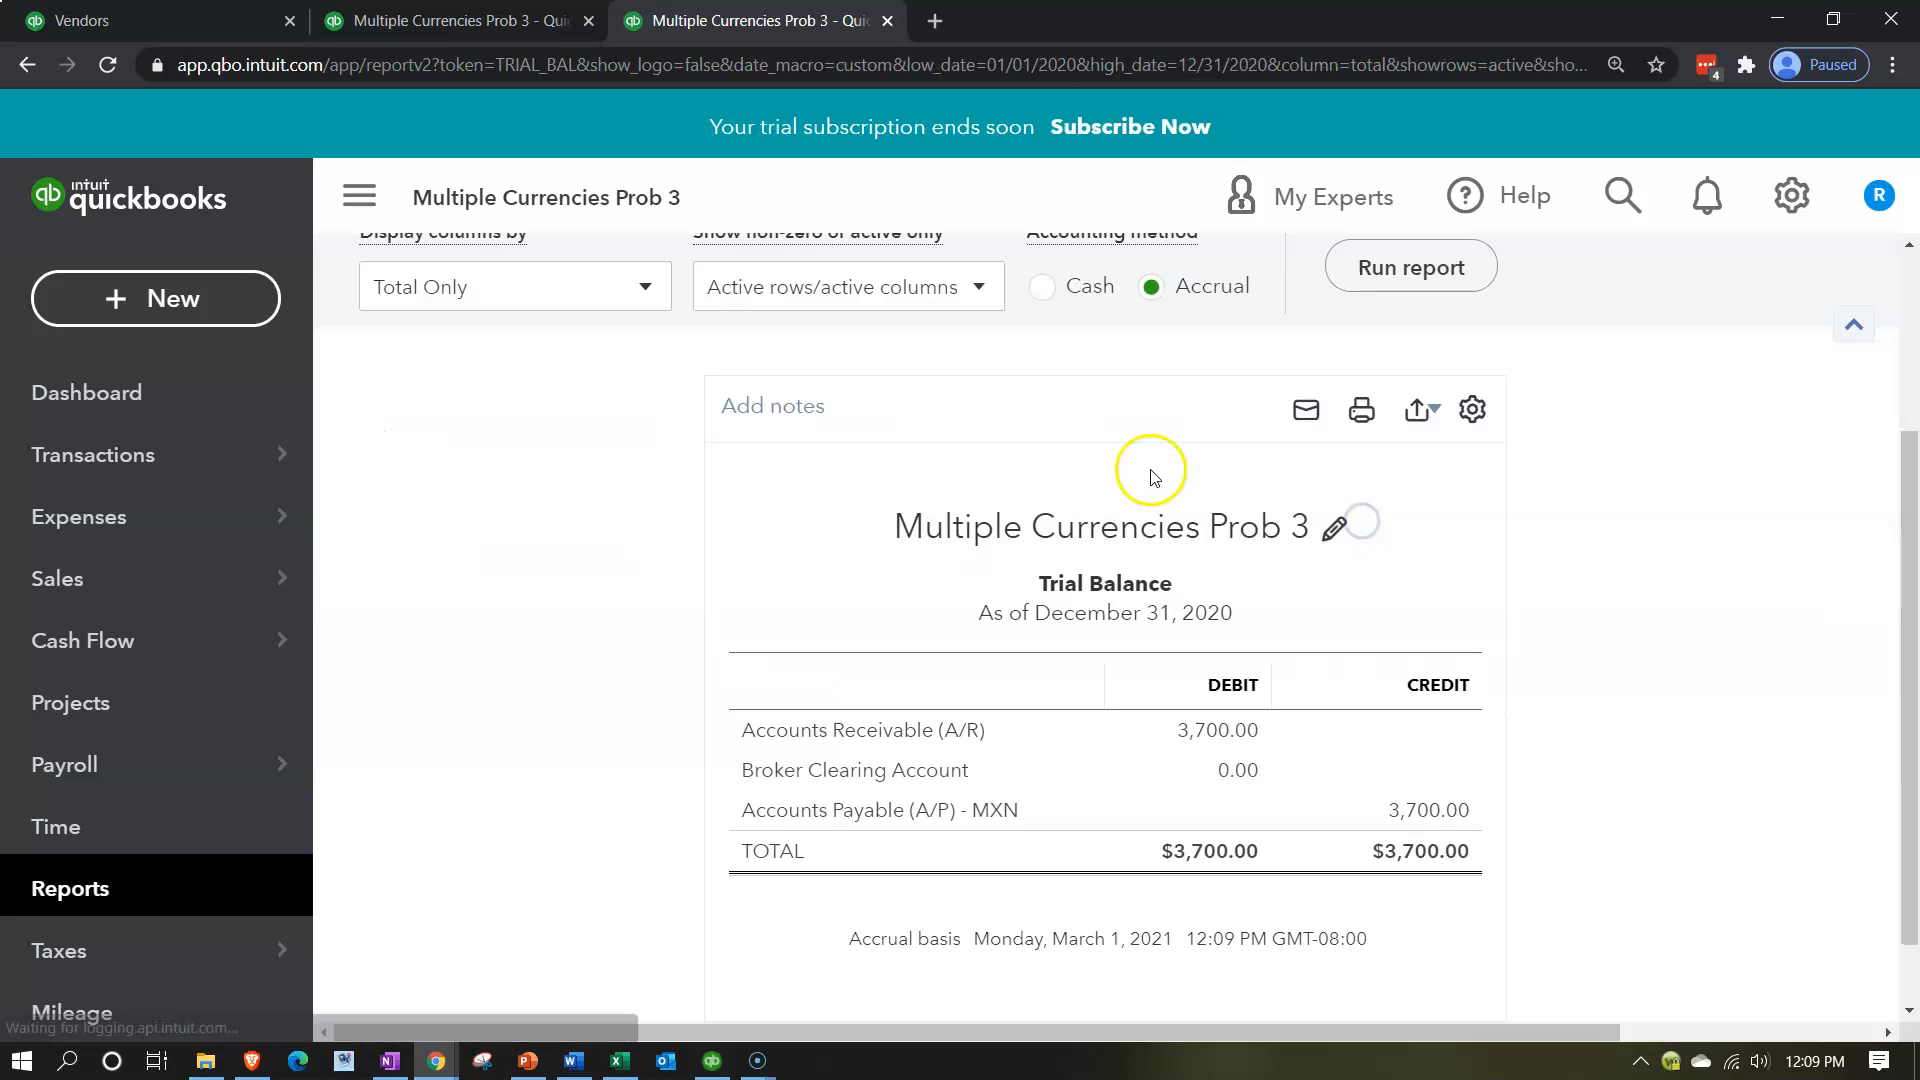
# Compare the Trial Balance with the Excel worksheet's Year 1 ending balances, checking the Cash row.
pyautogui.click(360, 198)
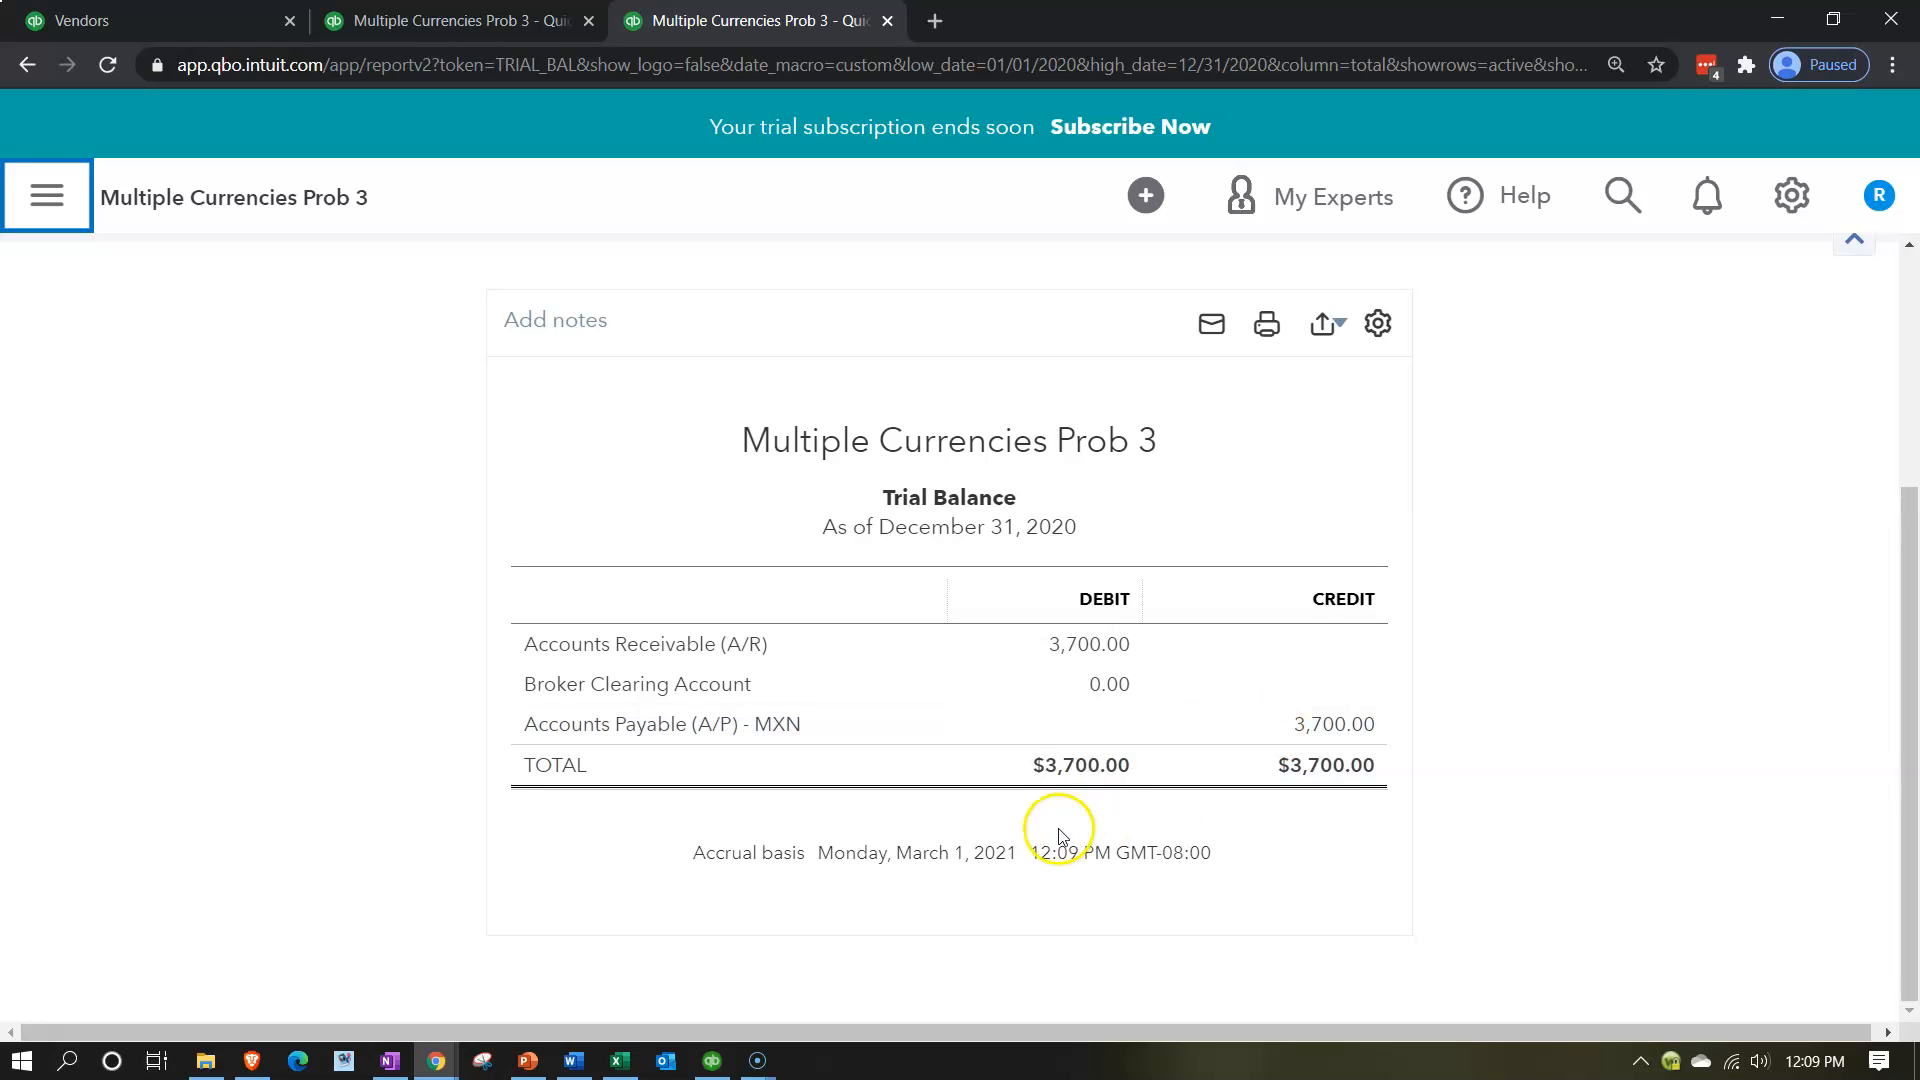
pyautogui.click(622, 1060)
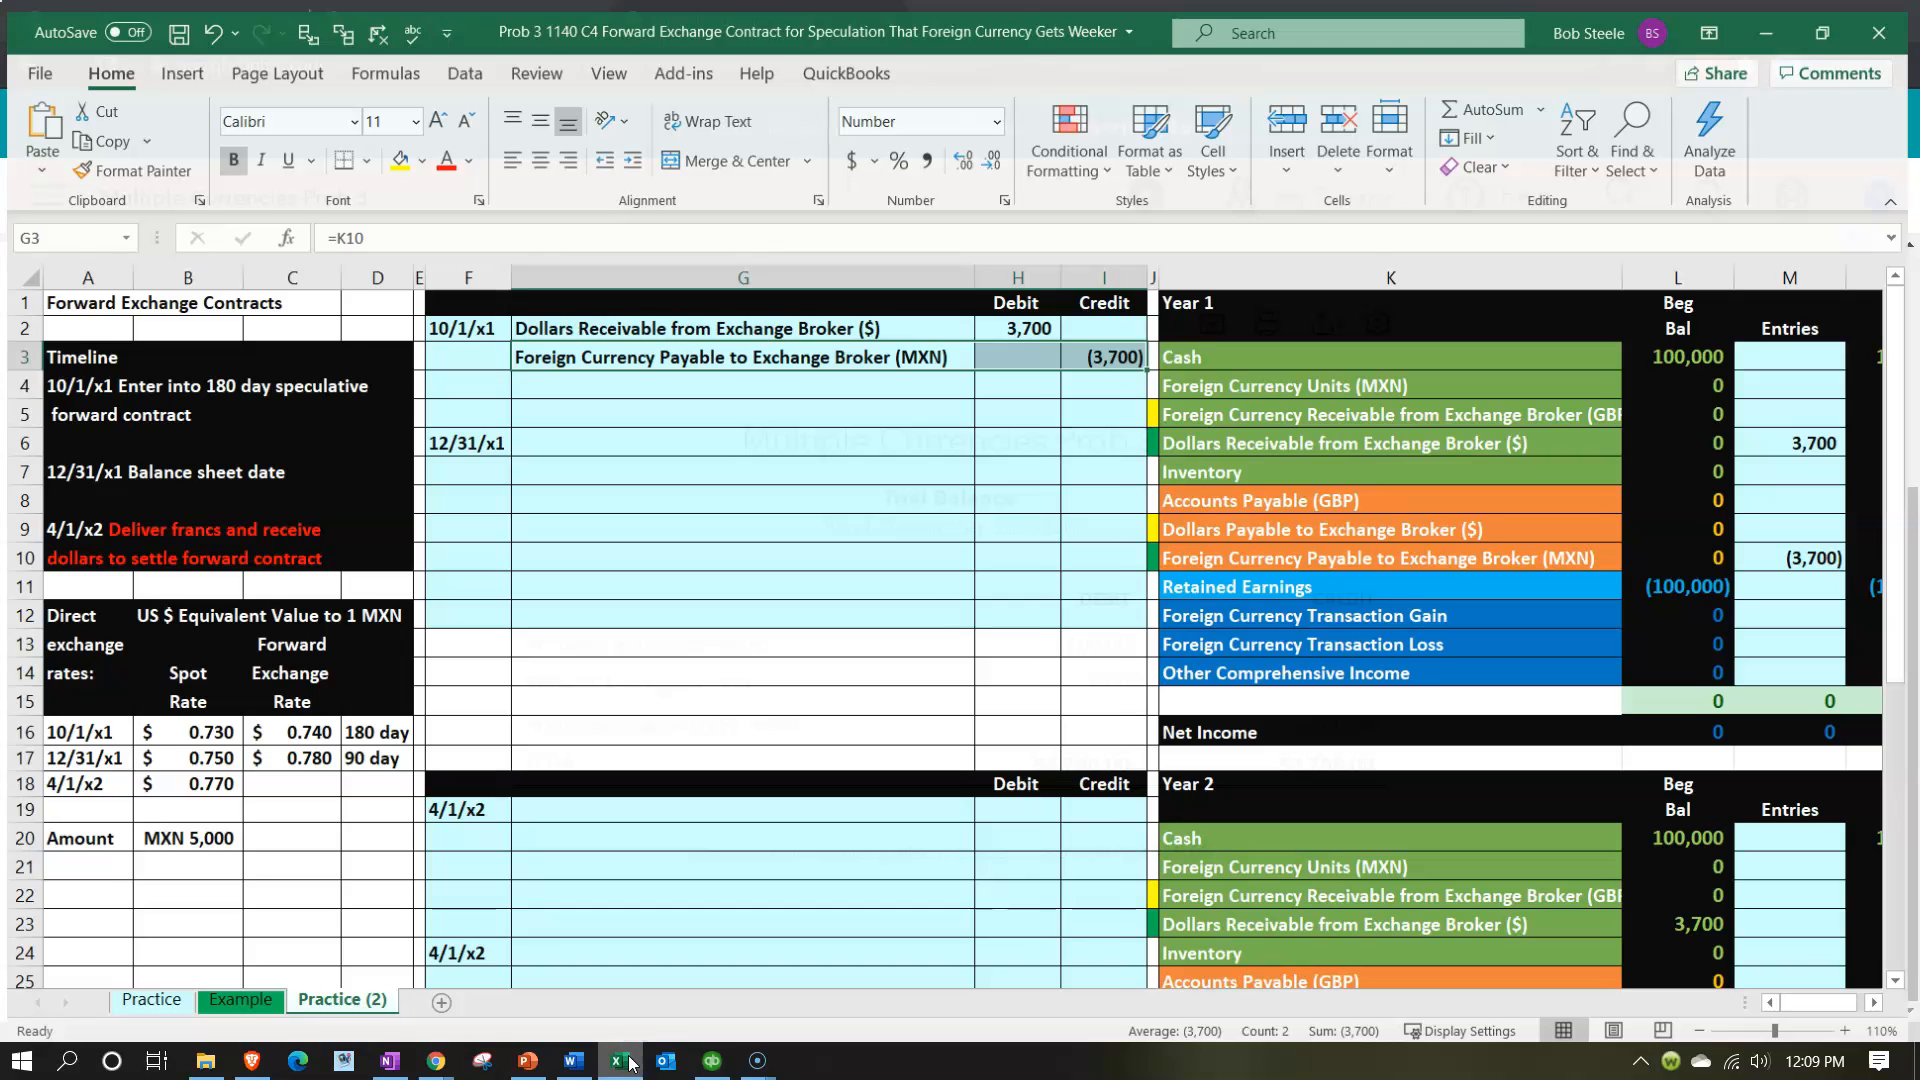
pyautogui.click(1840, 347)
pyautogui.press('Right')
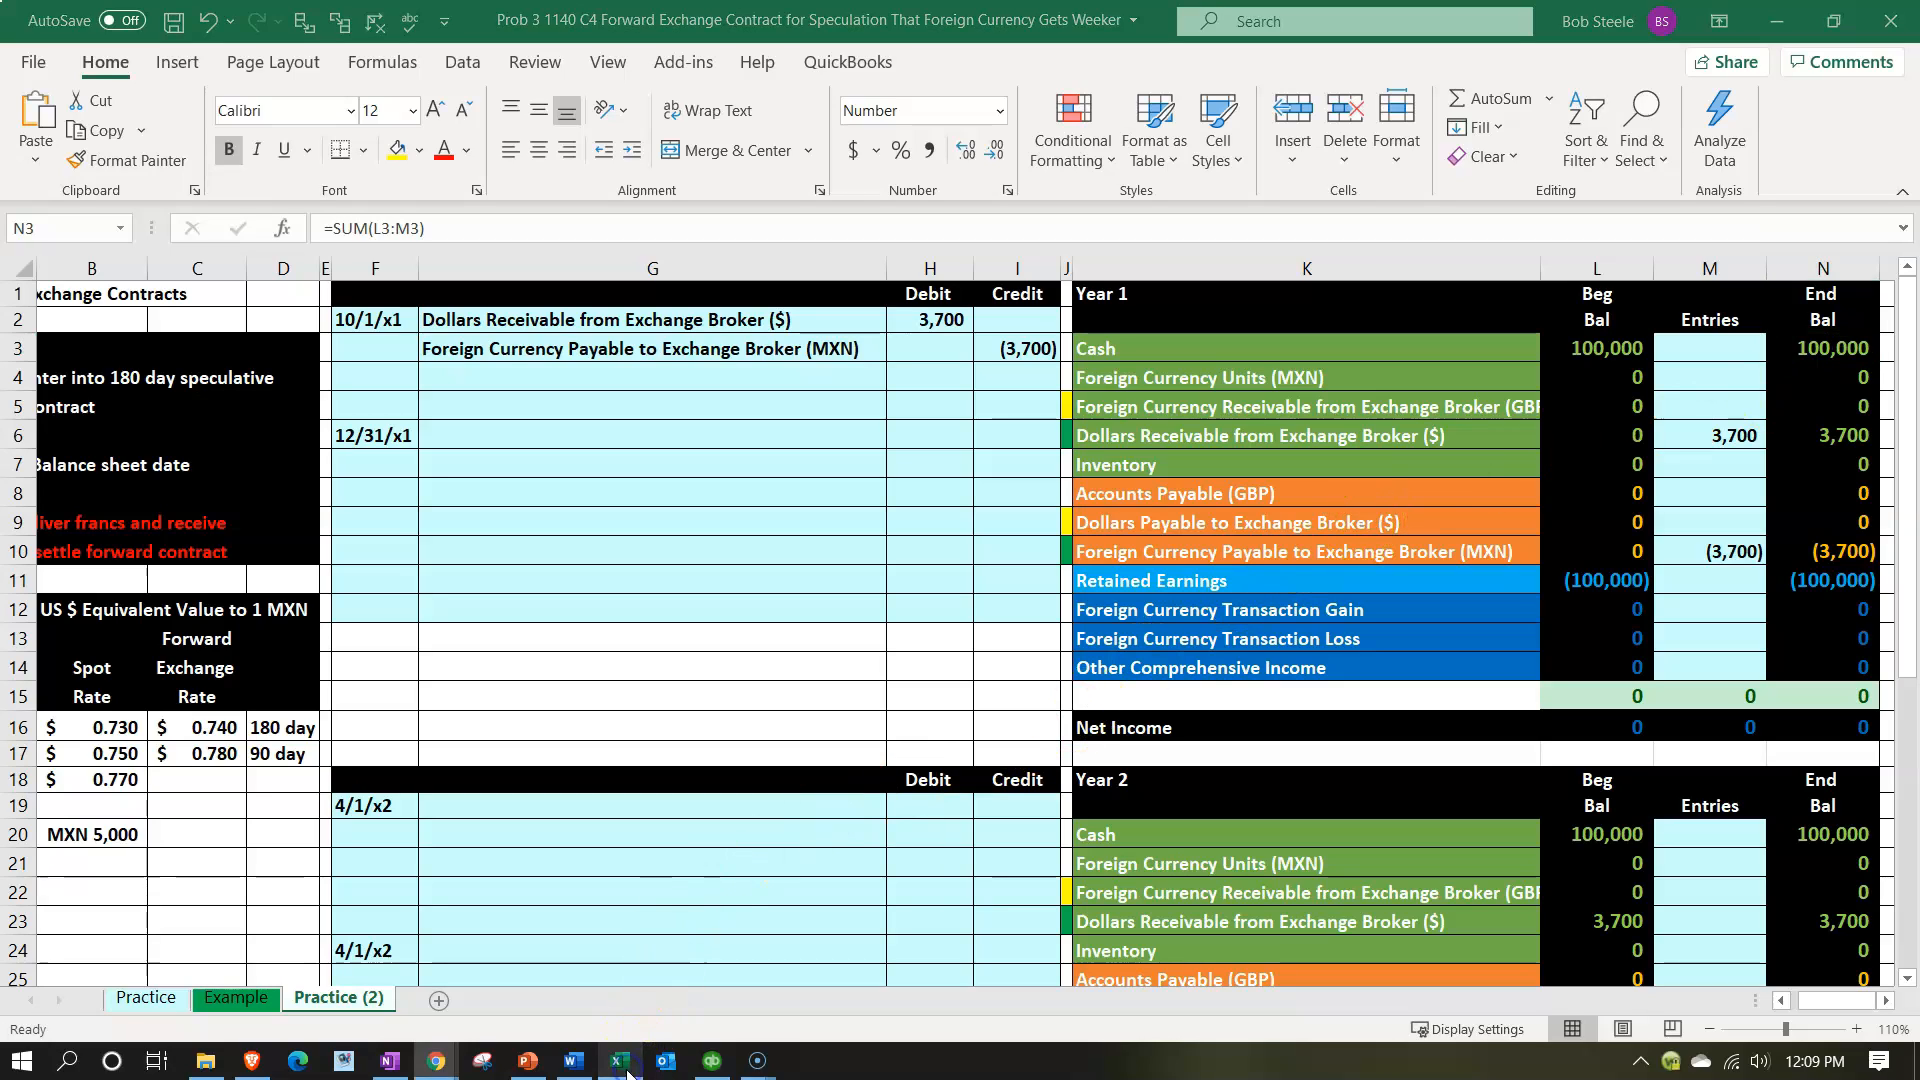
# Switch back to QuickBooks Online in the browser and open the Chart of Accounts from the Vendors page.
pyautogui.click(436, 1060)
pyautogui.click(234, 30)
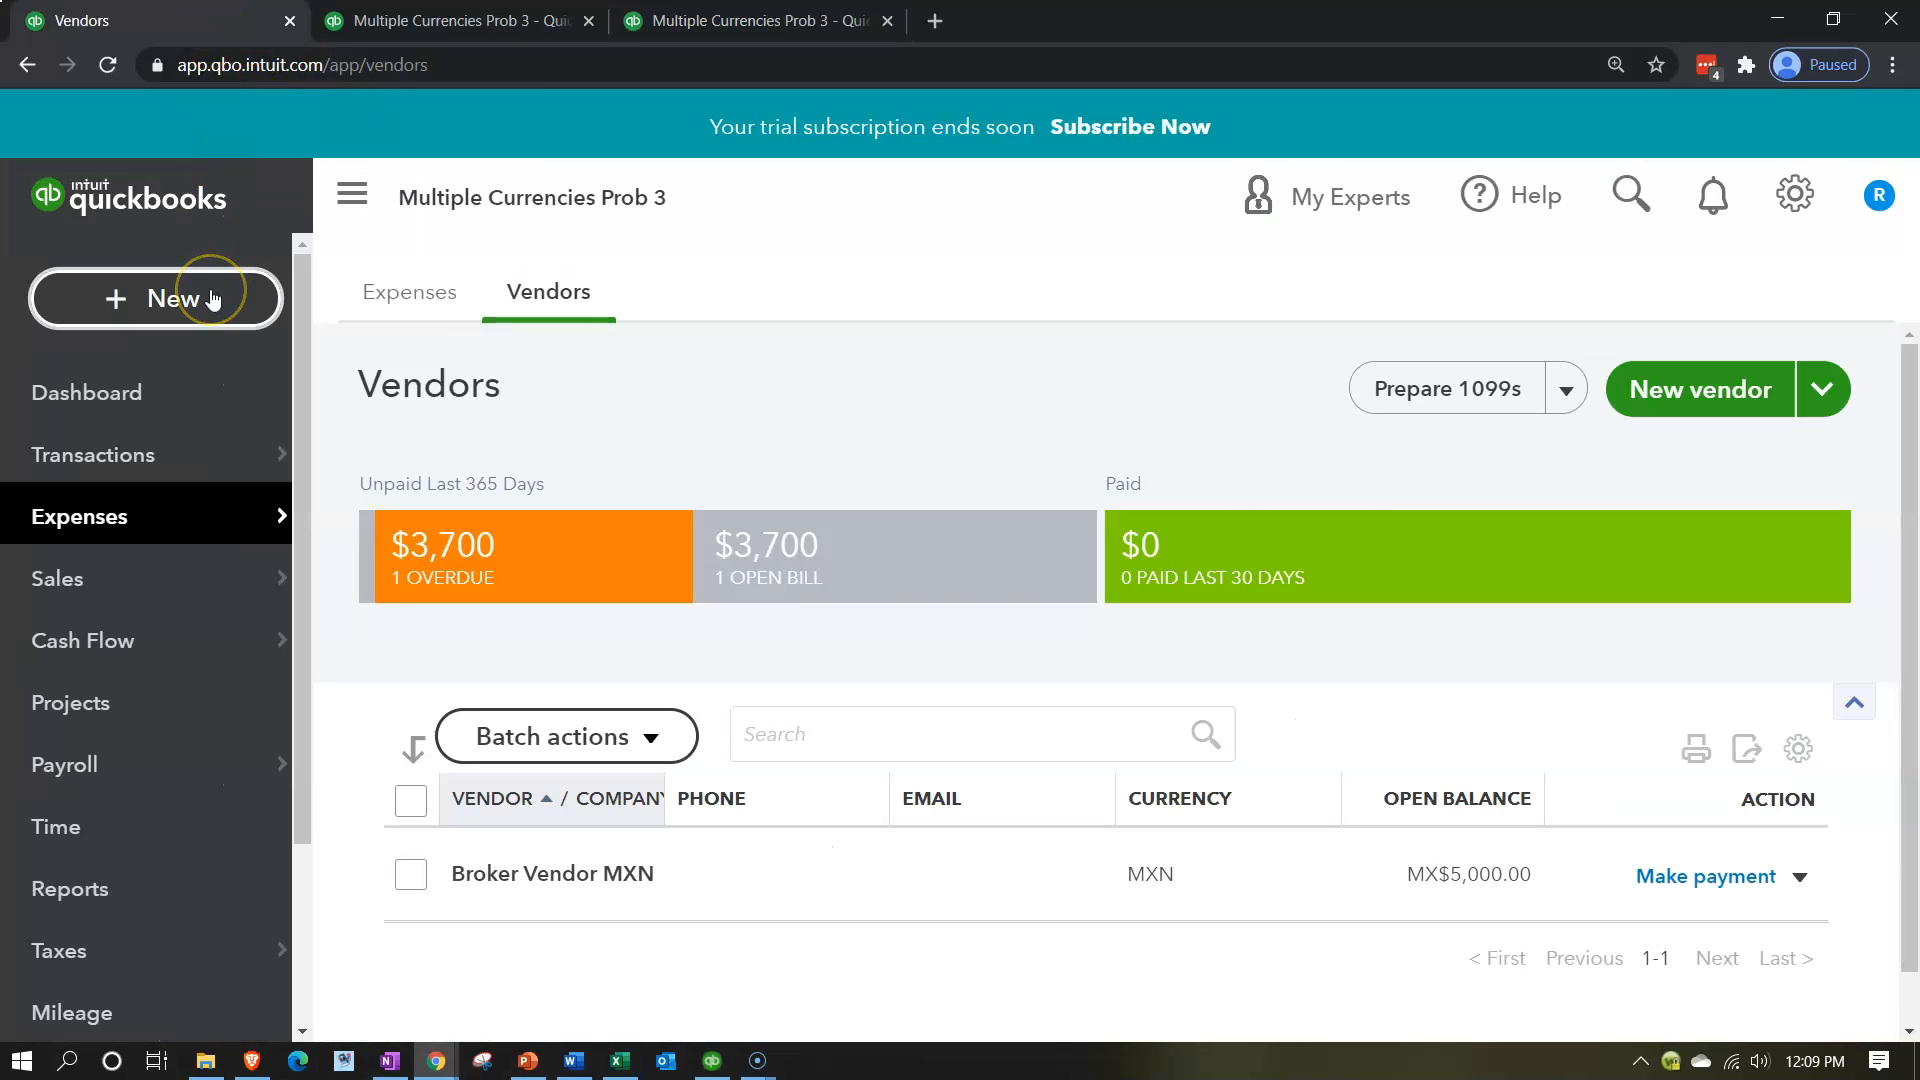
pyautogui.scroll(-3, 141, 656)
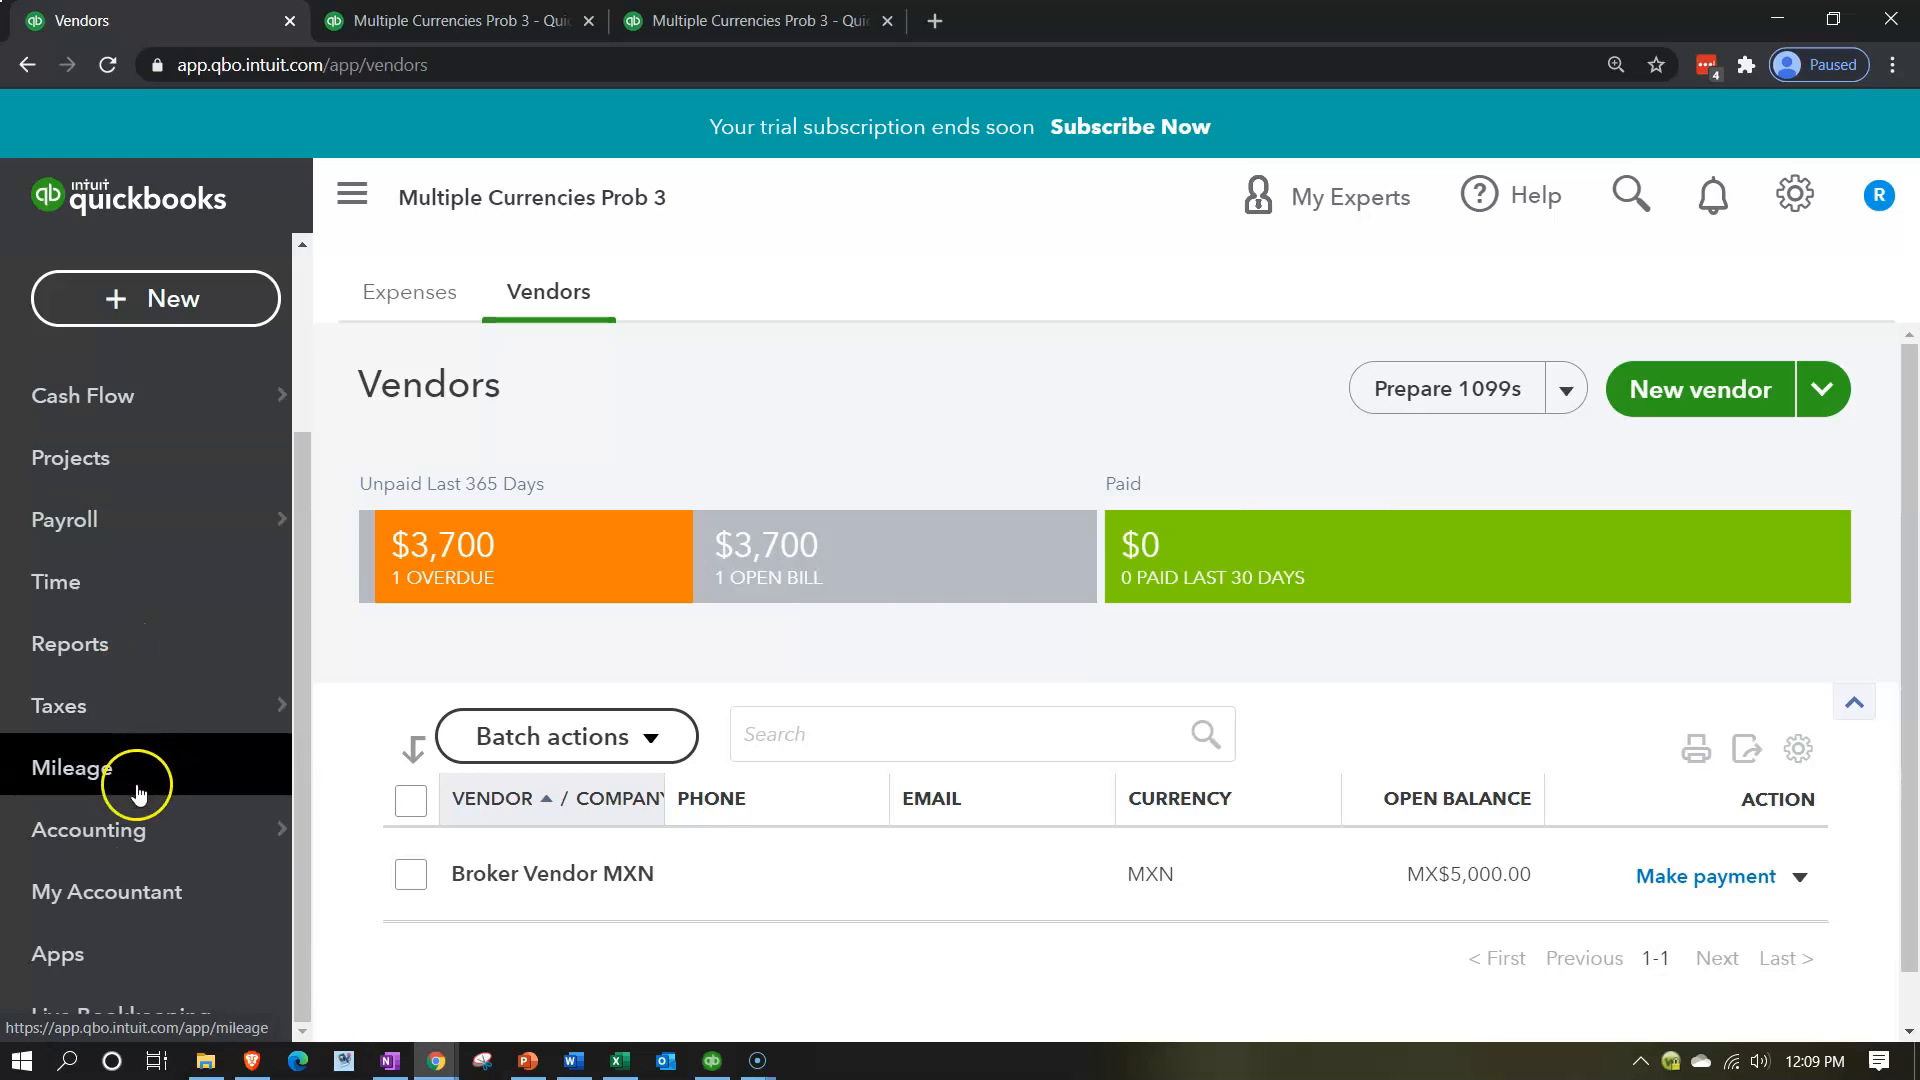
pyautogui.click(120, 830)
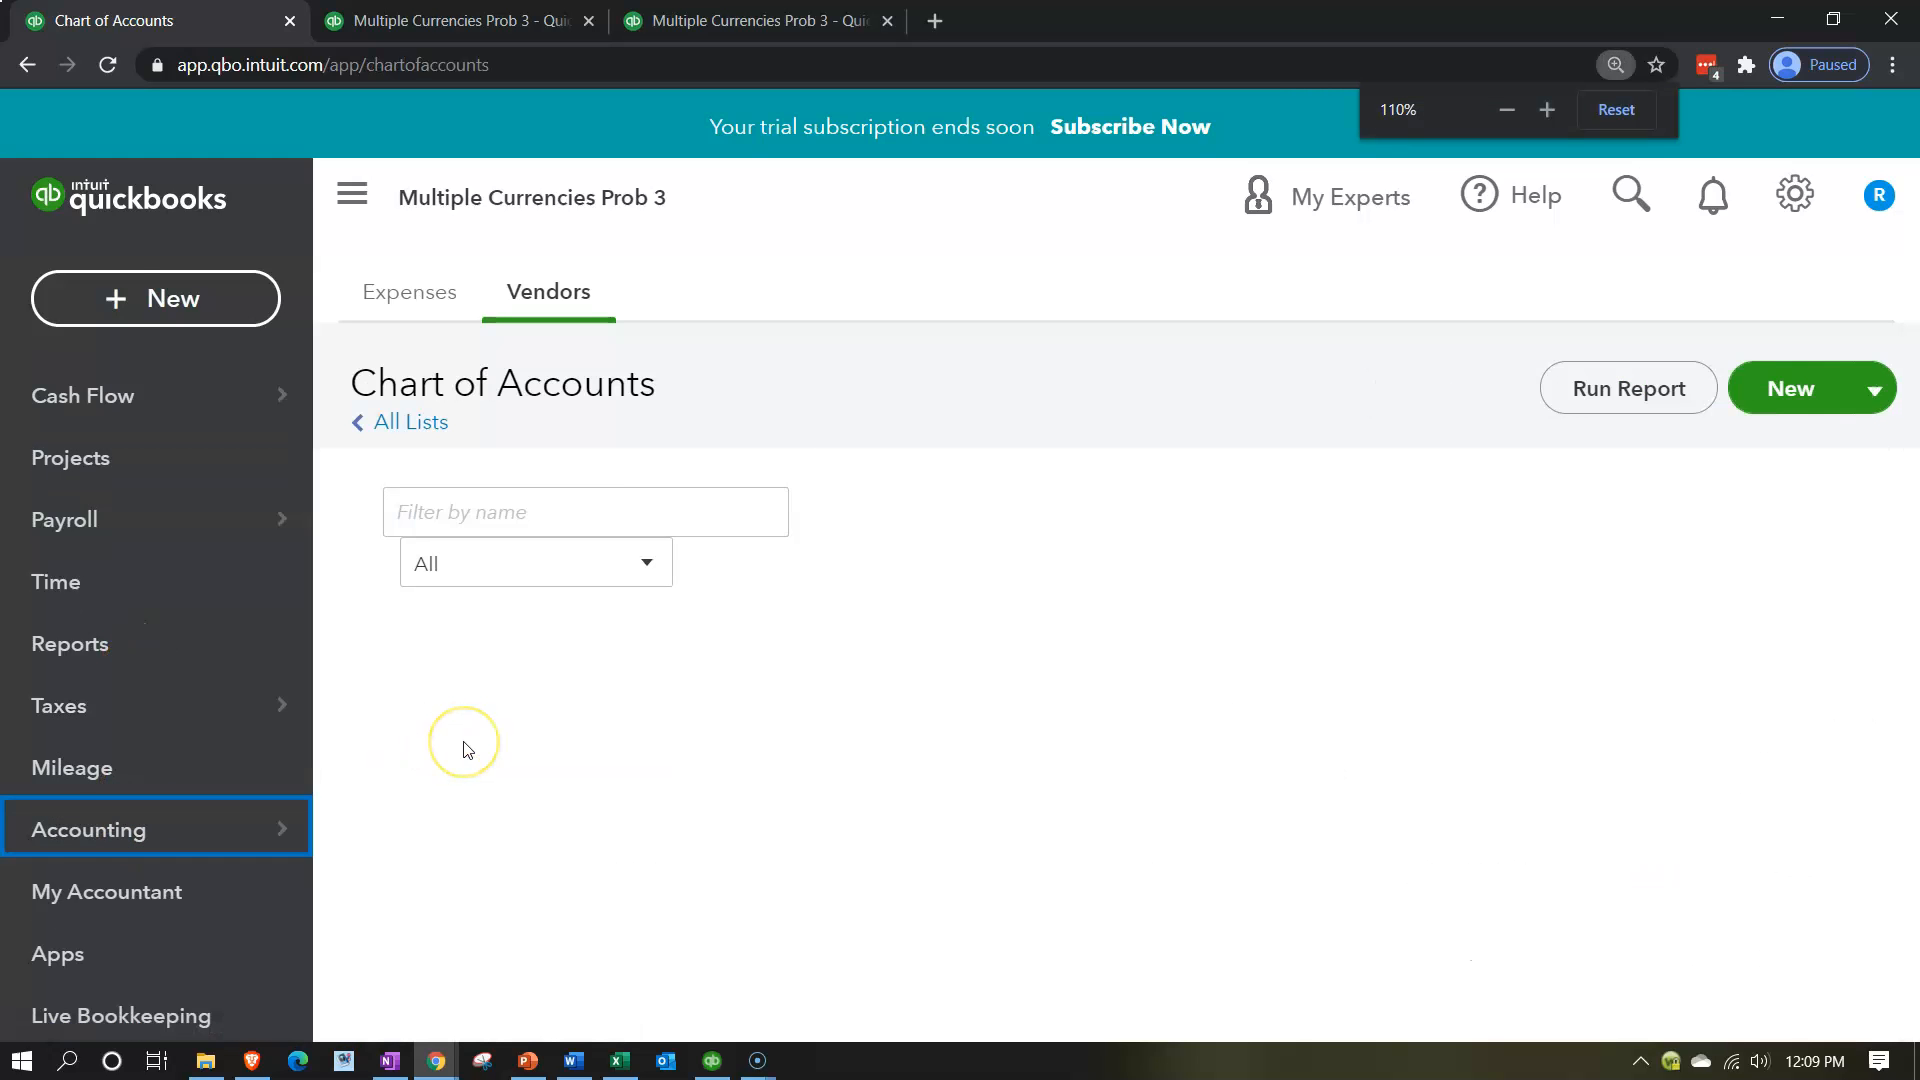
pyautogui.hotkey('ctrl', '-')
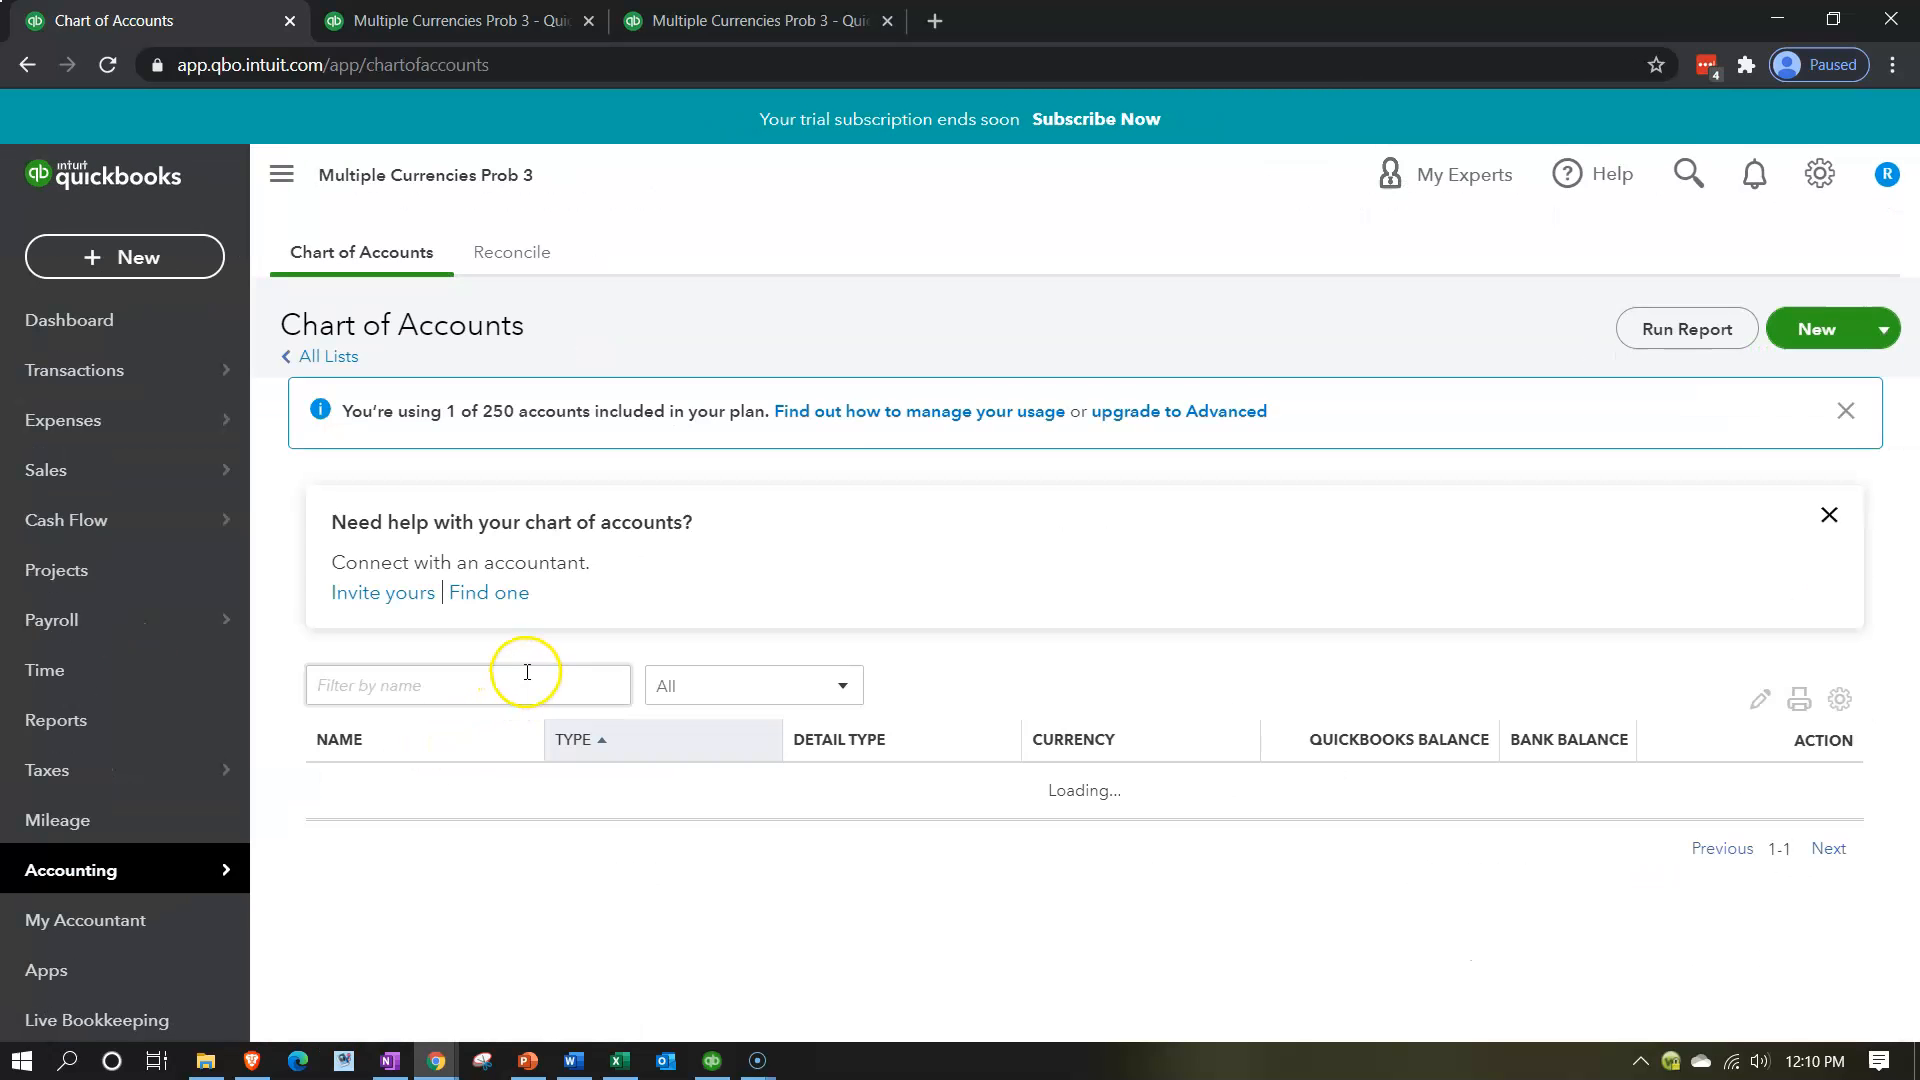
# Create a Bank account with detail type Checking, named Checking USD, in United States Dollars.
pyautogui.click(1797, 330)
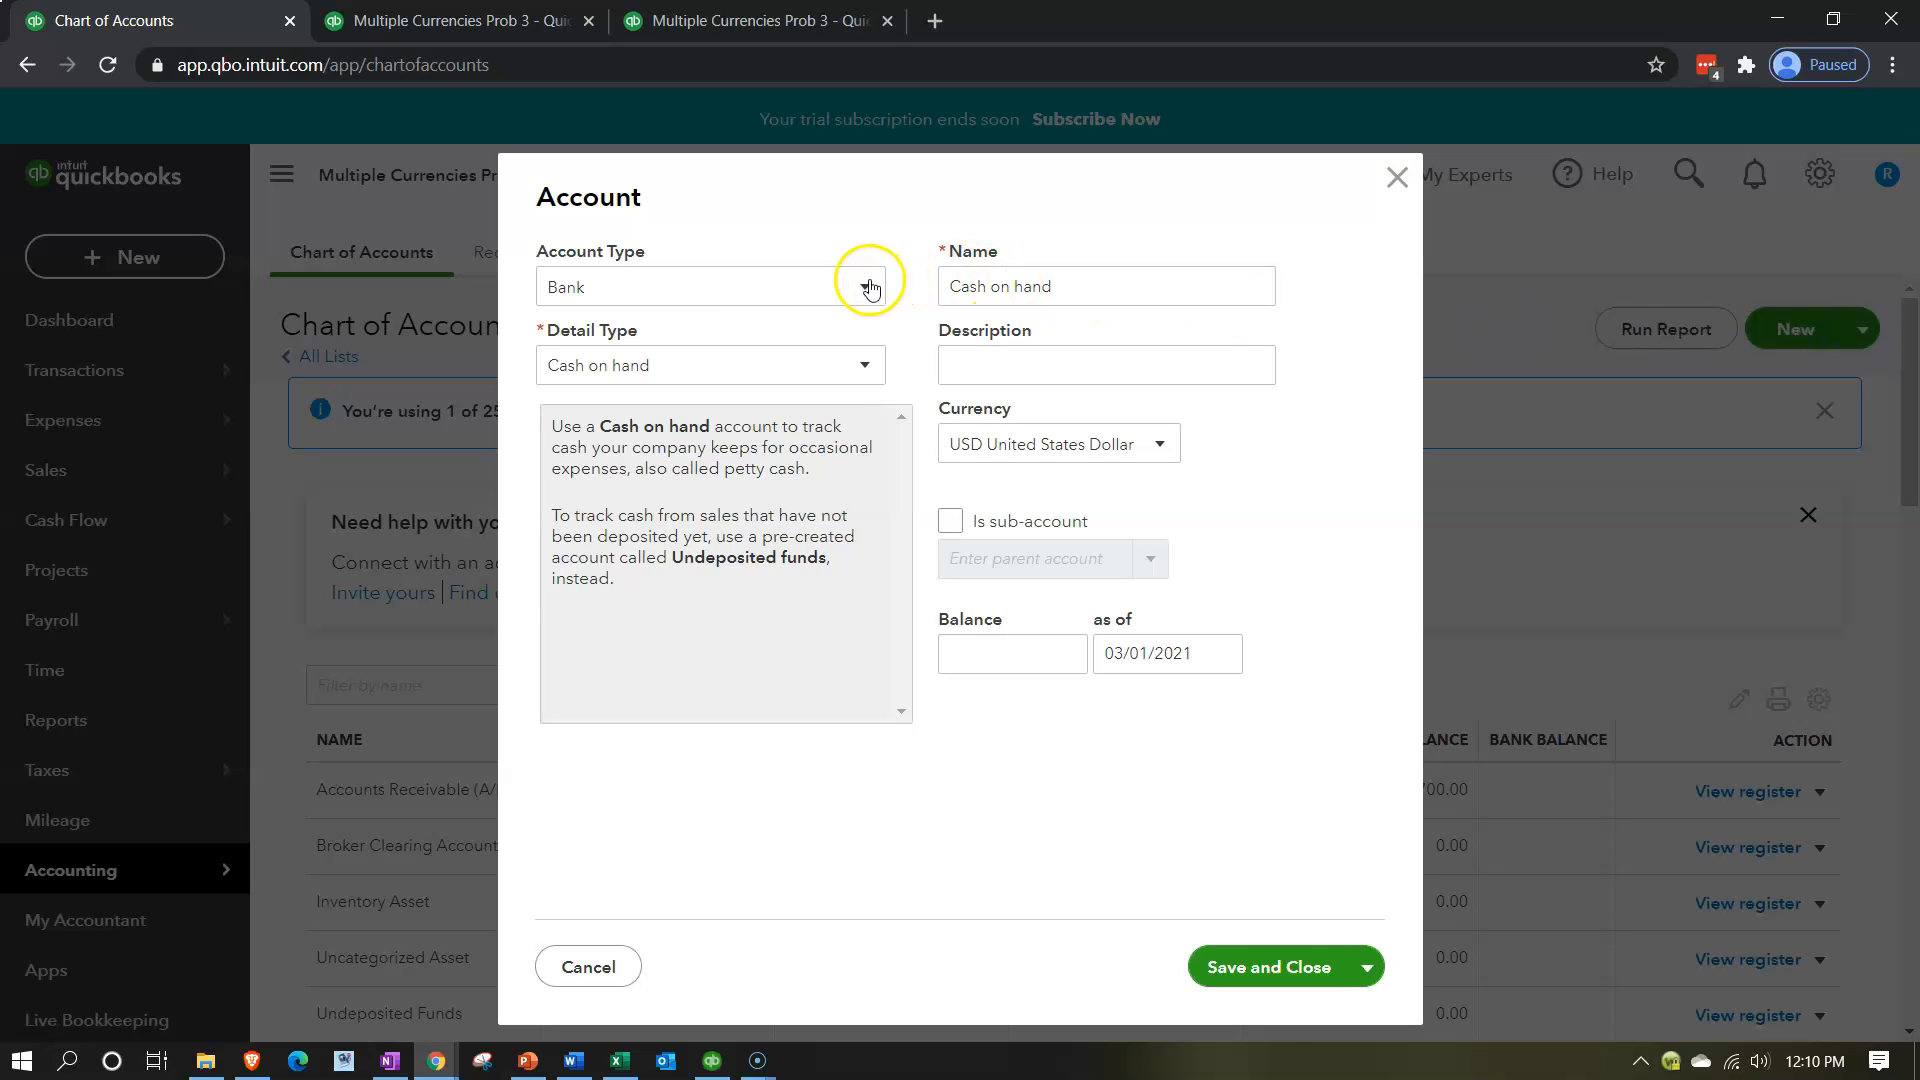
pyautogui.click(866, 364)
pyautogui.click(697, 437)
pyautogui.click(1058, 291)
pyautogui.click(1066, 292)
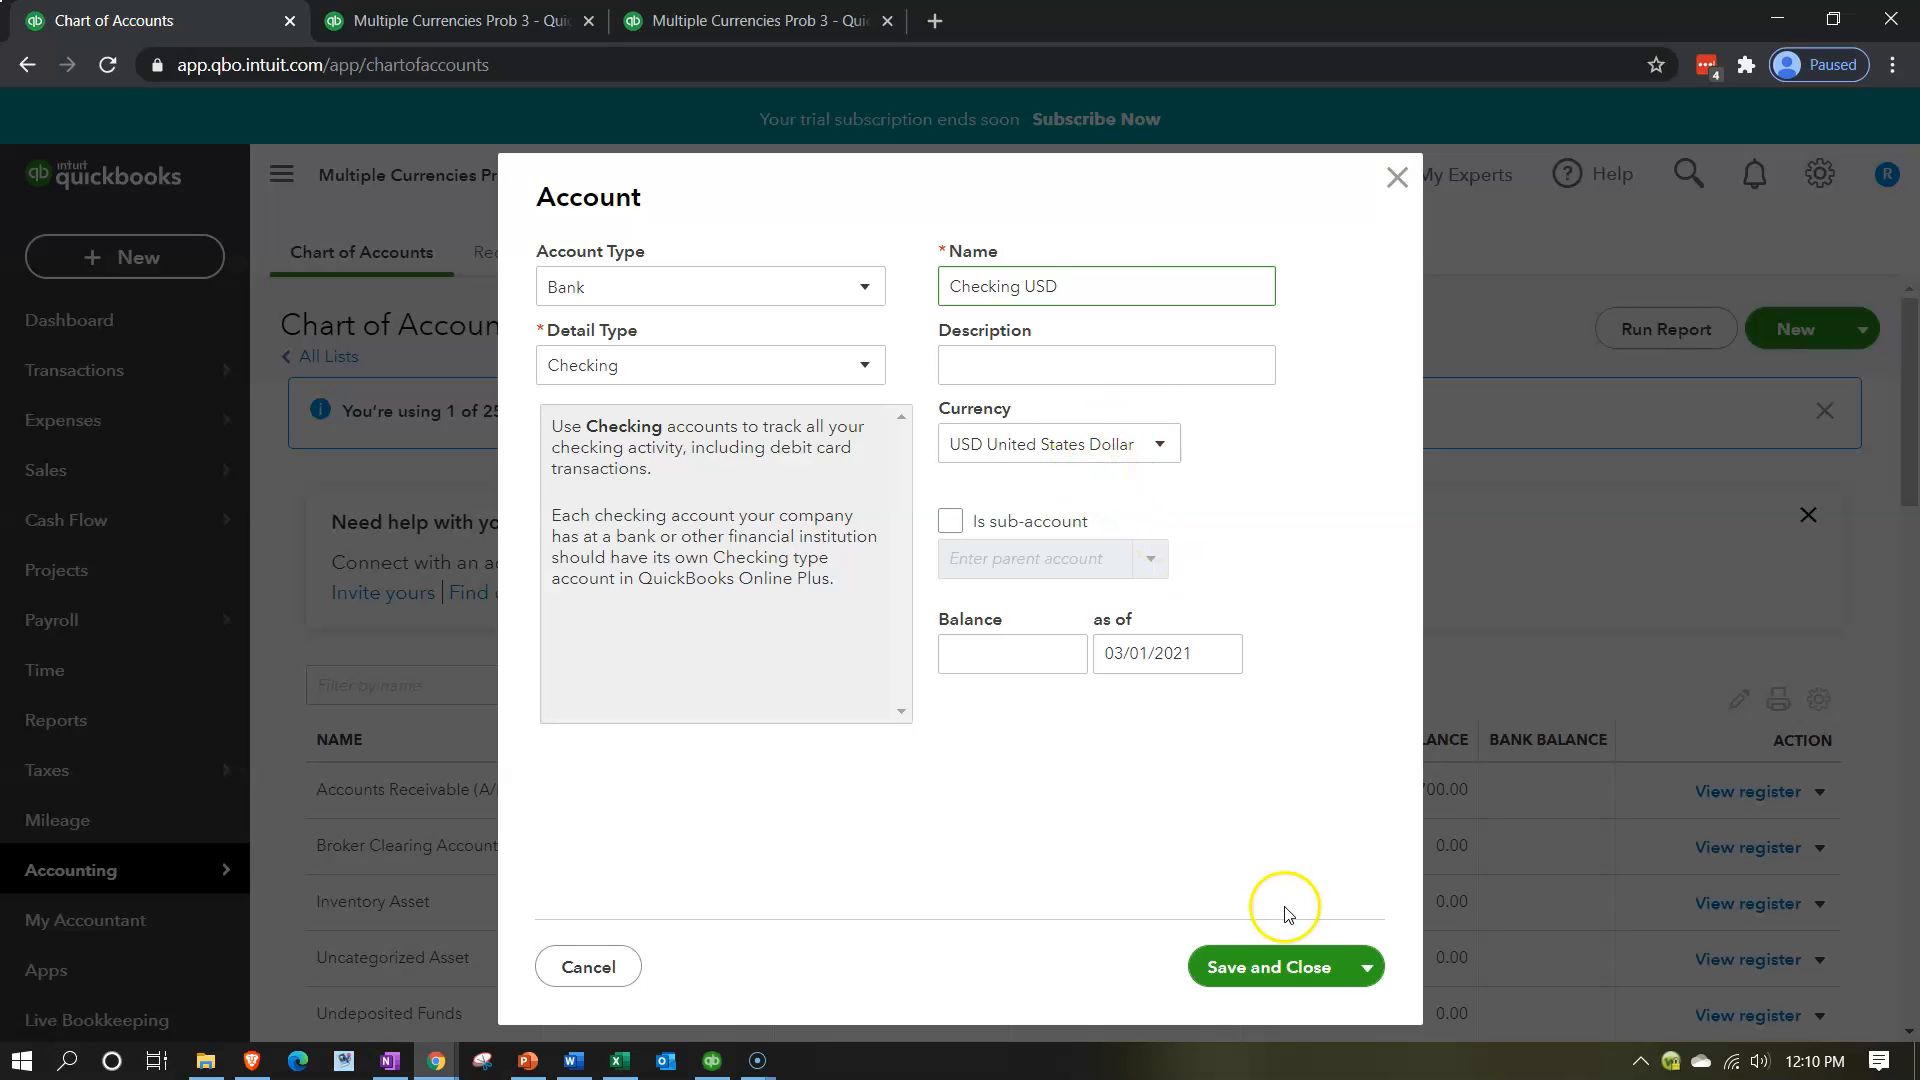
pyautogui.click(1272, 962)
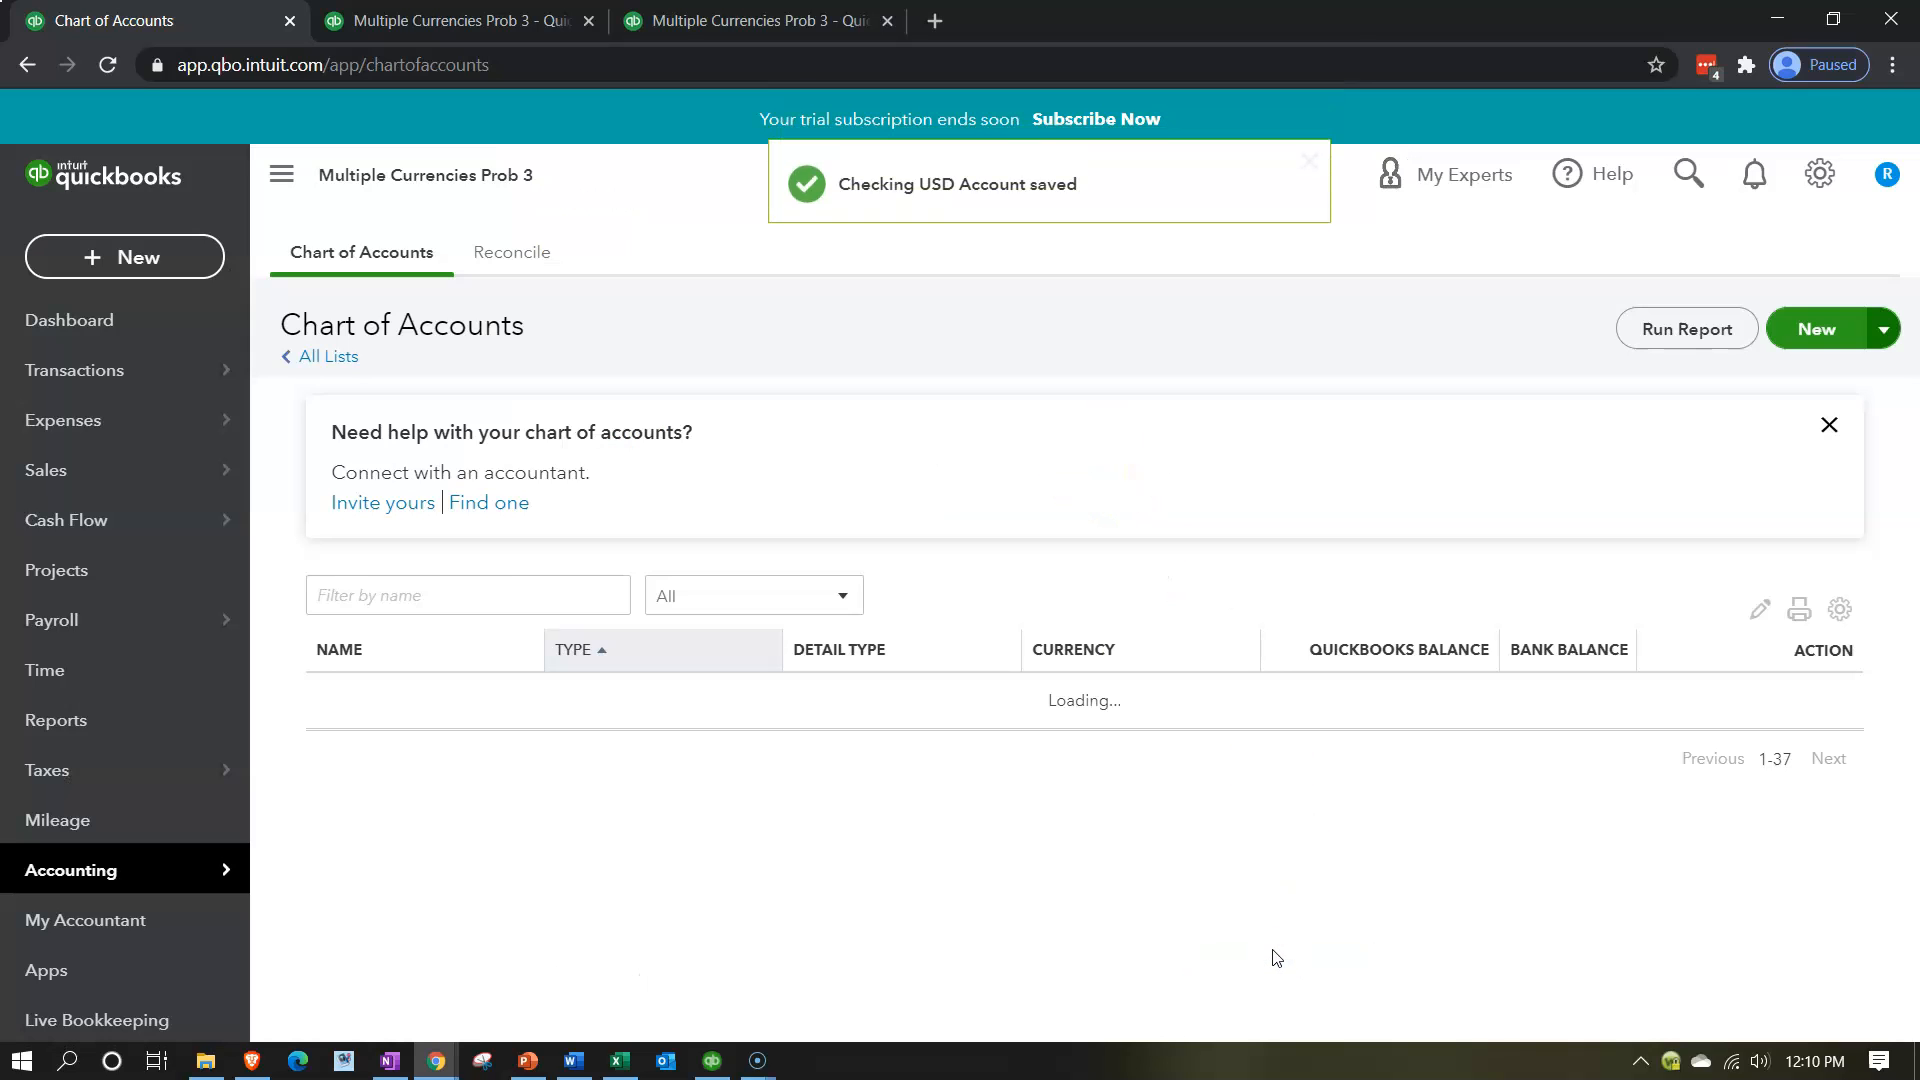
# Open the Checking USD account's register, hide the navigation sidebar and dismiss the register basics tour.
pyautogui.scroll(-1, 1230, 866)
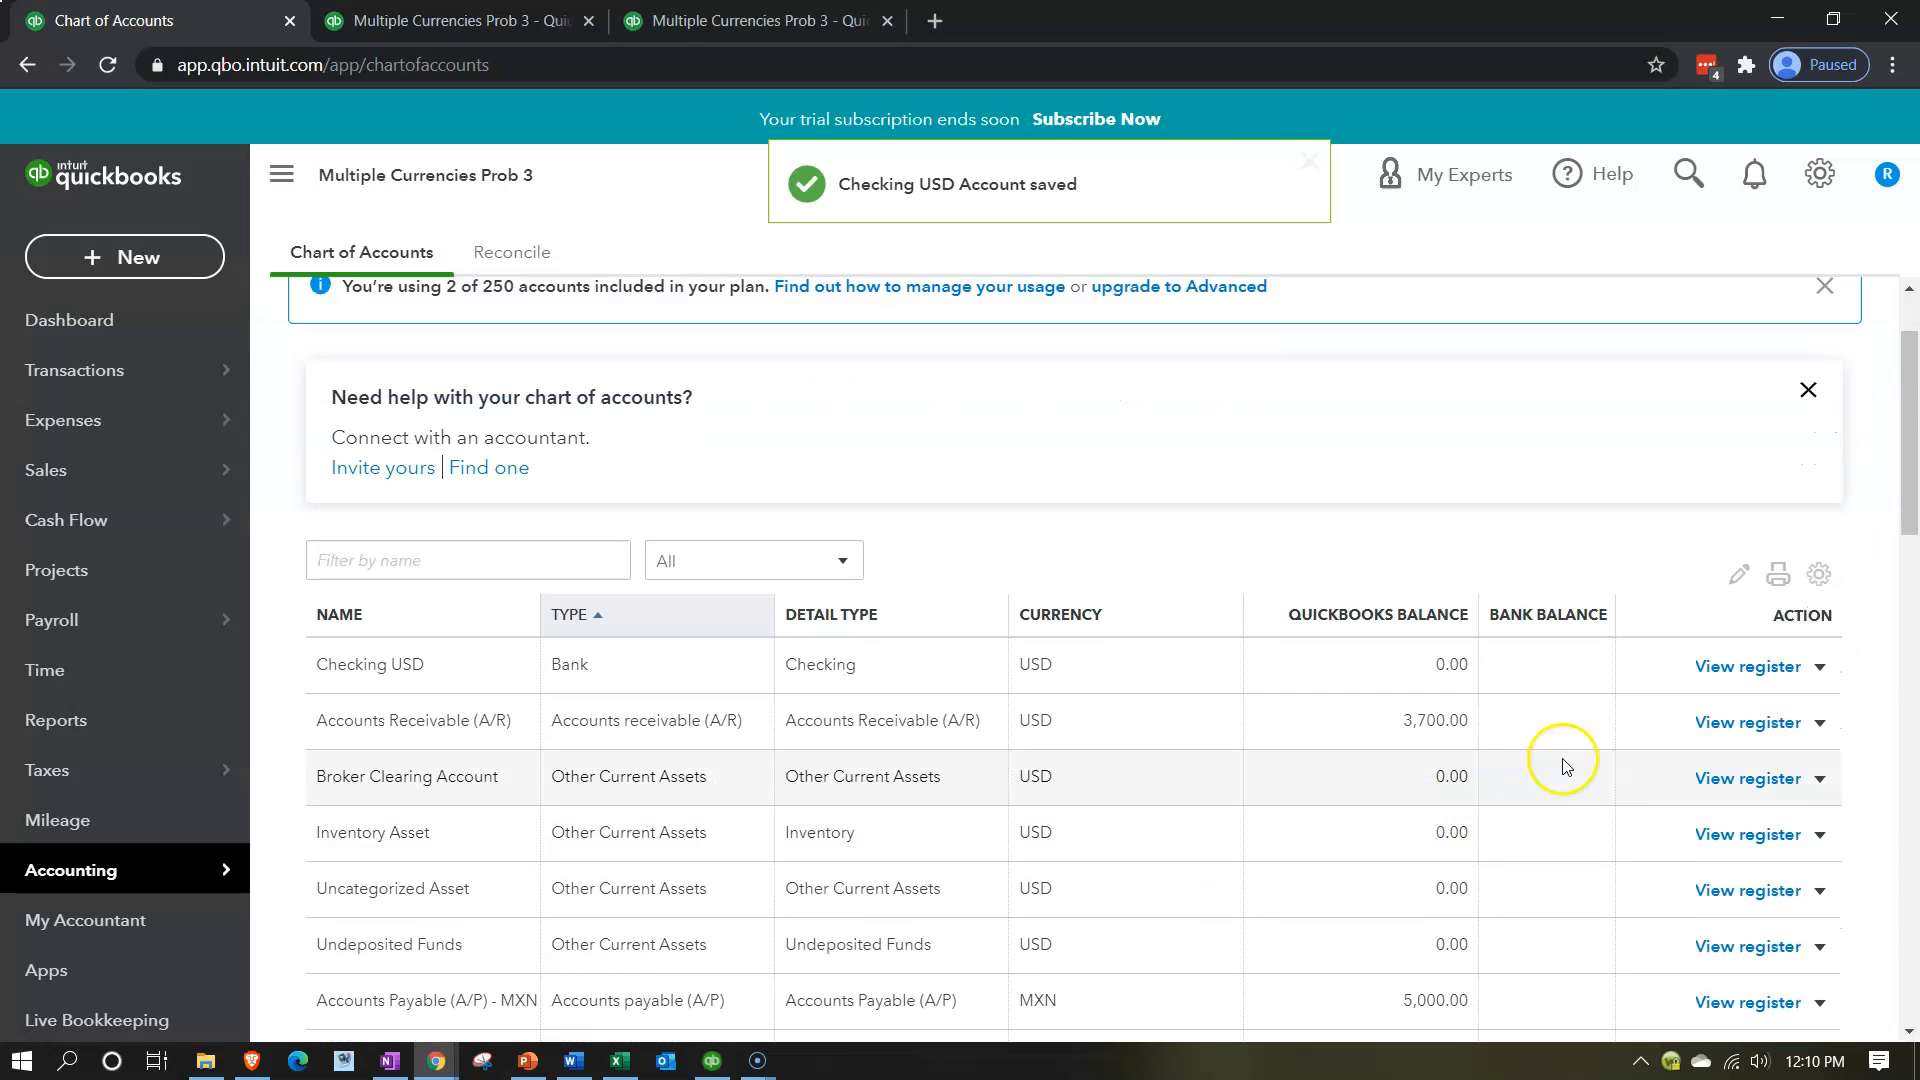
pyautogui.click(1719, 676)
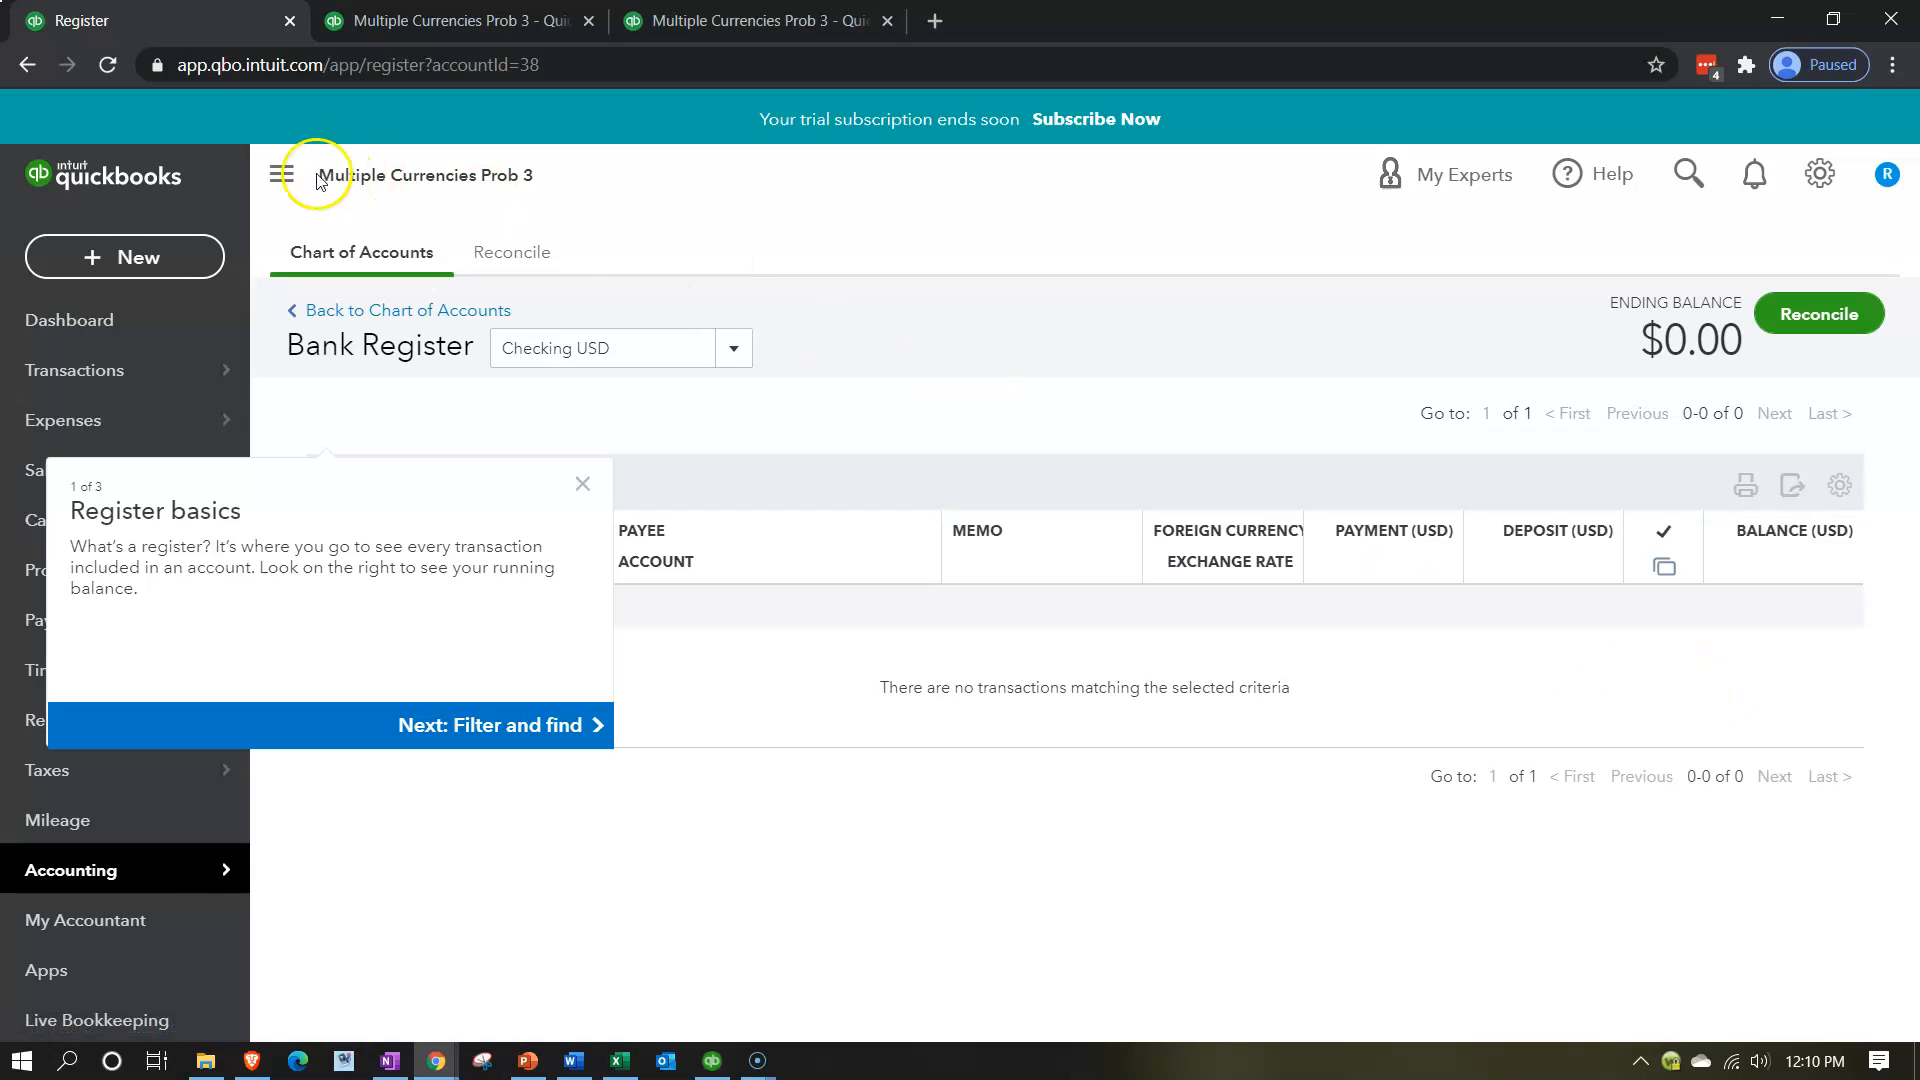
pyautogui.click(279, 174)
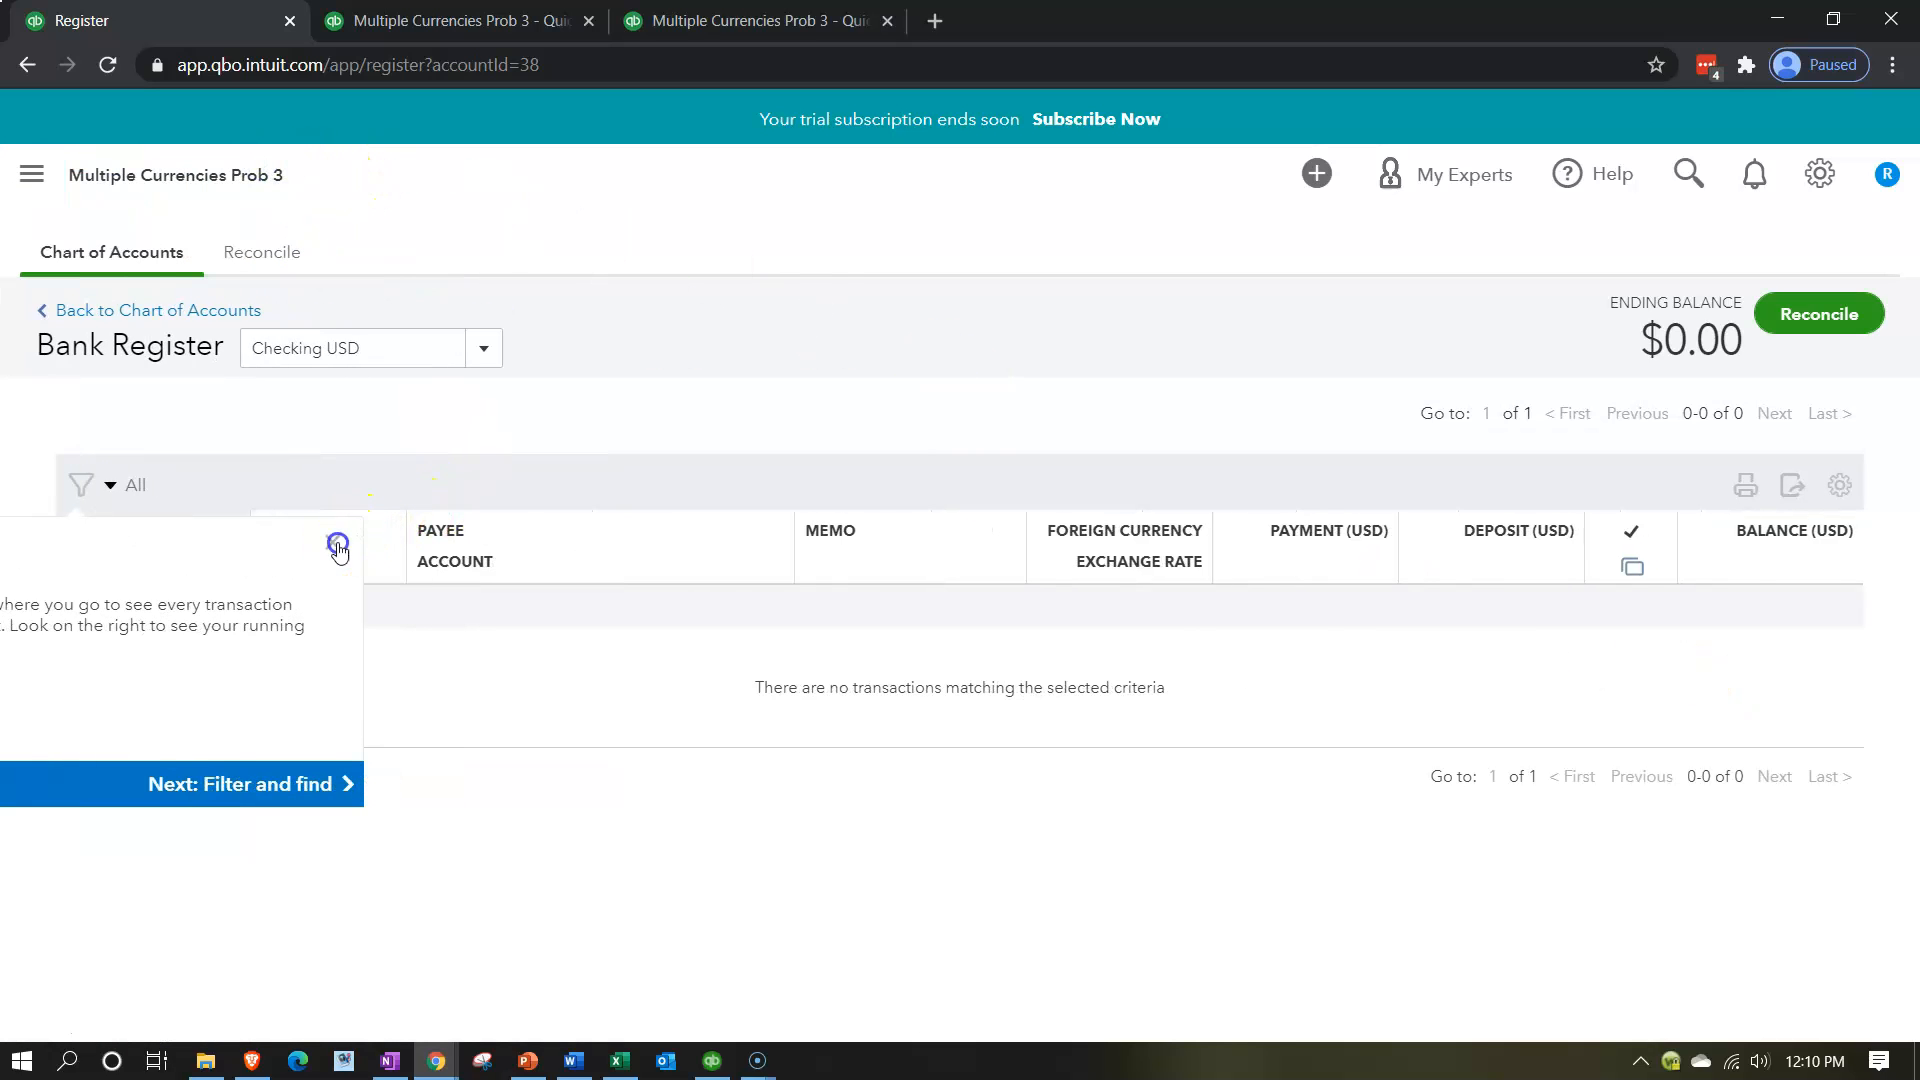
pyautogui.click(352, 543)
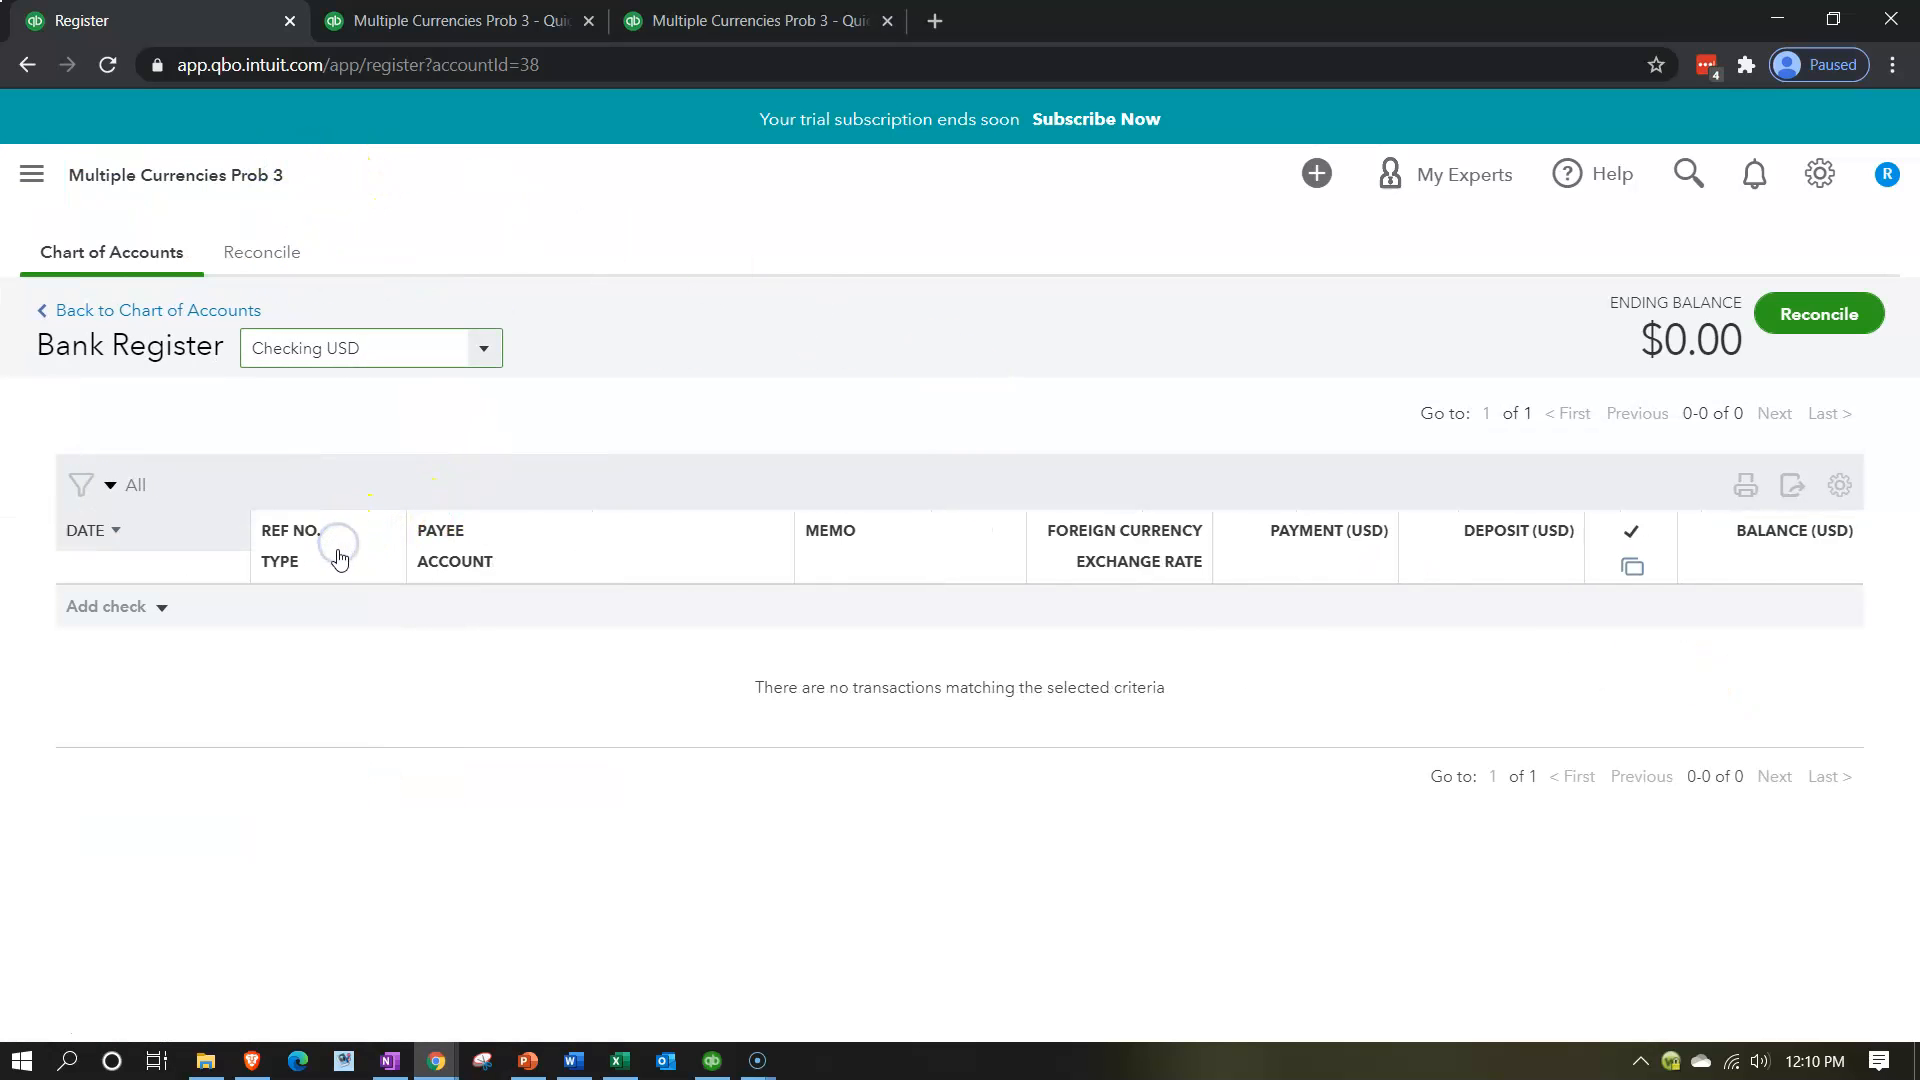
# Add a deposit to the Checking USD register dated 01/01/2020 for 100,000.
pyautogui.click(161, 607)
pyautogui.click(138, 690)
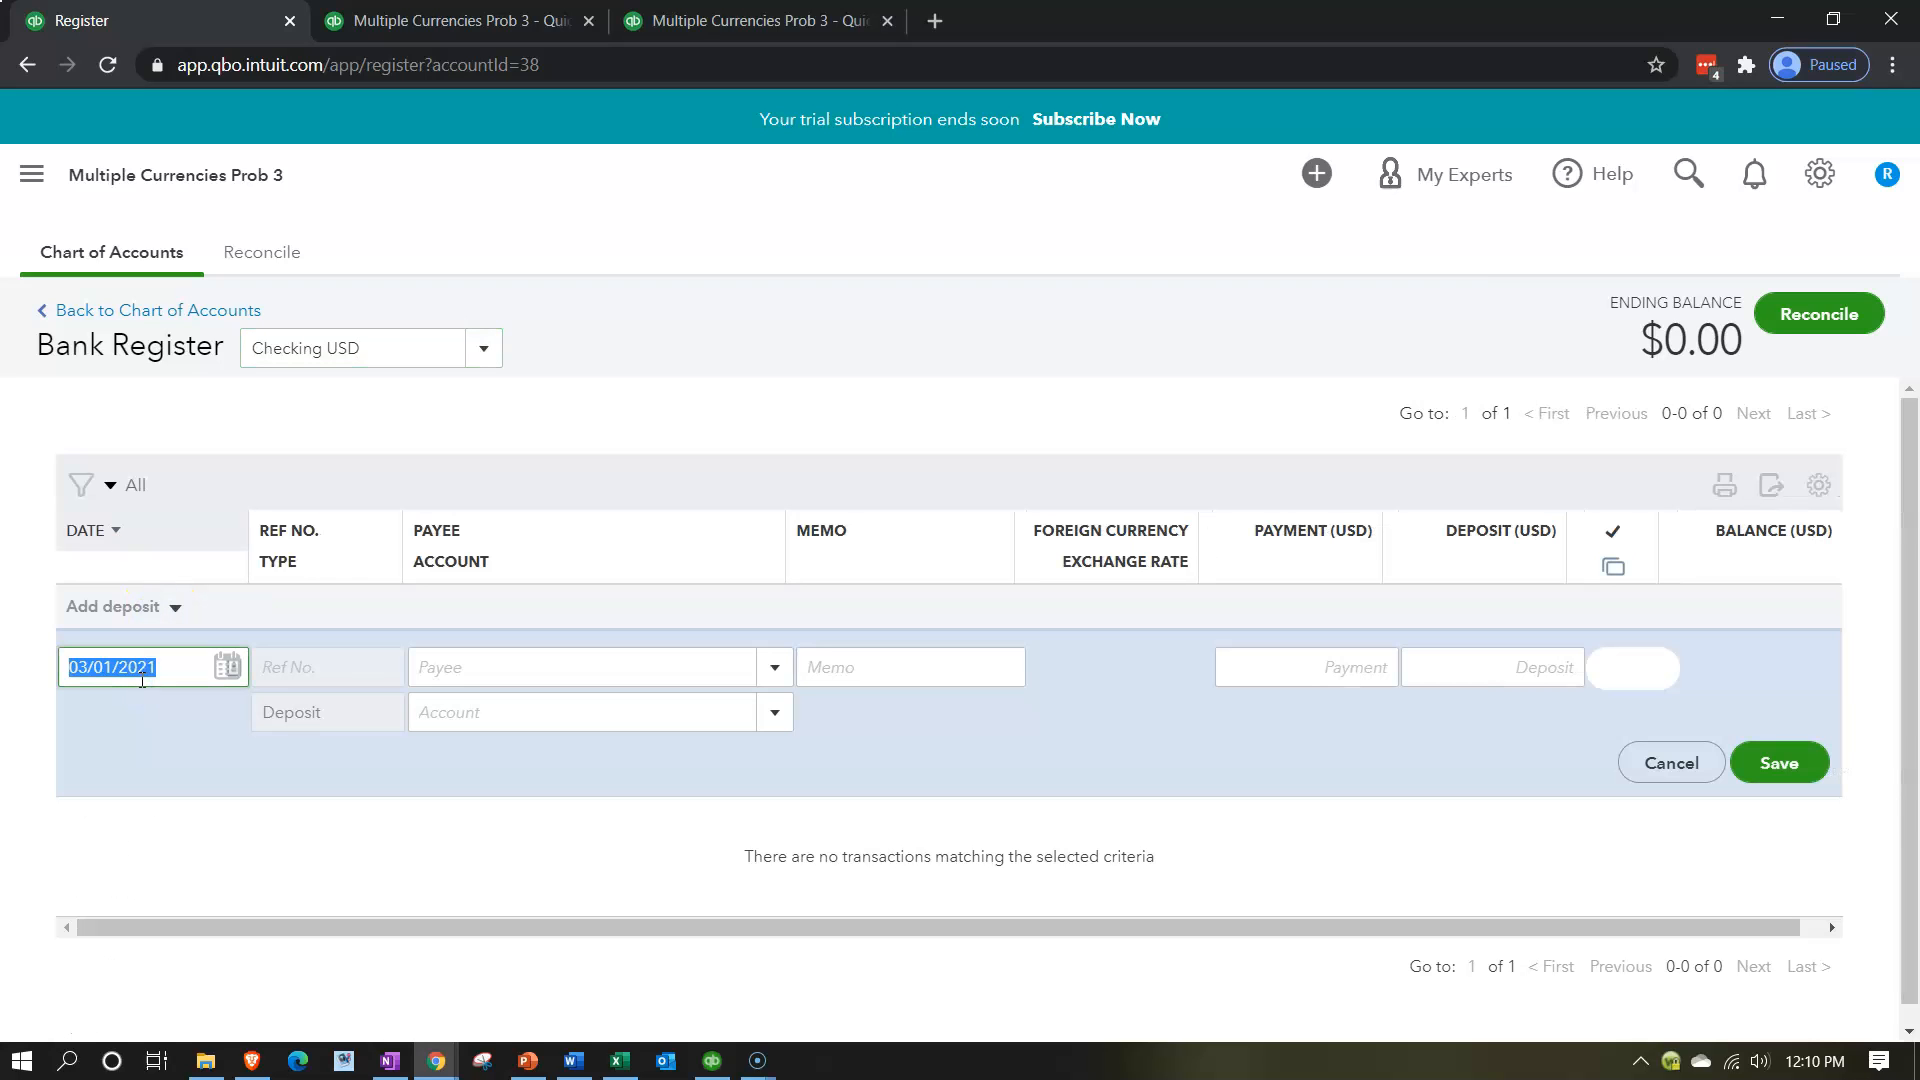
pyautogui.write('01/01/2020')
pyautogui.press('Tab')
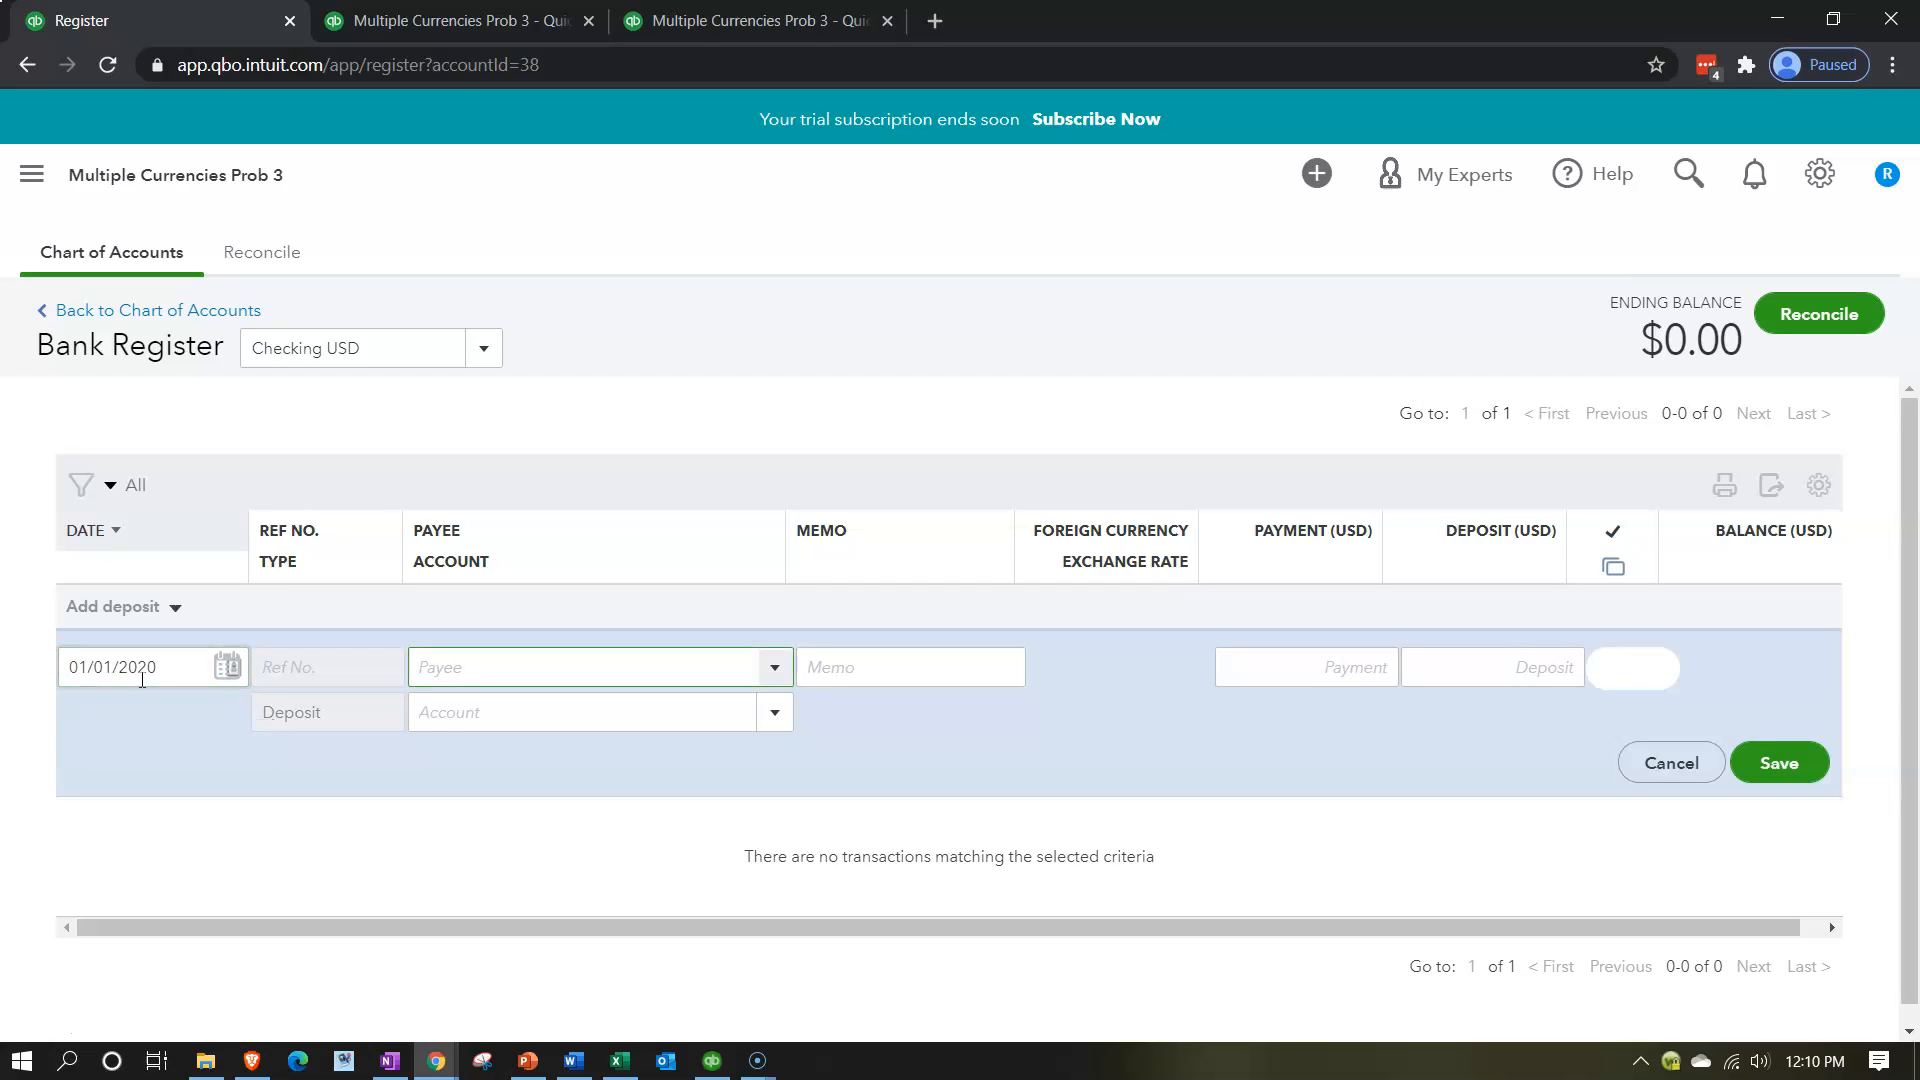
pyautogui.press('Tab')
pyautogui.press('Tab')
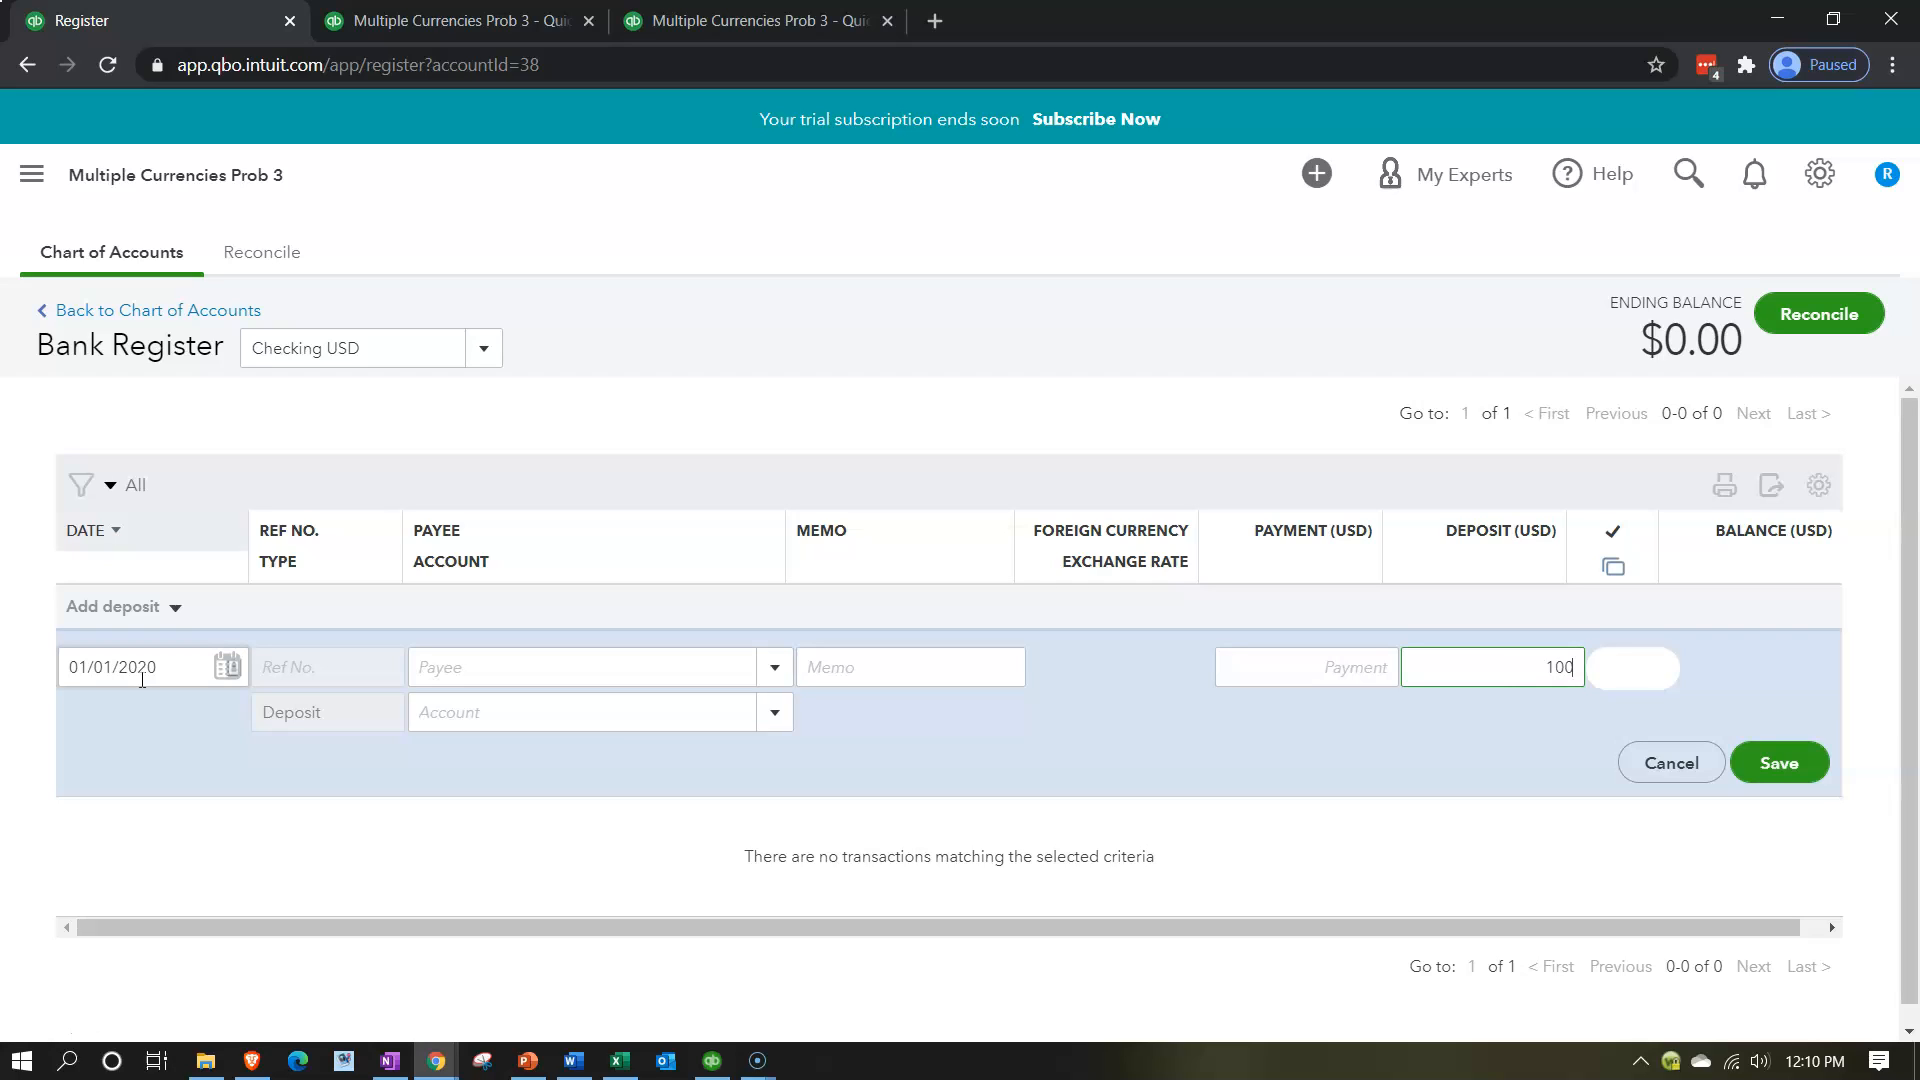
pyautogui.write('100000')
pyautogui.press('Tab')
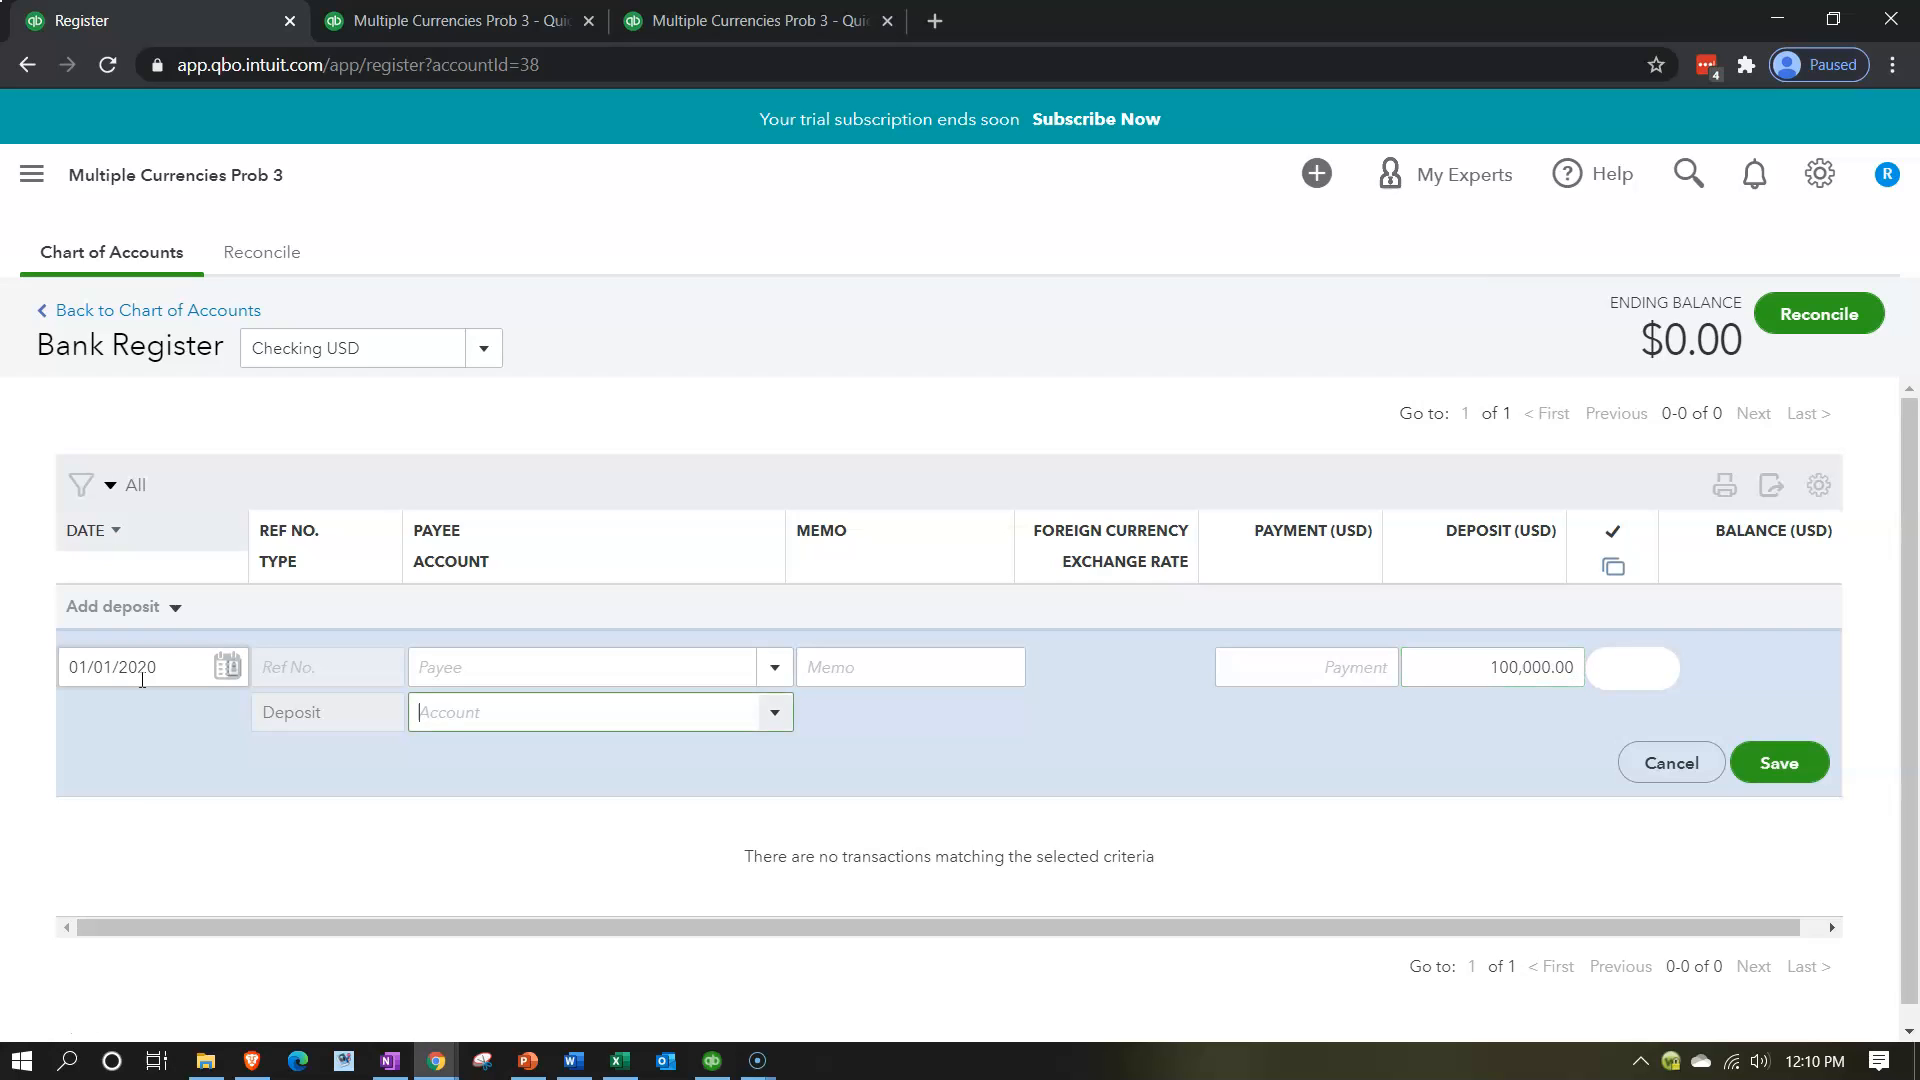
# Assign Retained Earnings as the deposit's account and save the transaction.
pyautogui.write('Retained Earnings')
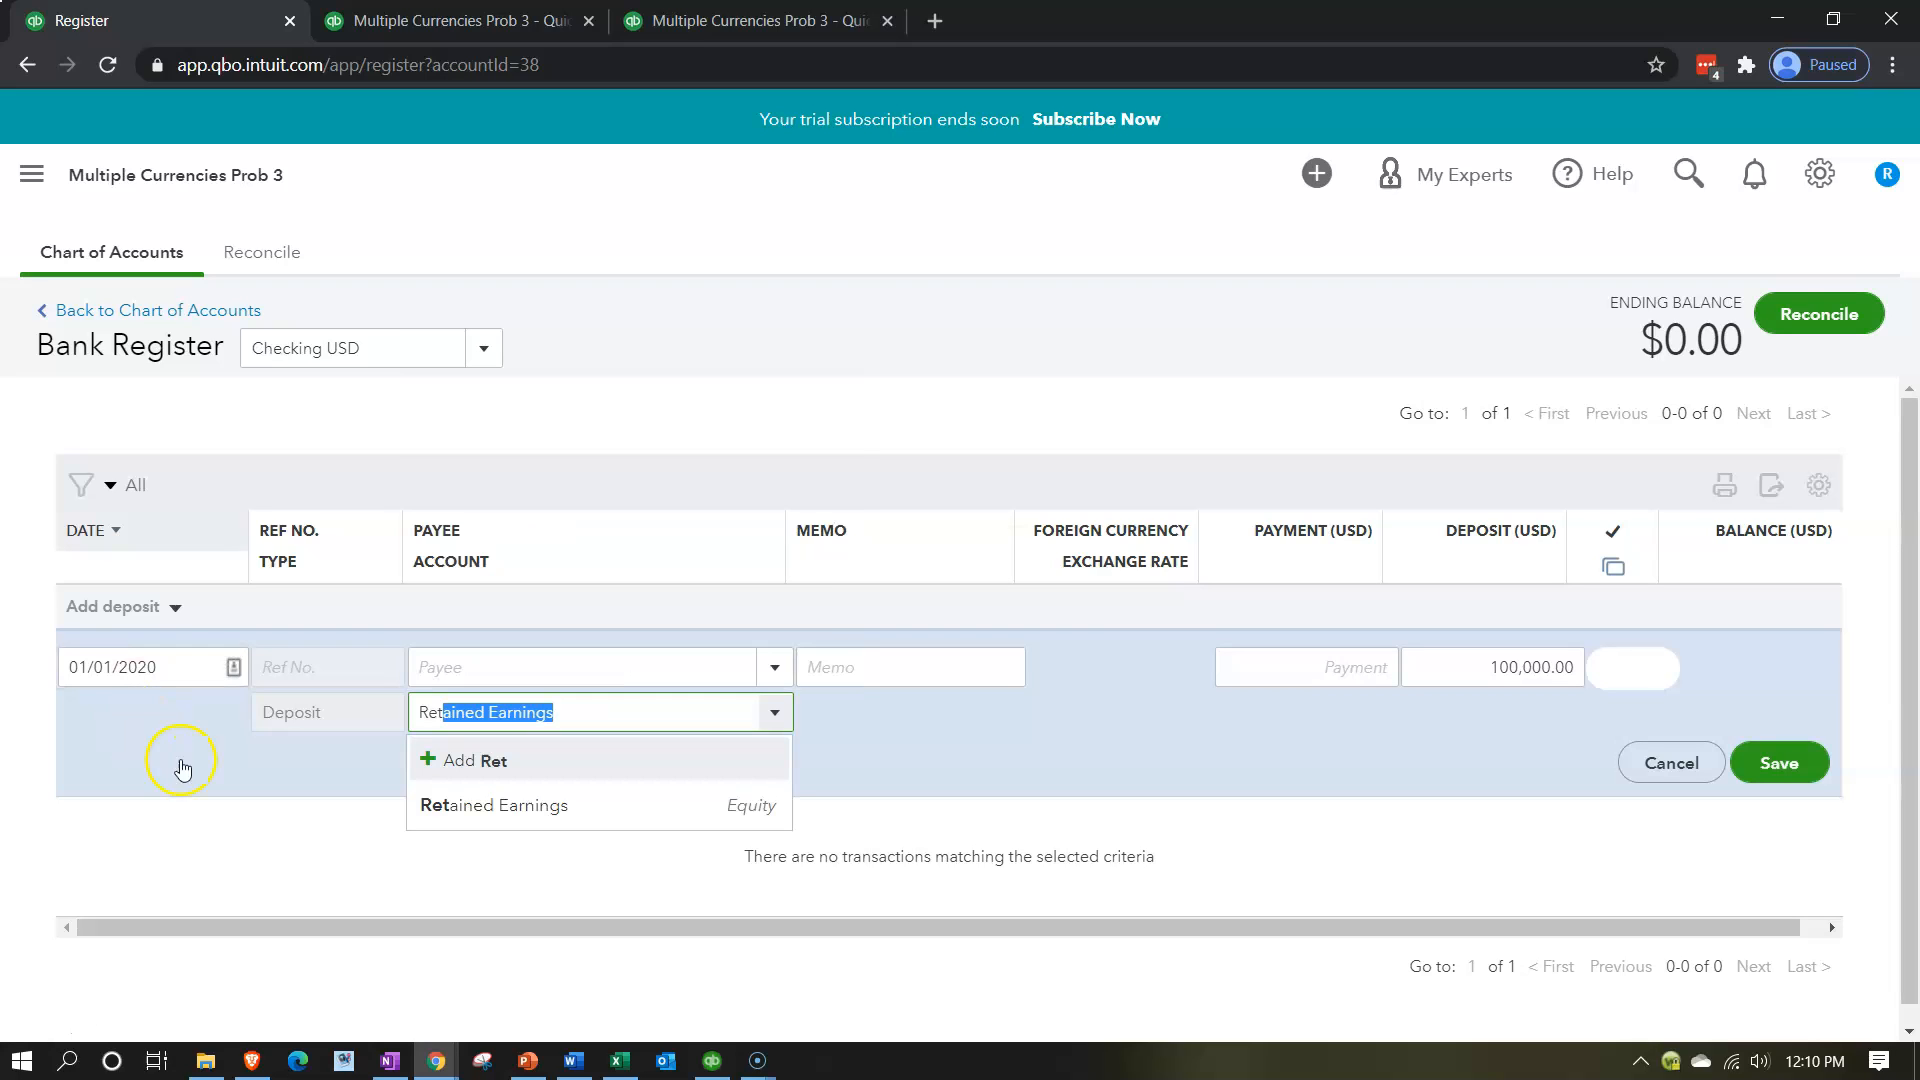
pyautogui.click(484, 805)
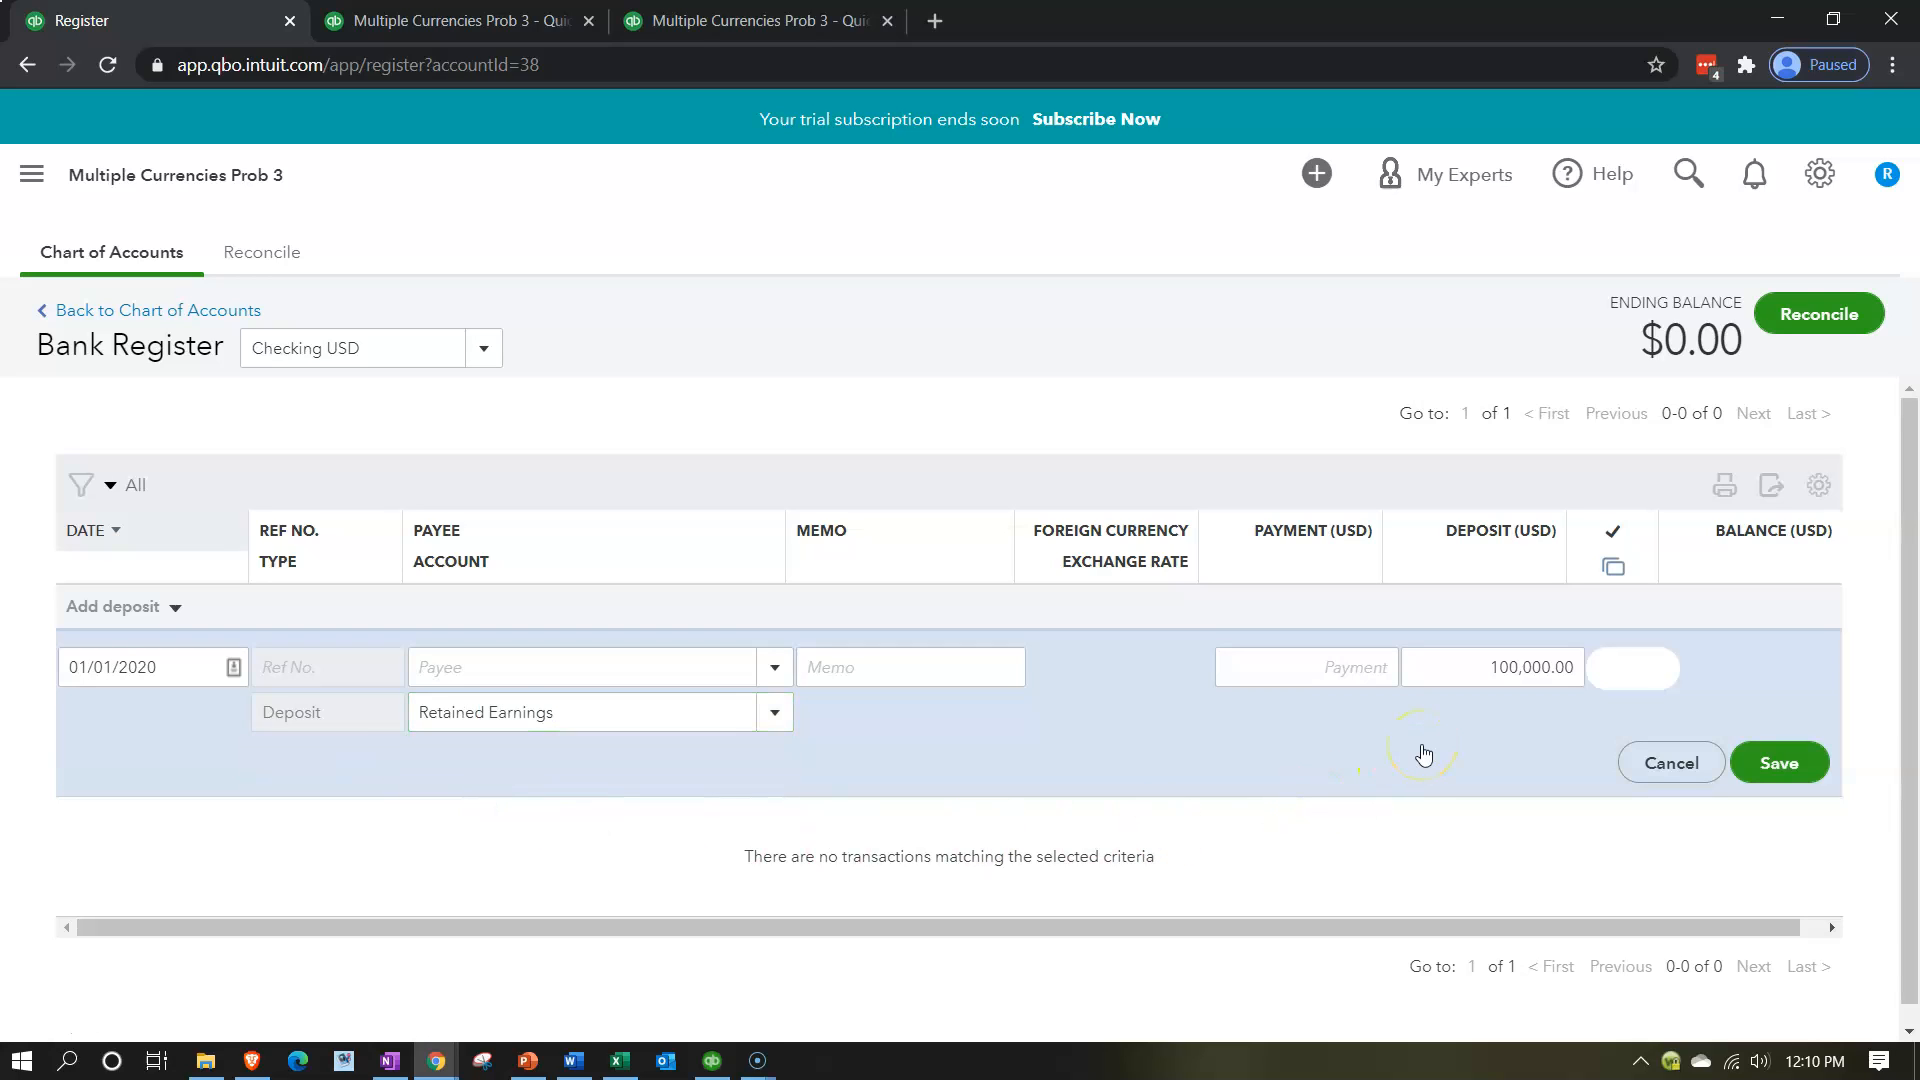
pyautogui.click(1806, 766)
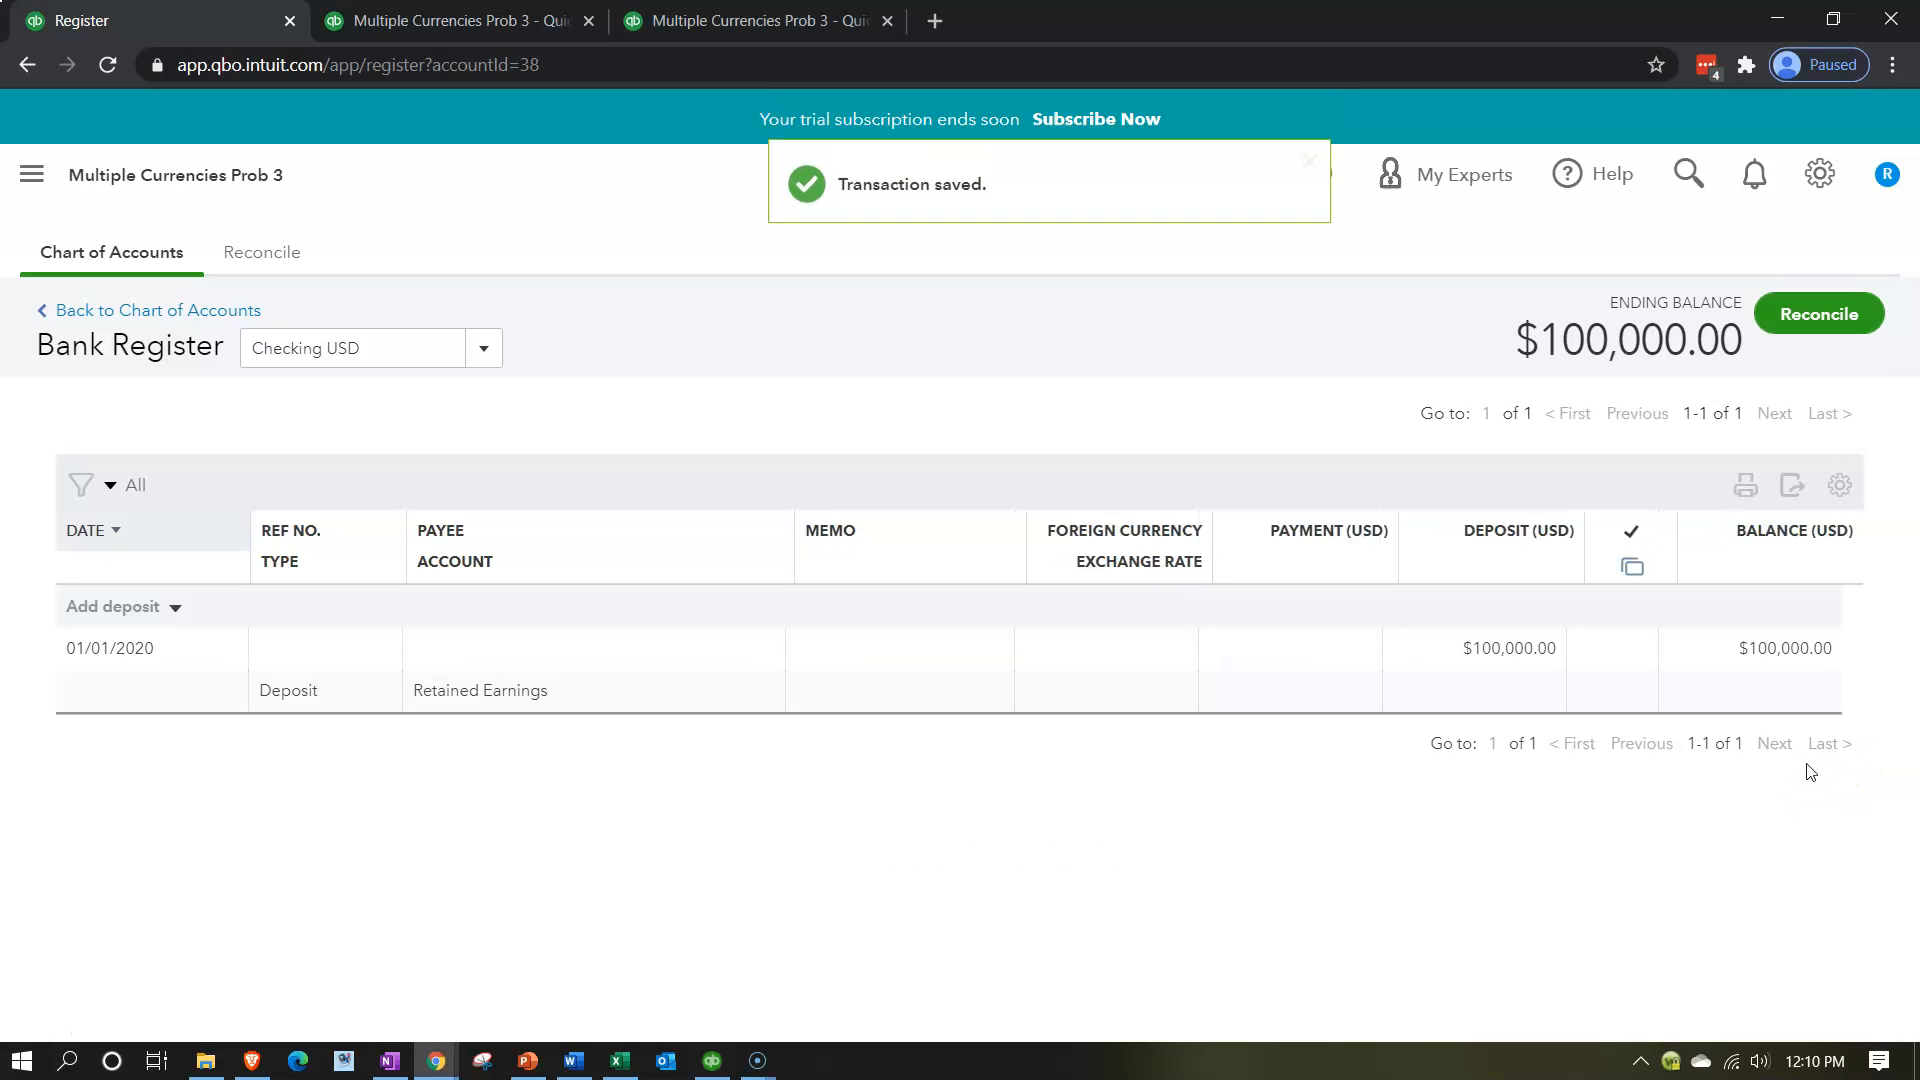
# Rerun the 2020 Trial Balance report and compare it with the Excel worksheet's ending Cash and Retained Earnings balances.
pyautogui.click(694, 20)
pyautogui.click(876, 368)
pyautogui.scroll(-1, 287, 647)
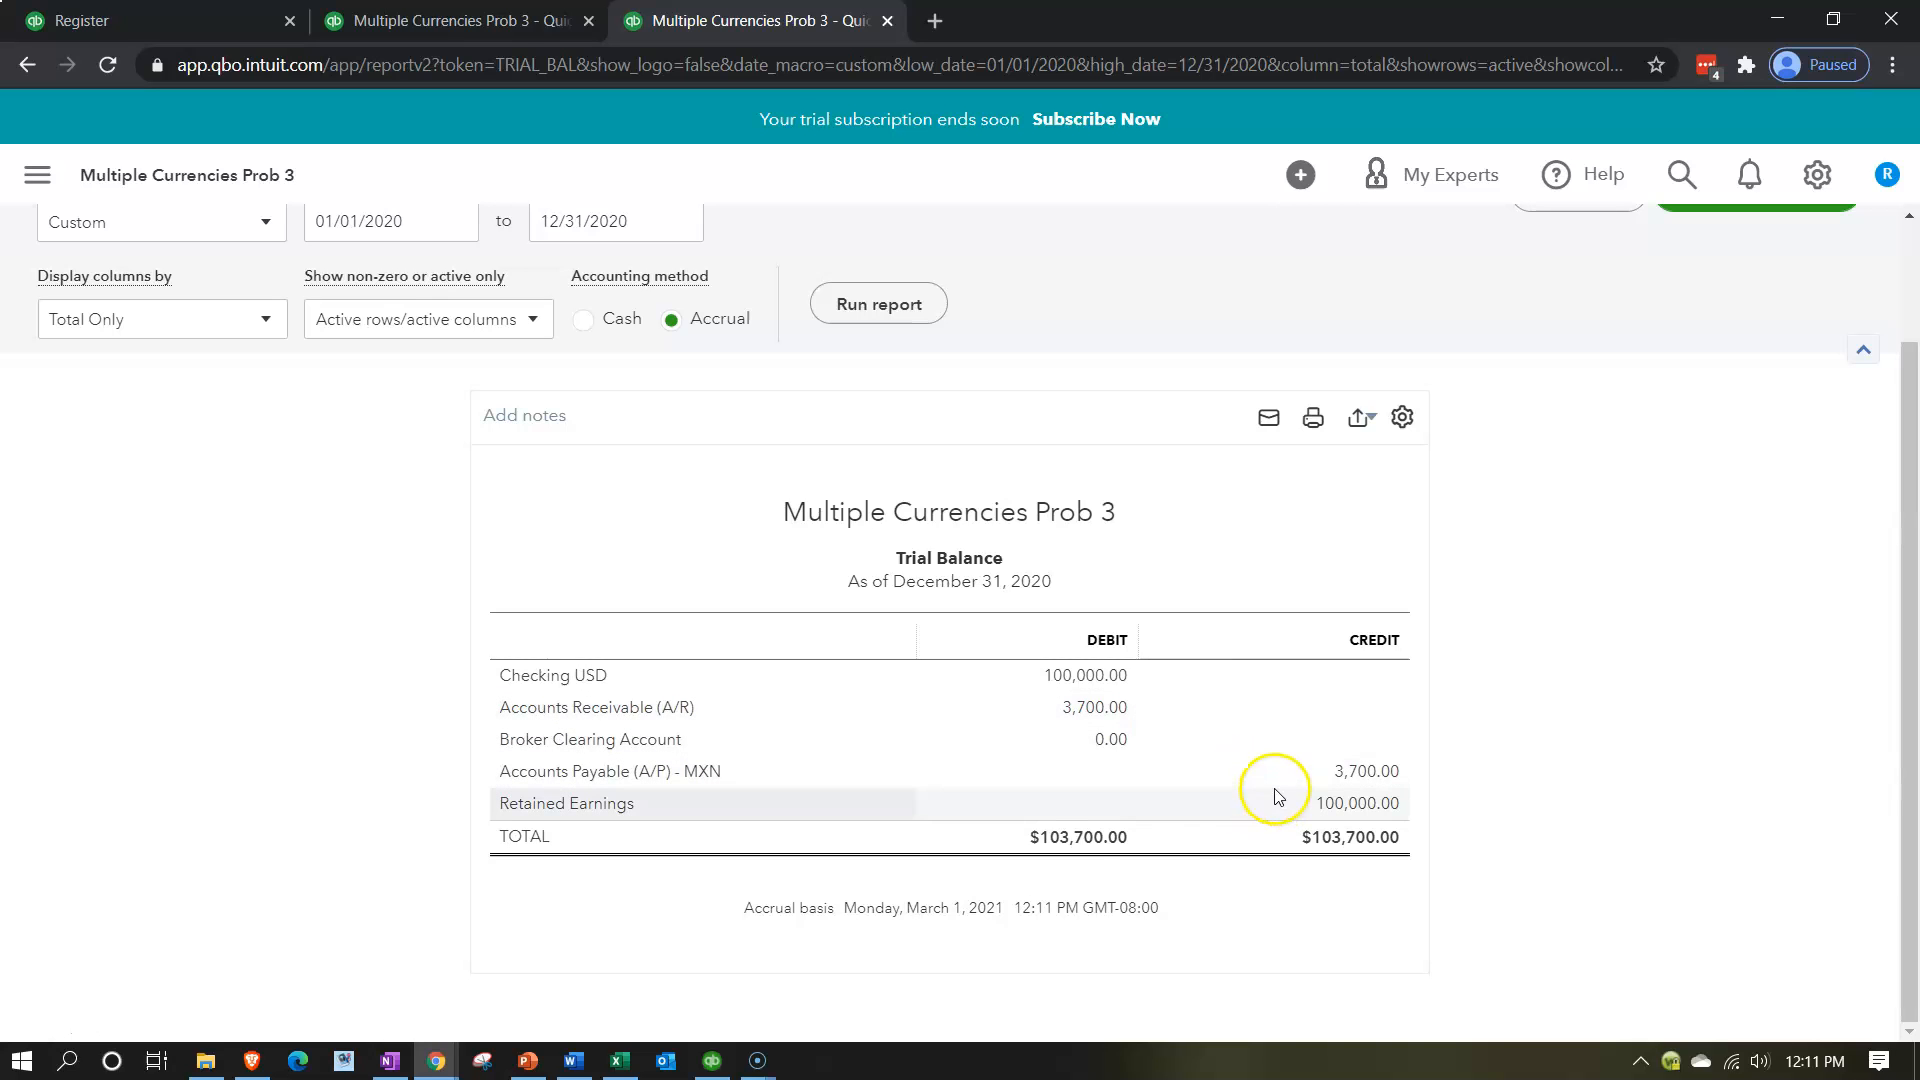
pyautogui.click(619, 1060)
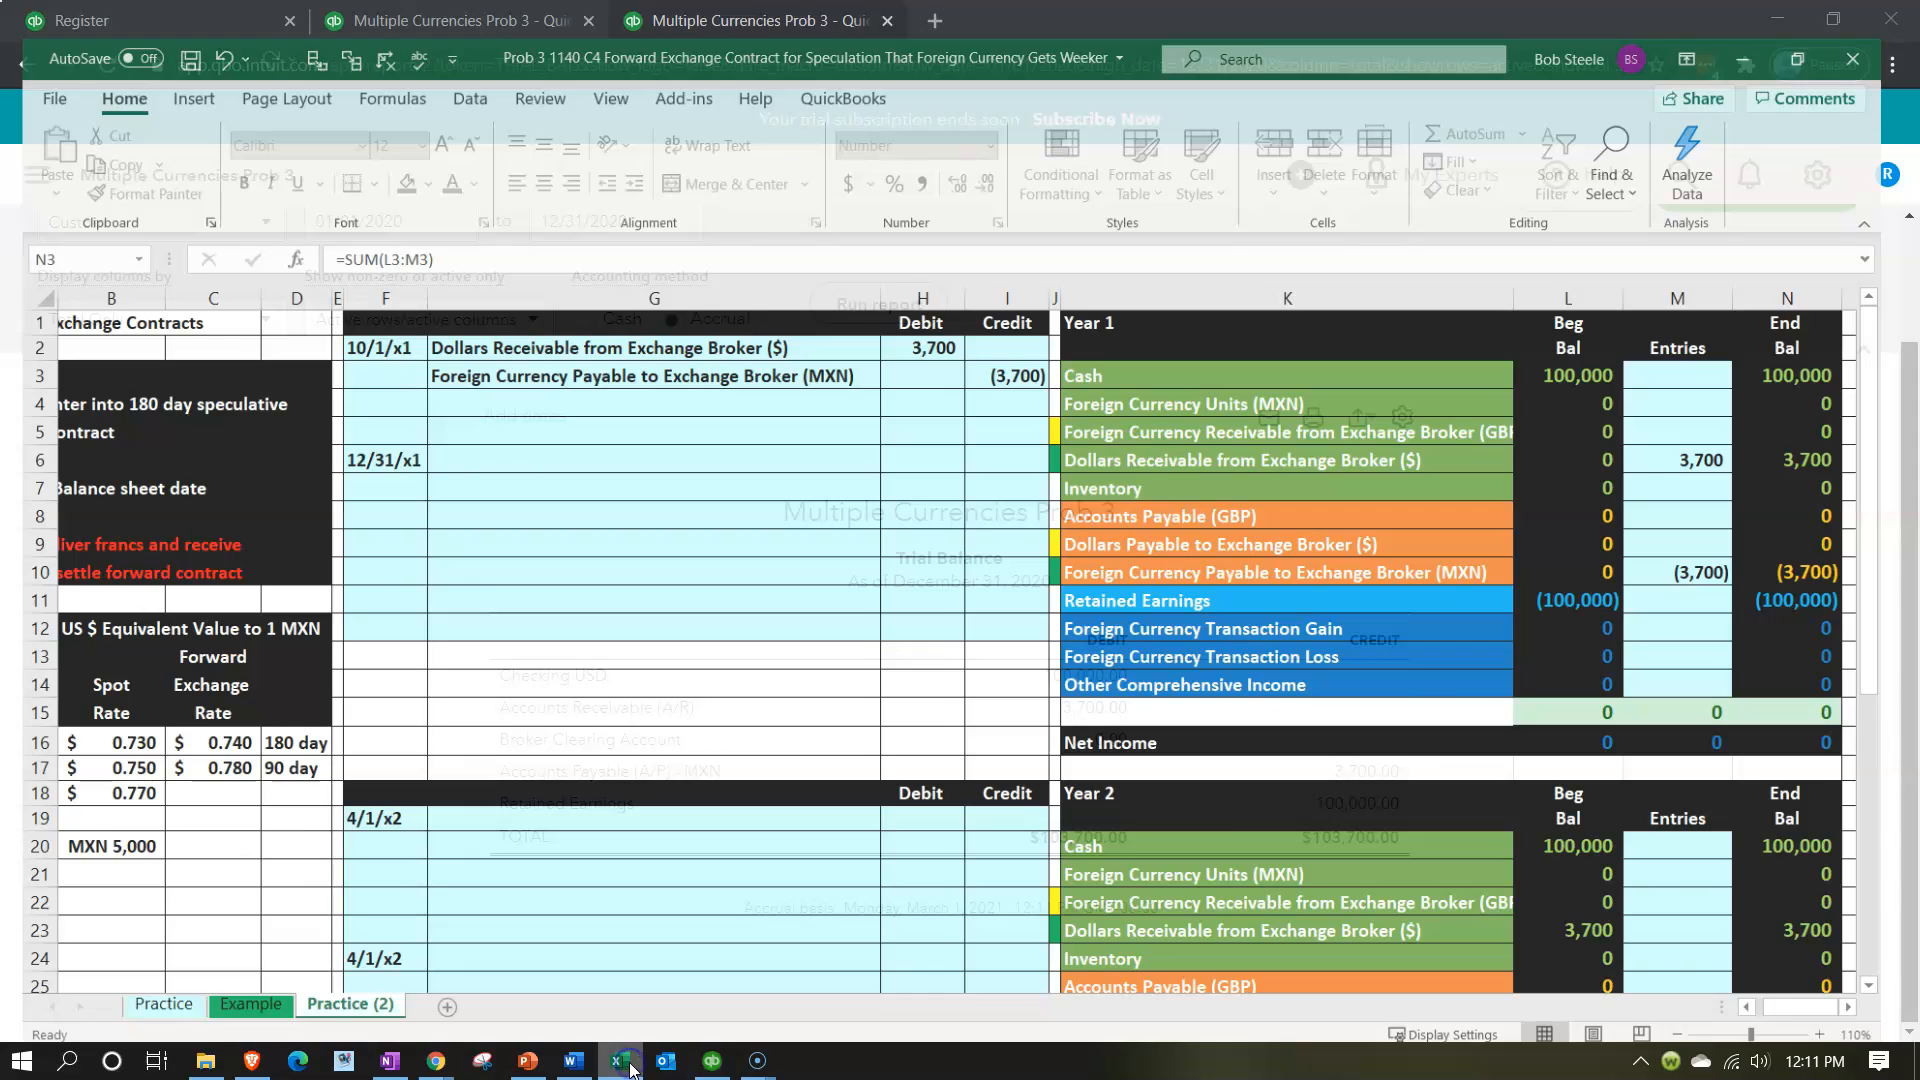
pyautogui.click(1833, 346)
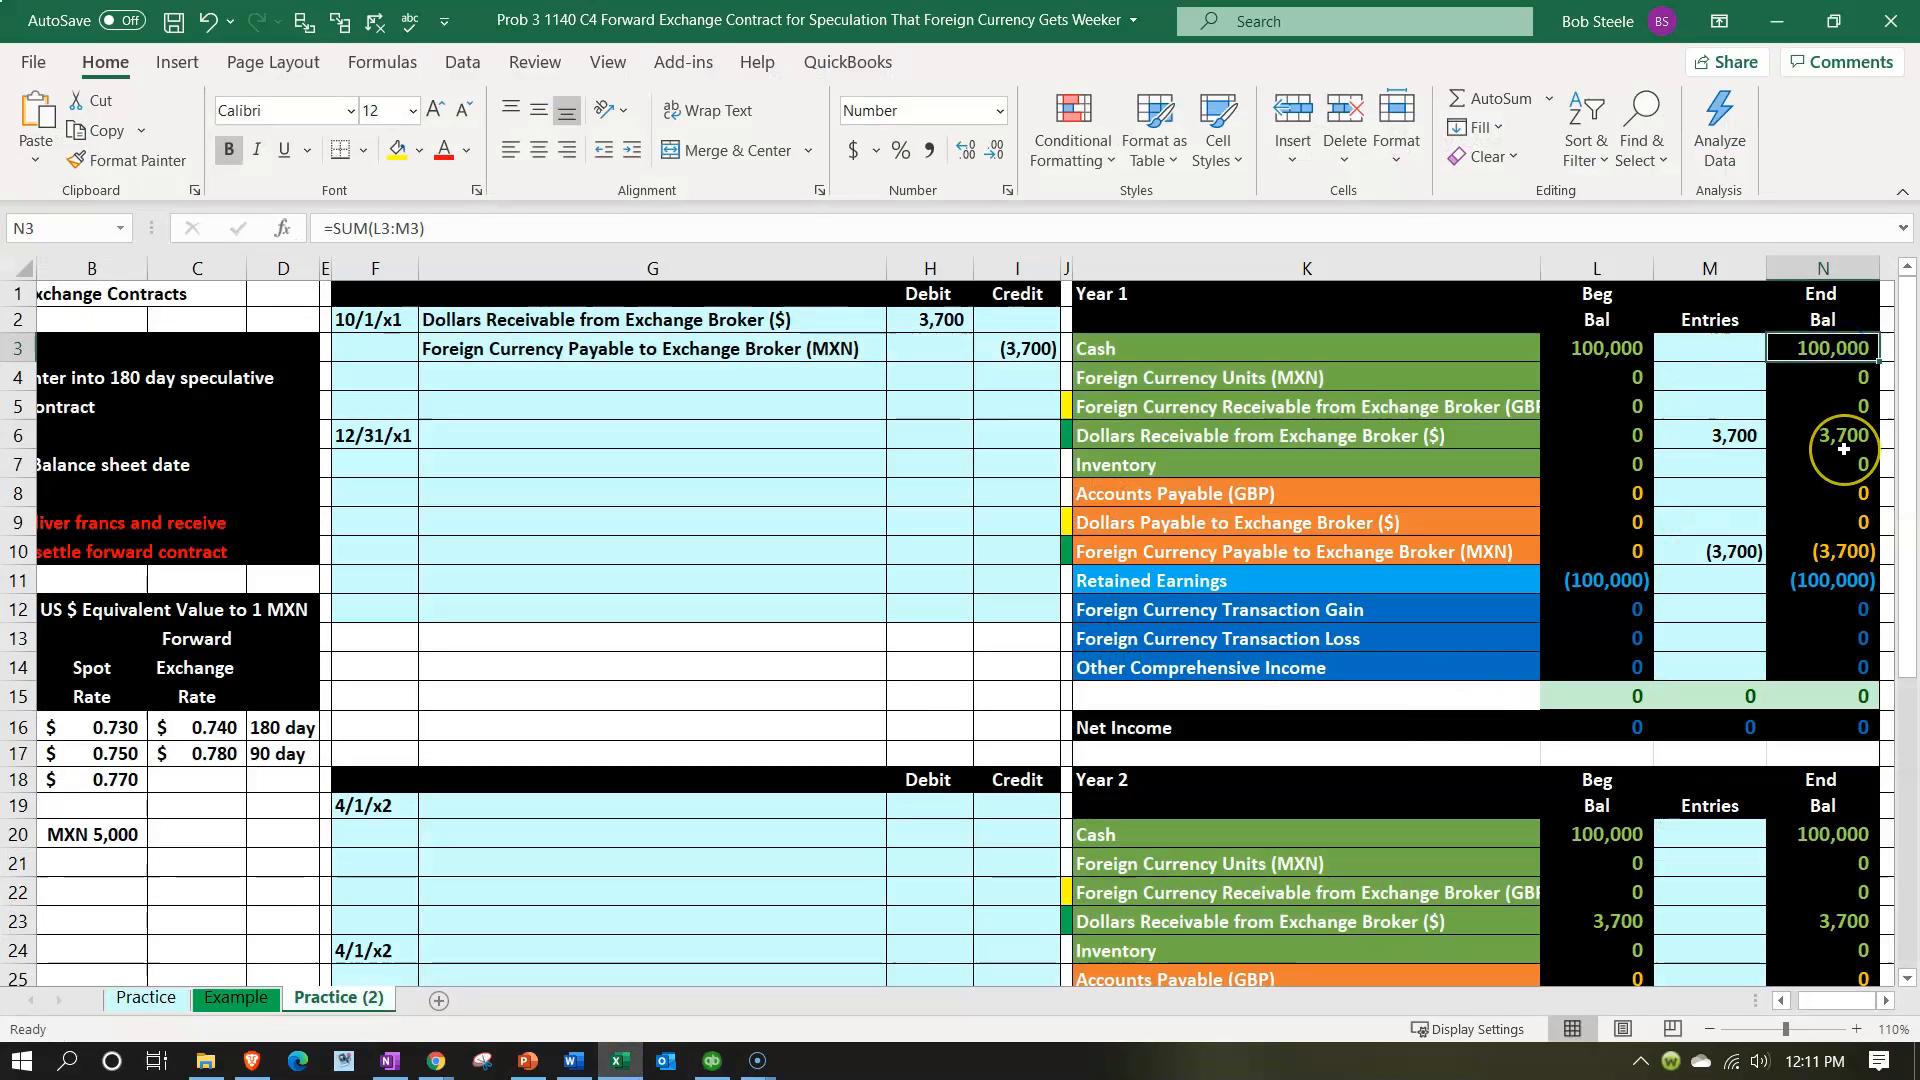
pyautogui.click(1830, 578)
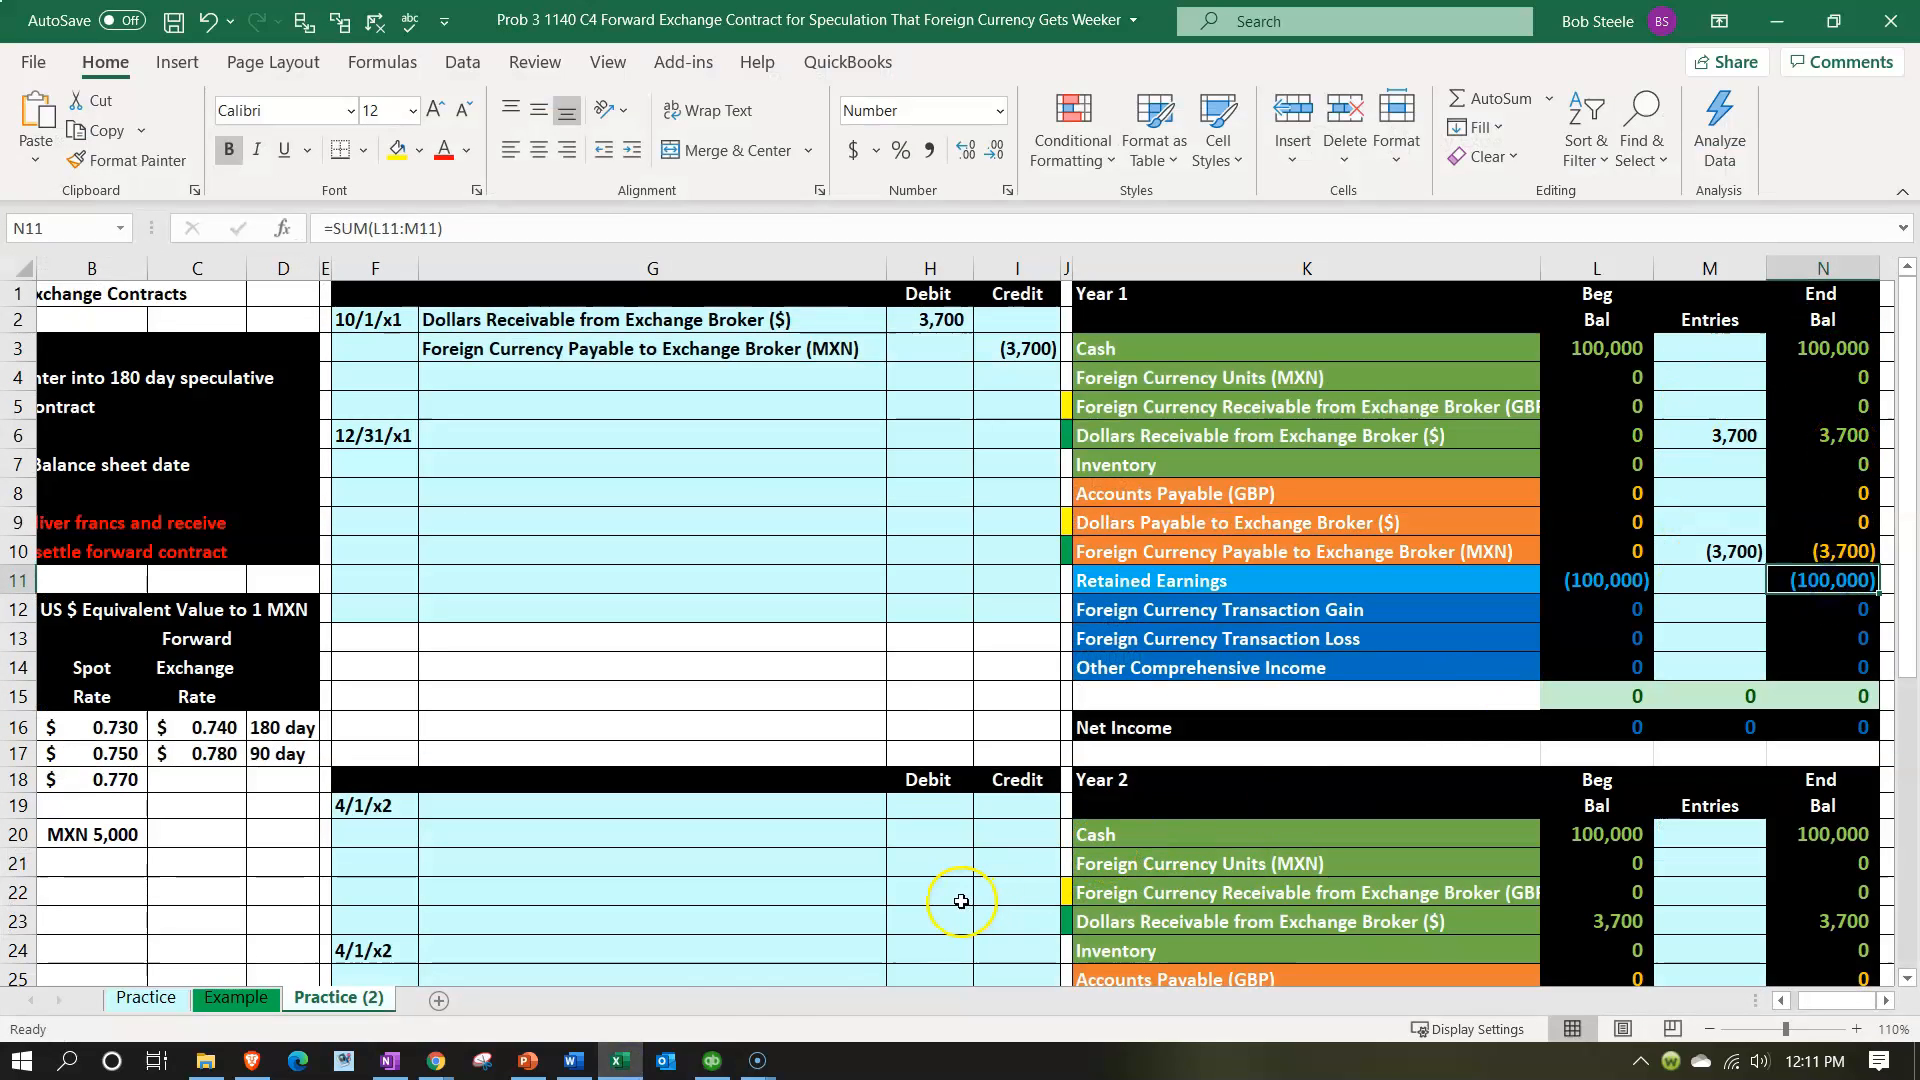
pyautogui.click(630, 1058)
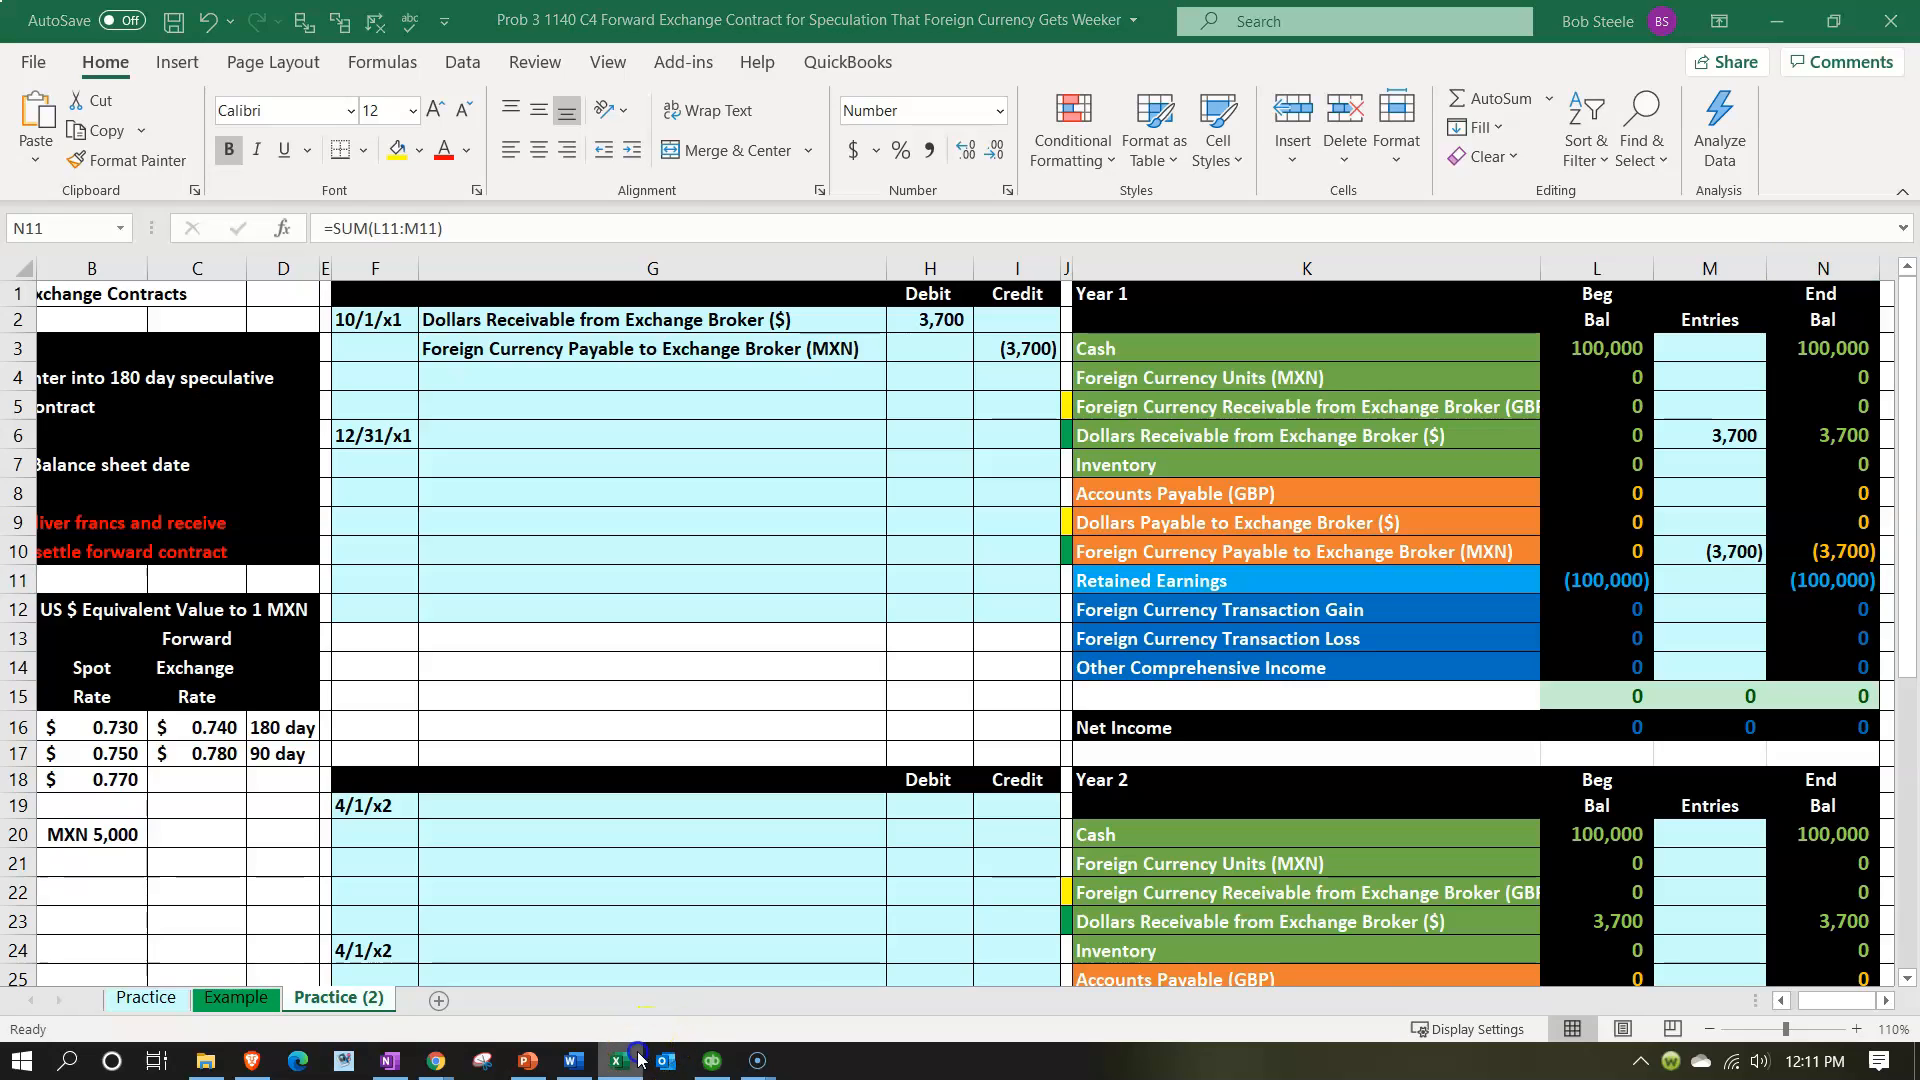